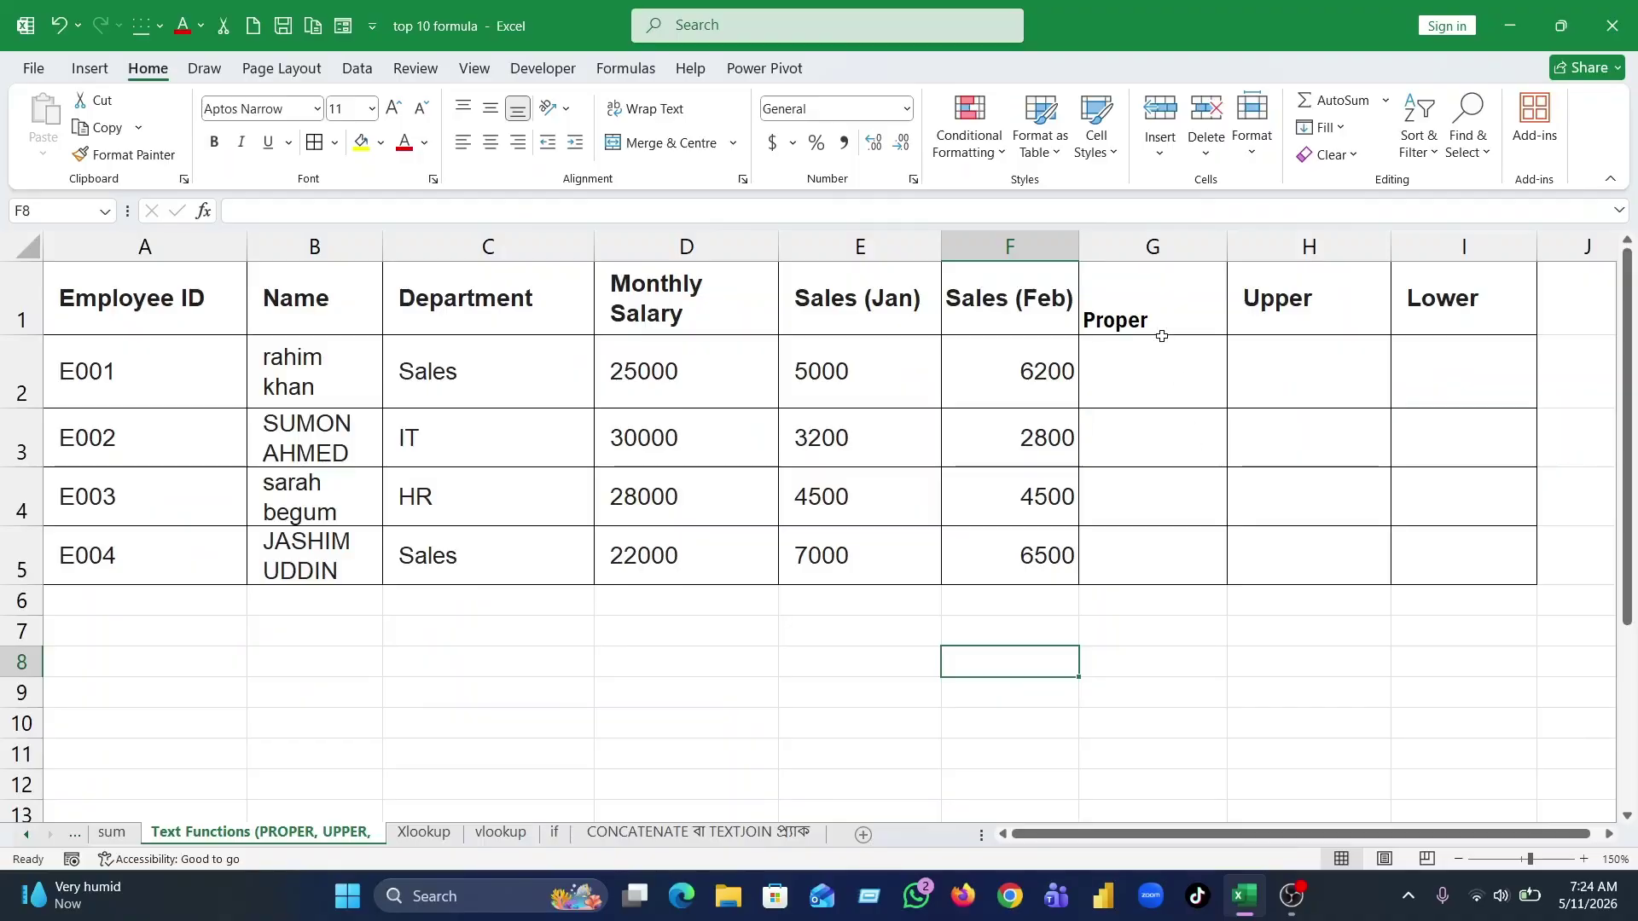
- Widen the Name column so each name fits on one line, and enter =PROPER(B2) in cell G2
{"action": "left_click", "coordinate": [1147, 323]}
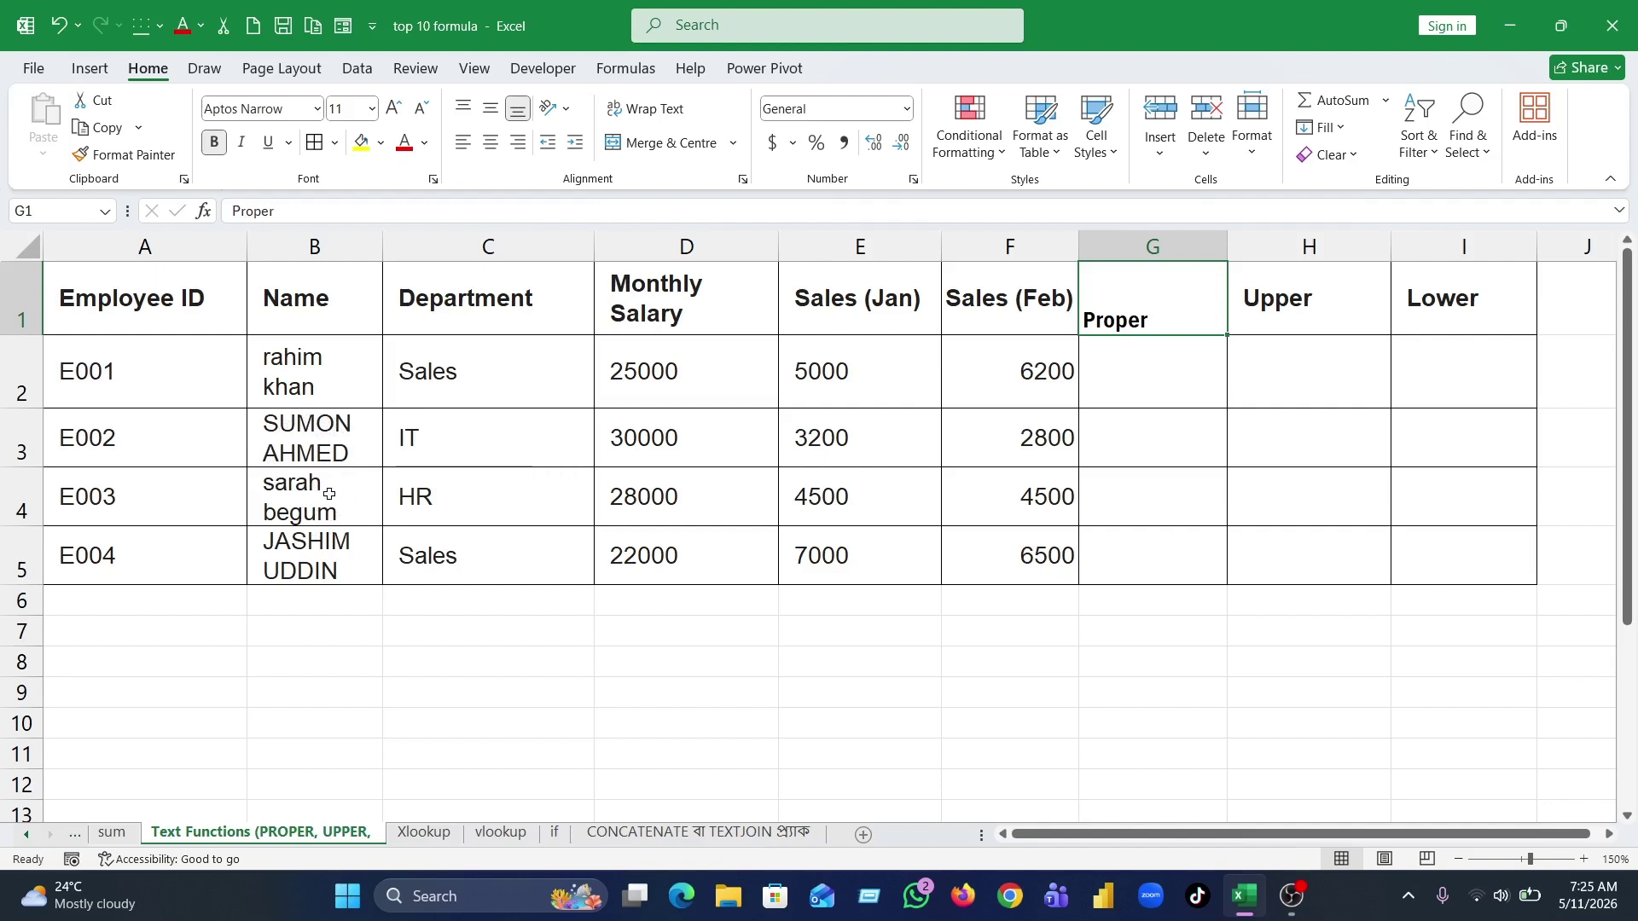
{"action": "left_click_drag", "start_coordinate": [385, 254], "coordinate": [455, 275]}
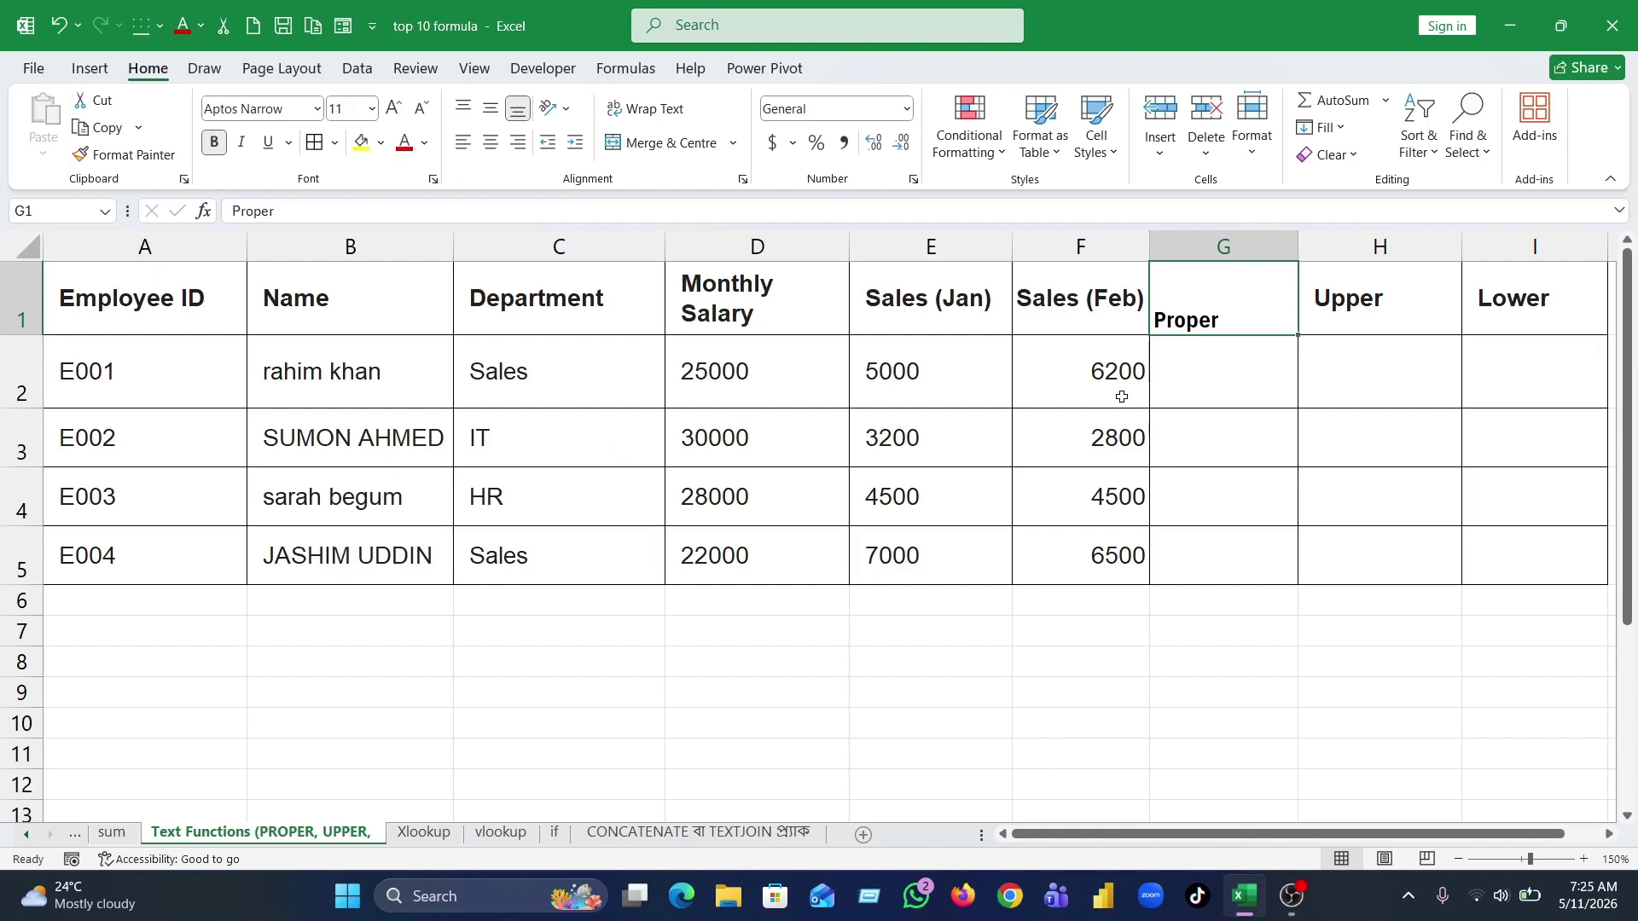
{"action": "left_click", "coordinate": [1203, 368]}
{"action": "type", "text": "="}
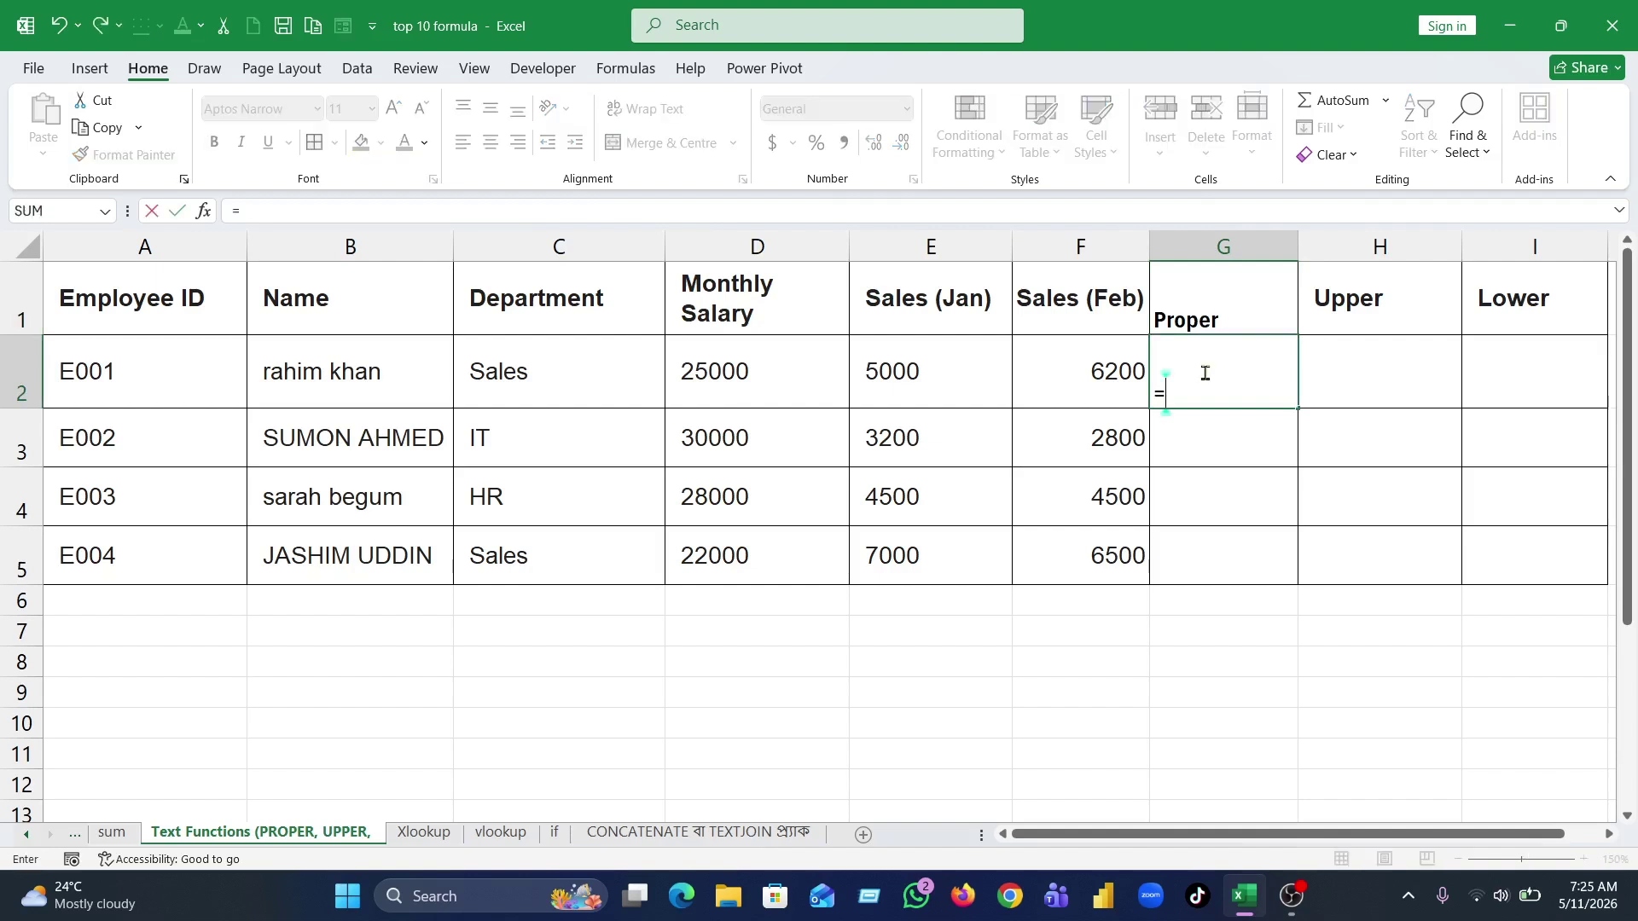
{"action": "type", "text": "pr"}
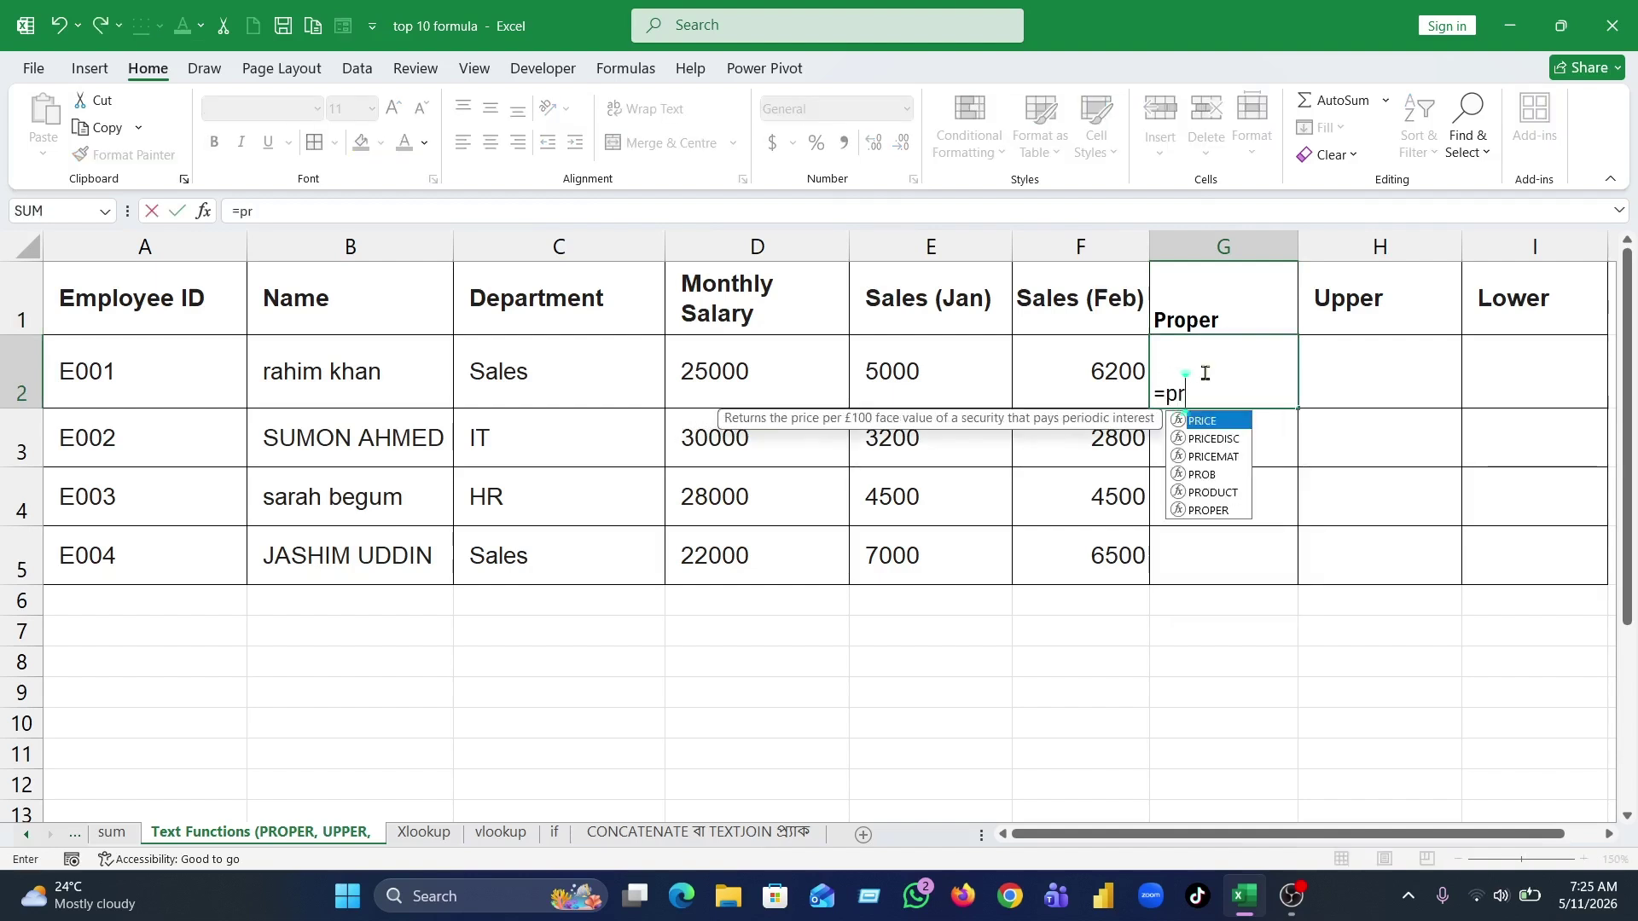
{"action": "type", "text": "op"}
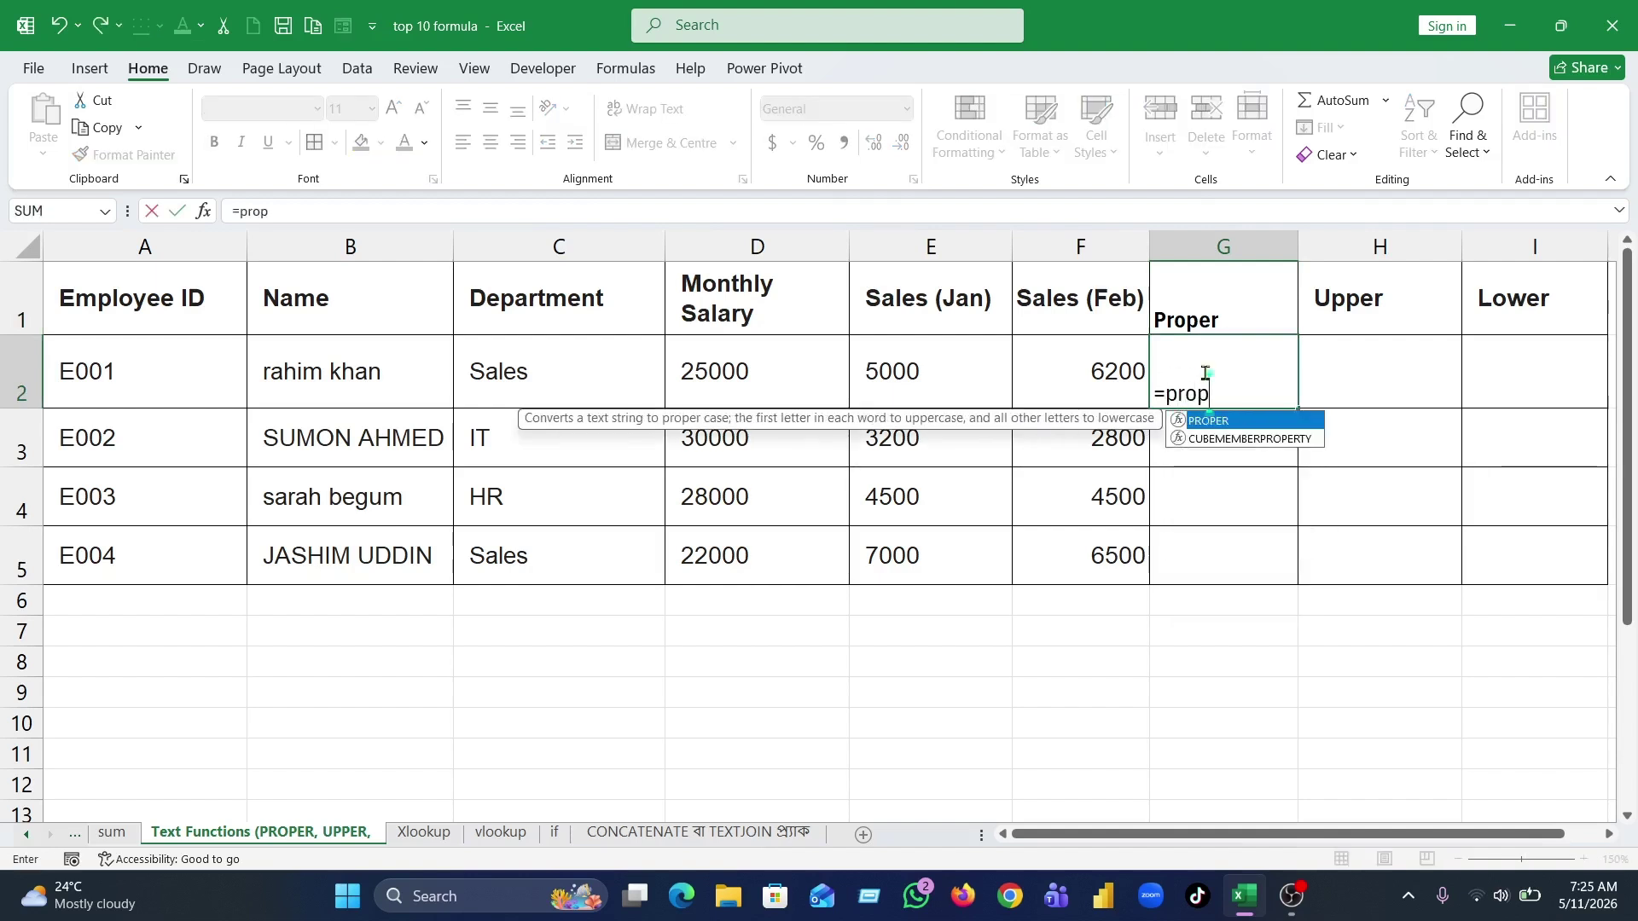
{"action": "key", "text": "Tab"}
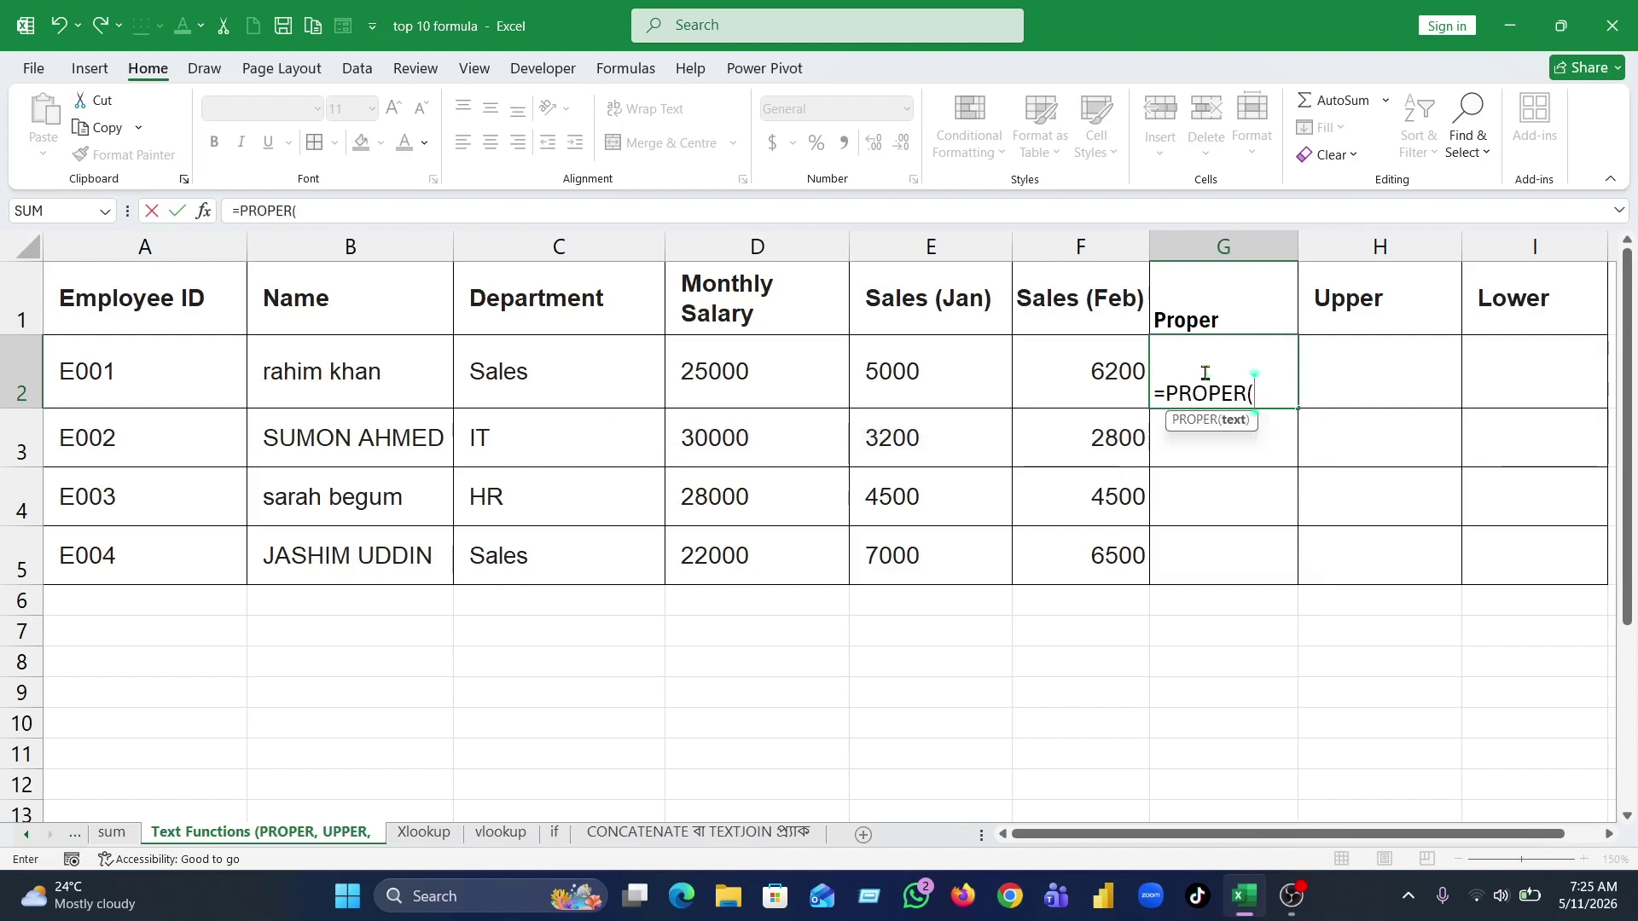
{"action": "left_click", "coordinate": [374, 372]}
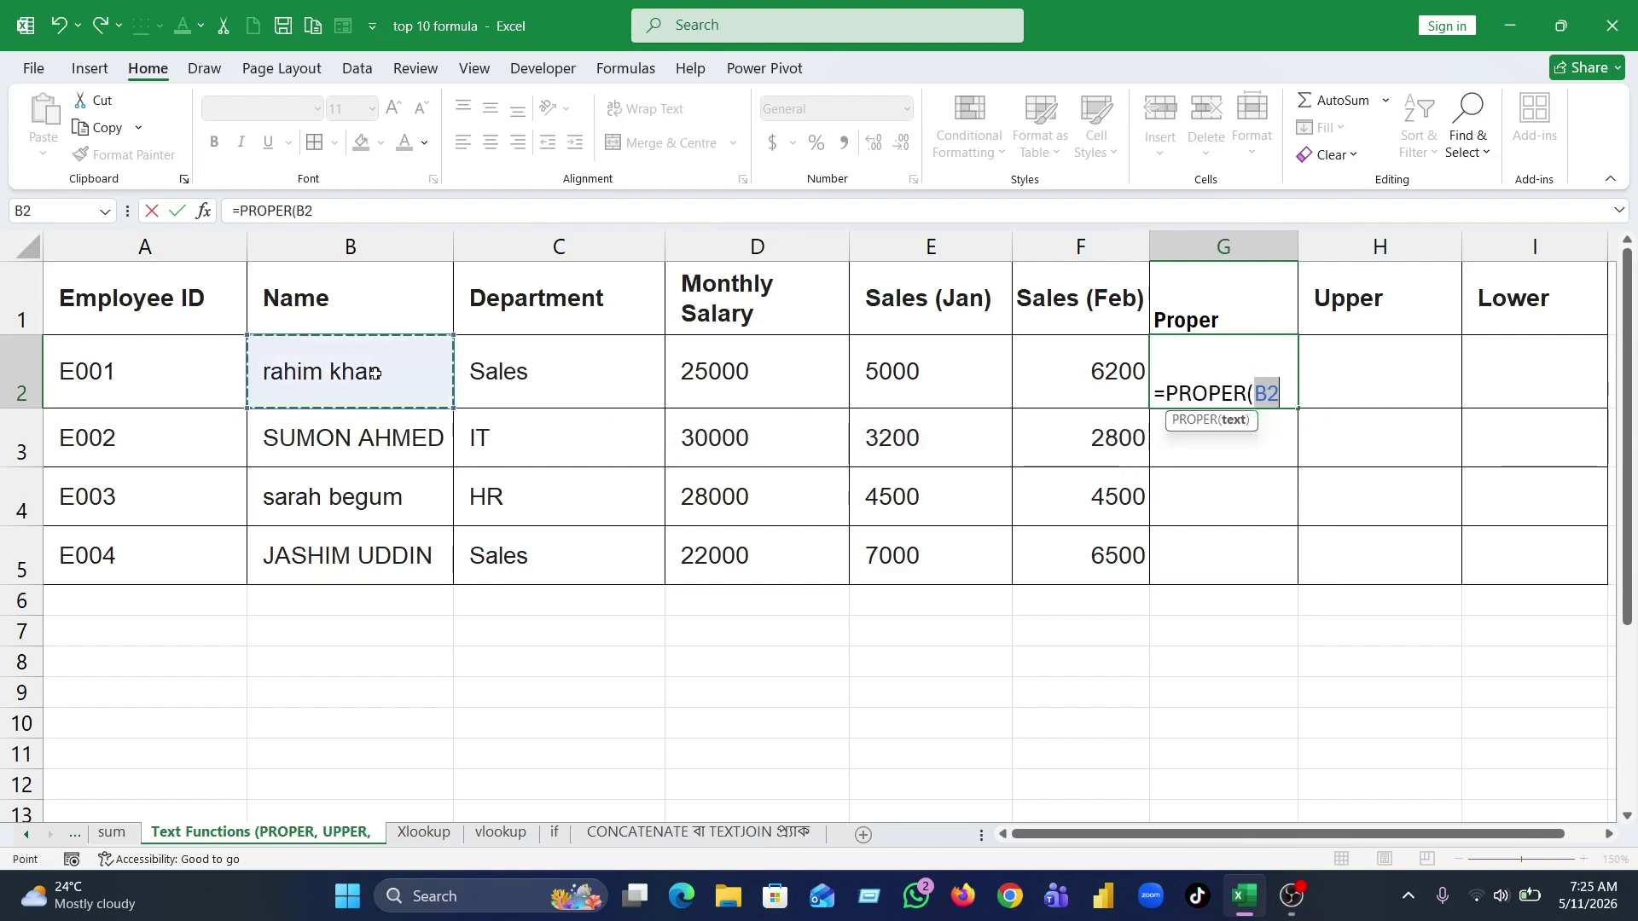
{"action": "key", "text": "Return"}
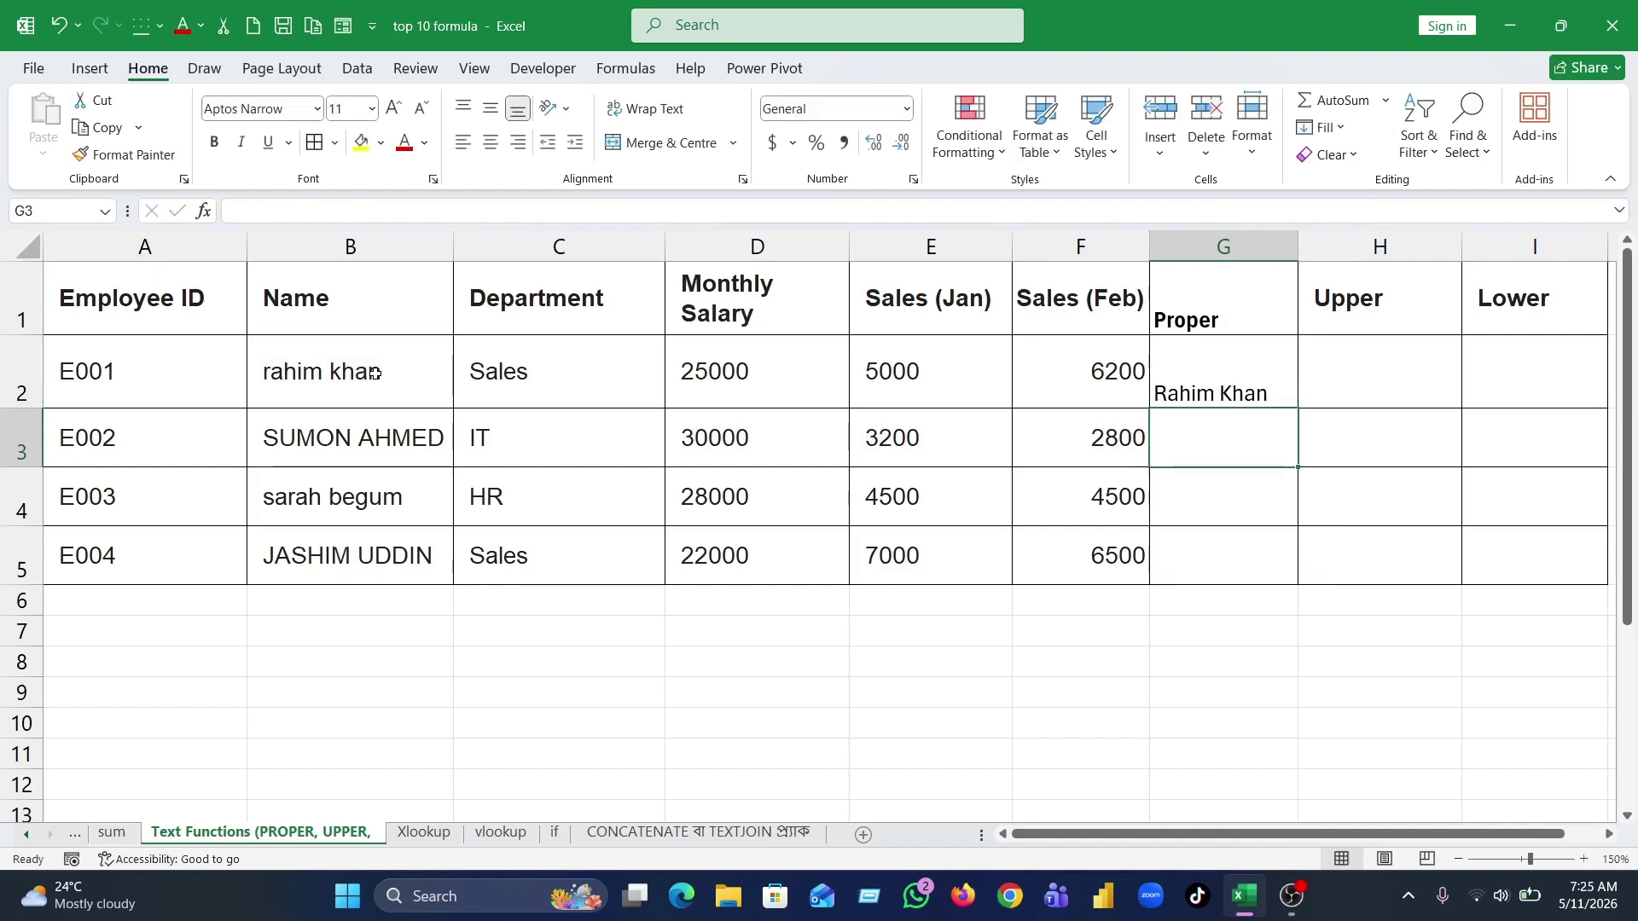
- Fill the PROPER formula from G2 down through G5 for the remaining employees
{"action": "left_click", "coordinate": [1254, 386]}
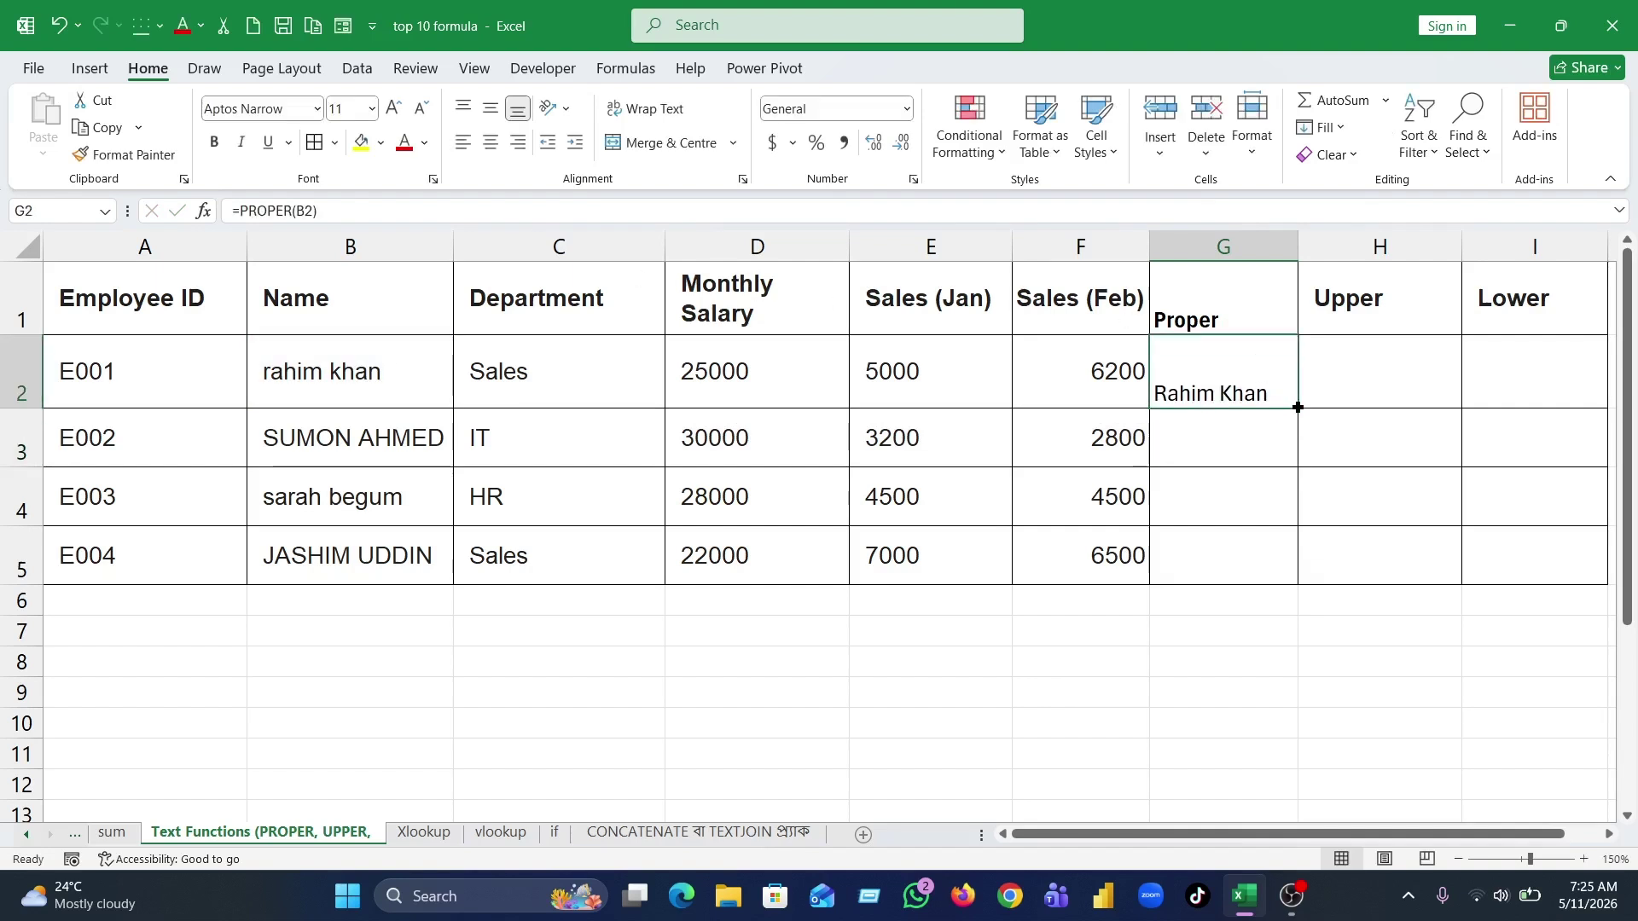
{"action": "left_click_drag", "start_coordinate": [1300, 411], "coordinate": [1305, 574]}
{"action": "left_click", "coordinate": [1190, 708]}
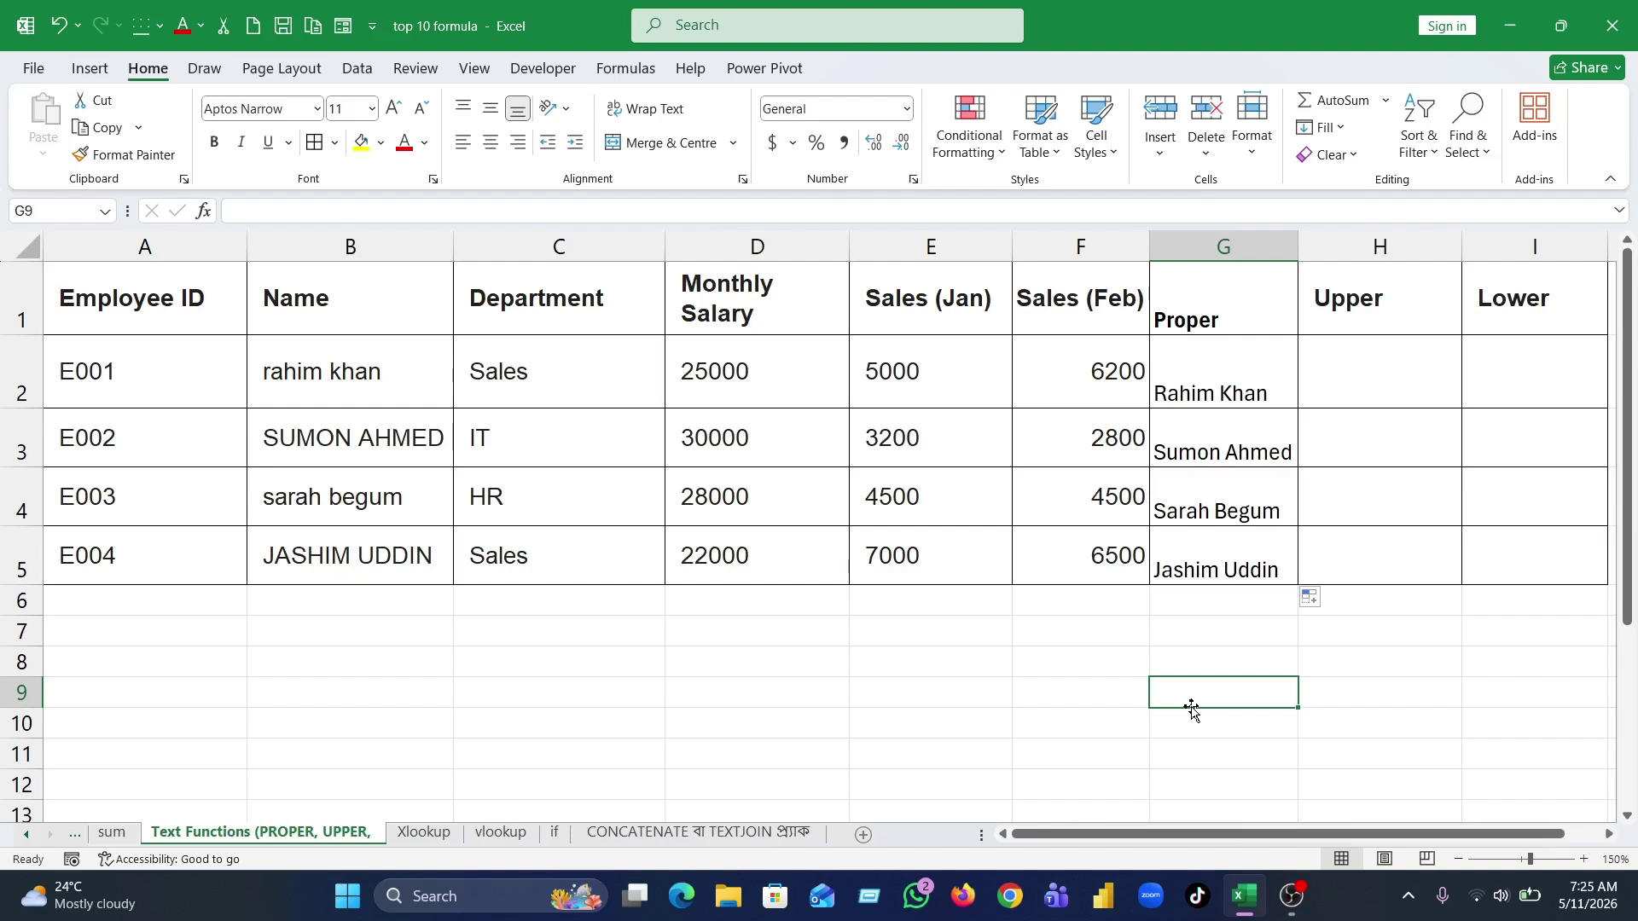
- Convert the first employee's department to capitals by entering =UPPER(C2) in cell H2
{"action": "left_click", "coordinate": [1389, 374]}
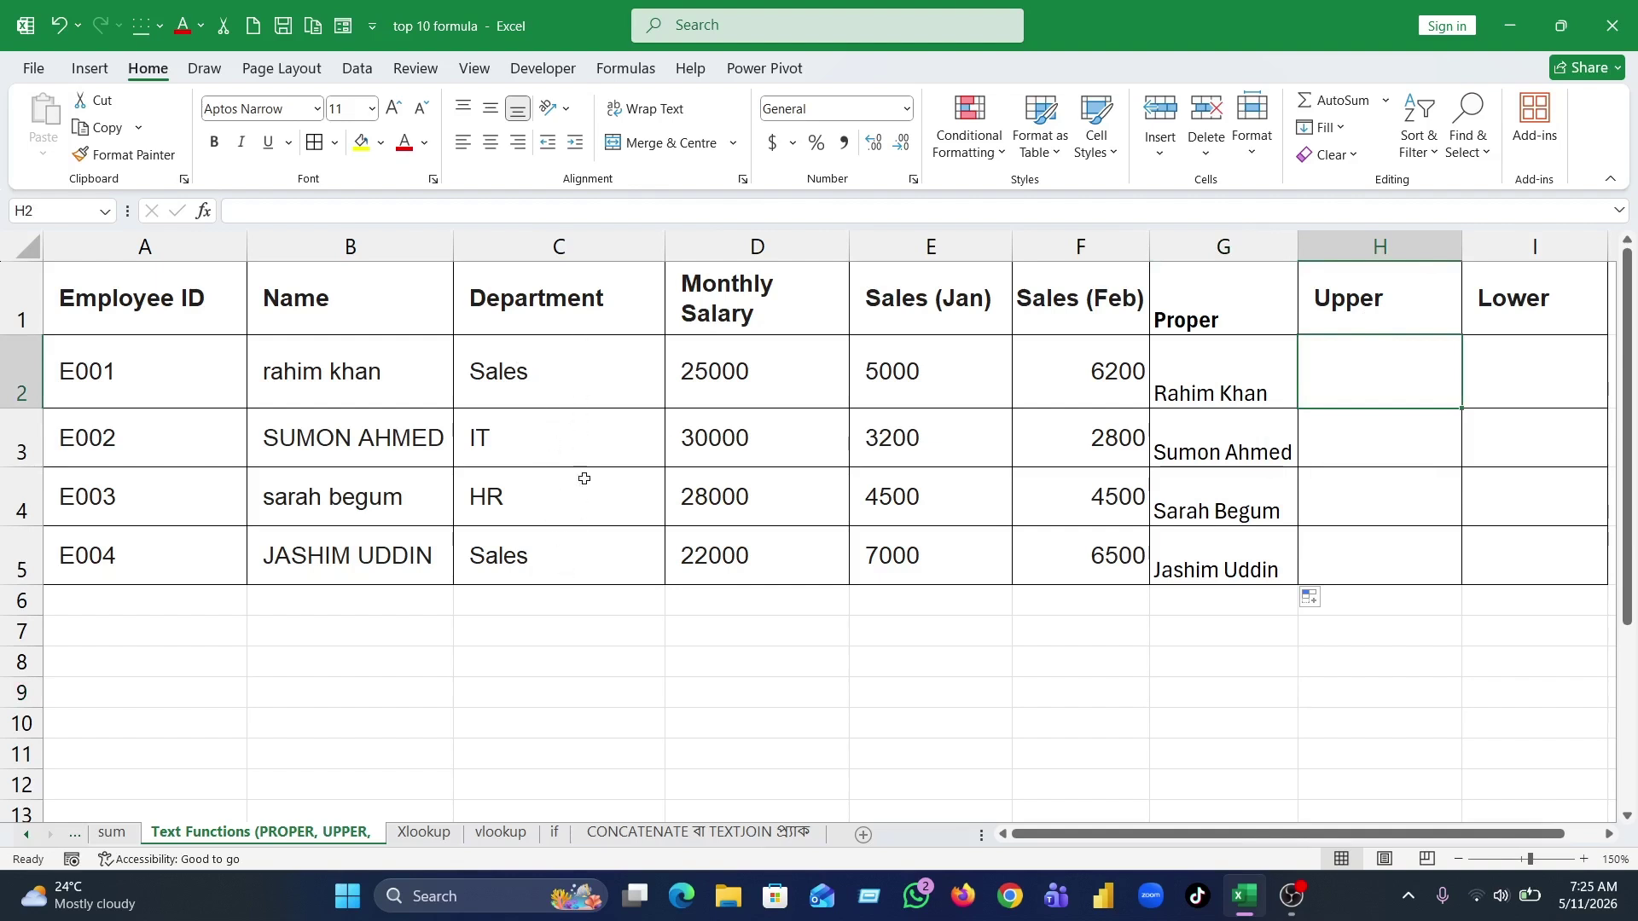
{"action": "left_click", "coordinate": [529, 505]}
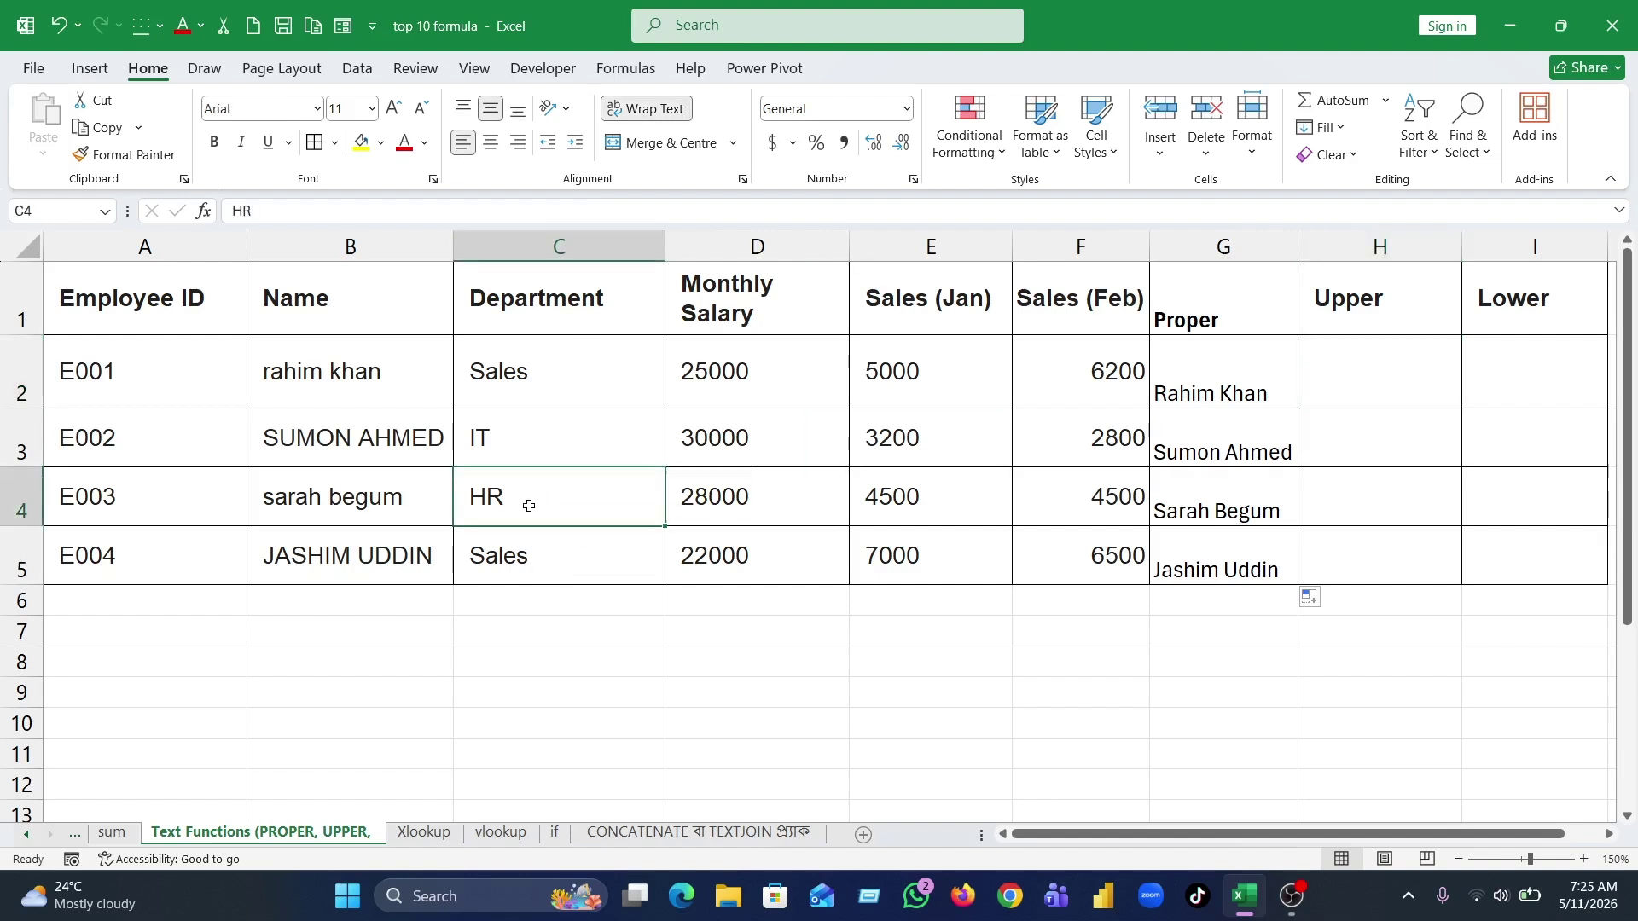
{"action": "left_click", "coordinate": [538, 433]}
{"action": "left_click", "coordinate": [548, 502]}
{"action": "left_click", "coordinate": [1382, 392]}
{"action": "type", "text": "="}
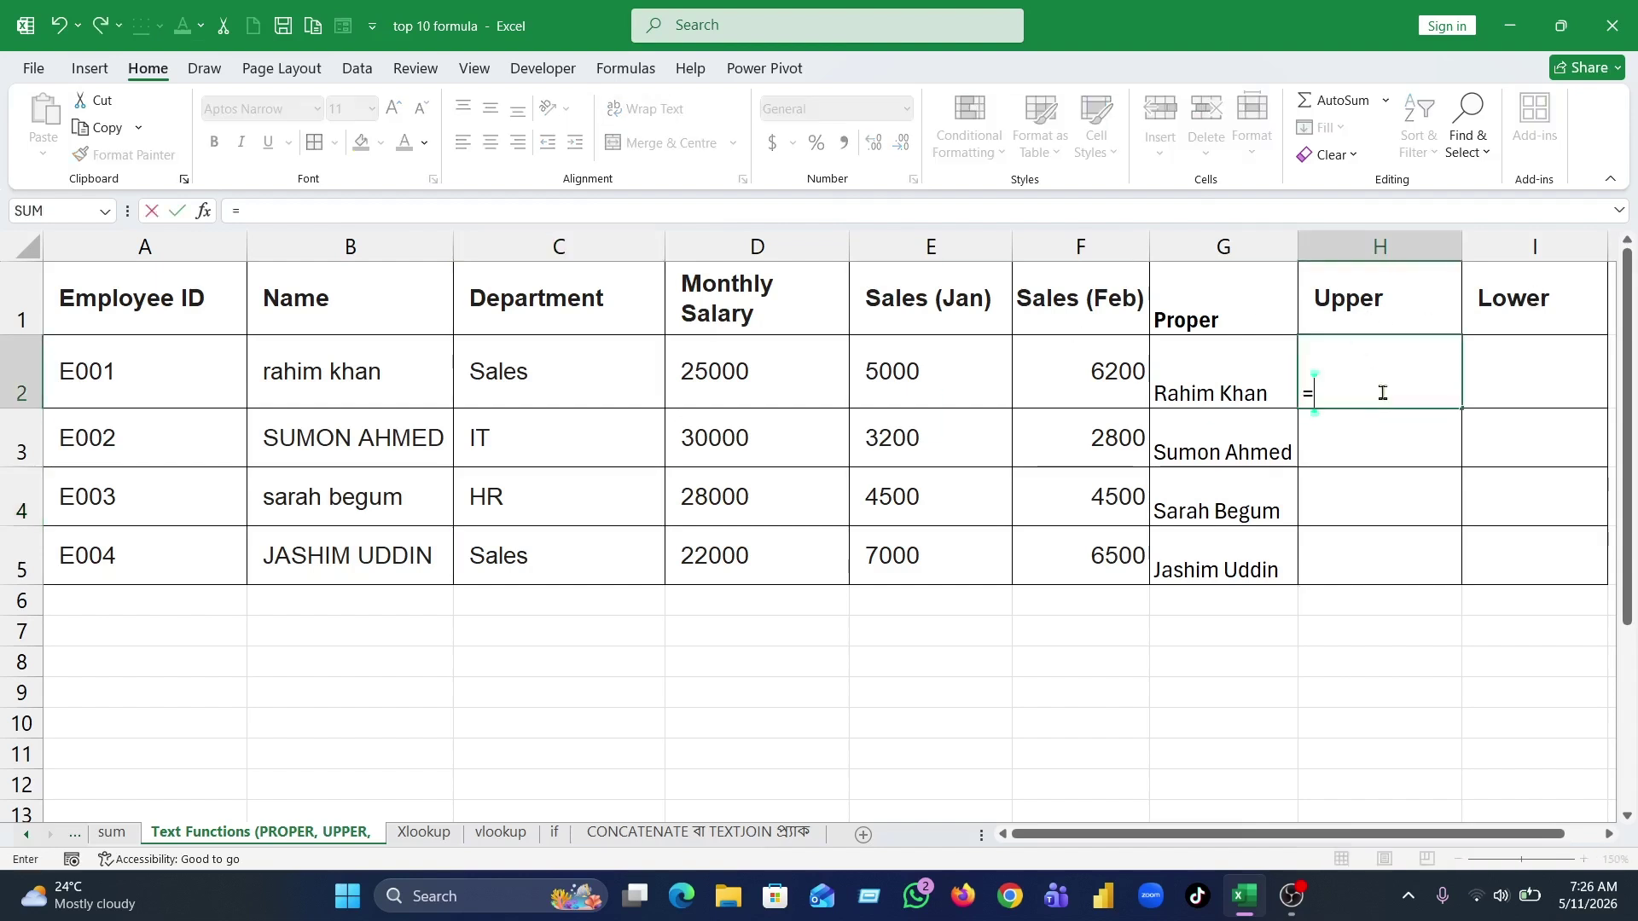
{"action": "type", "text": "upp"}
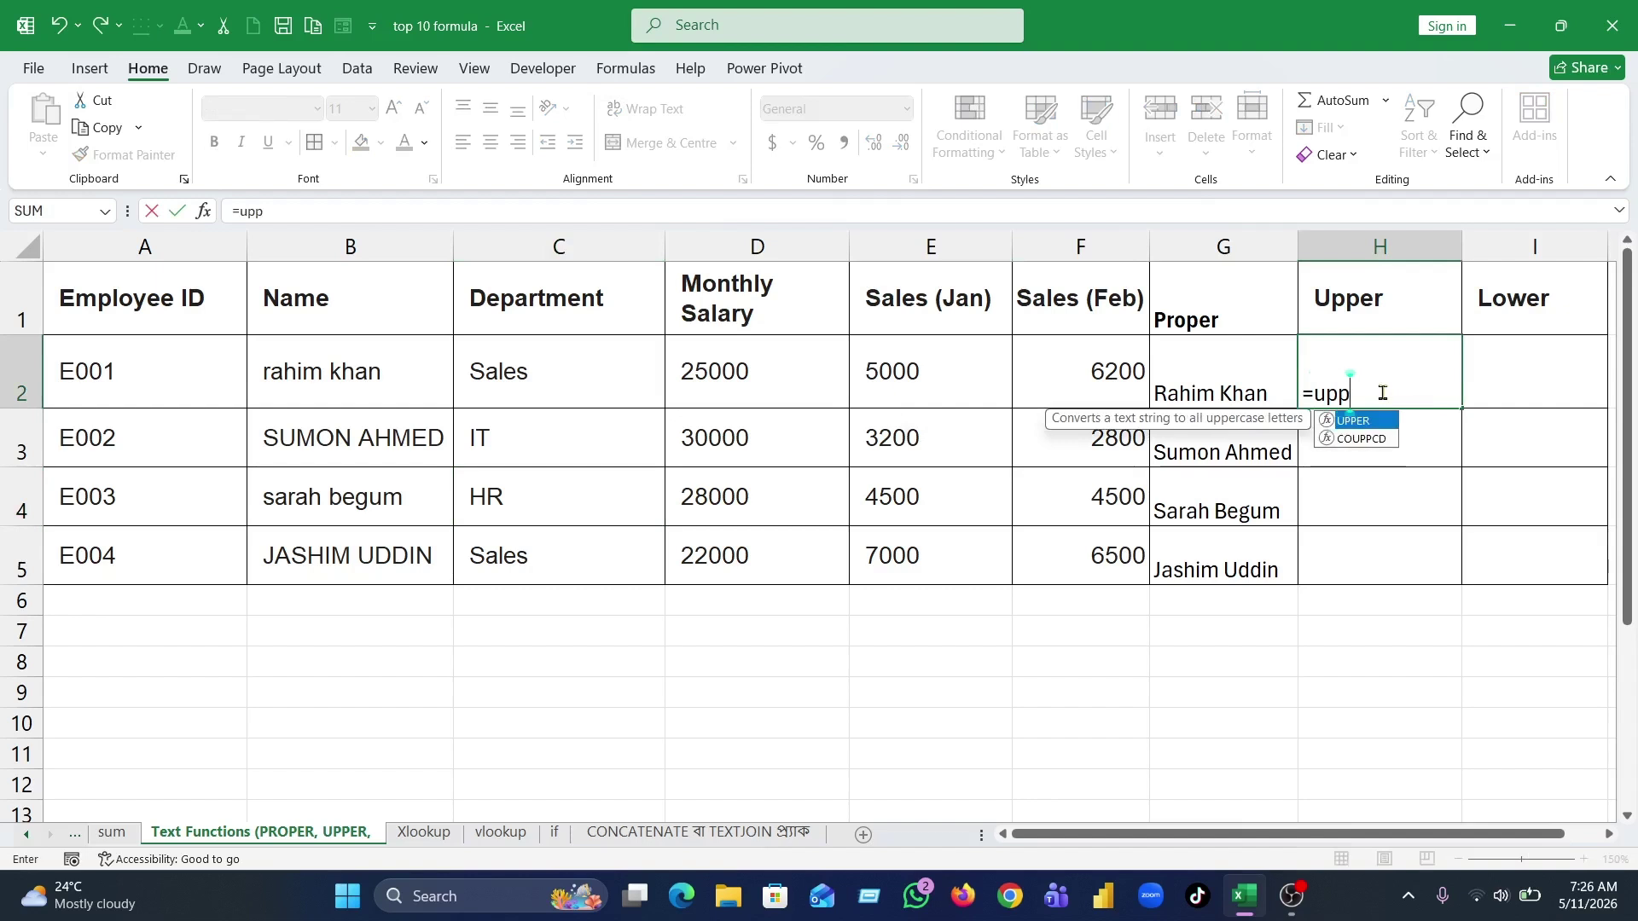
{"action": "key", "text": "Escape"}
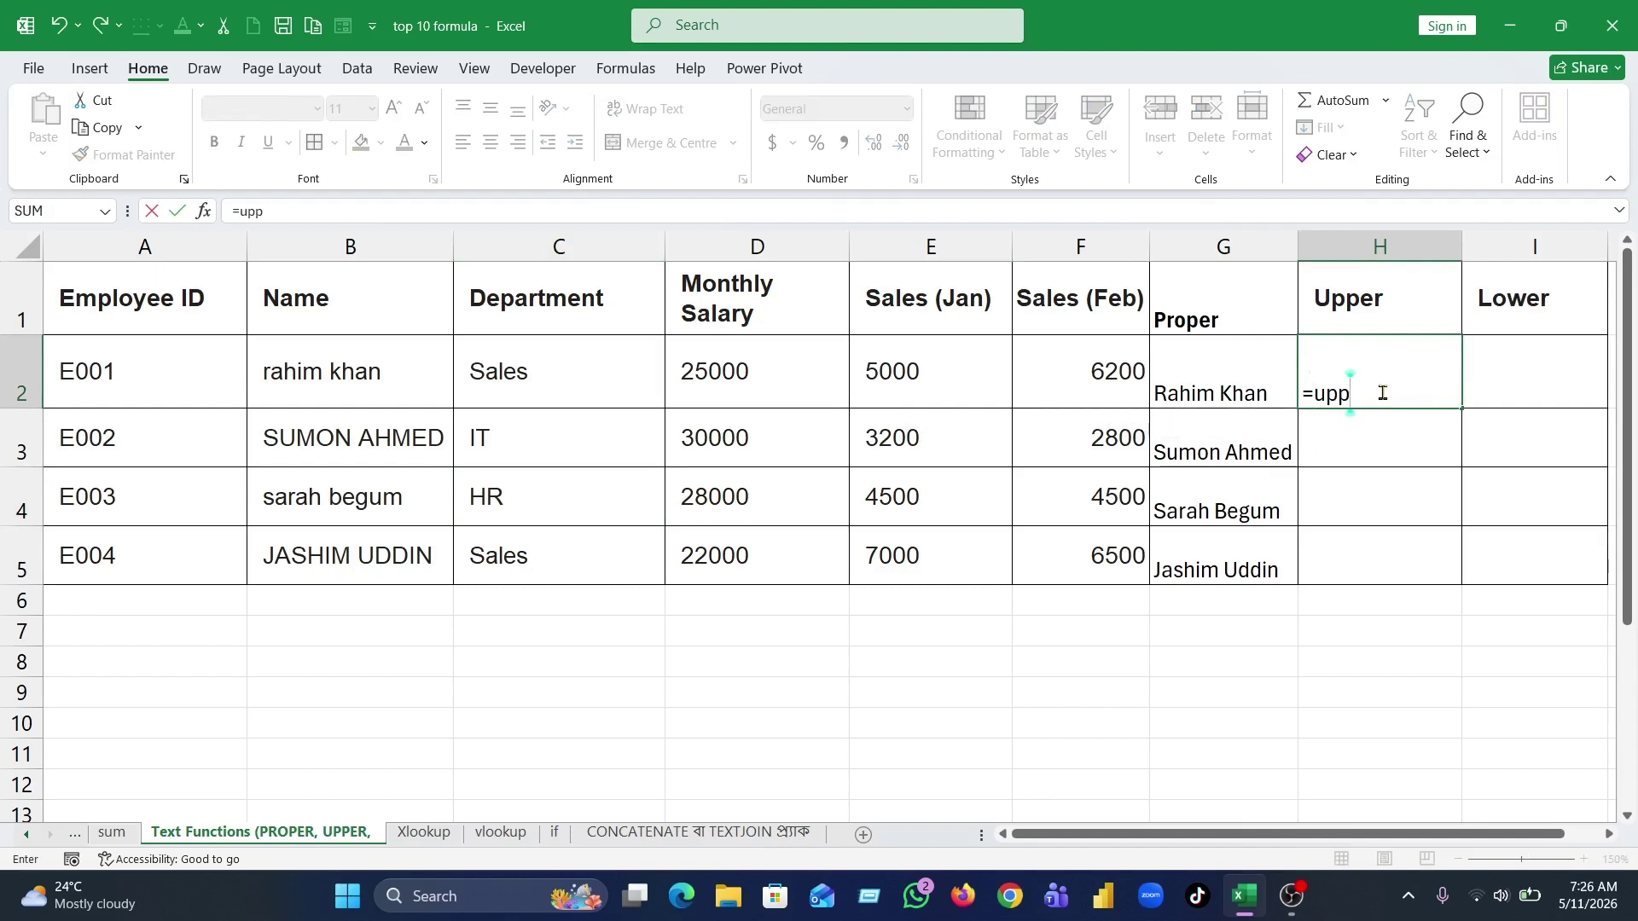
{"action": "key", "text": "BackSpace"}
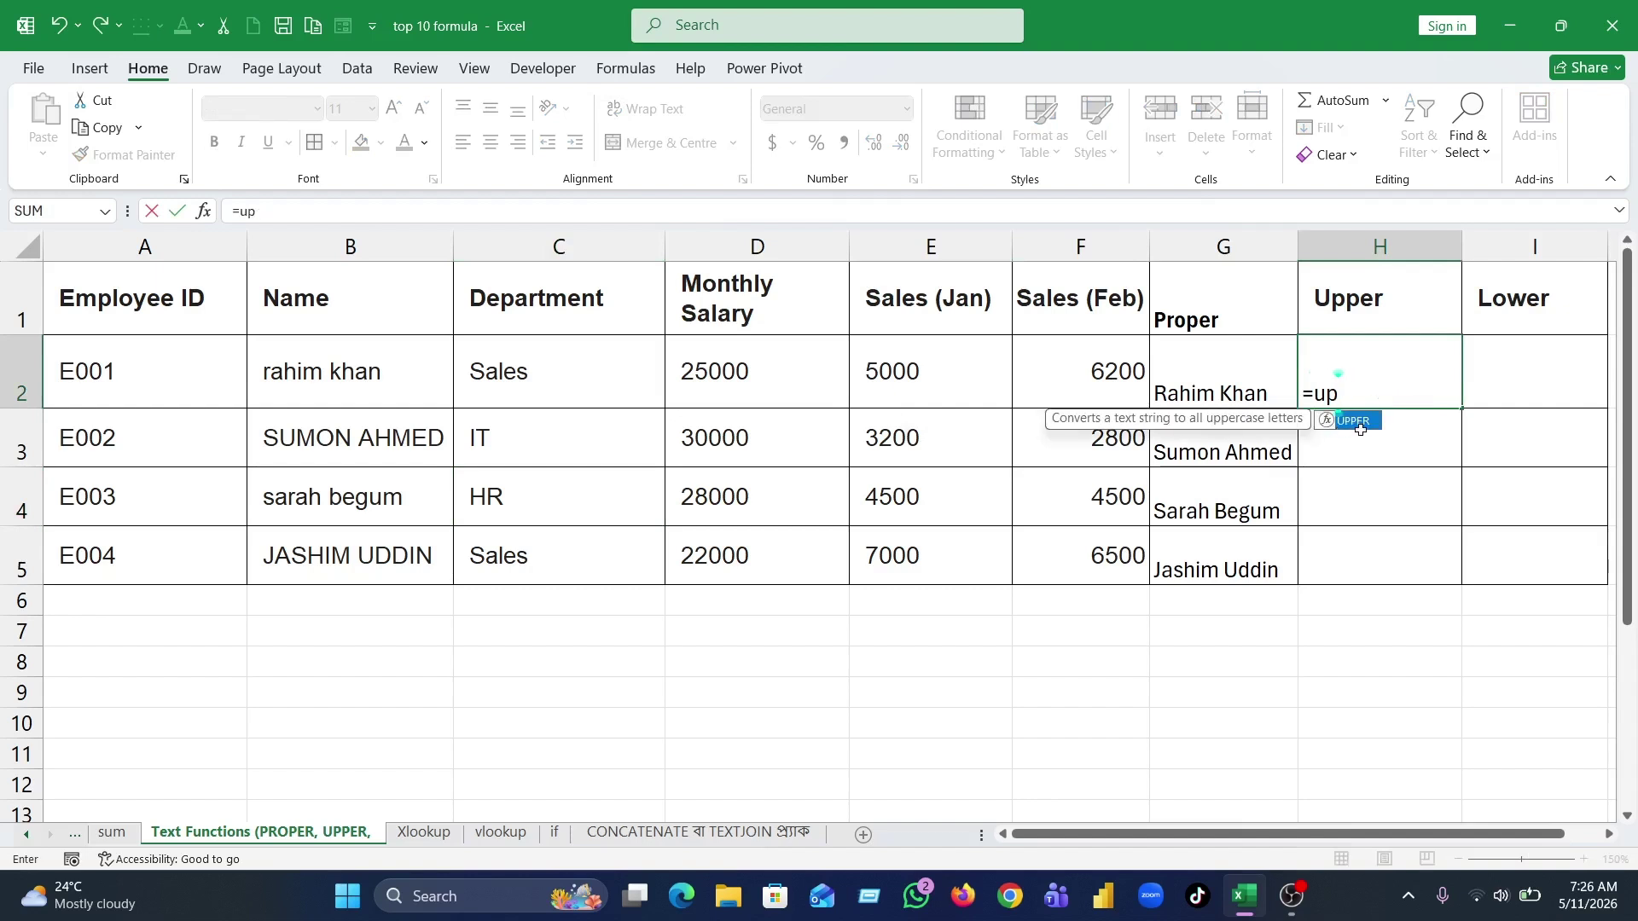
{"action": "double_click", "coordinate": [1362, 427]}
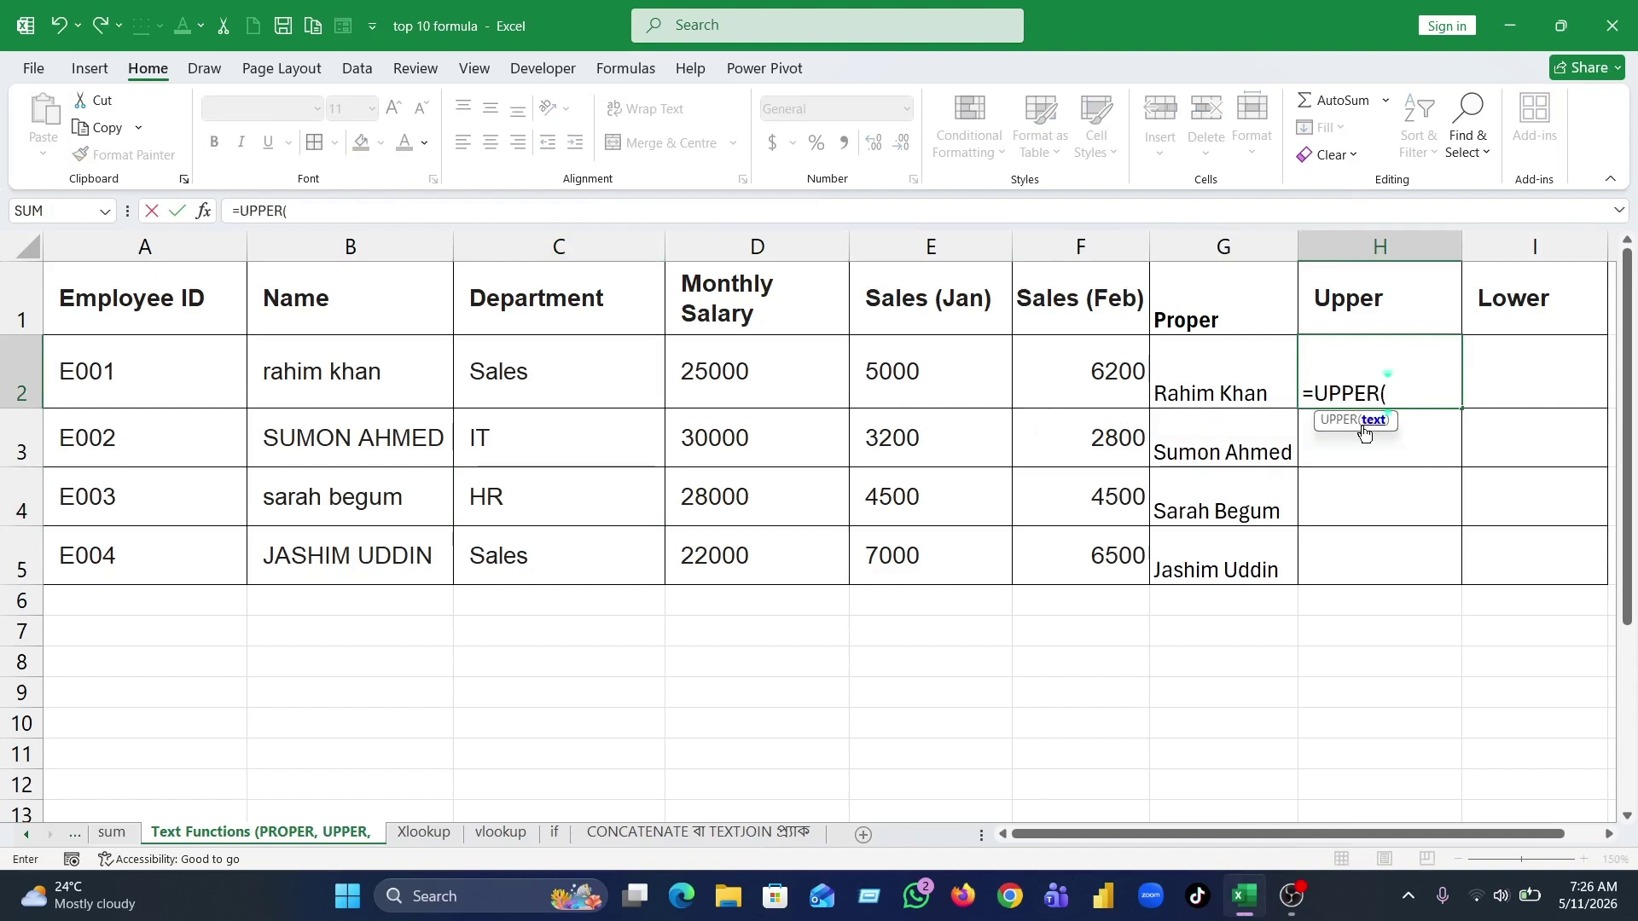
{"action": "left_click", "coordinate": [501, 384]}
{"action": "key", "text": "Return"}
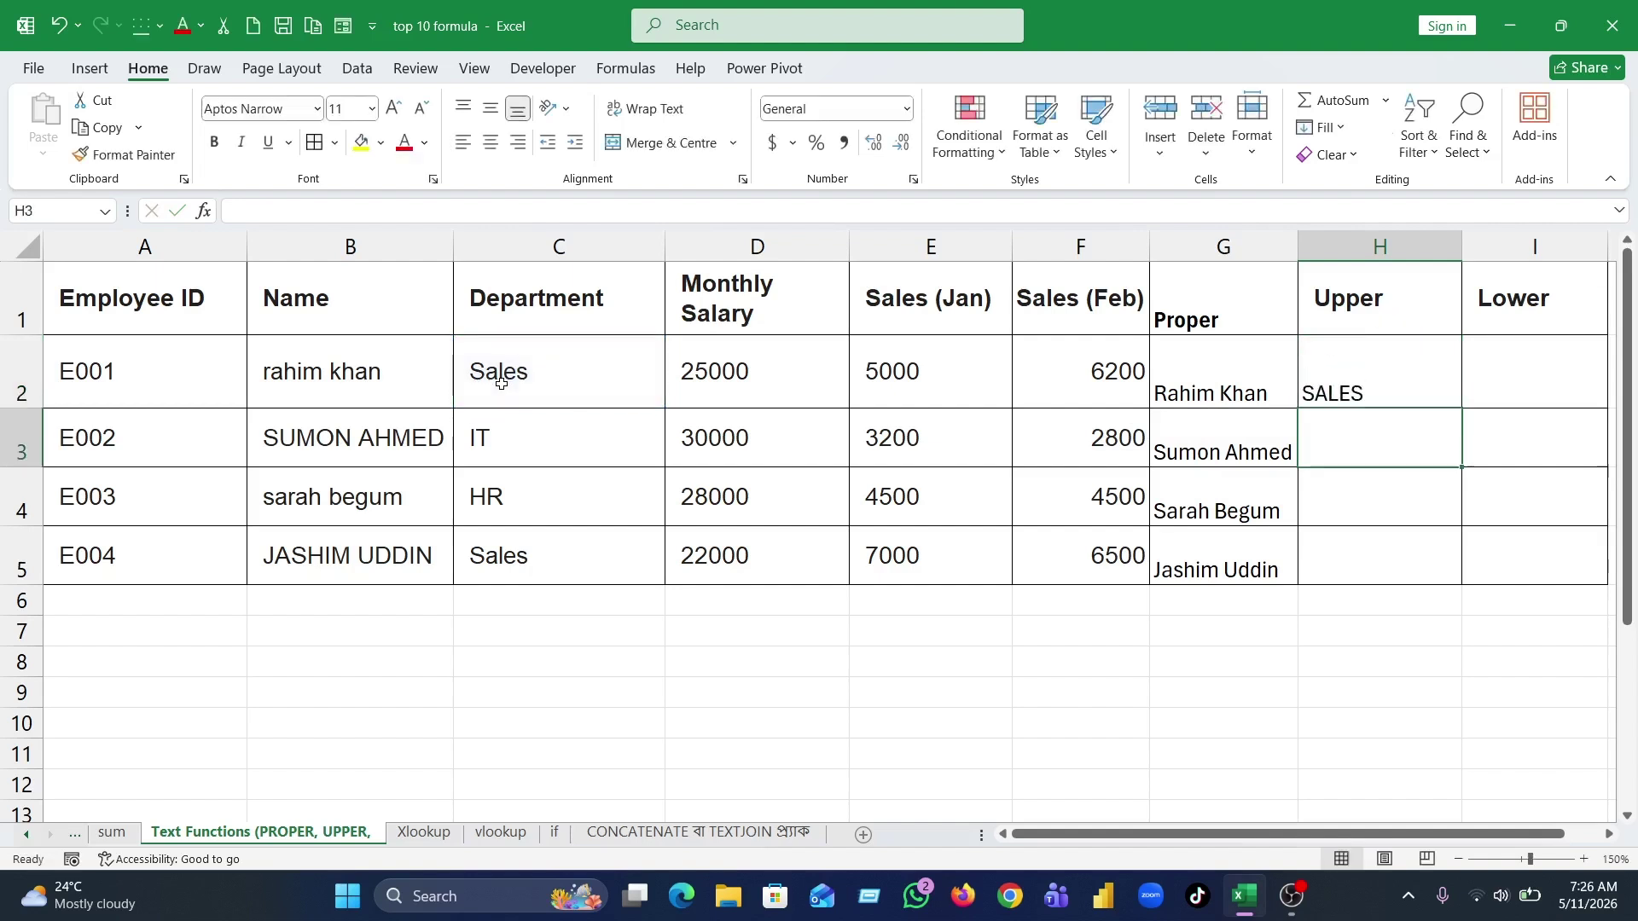
- Fill the UPPER formula from H2 down through H5 for the remaining departments
{"action": "left_click", "coordinate": [1384, 395]}
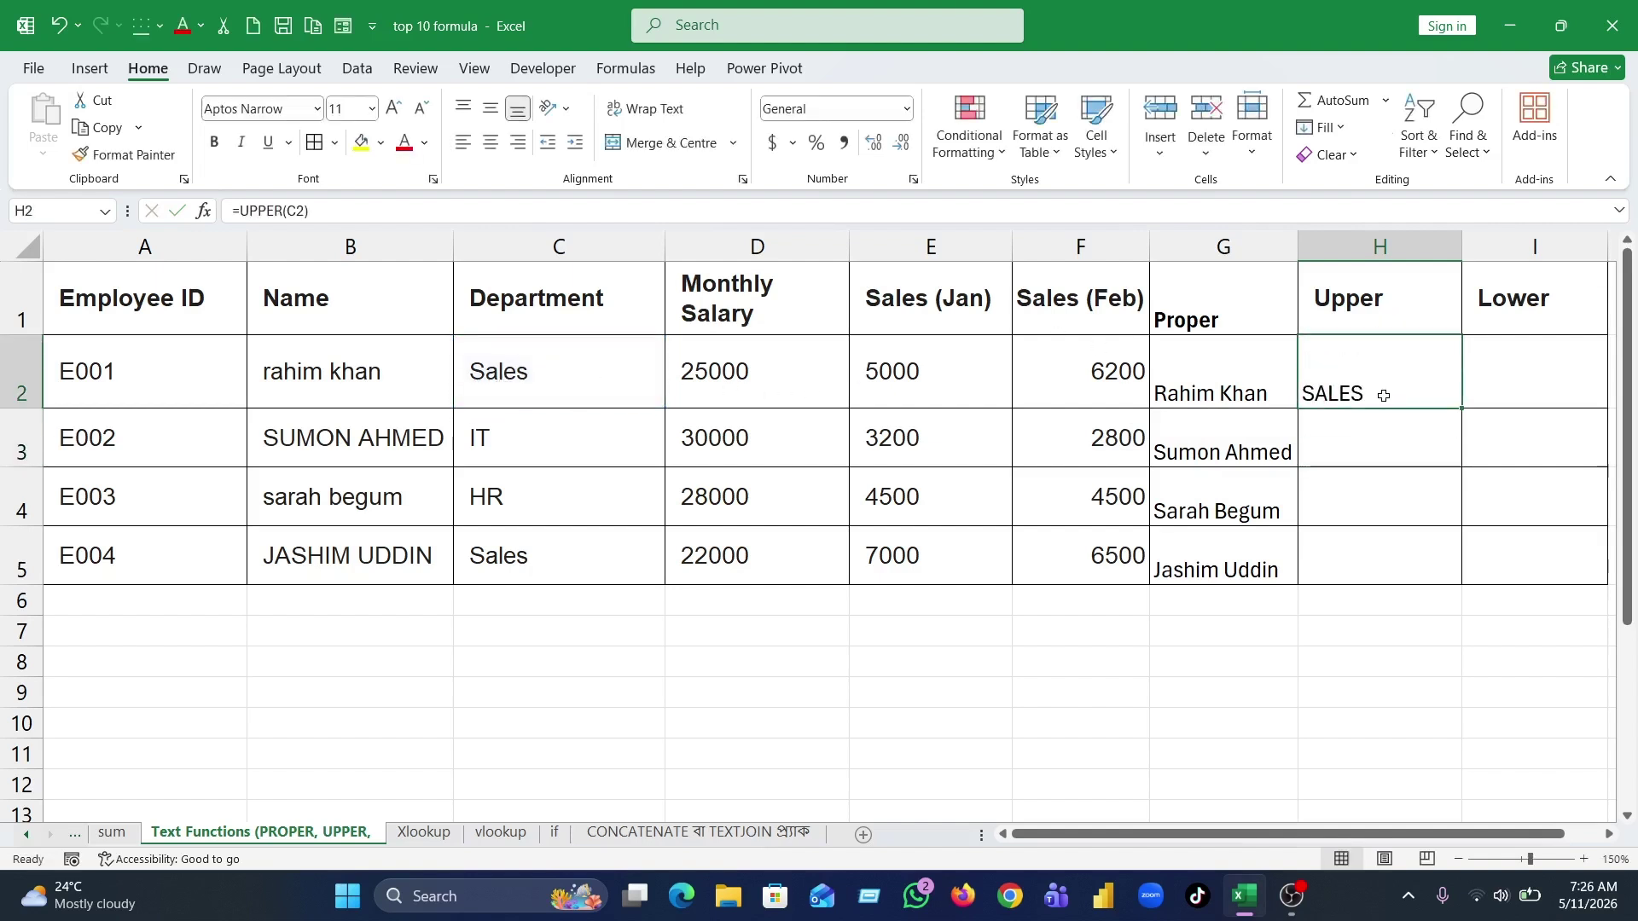
{"action": "left_click_drag", "start_coordinate": [1463, 410], "coordinate": [1468, 587]}
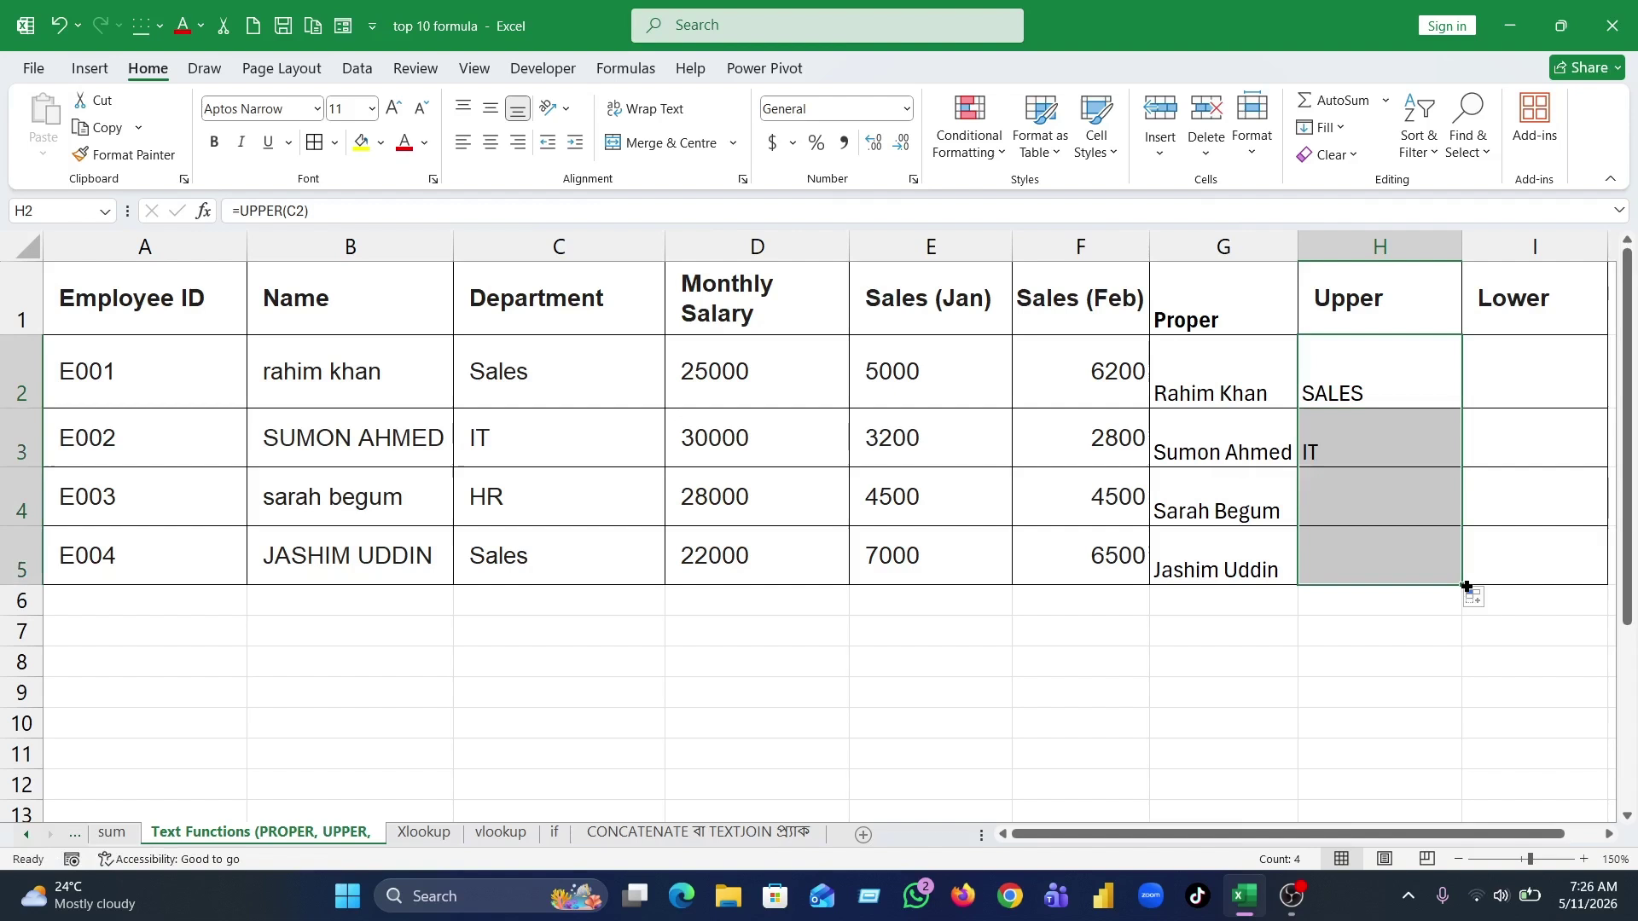
{"action": "left_click", "coordinate": [1366, 680]}
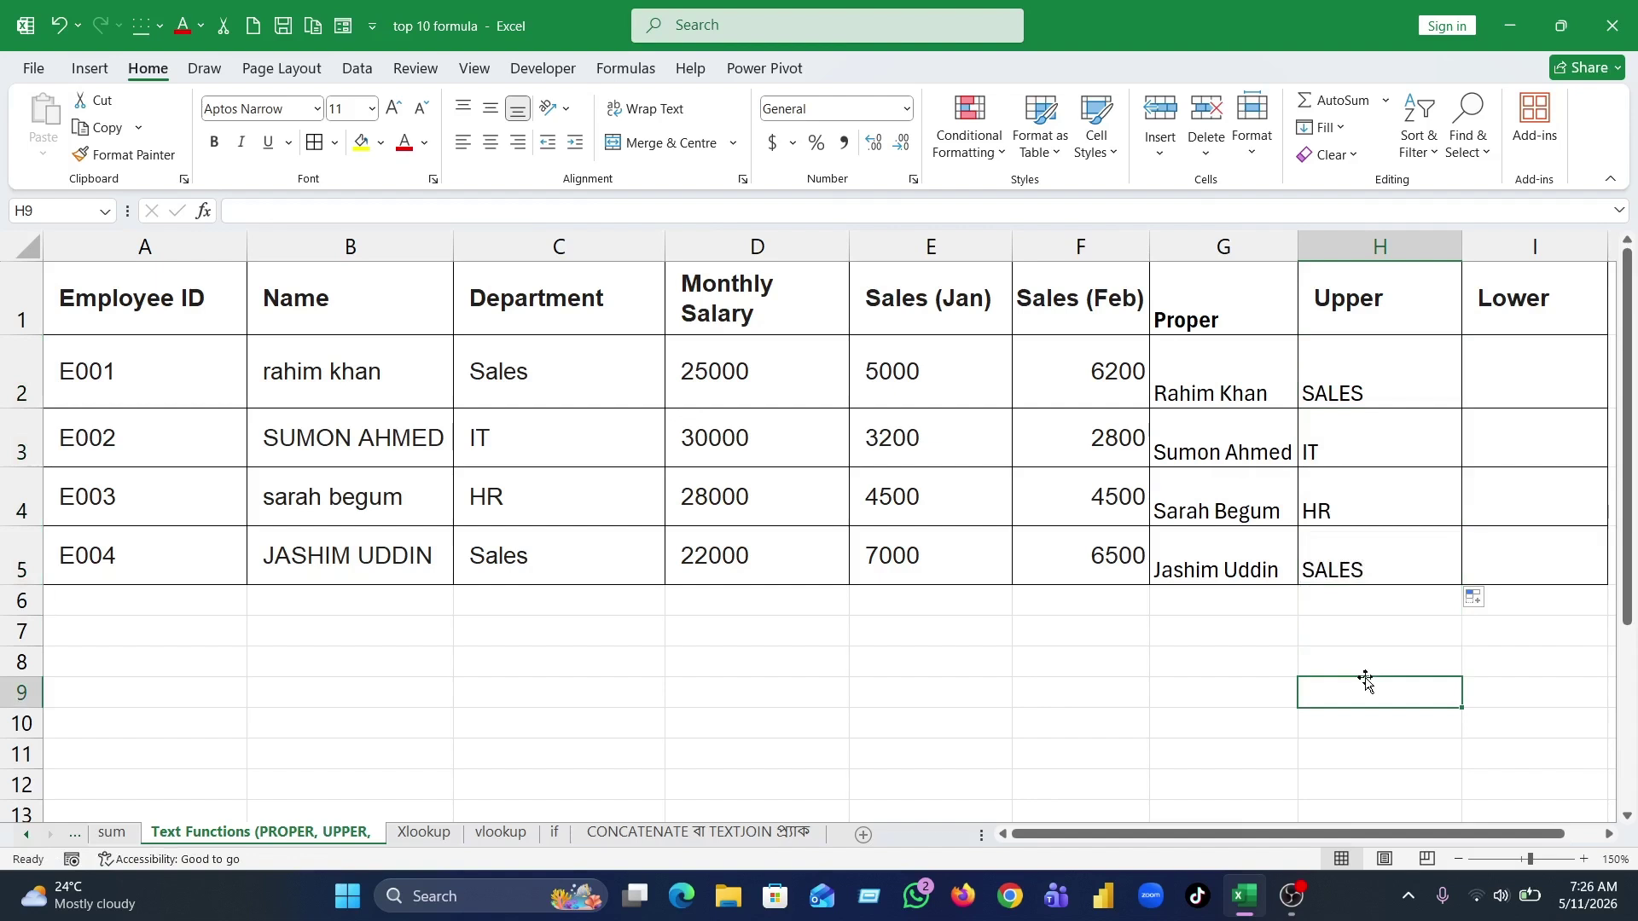
- Convert the uppercase department in H2 to small letters by entering =LOWER(H2) in cell I2
{"action": "left_click", "coordinate": [1233, 316]}
{"action": "left_click", "coordinate": [1344, 307]}
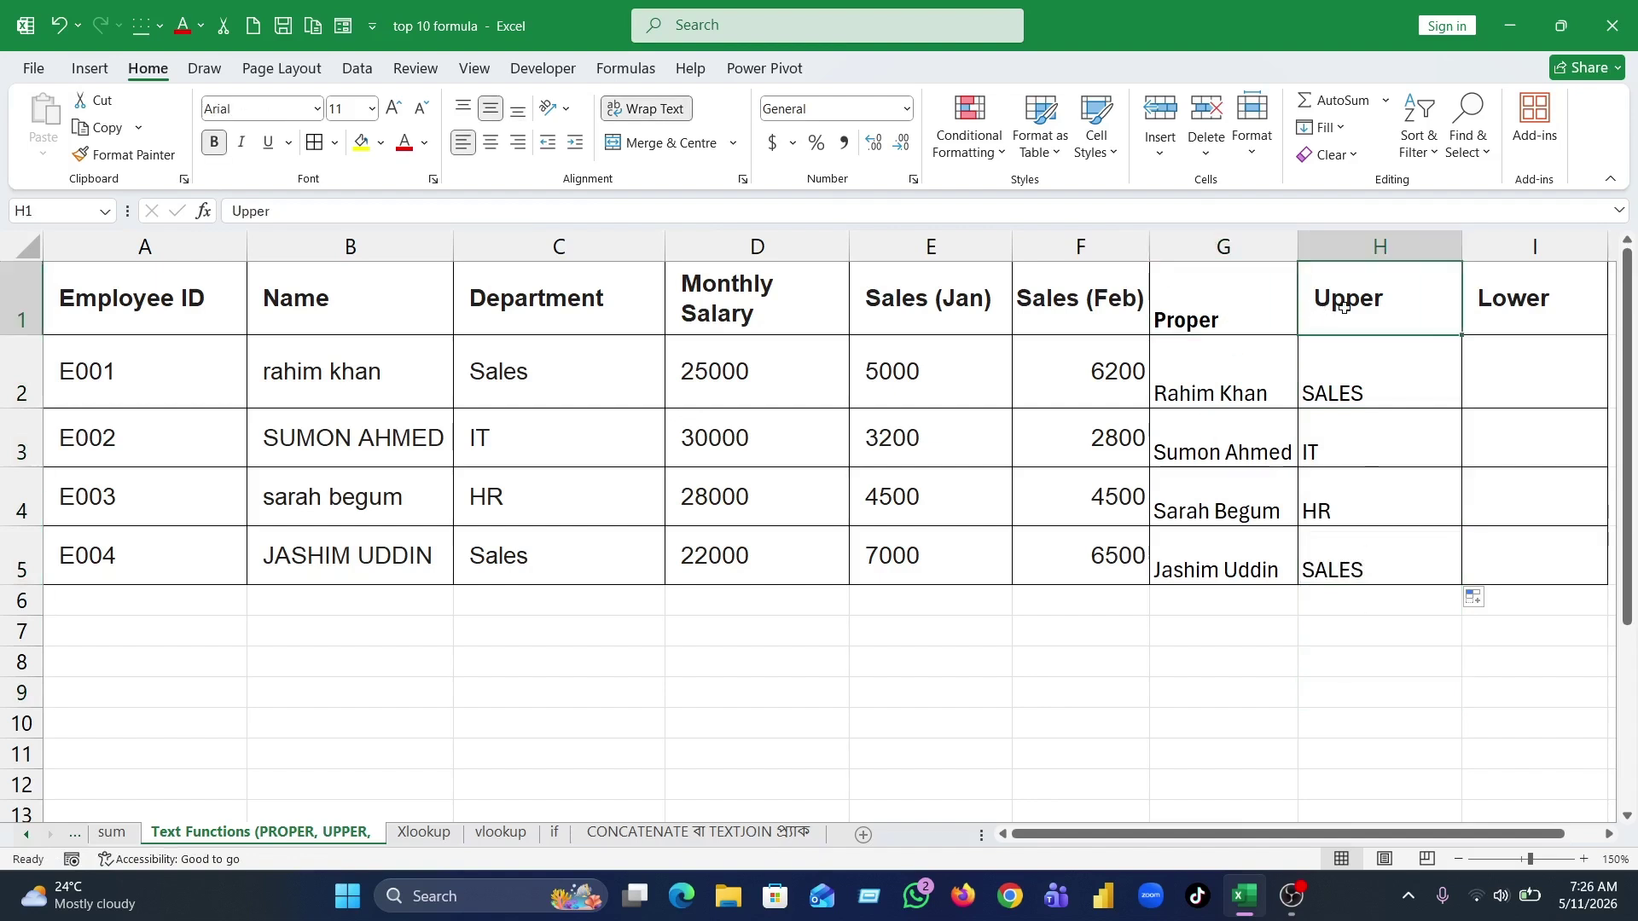
{"action": "left_click", "coordinate": [1512, 304]}
{"action": "left_click", "coordinate": [1524, 389]}
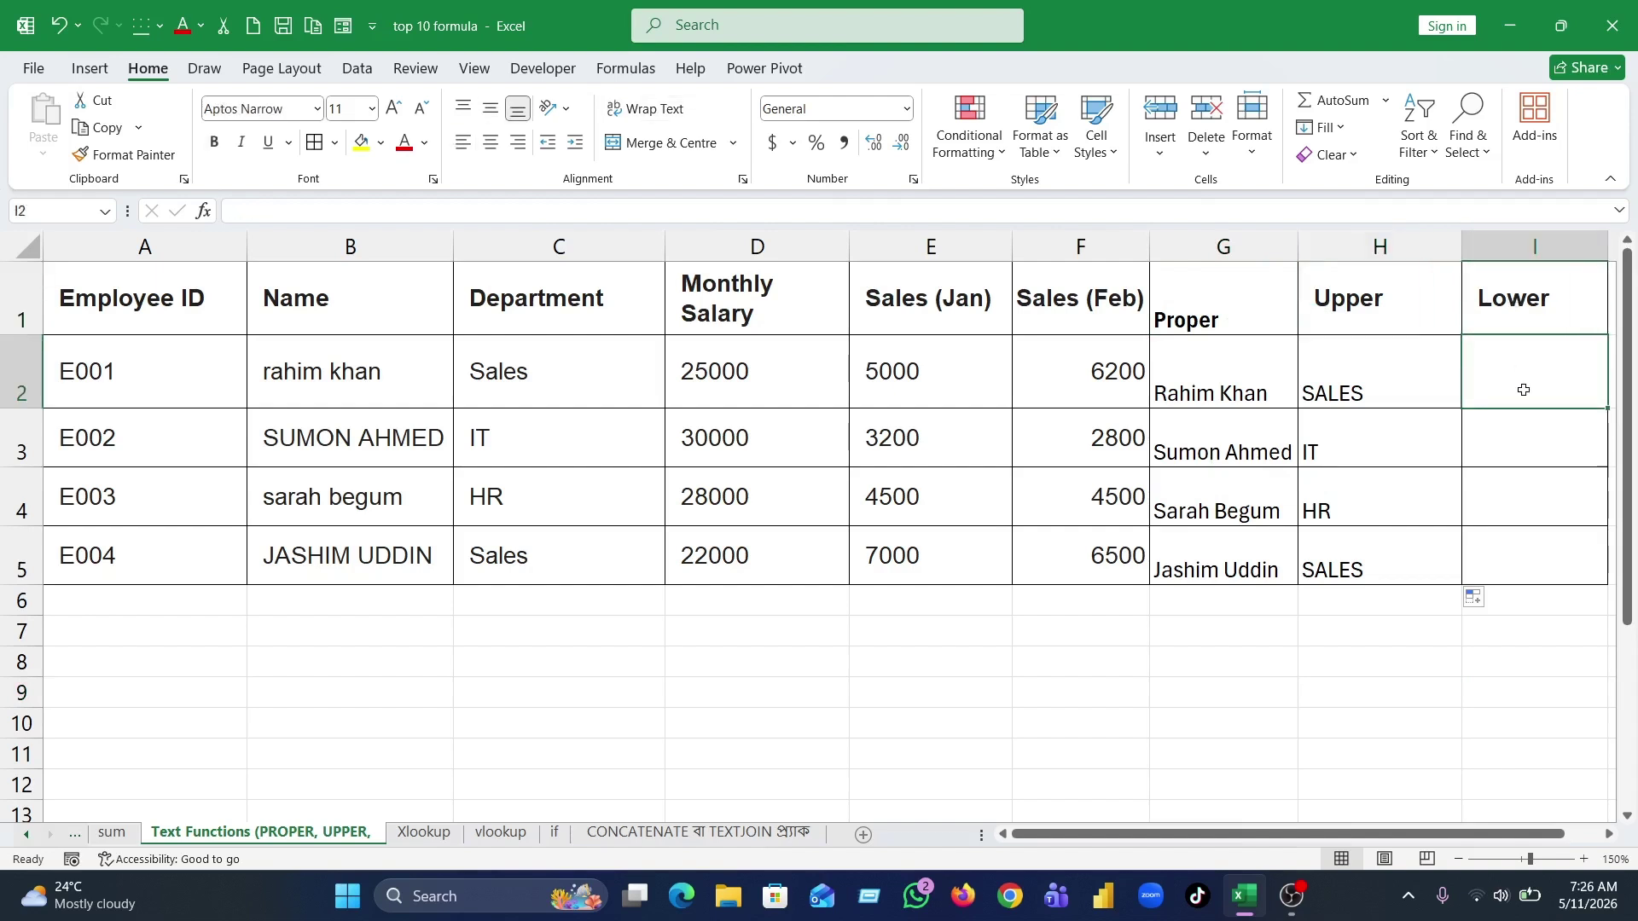
{"action": "type", "text": "="}
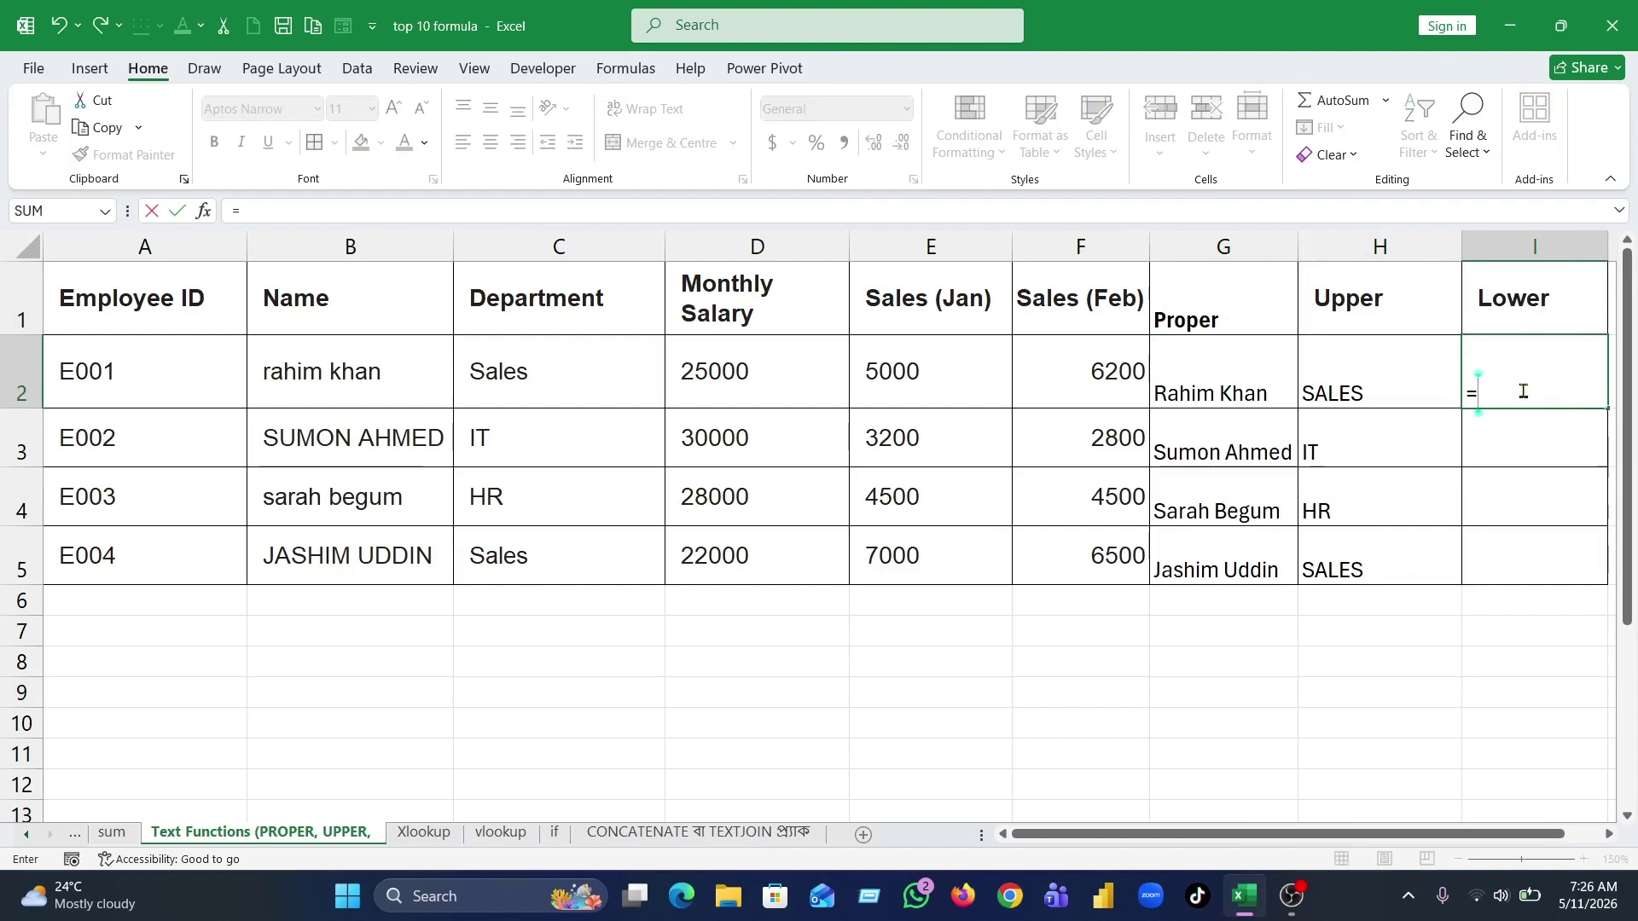
{"action": "type", "text": "LO"}
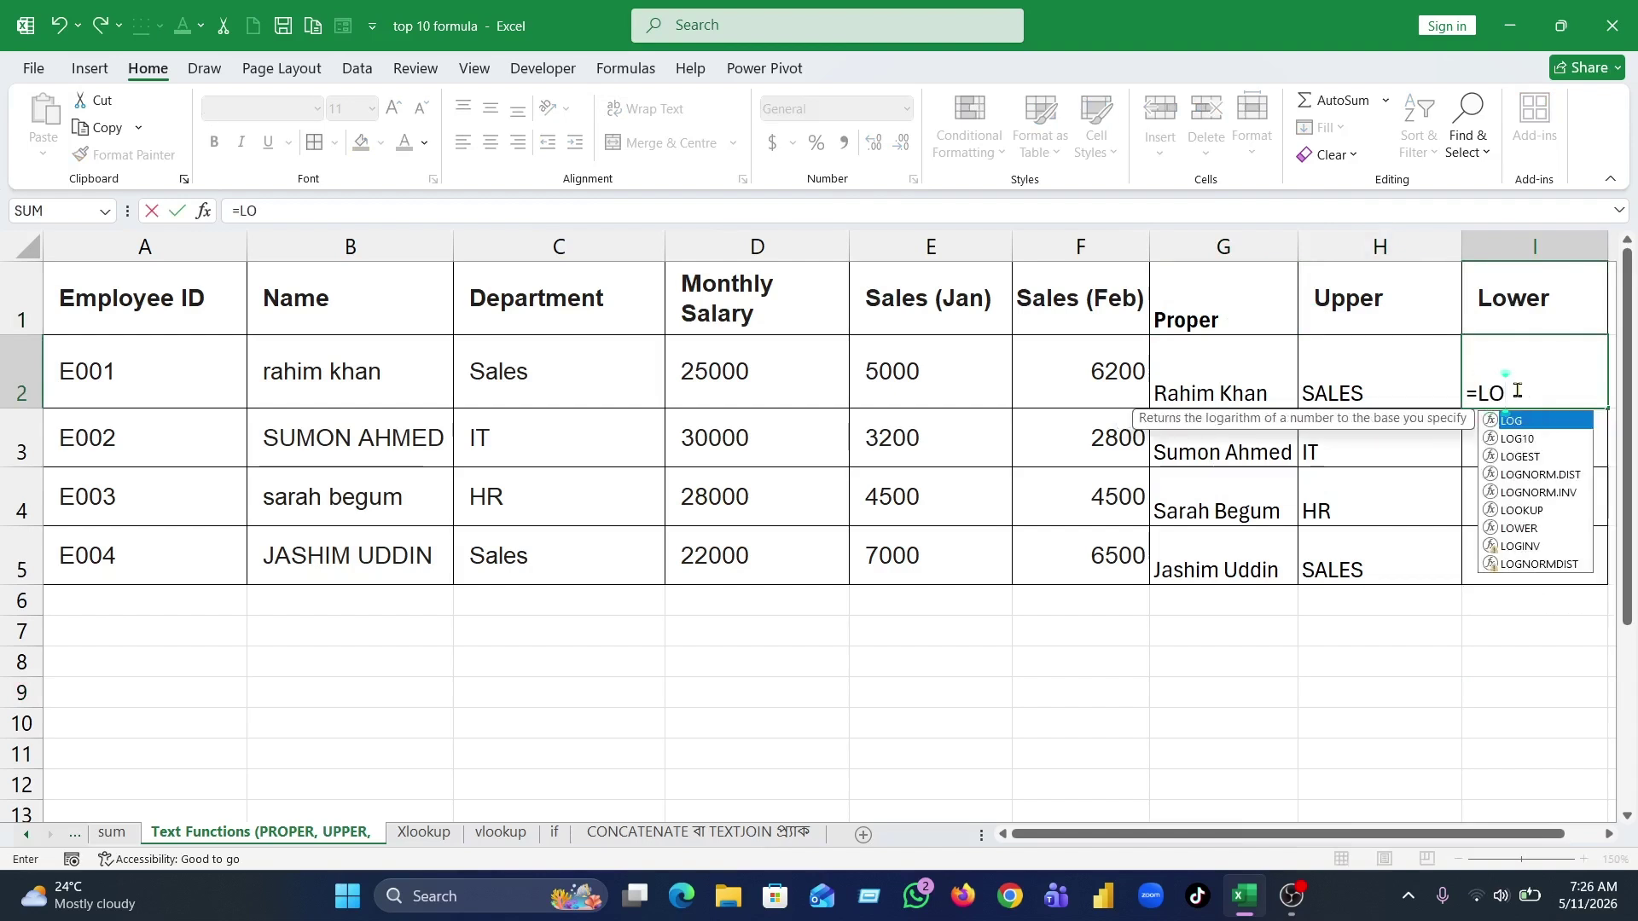
{"action": "type", "text": "WER"}
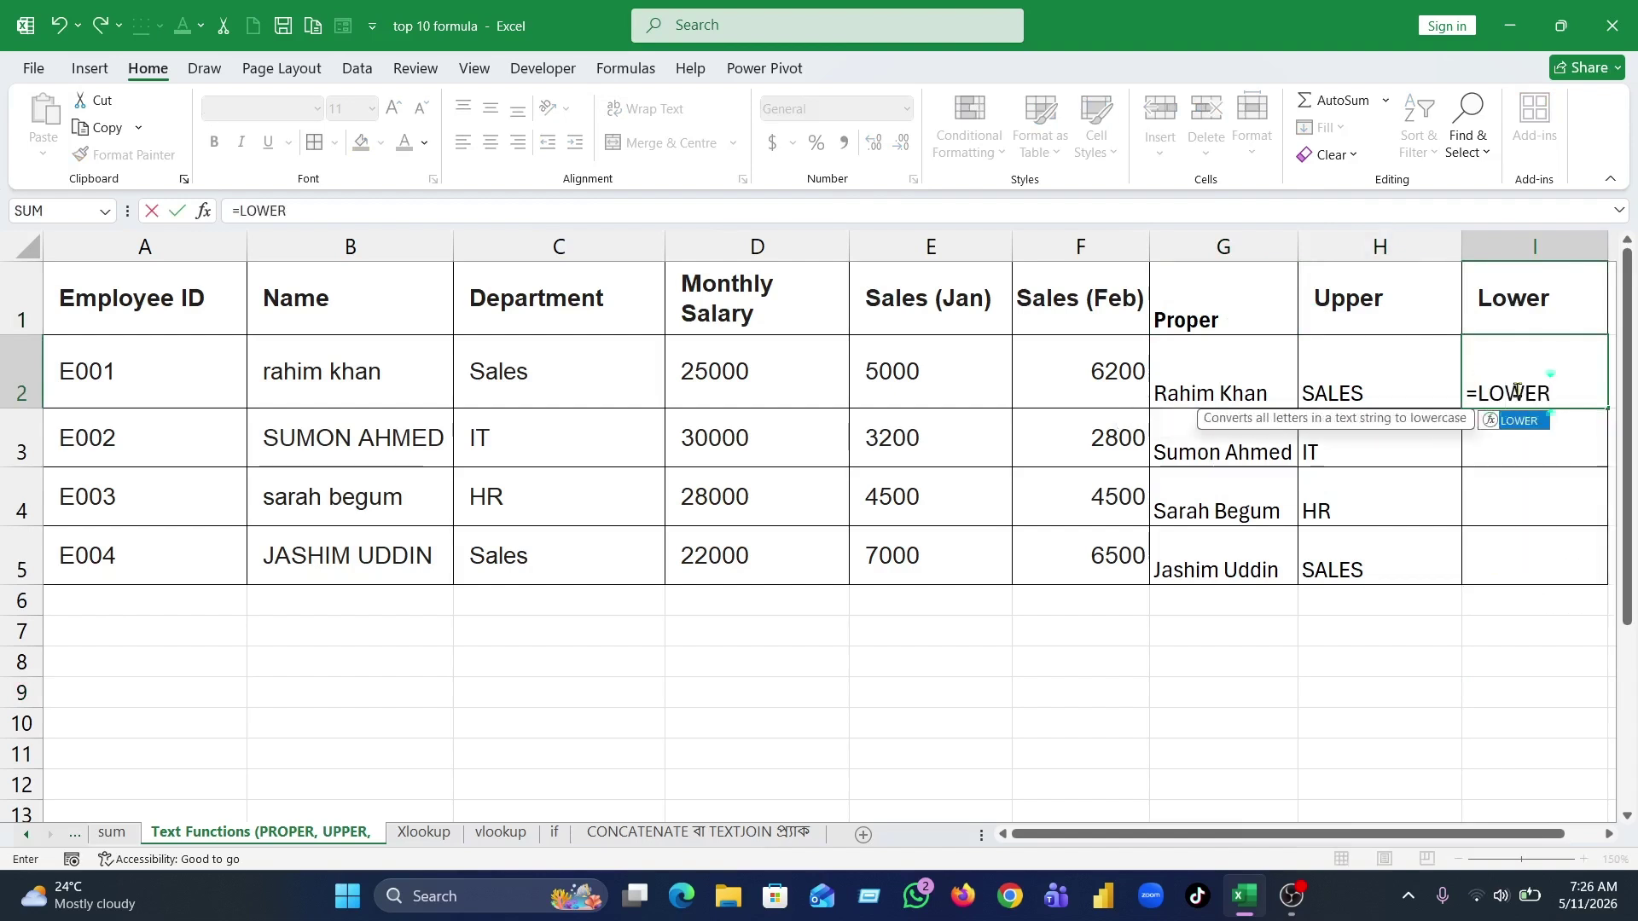
{"action": "type", "text": "("}
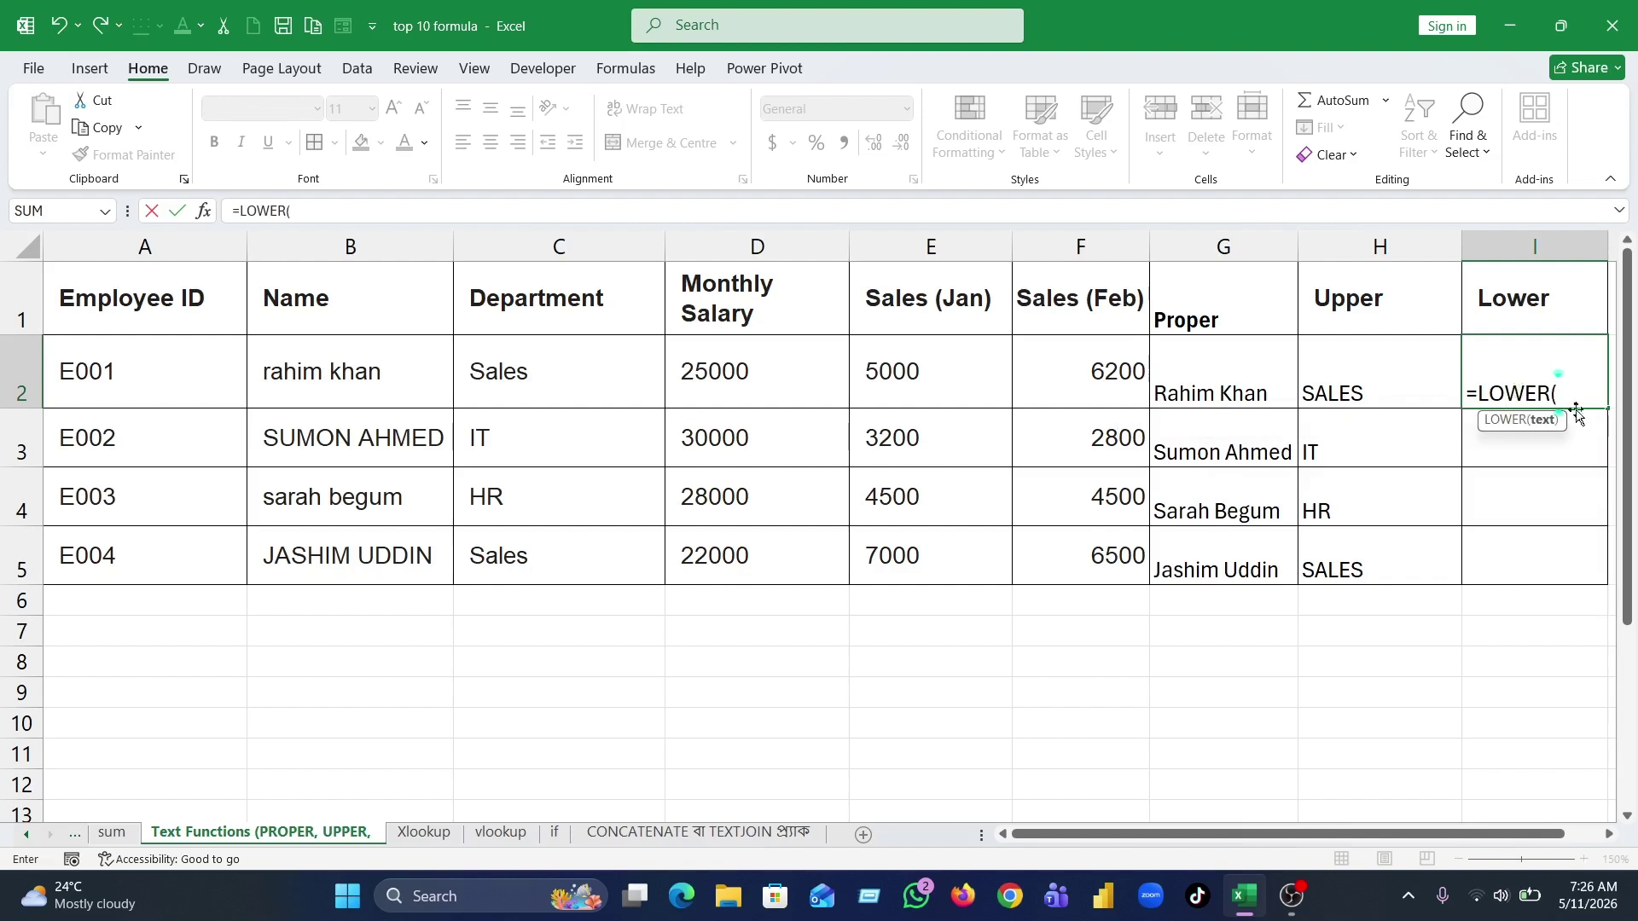
{"action": "left_click", "coordinate": [1359, 393]}
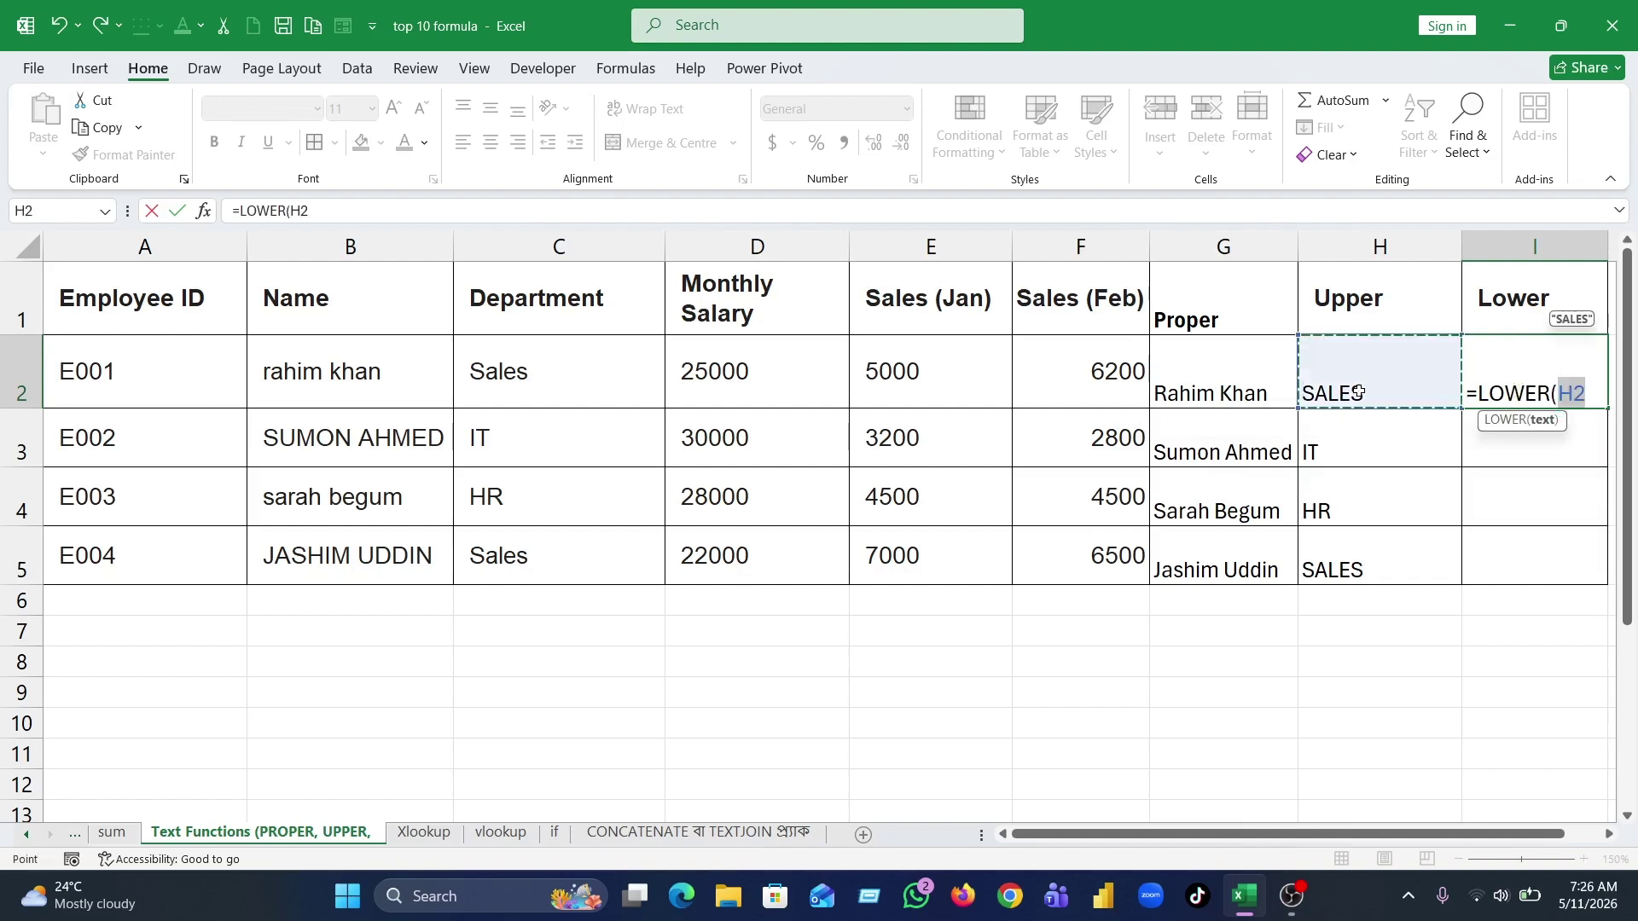
{"action": "key", "text": "Return"}
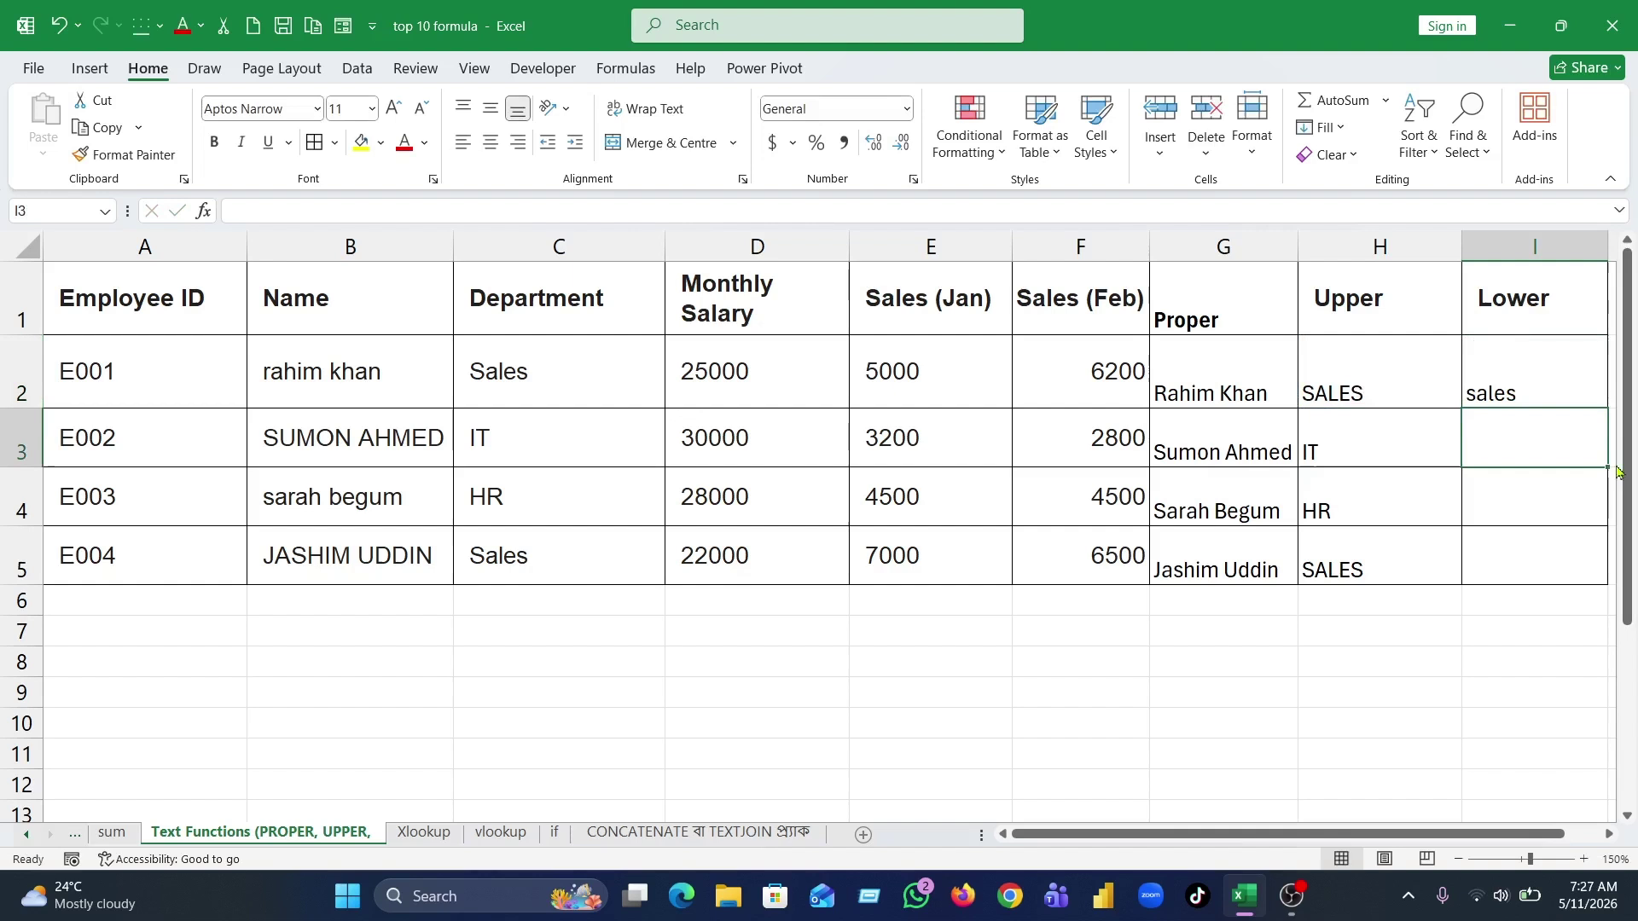
- Fill the LOWER formula from I2 down through I5 to complete the Lower column
{"action": "left_click", "coordinate": [1527, 379]}
{"action": "left_click_drag", "start_coordinate": [1608, 410], "coordinate": [1358, 578]}
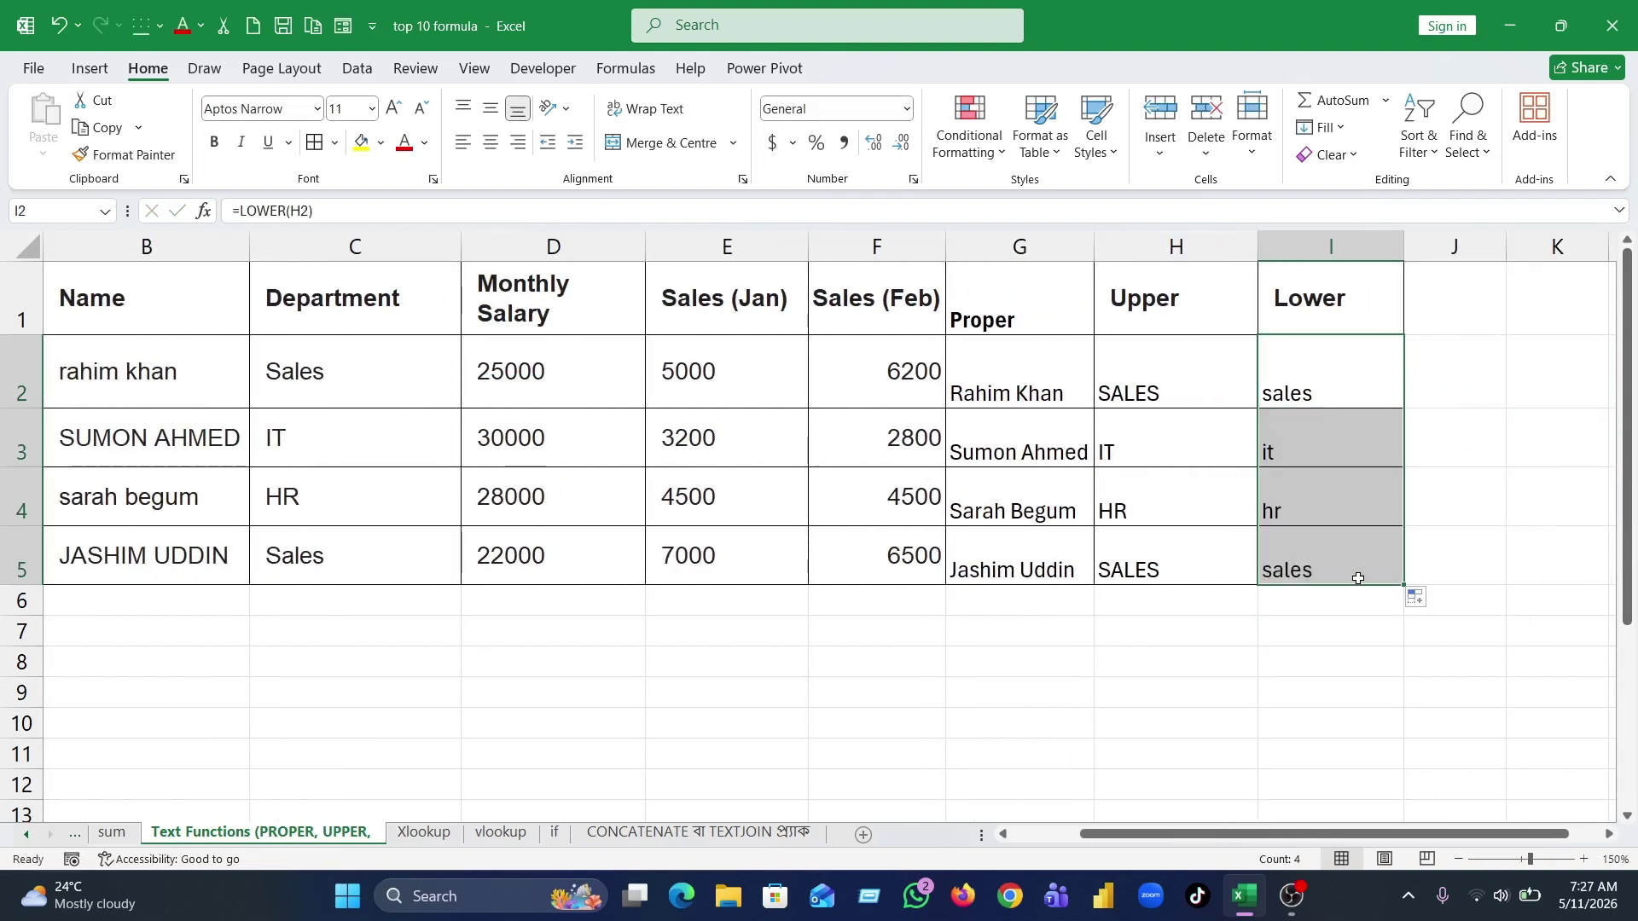
{"action": "left_click", "coordinate": [1550, 558]}
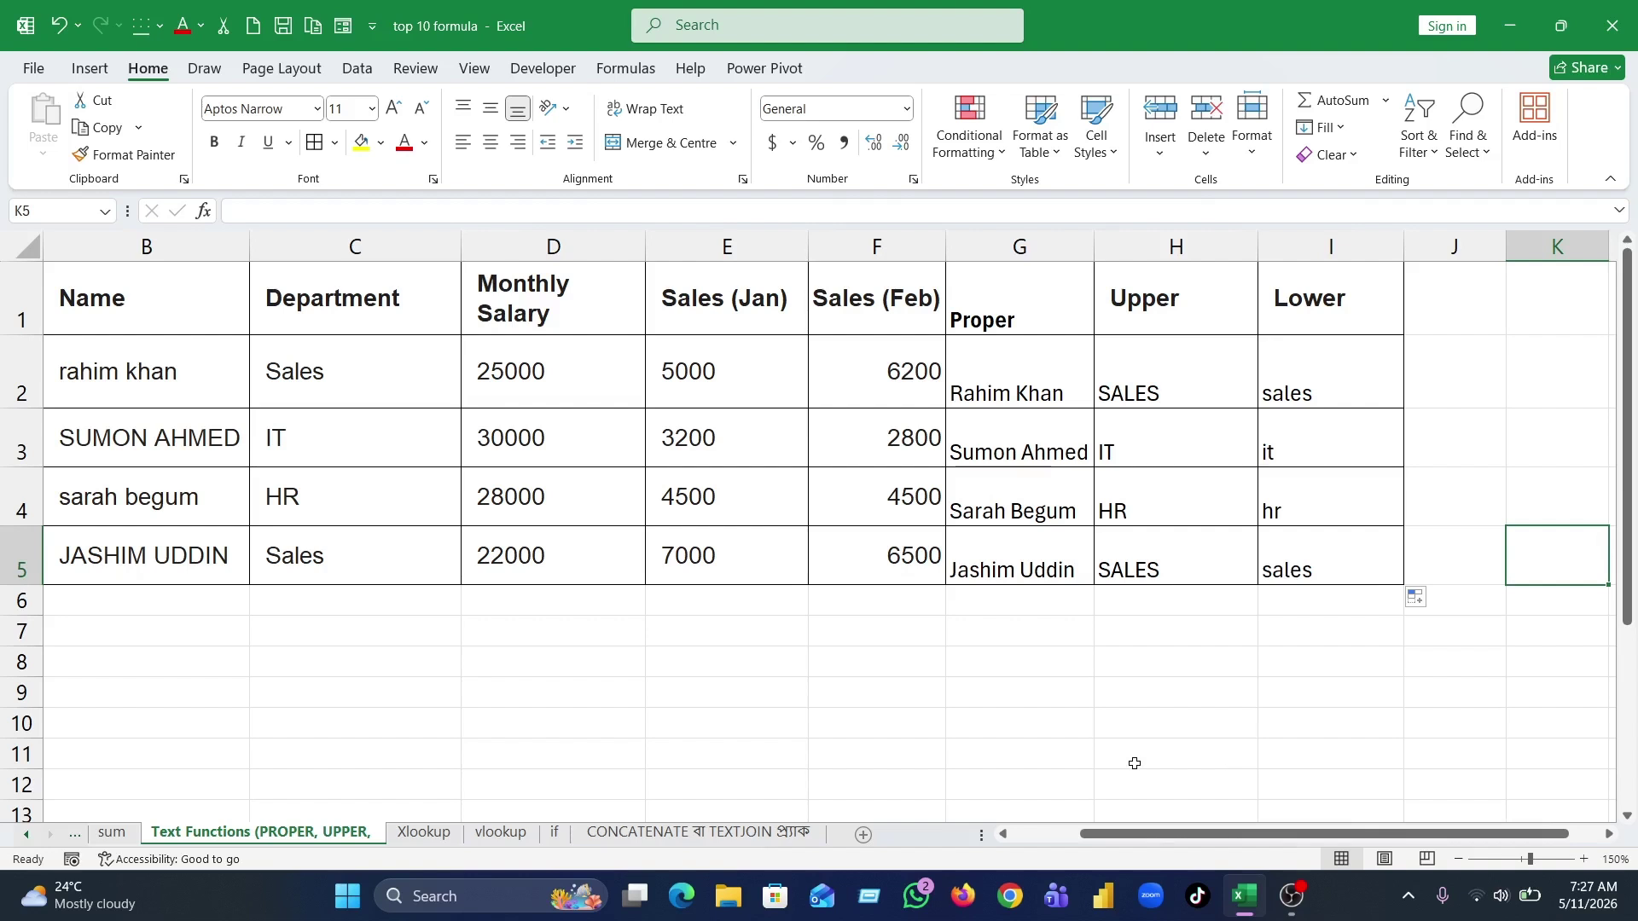
- On the Xlookup sheet, enter the headers ID in cell G2 and Salary in cell H2
{"action": "left_click", "coordinate": [415, 840]}
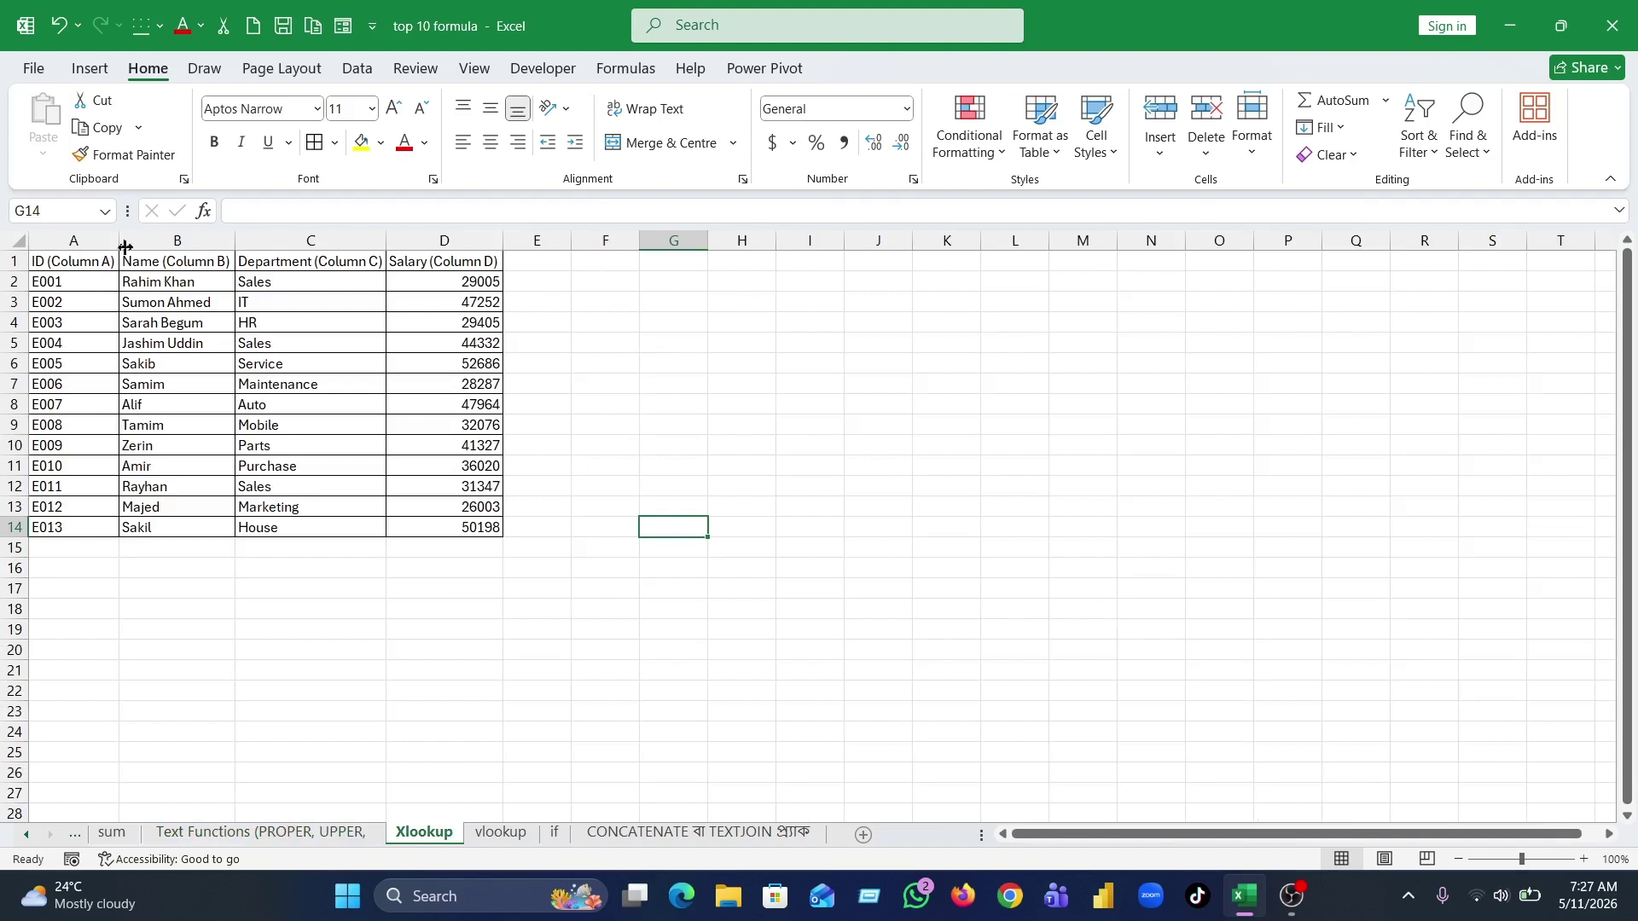
{"action": "left_click", "coordinate": [667, 286]}
{"action": "type", "text": "ID"}
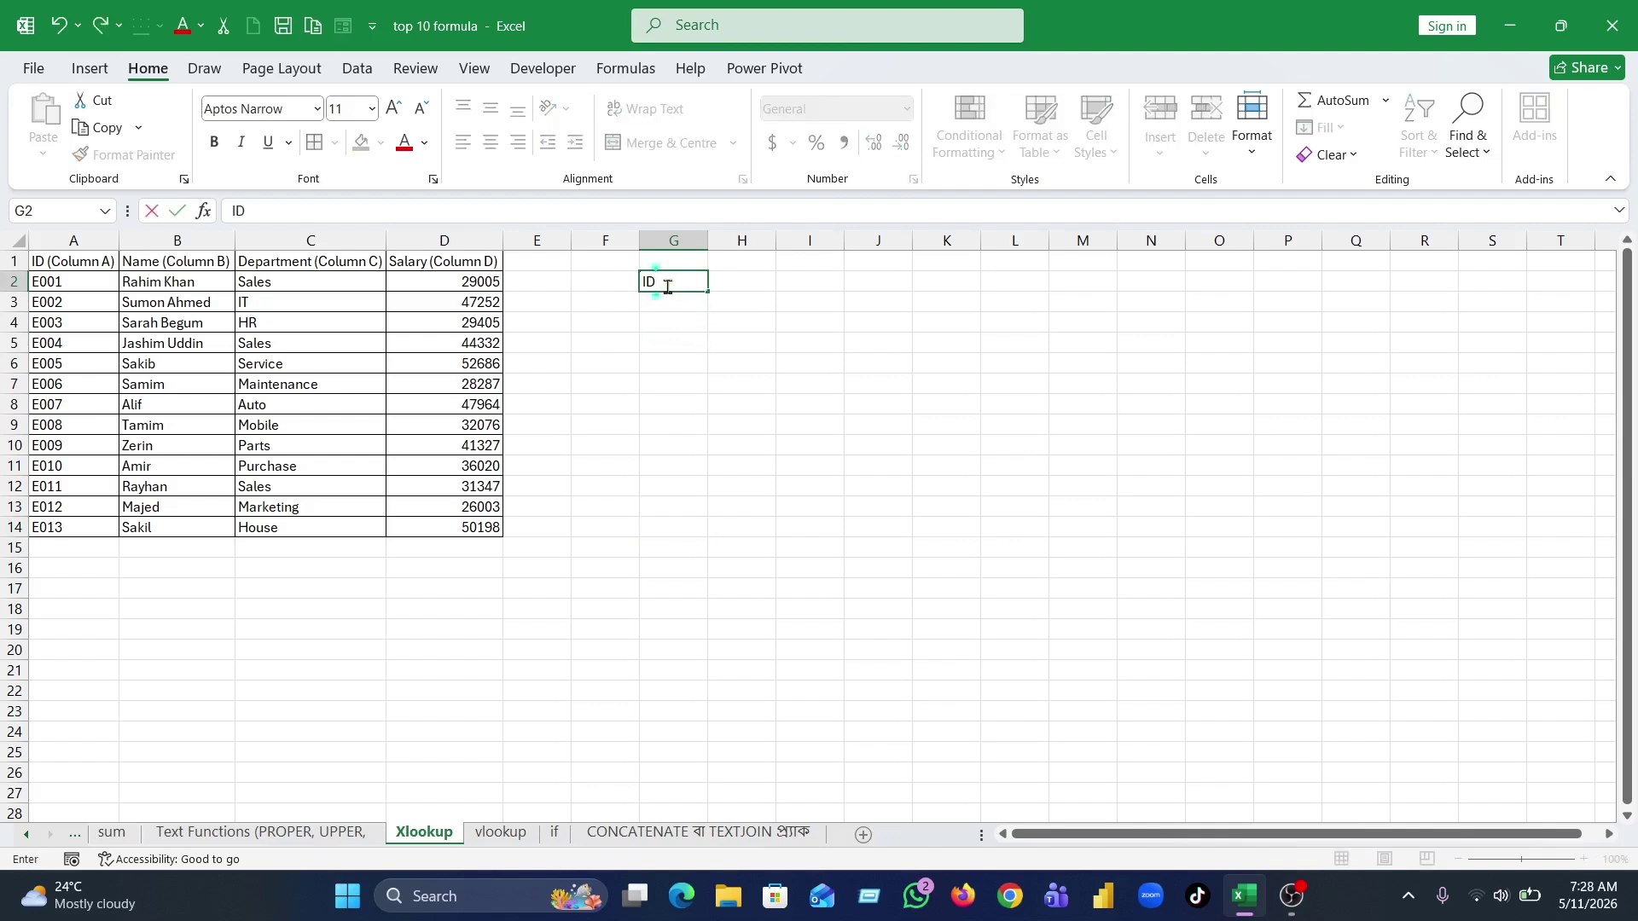
{"action": "key", "text": "Tab"}
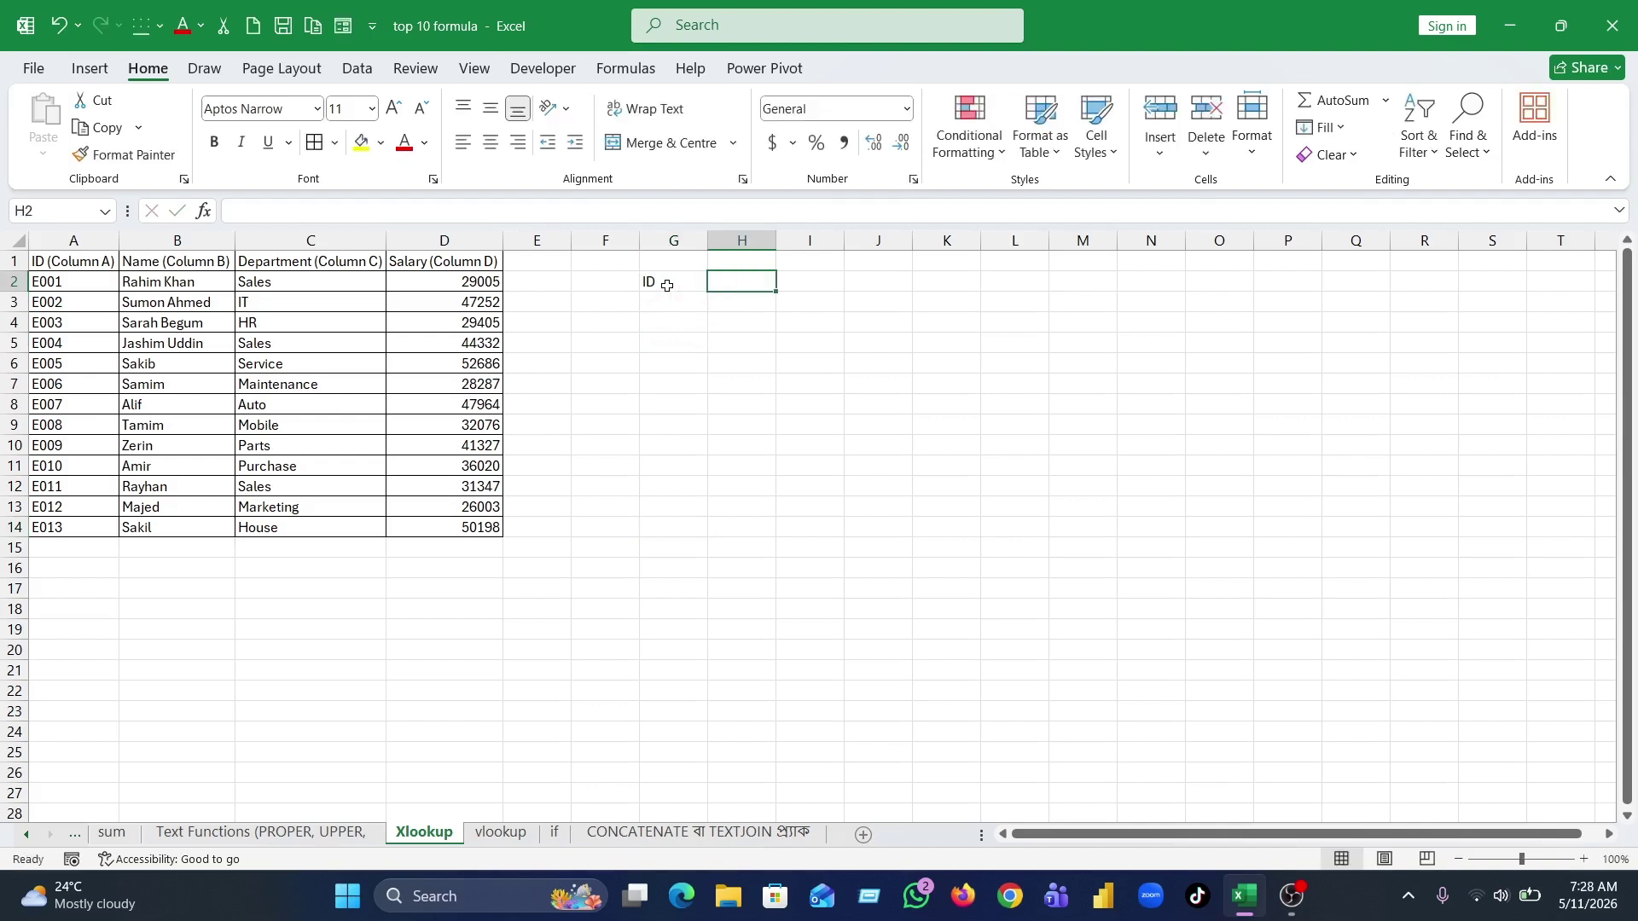
{"action": "type", "text": "sA"}
{"action": "type", "text": "L"}
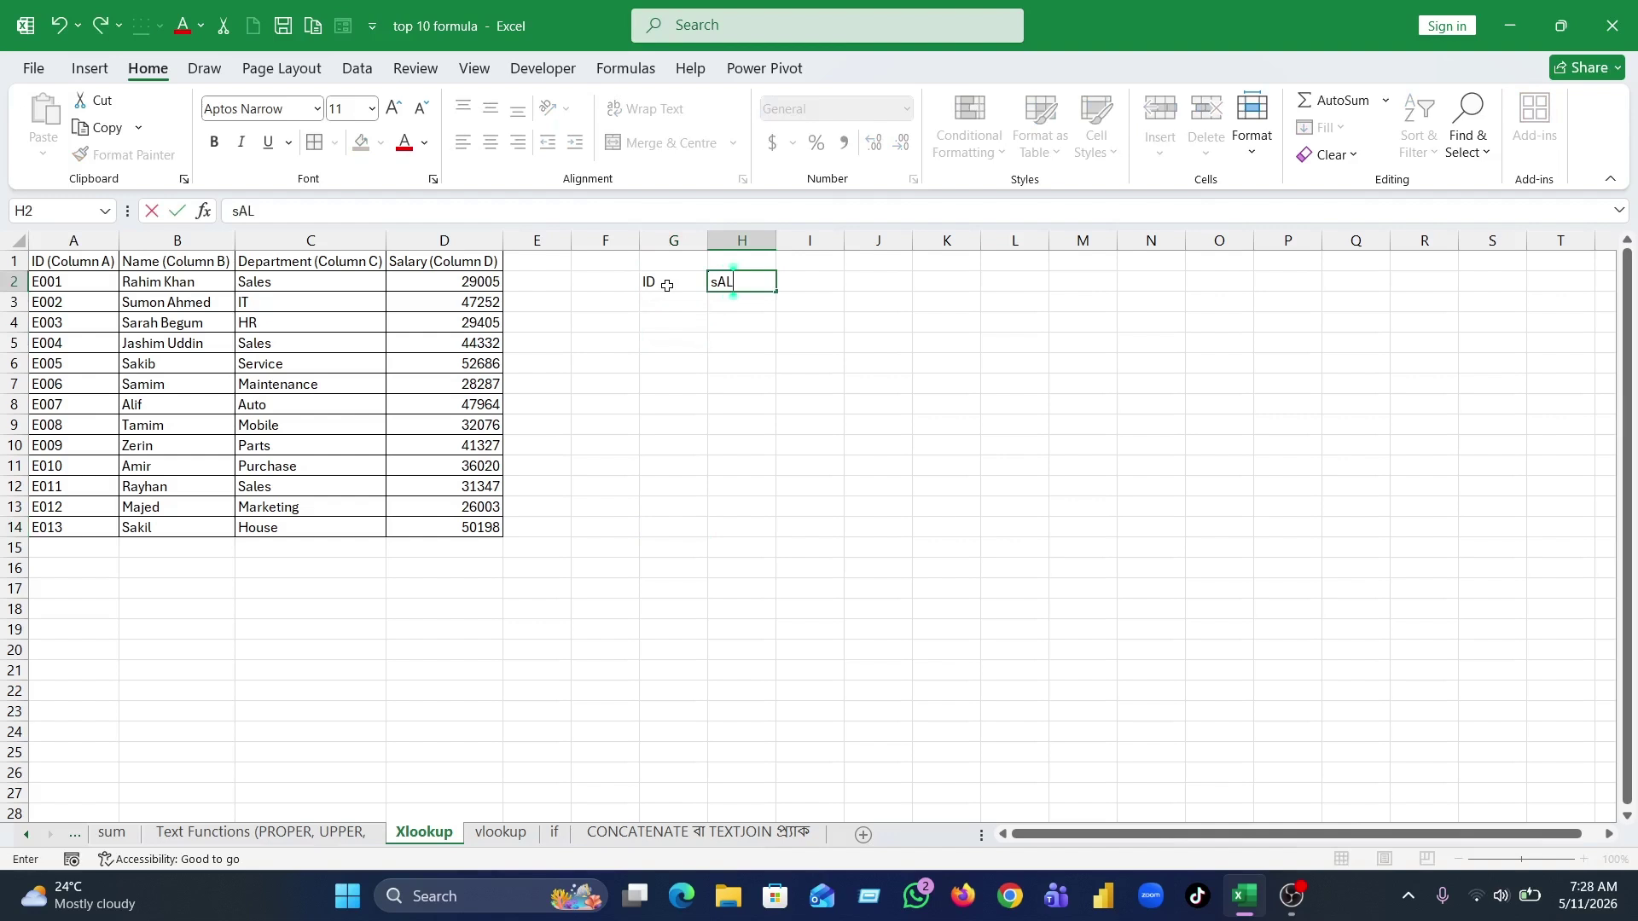
{"action": "type", "text": "ARY"}
{"action": "key", "text": "Return"}
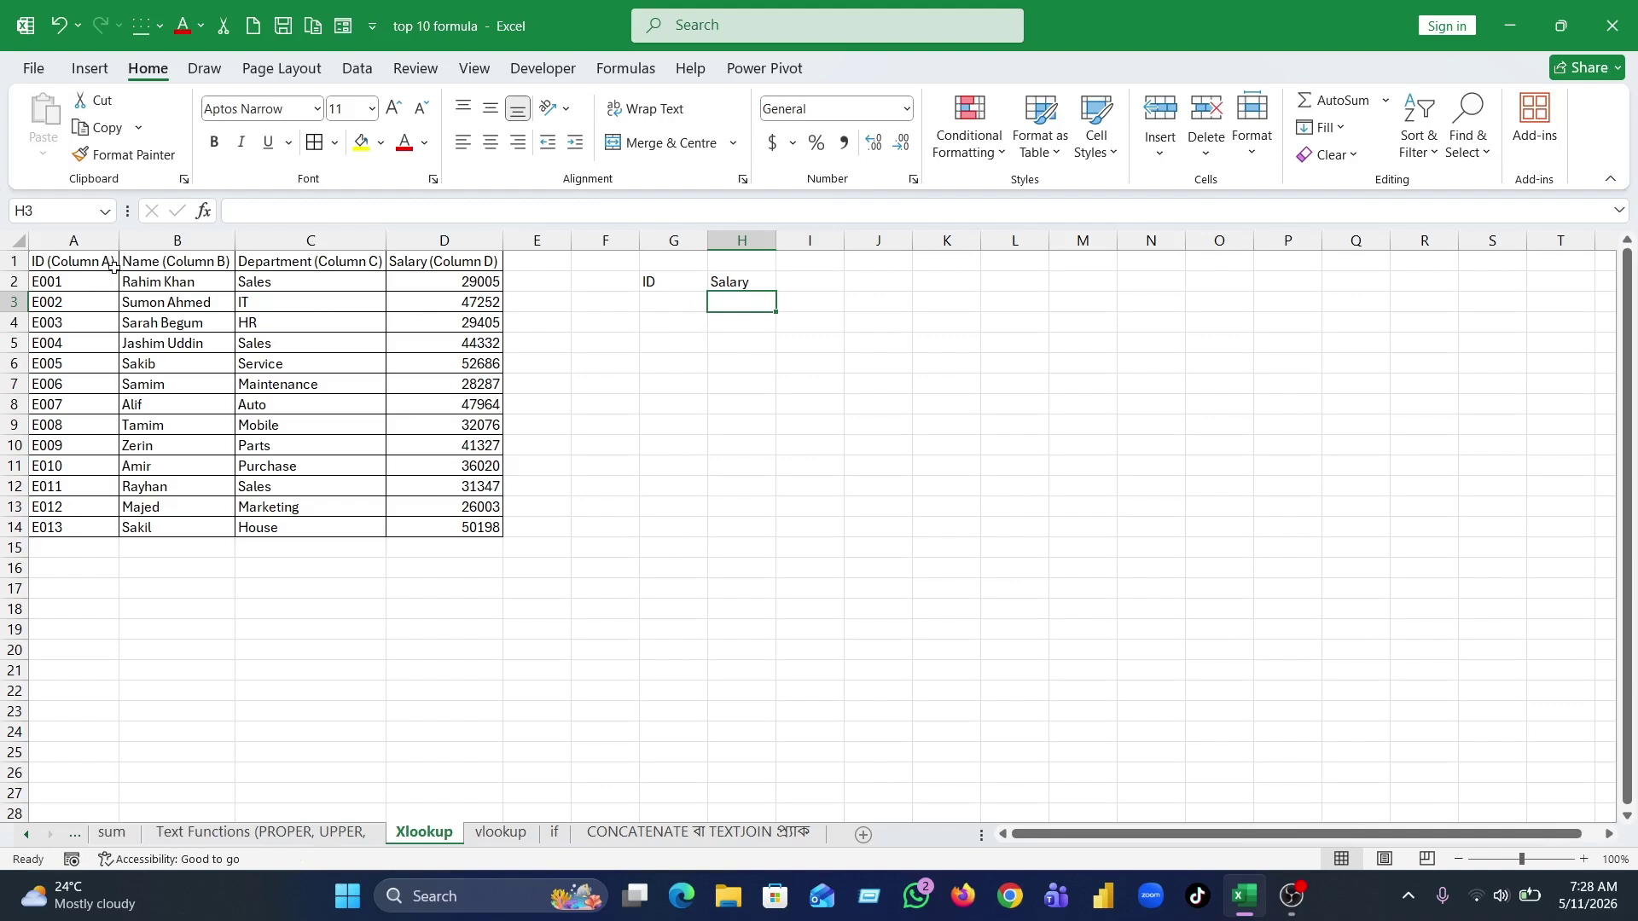
- Widen column H slightly to give the Salary lookup column more room
{"action": "left_click", "coordinate": [1584, 860]}
{"action": "left_click", "coordinate": [1584, 860]}
{"action": "left_click", "coordinate": [1584, 860]}
{"action": "left_click", "coordinate": [1584, 860]}
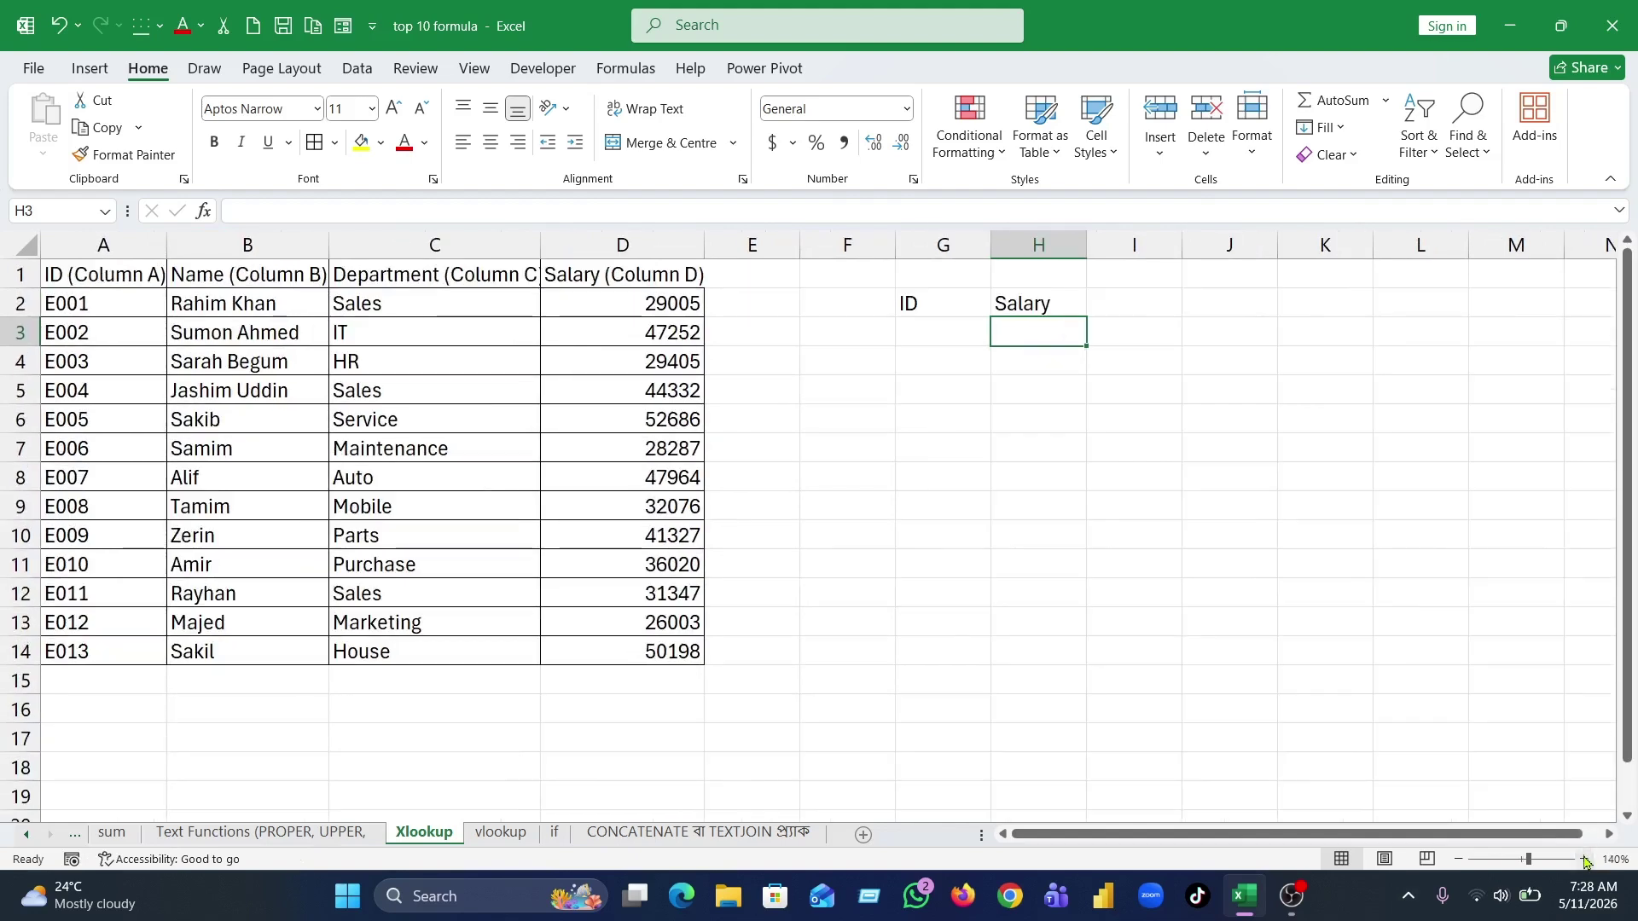
{"action": "left_click", "coordinate": [1584, 860]}
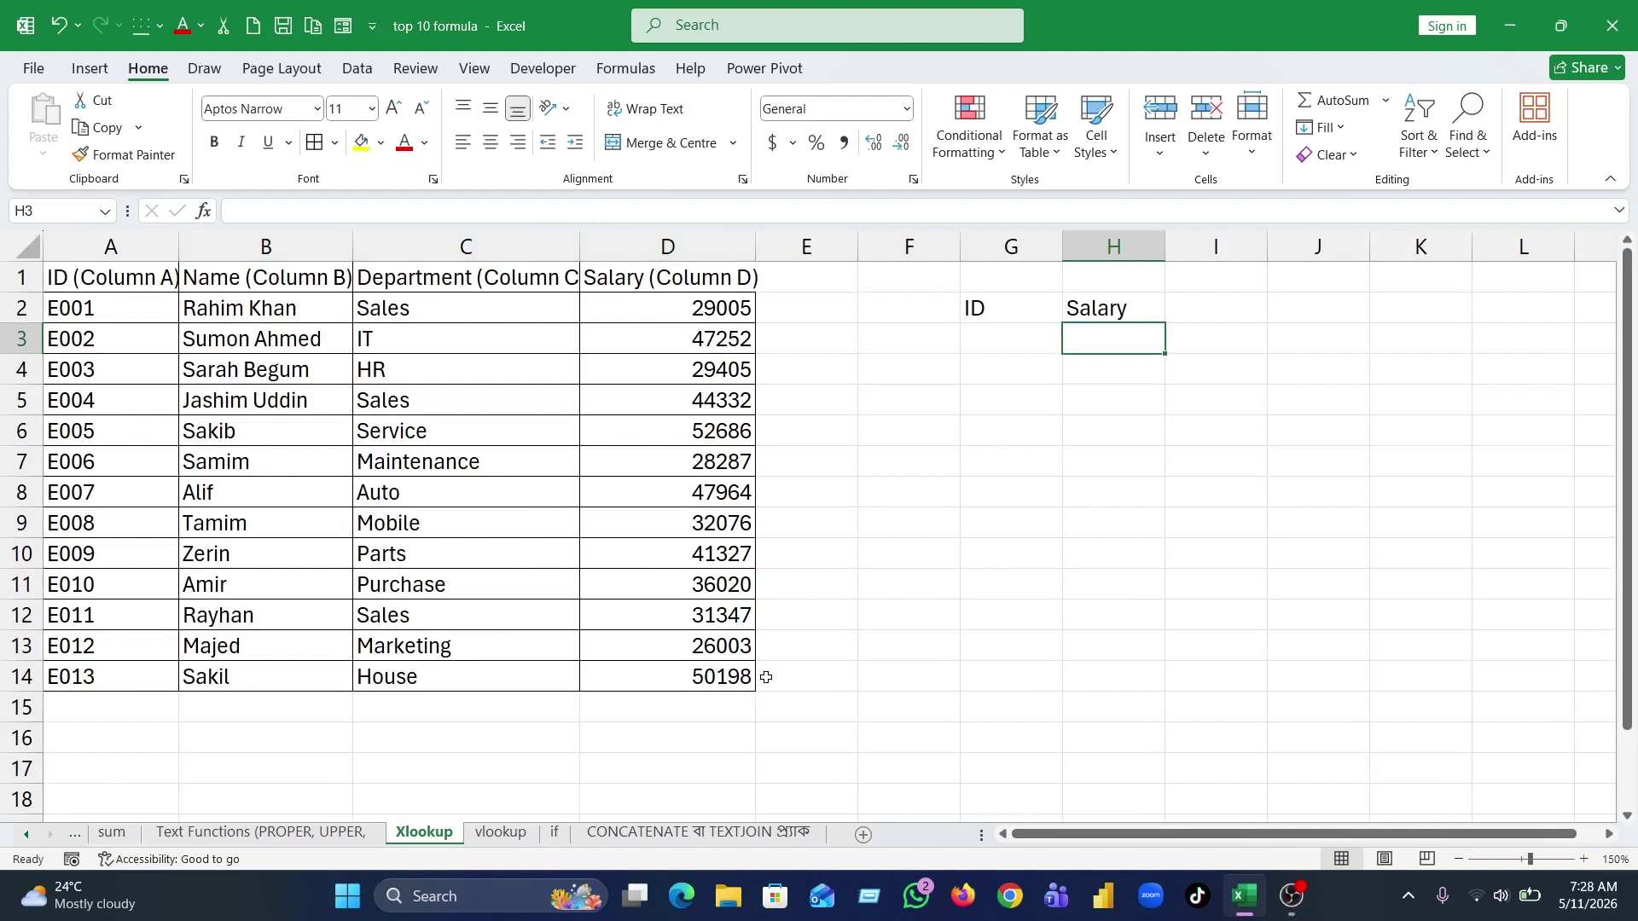
{"action": "left_click", "coordinate": [1002, 314]}
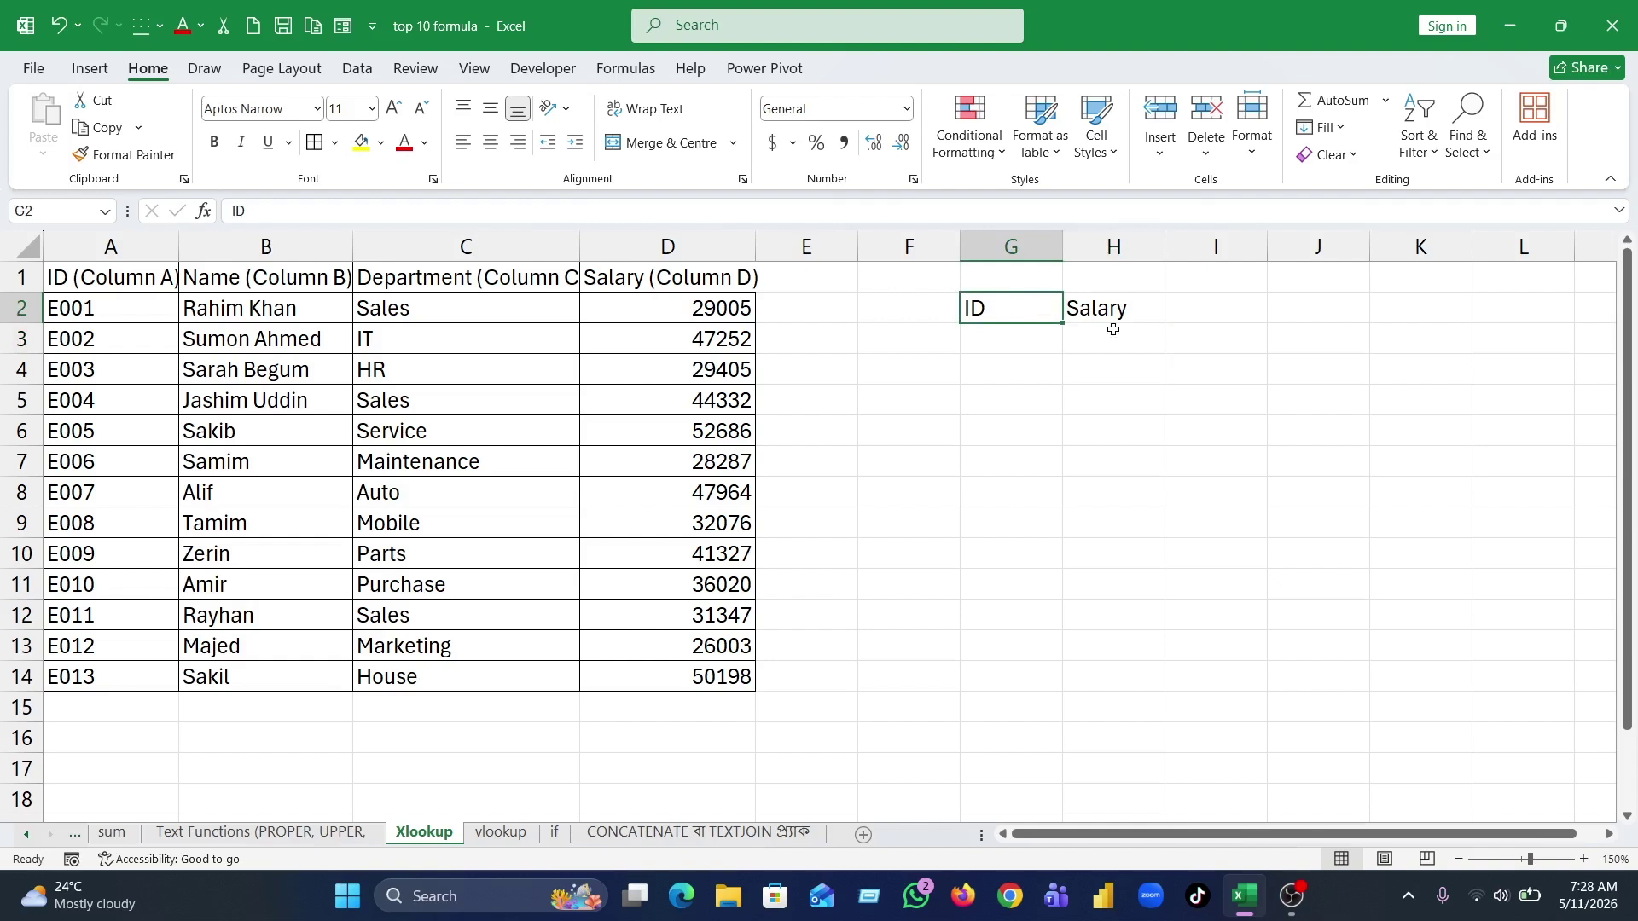
{"action": "left_click_drag", "start_coordinate": [1164, 248], "coordinate": [1202, 256]}
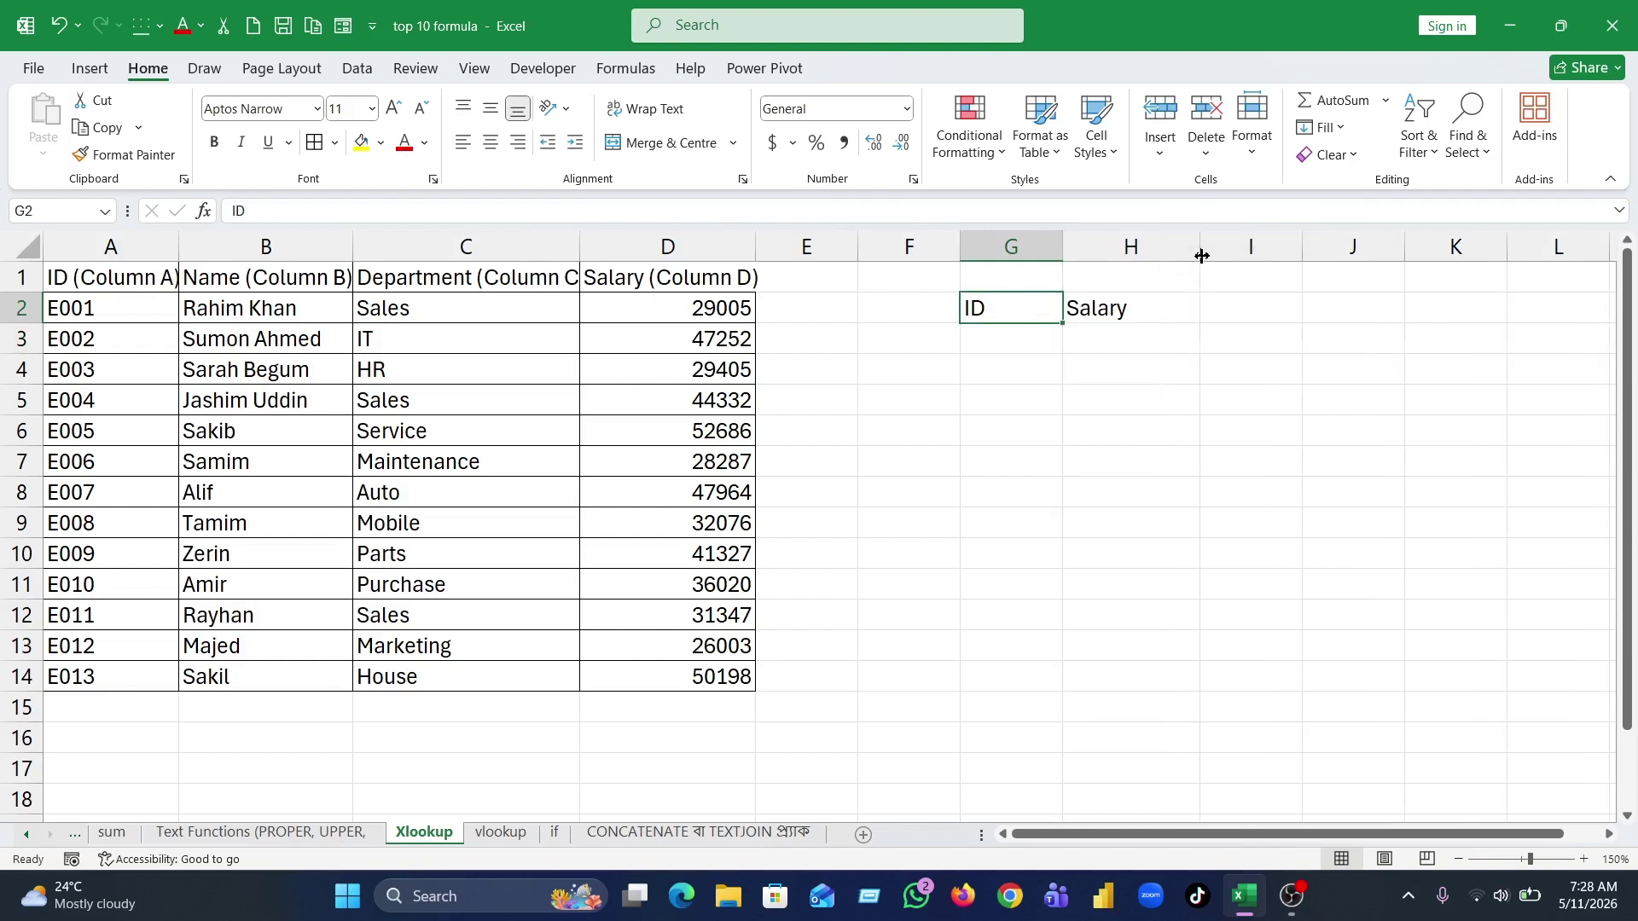
- Look up the salary by ID by entering =XLOOKUP(G3,A2:A14,D2:D14,"no data") in cell H3
{"action": "left_click", "coordinate": [1006, 340]}
{"action": "left_click", "coordinate": [1118, 339]}
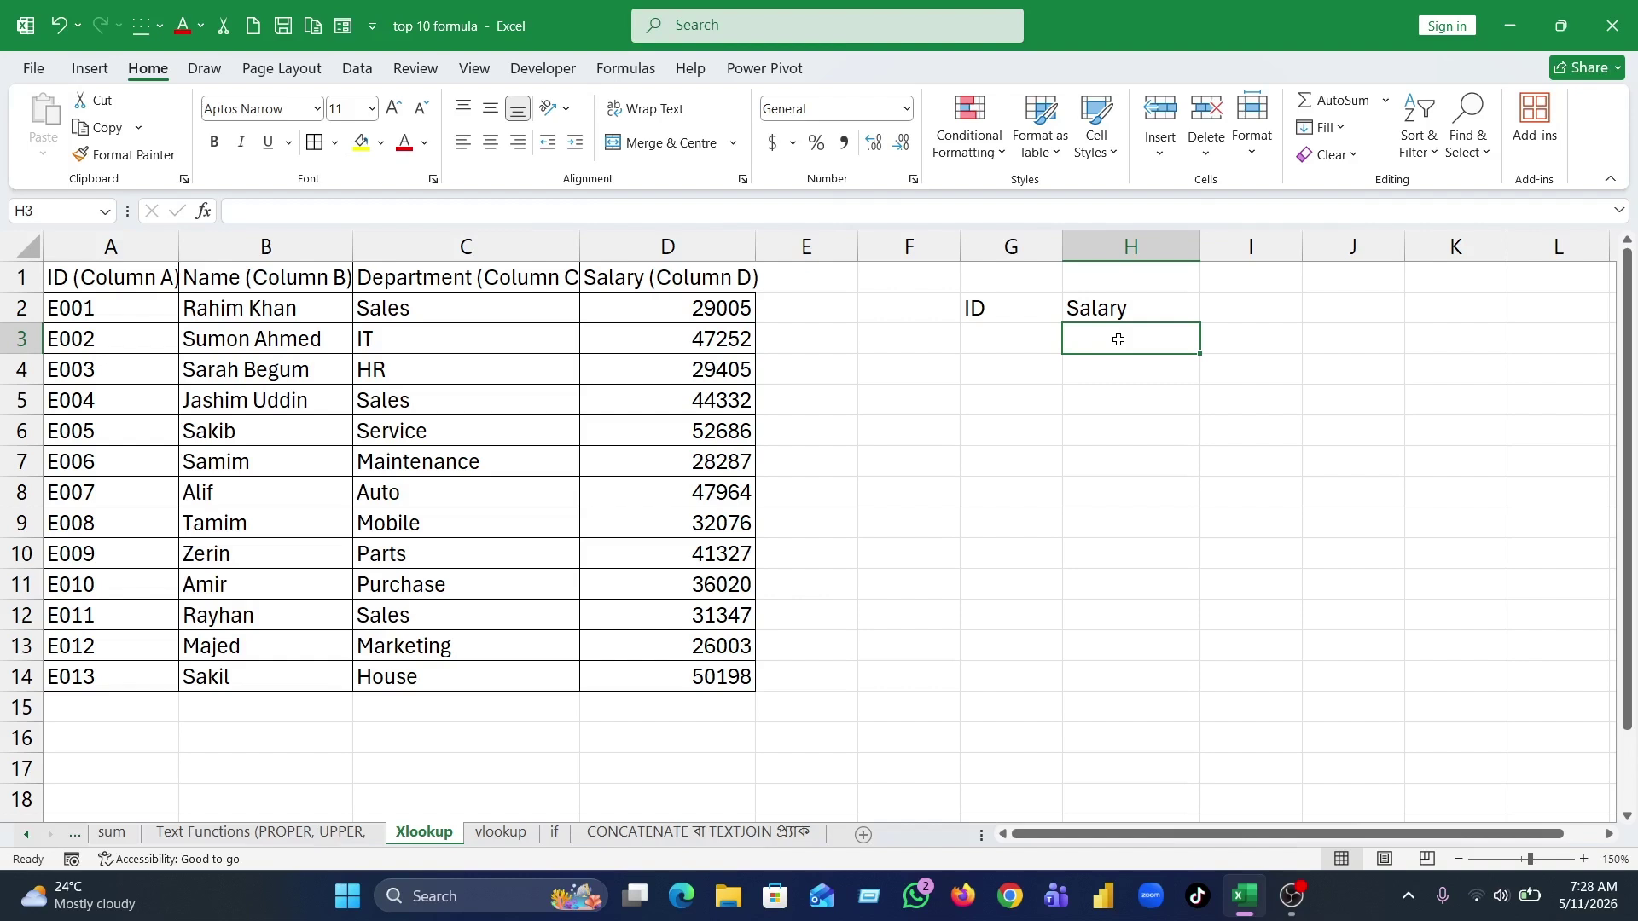
{"action": "type", "text": "="}
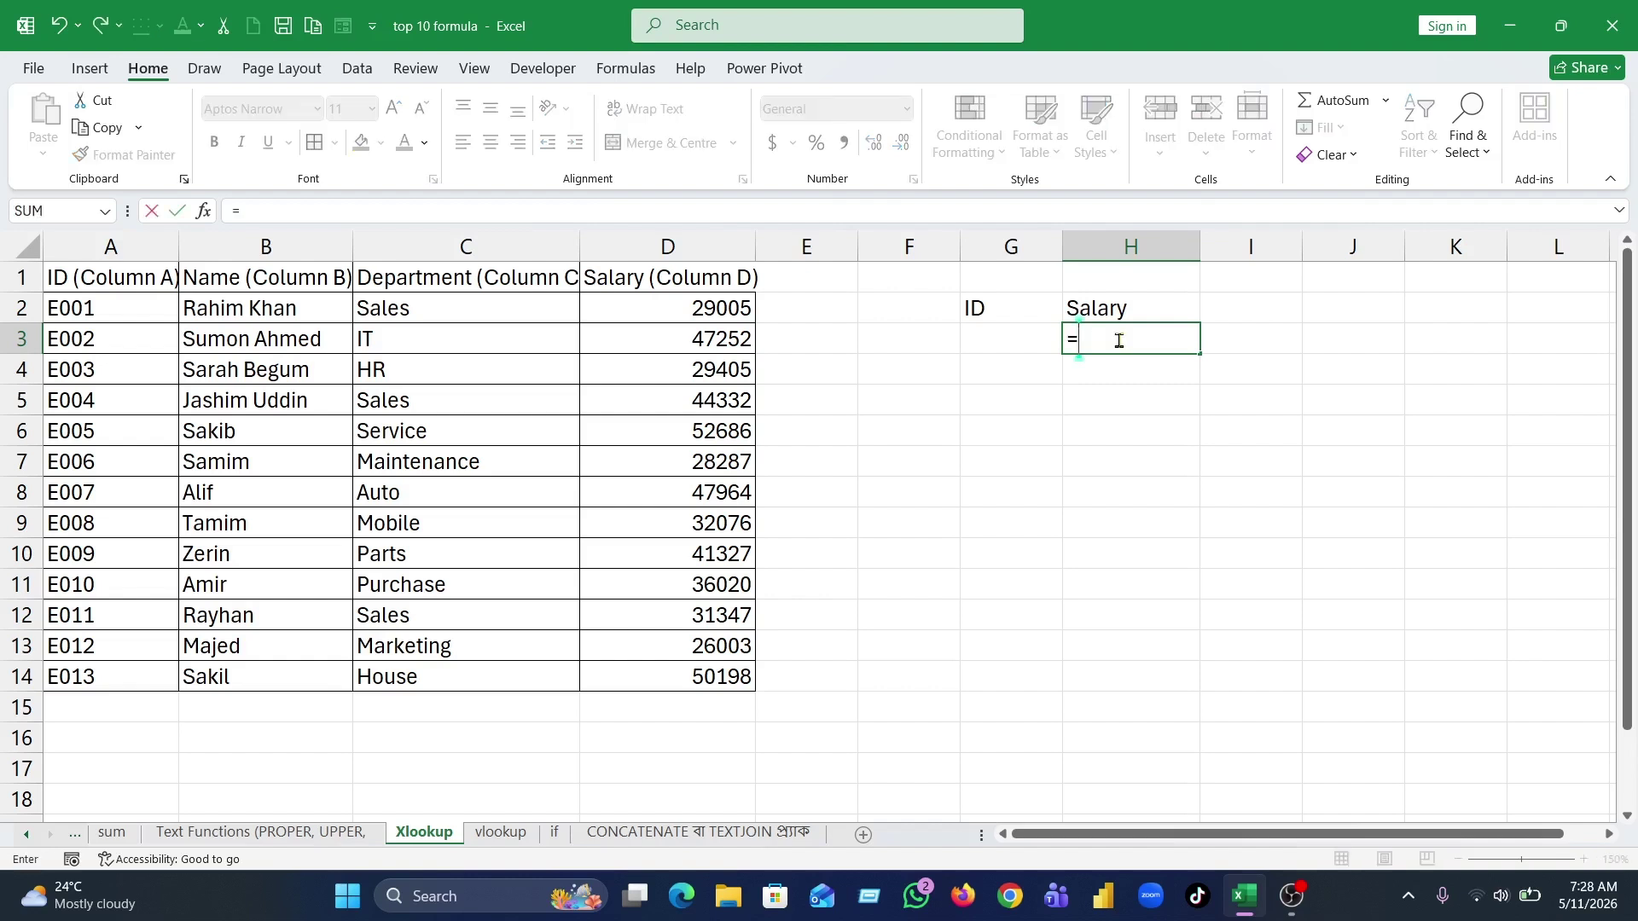
{"action": "type", "text": "xlook"}
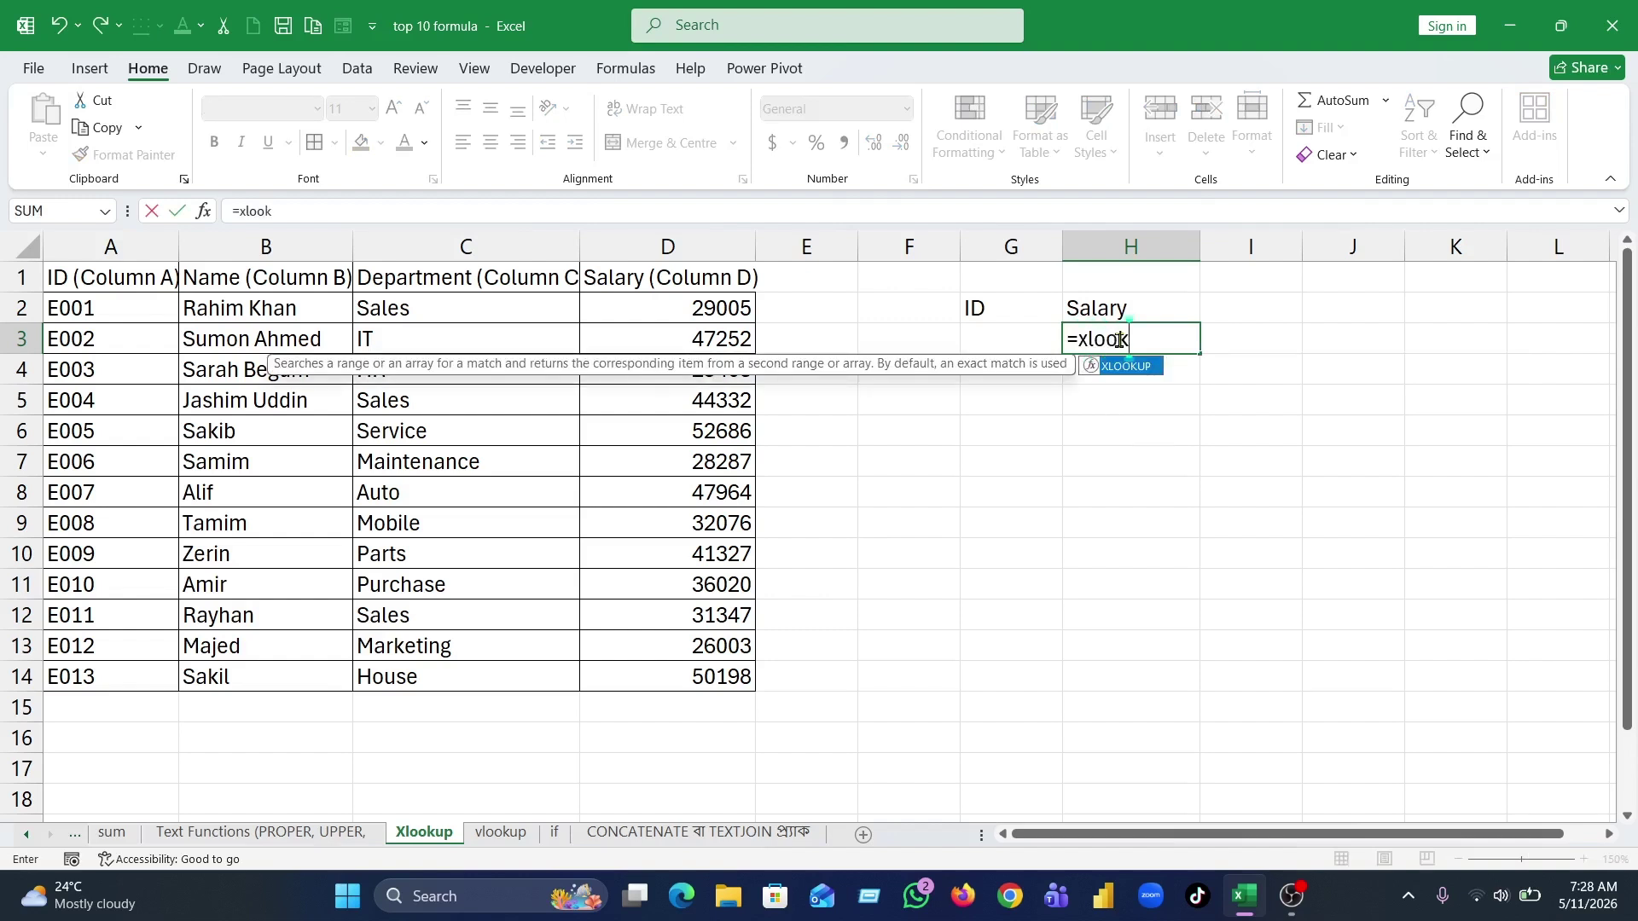
{"action": "key", "text": "Tab"}
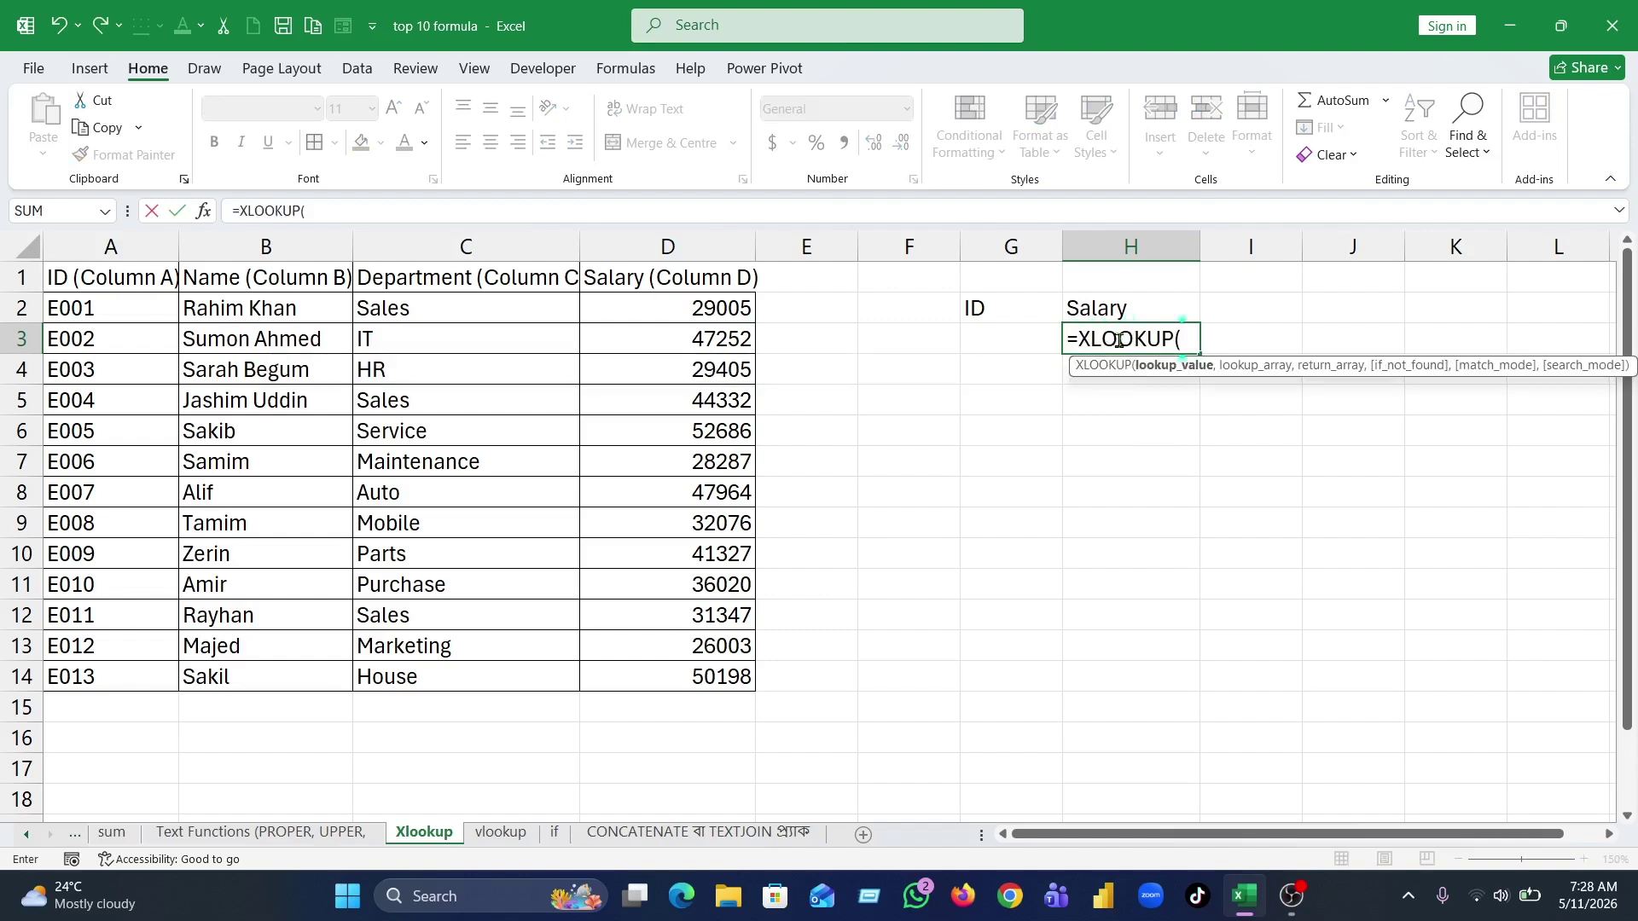
{"action": "left_click", "coordinate": [986, 337]}
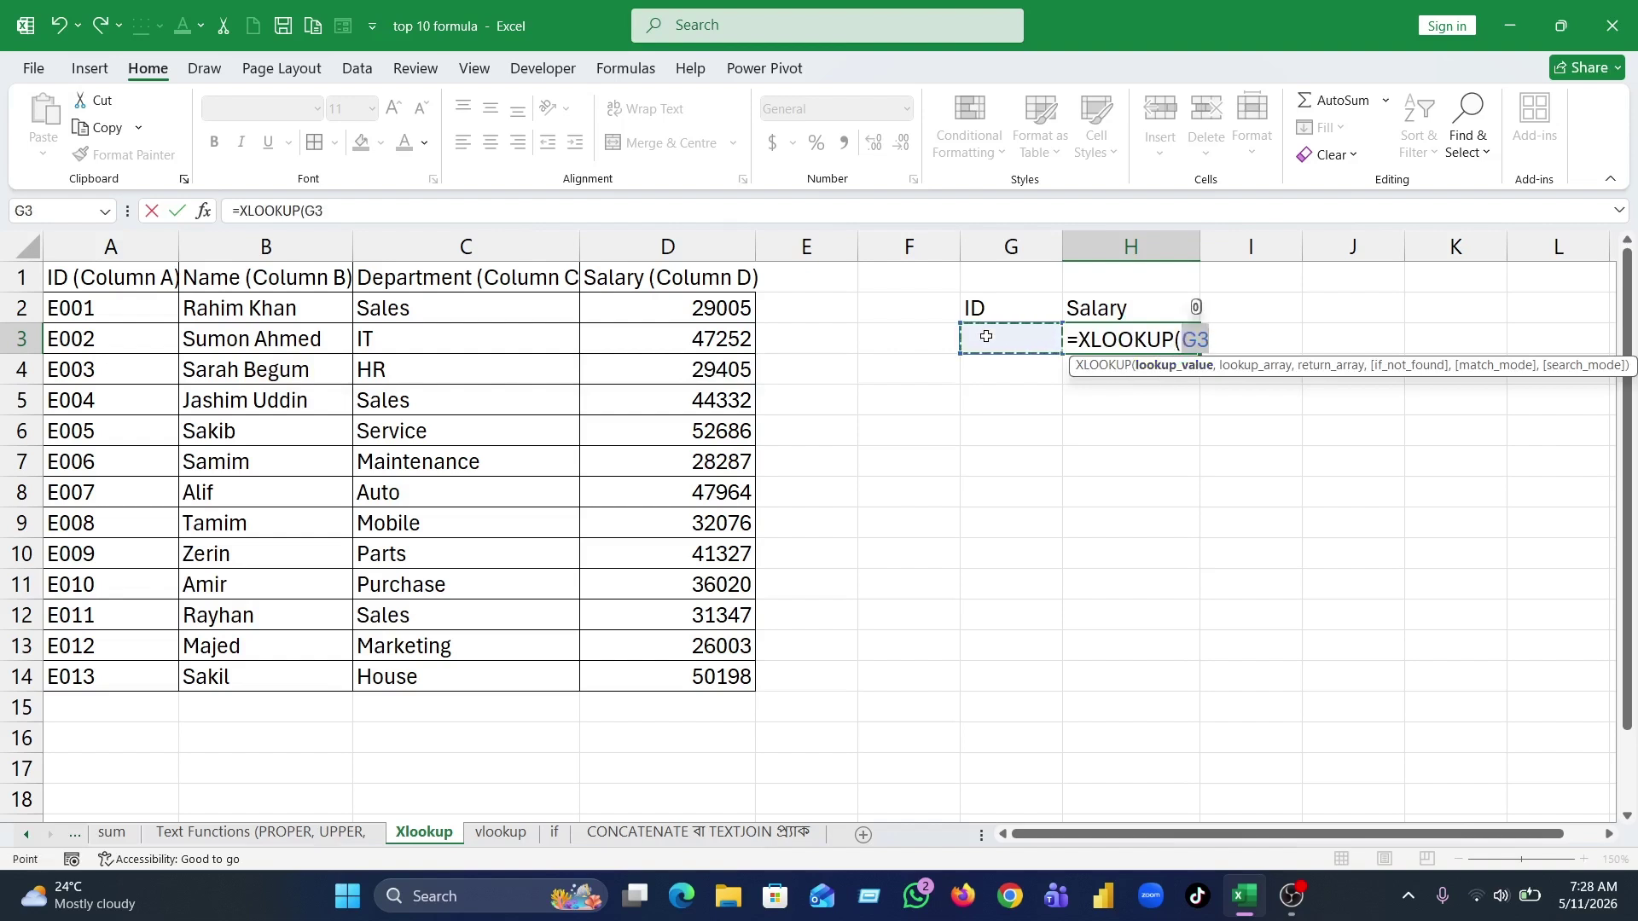
{"action": "type", "text": ","}
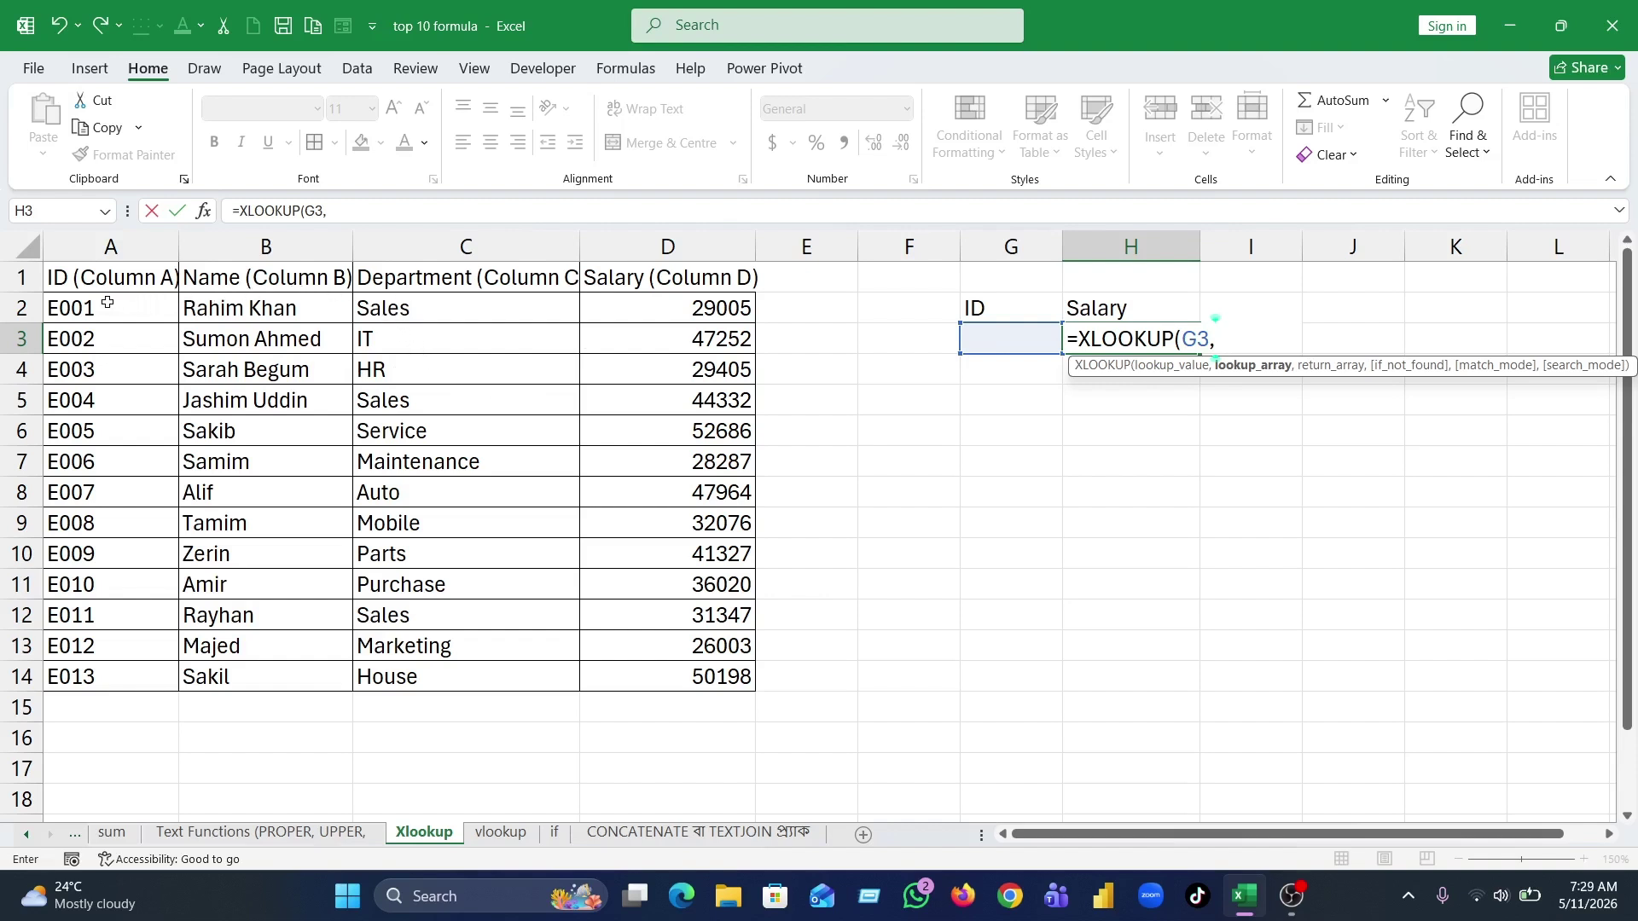
{"action": "left_click_drag", "start_coordinate": [108, 303], "coordinate": [113, 683]}
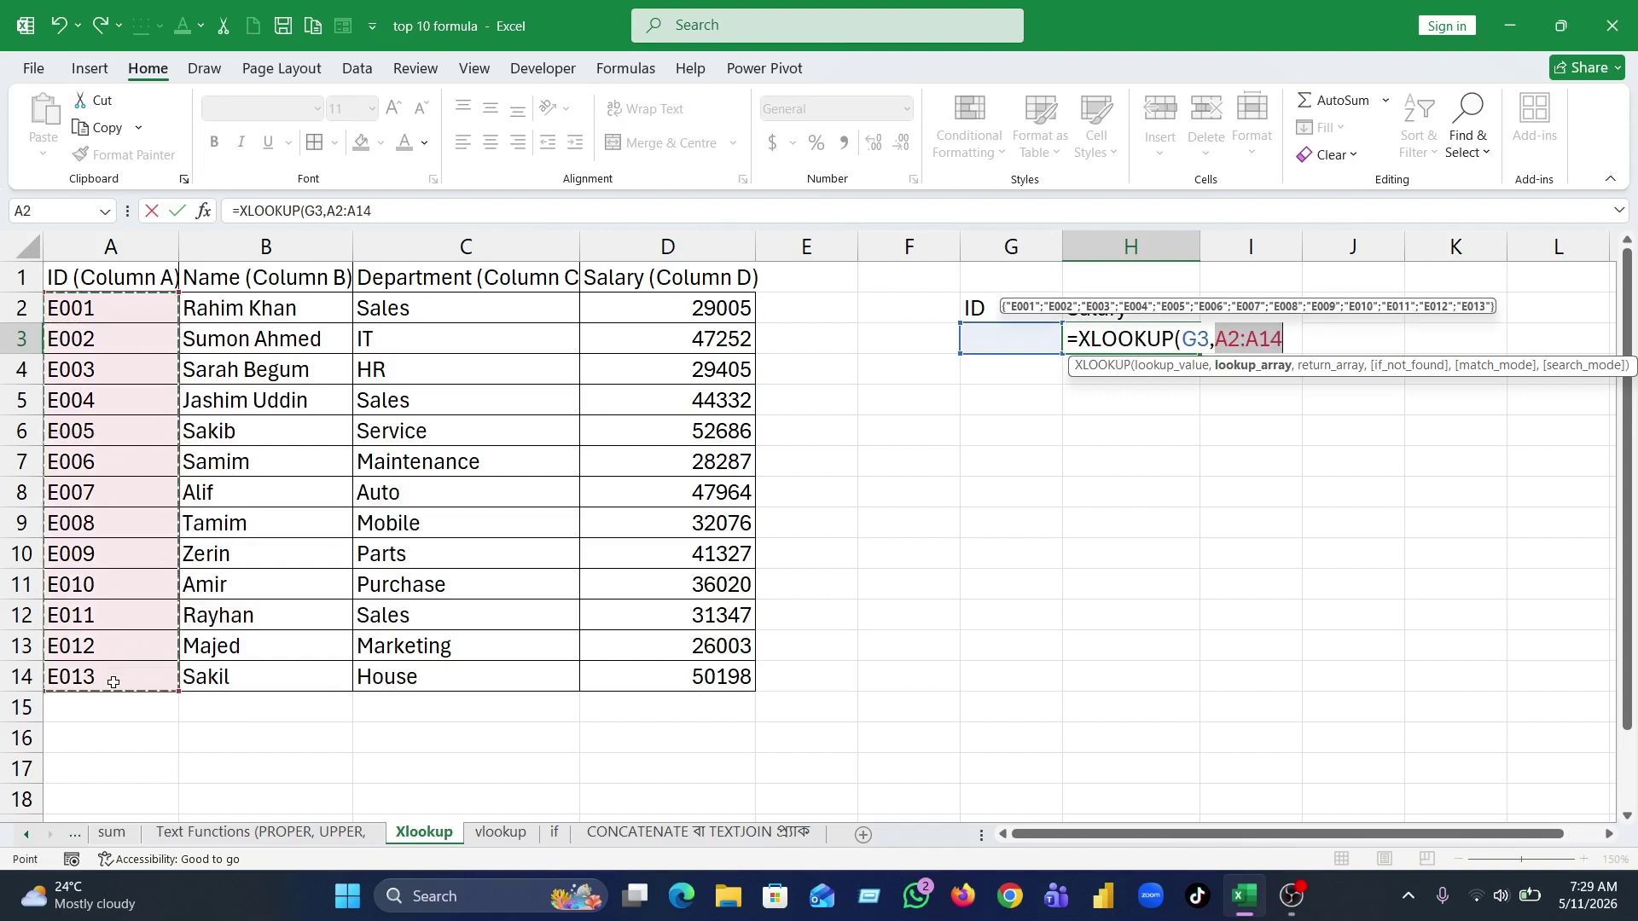
{"action": "type", "text": ","}
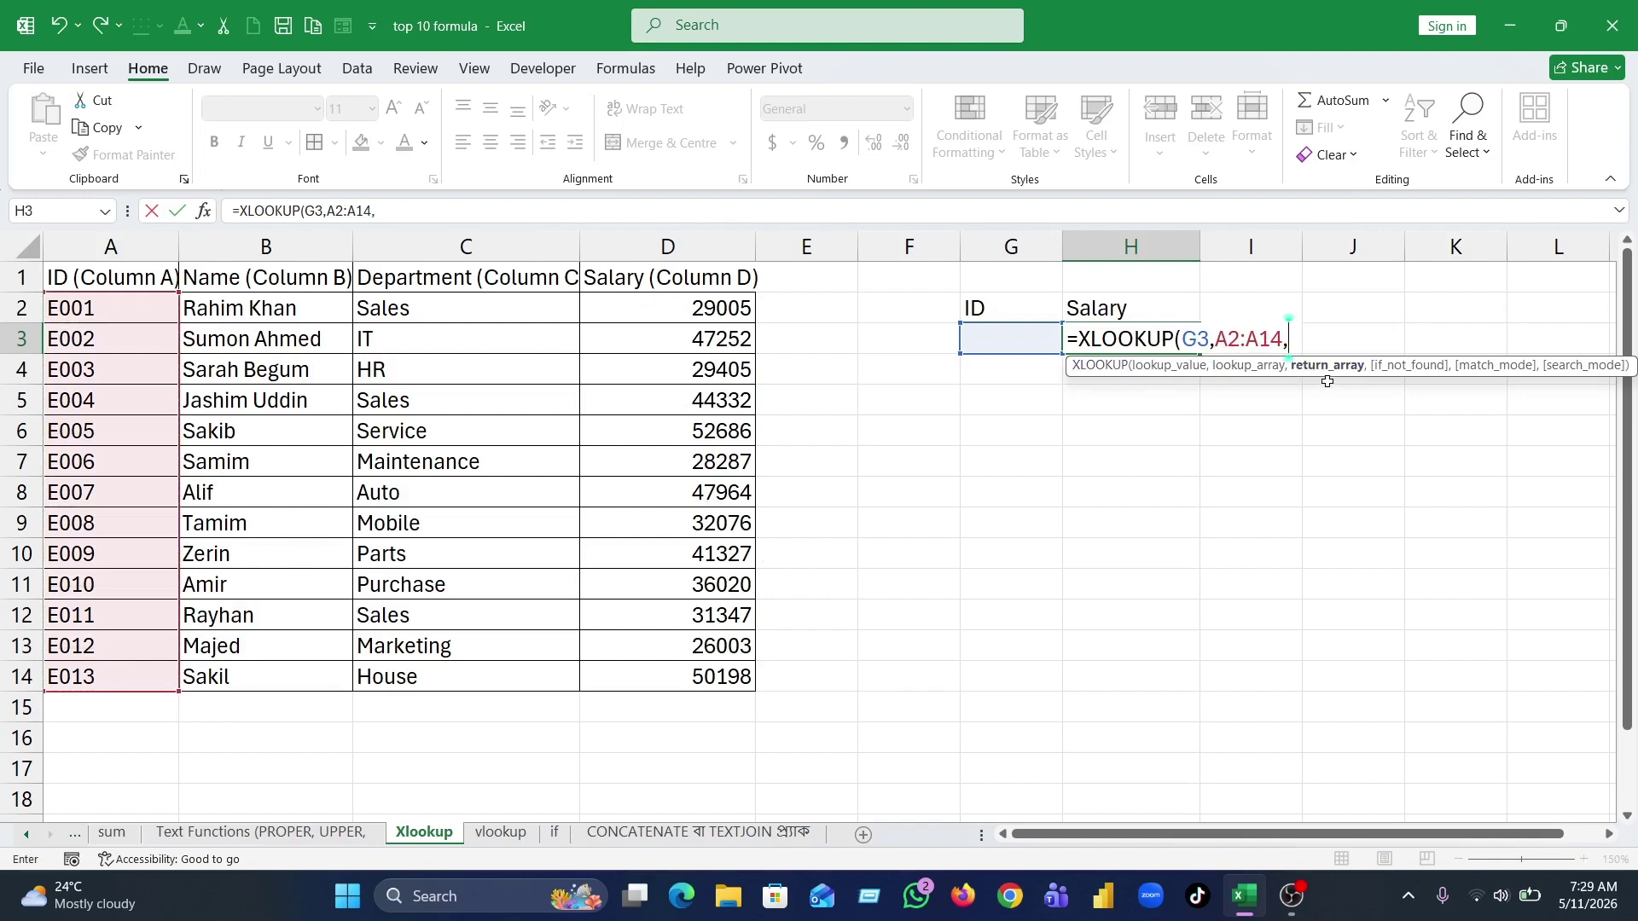
{"action": "left_click_drag", "start_coordinate": [660, 298], "coordinate": [674, 686]}
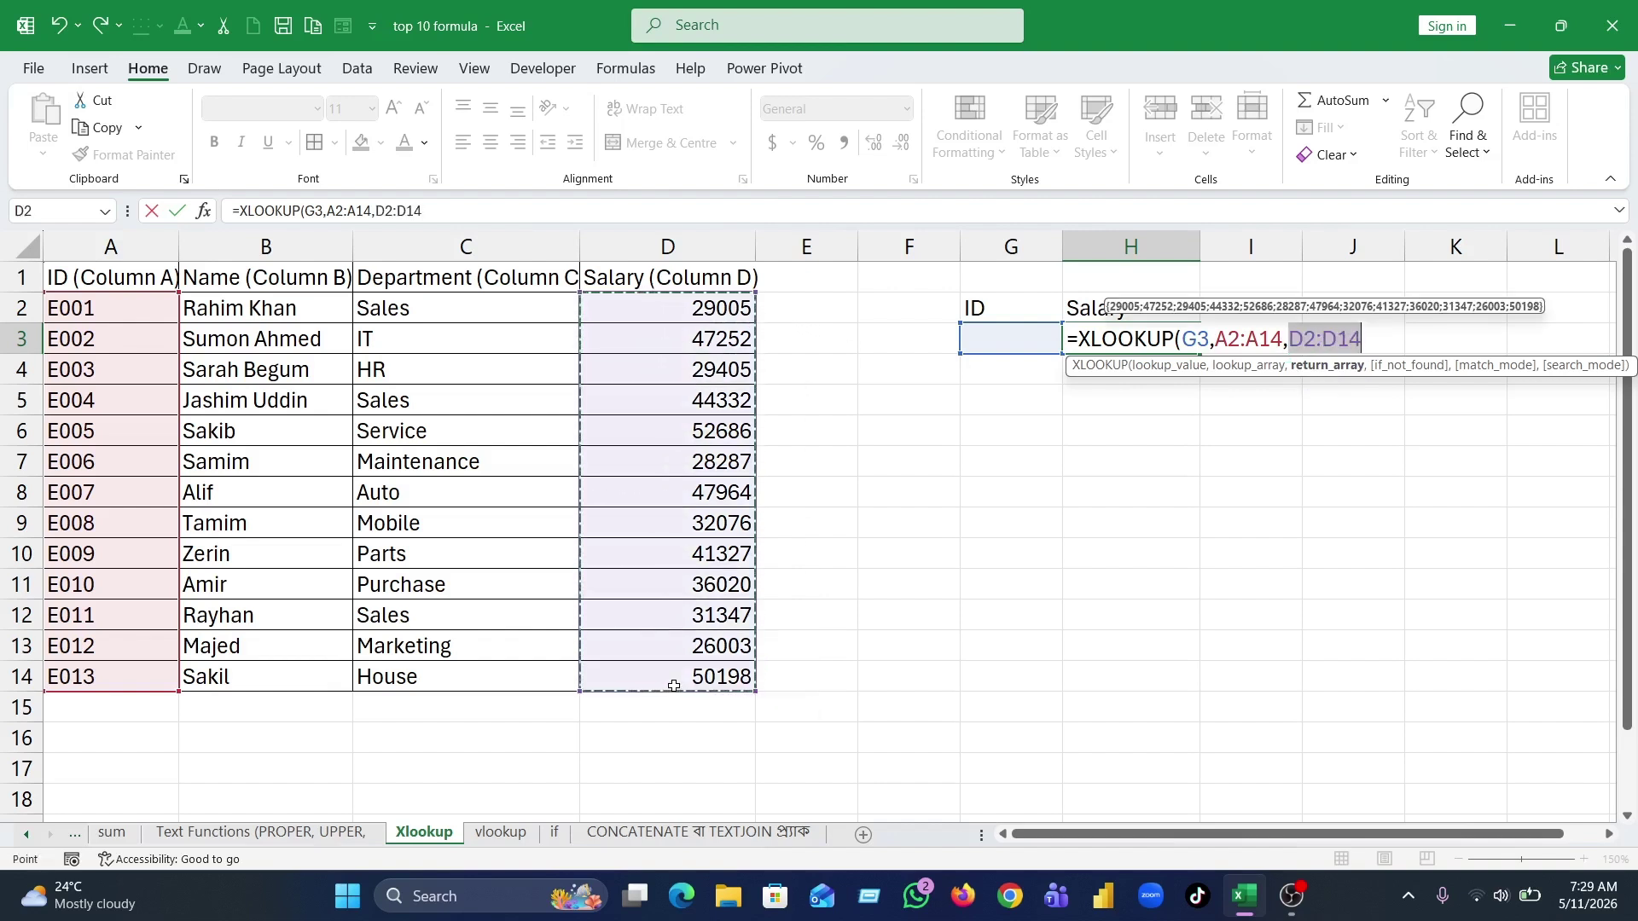
{"action": "type", "text": ","}
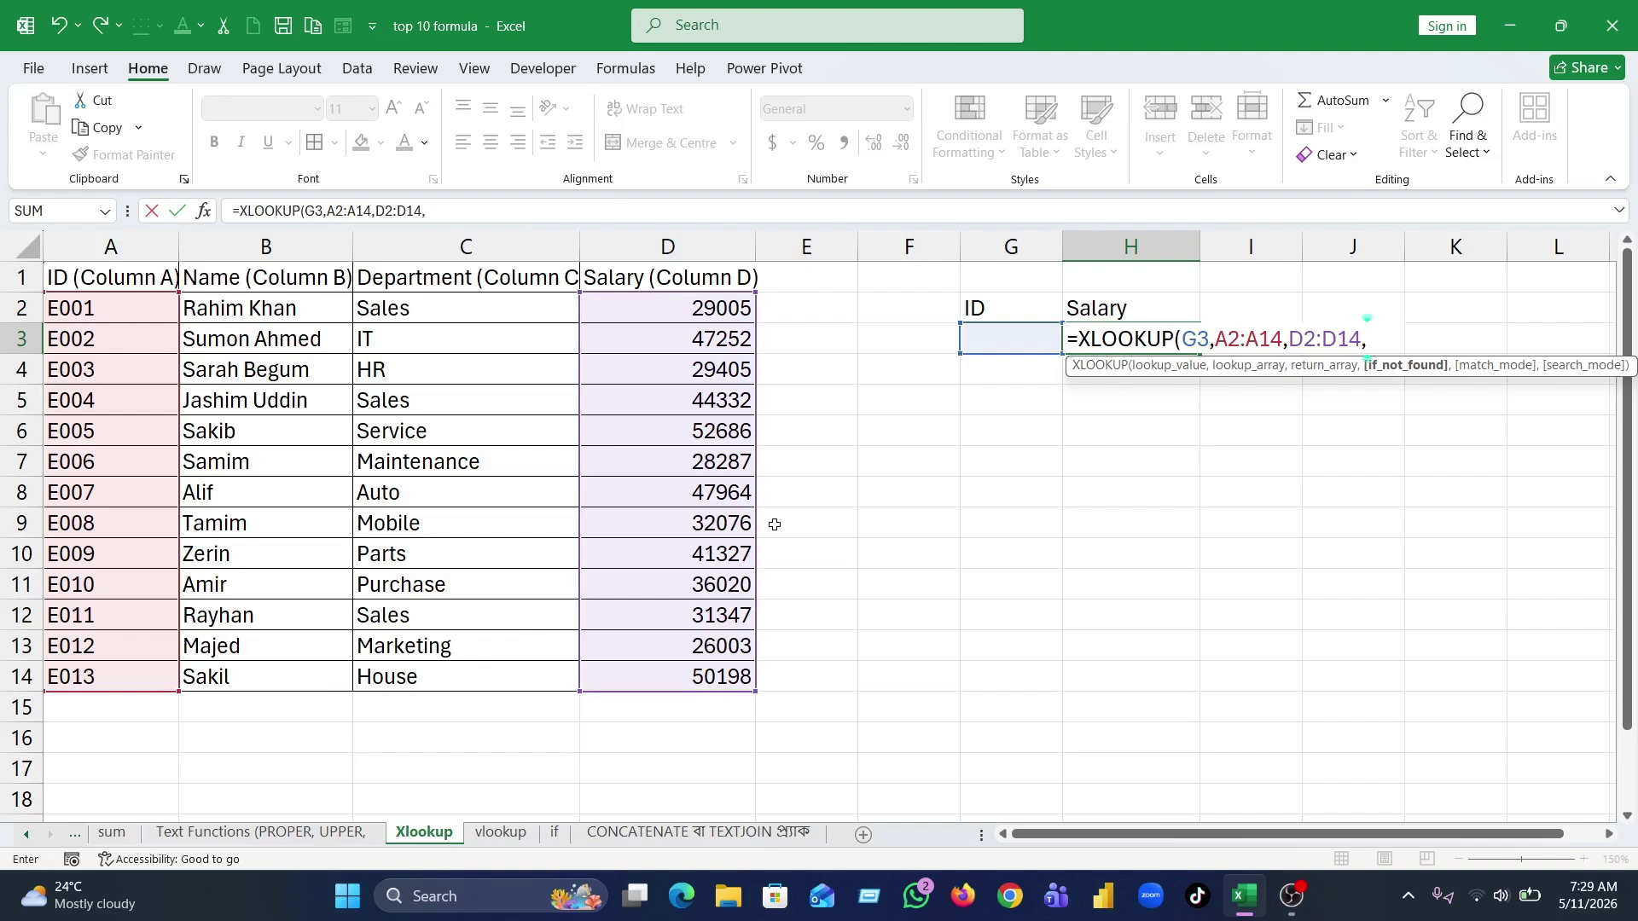
{"action": "type", "text": "\"no data\""}
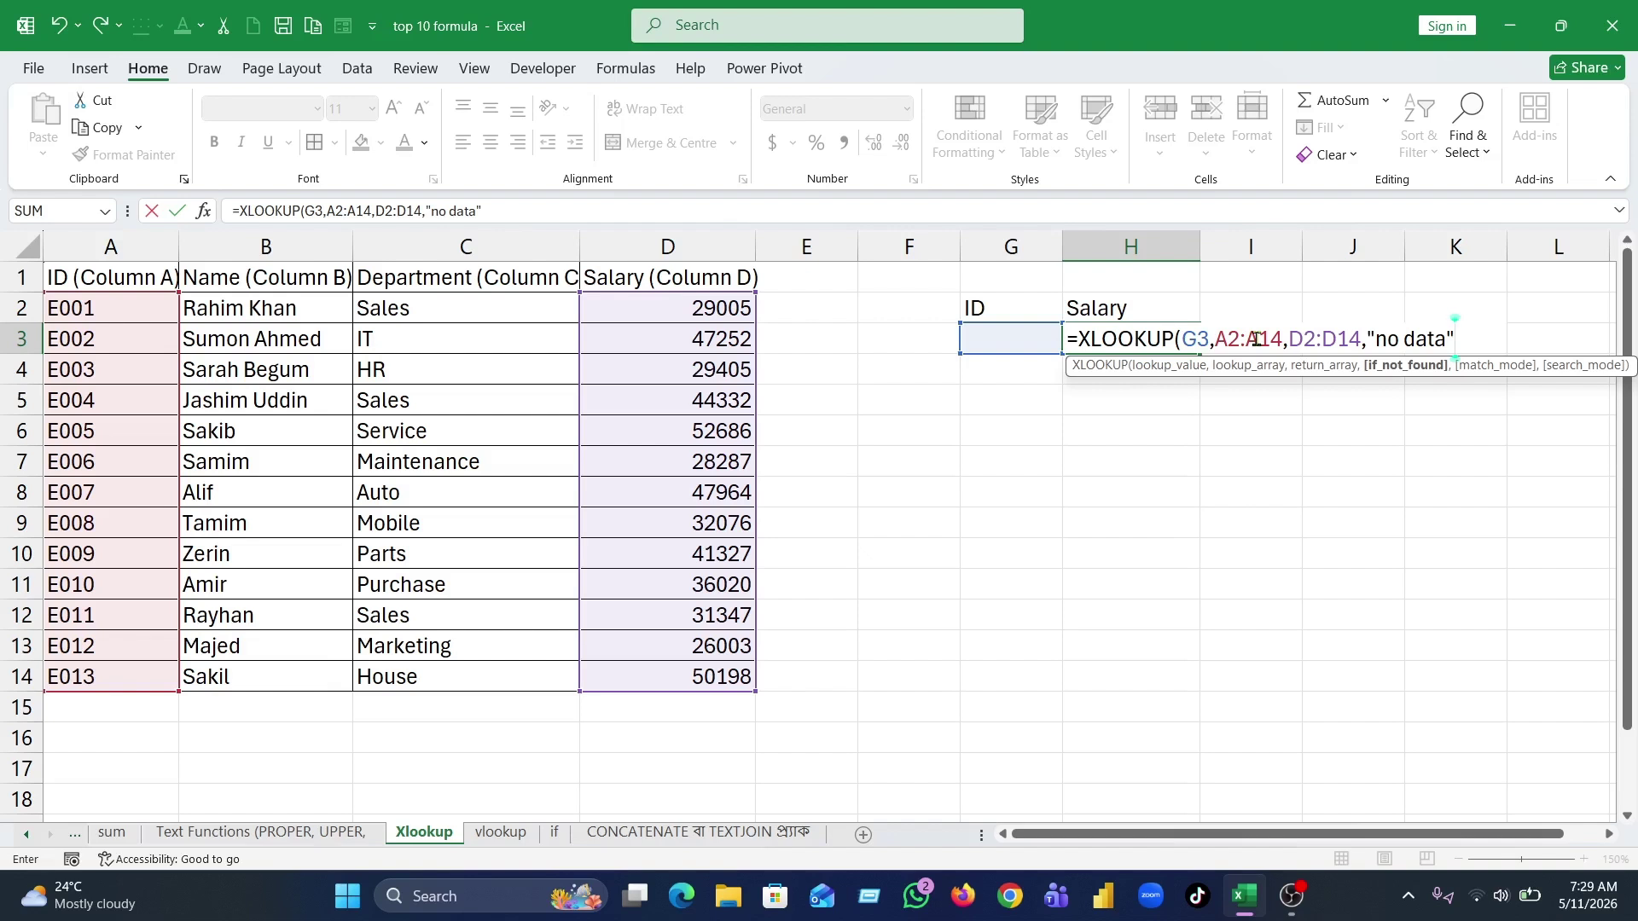
{"action": "type", "text": ")"}
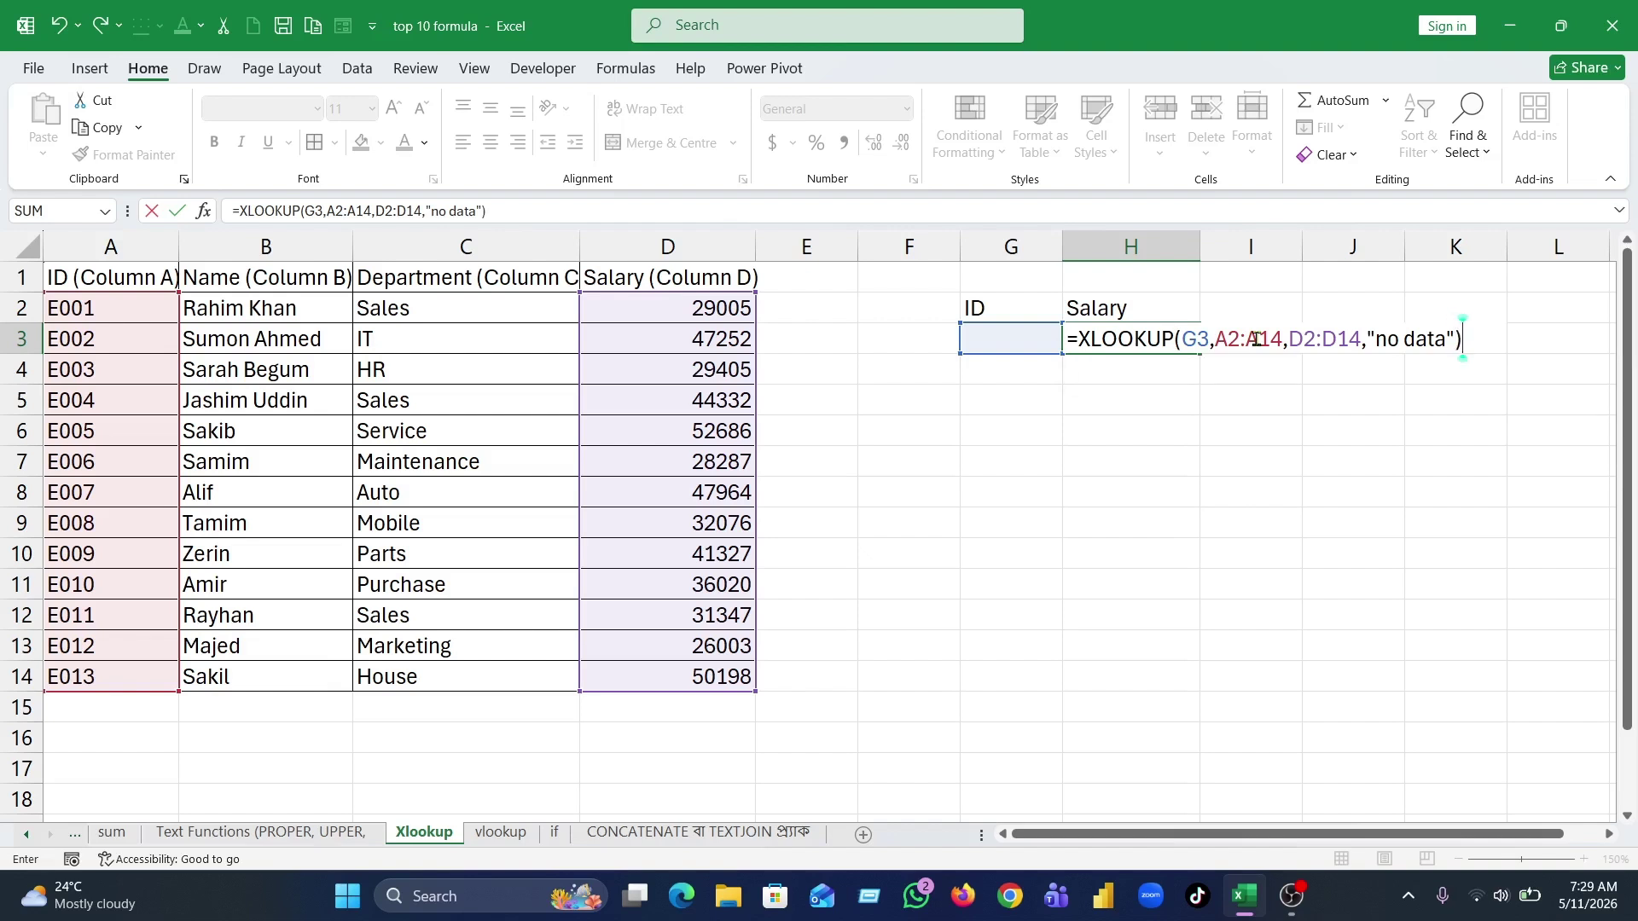
{"action": "key", "text": "Return"}
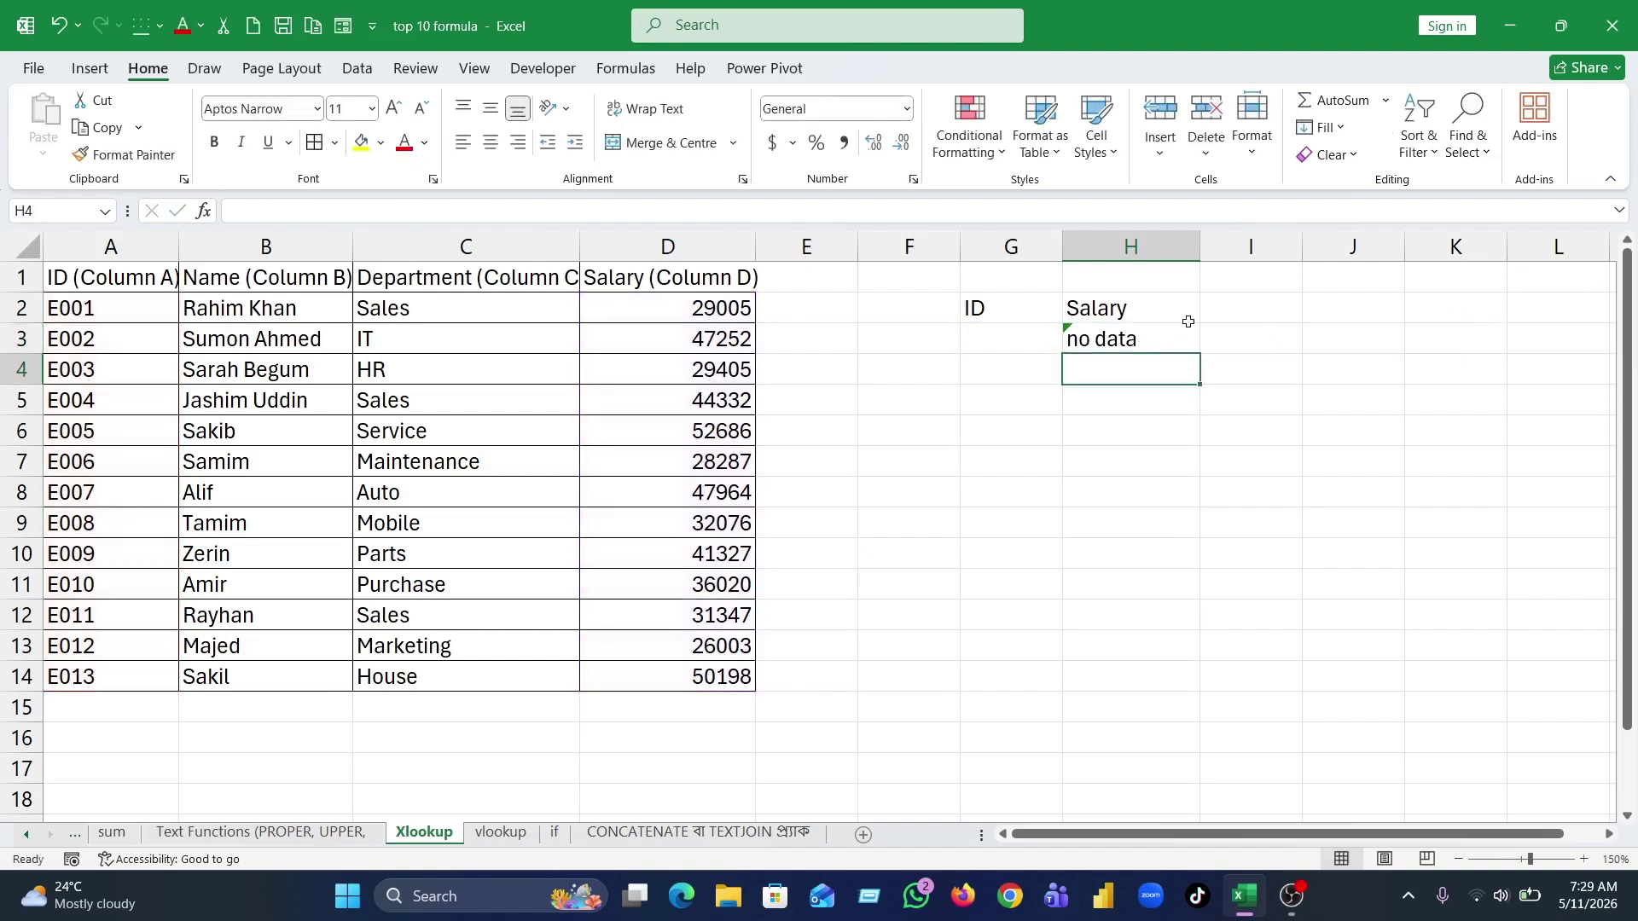
- Copy the employee ID from cell A6 into lookup cell G3 and inspect the salary formula in H3
{"action": "left_click", "coordinate": [998, 339]}
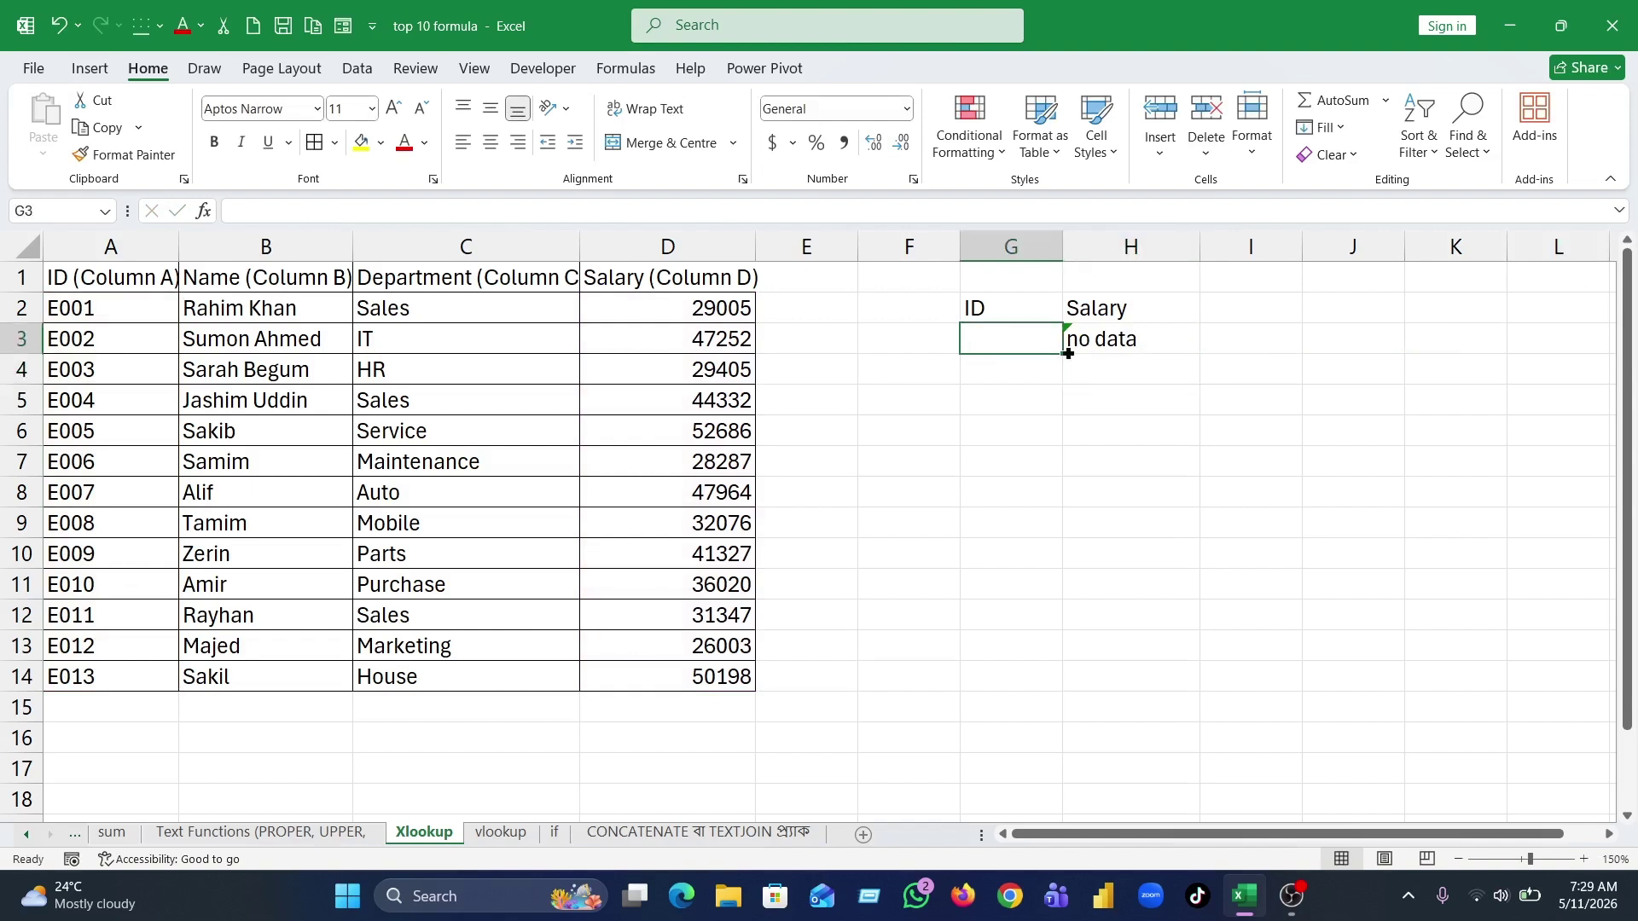
{"action": "left_click", "coordinate": [89, 422]}
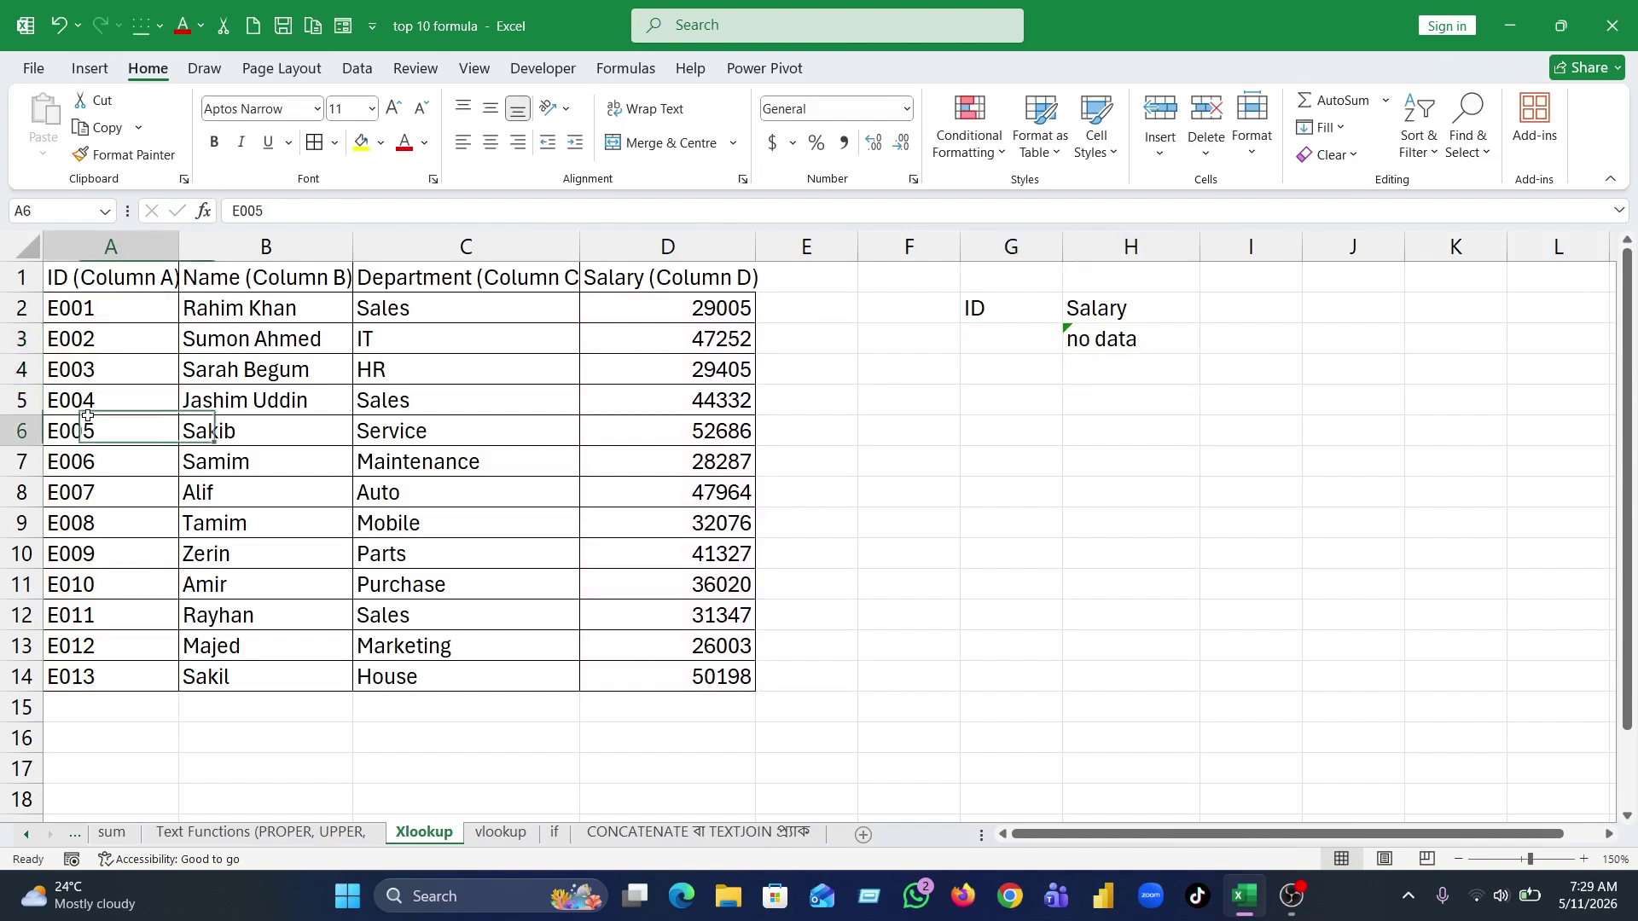
{"action": "key", "text": "ctrl+c"}
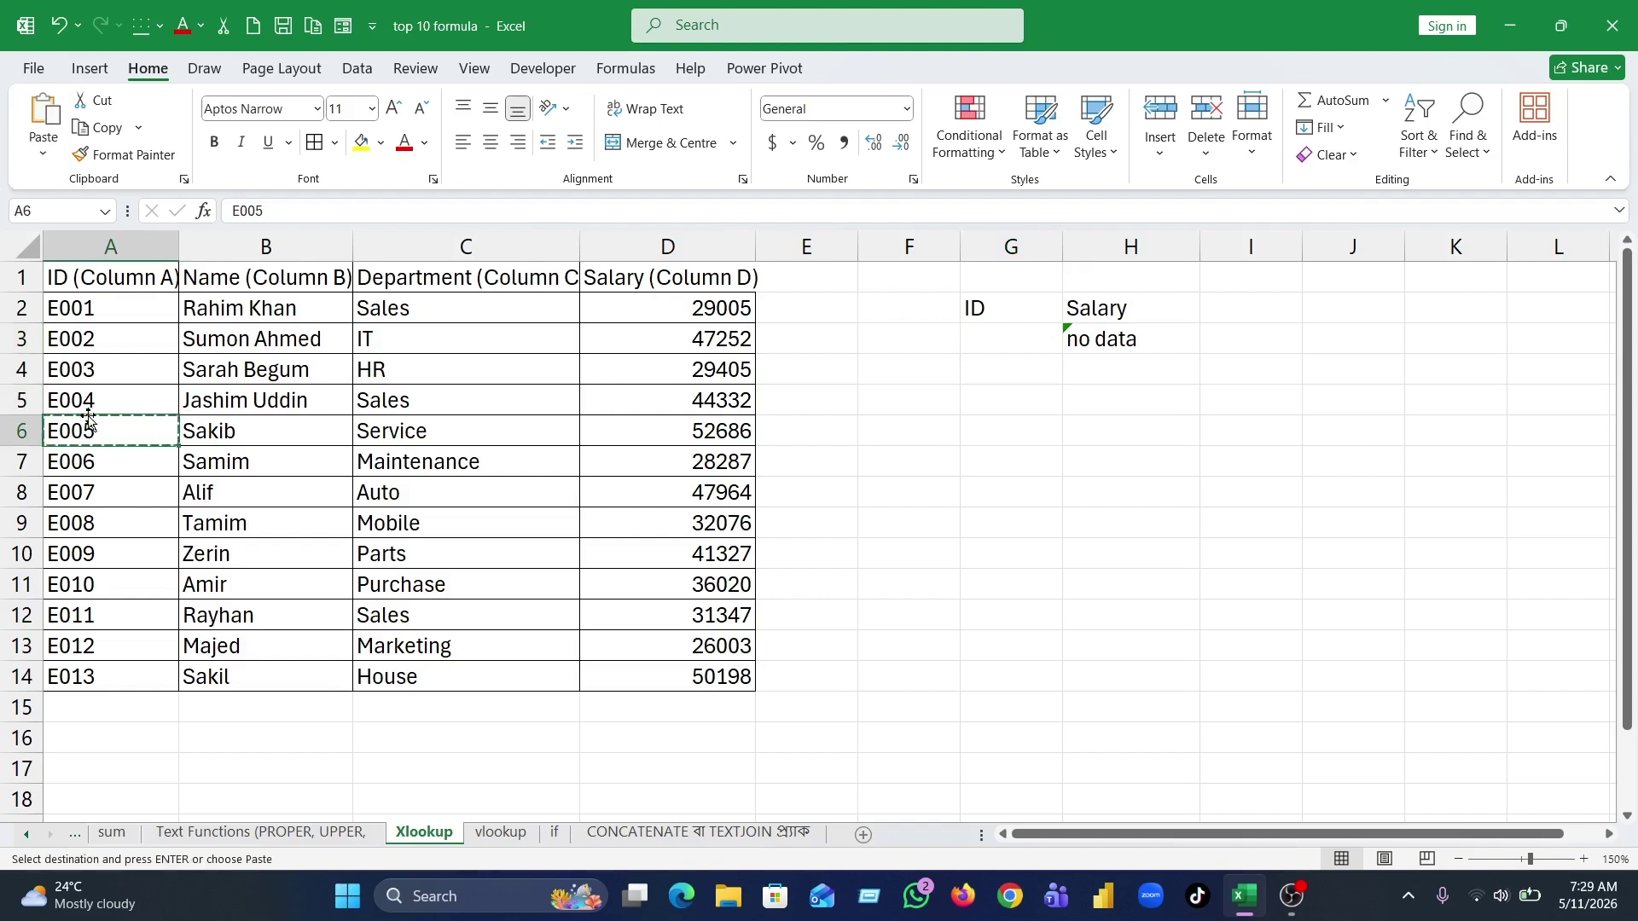
{"action": "left_click", "coordinate": [985, 340]}
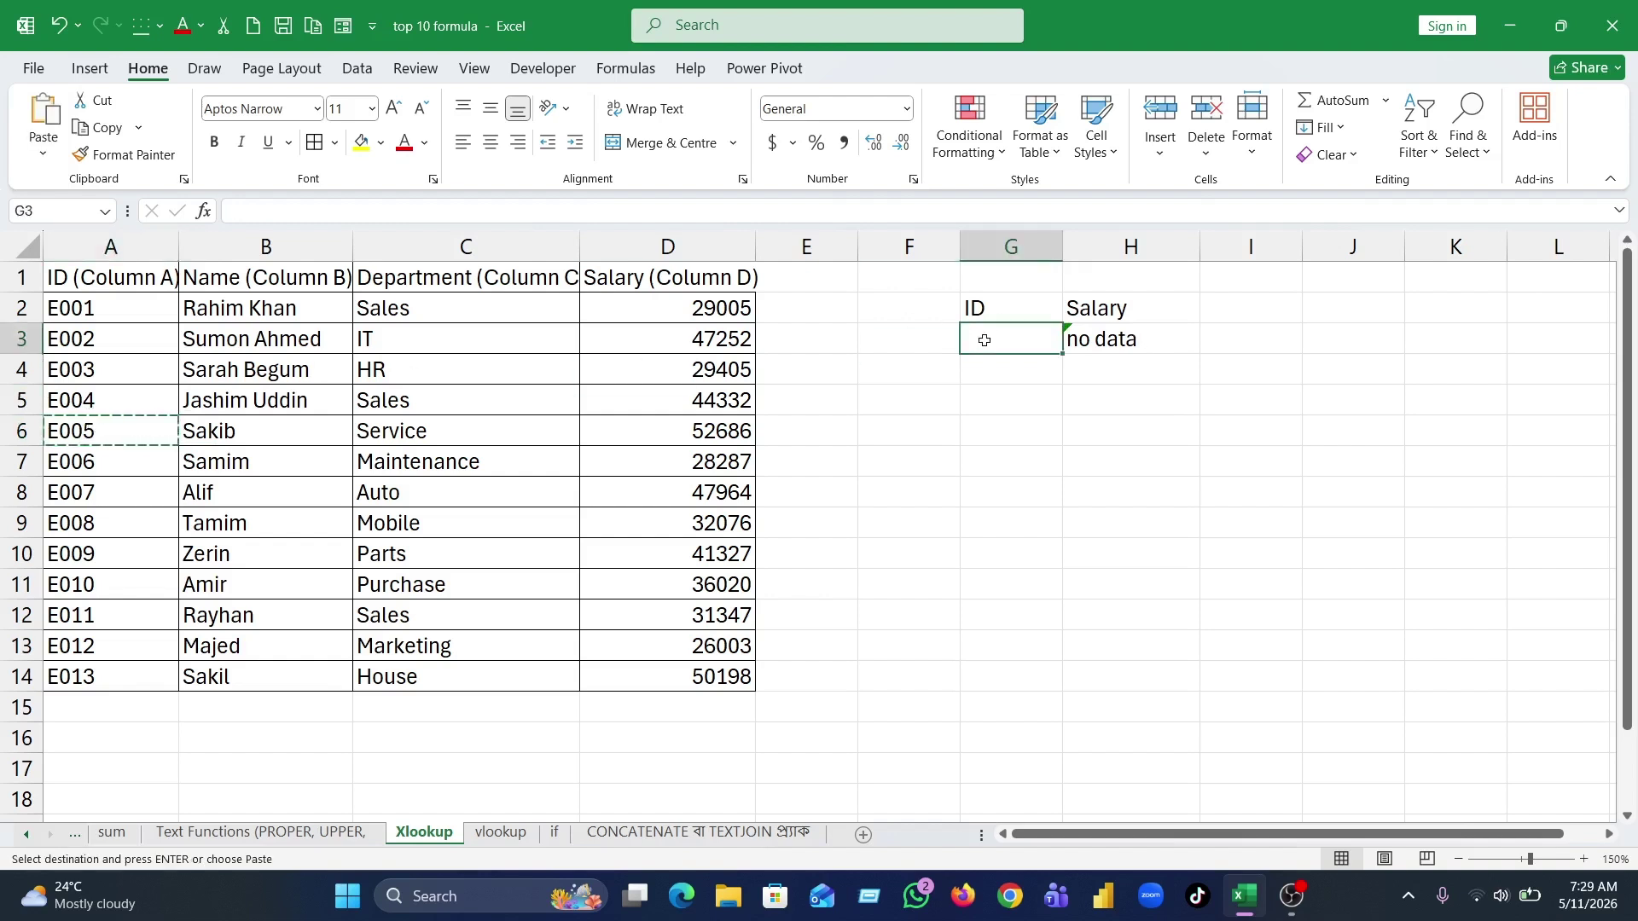
{"action": "key", "text": "ctrl+v"}
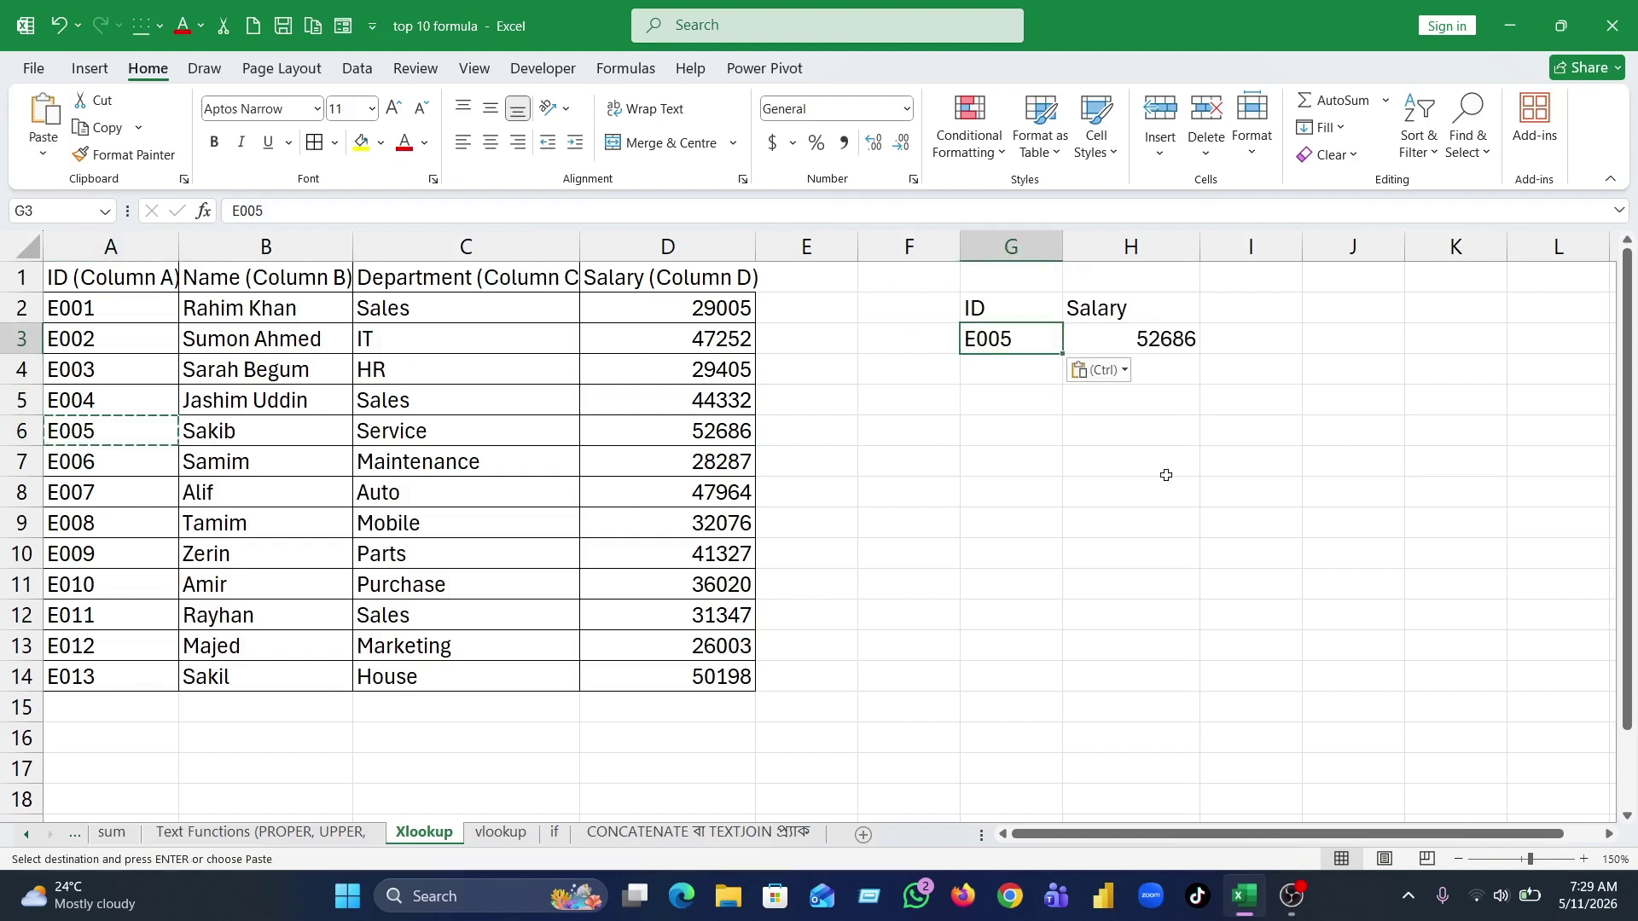
{"action": "left_click", "coordinate": [1167, 476]}
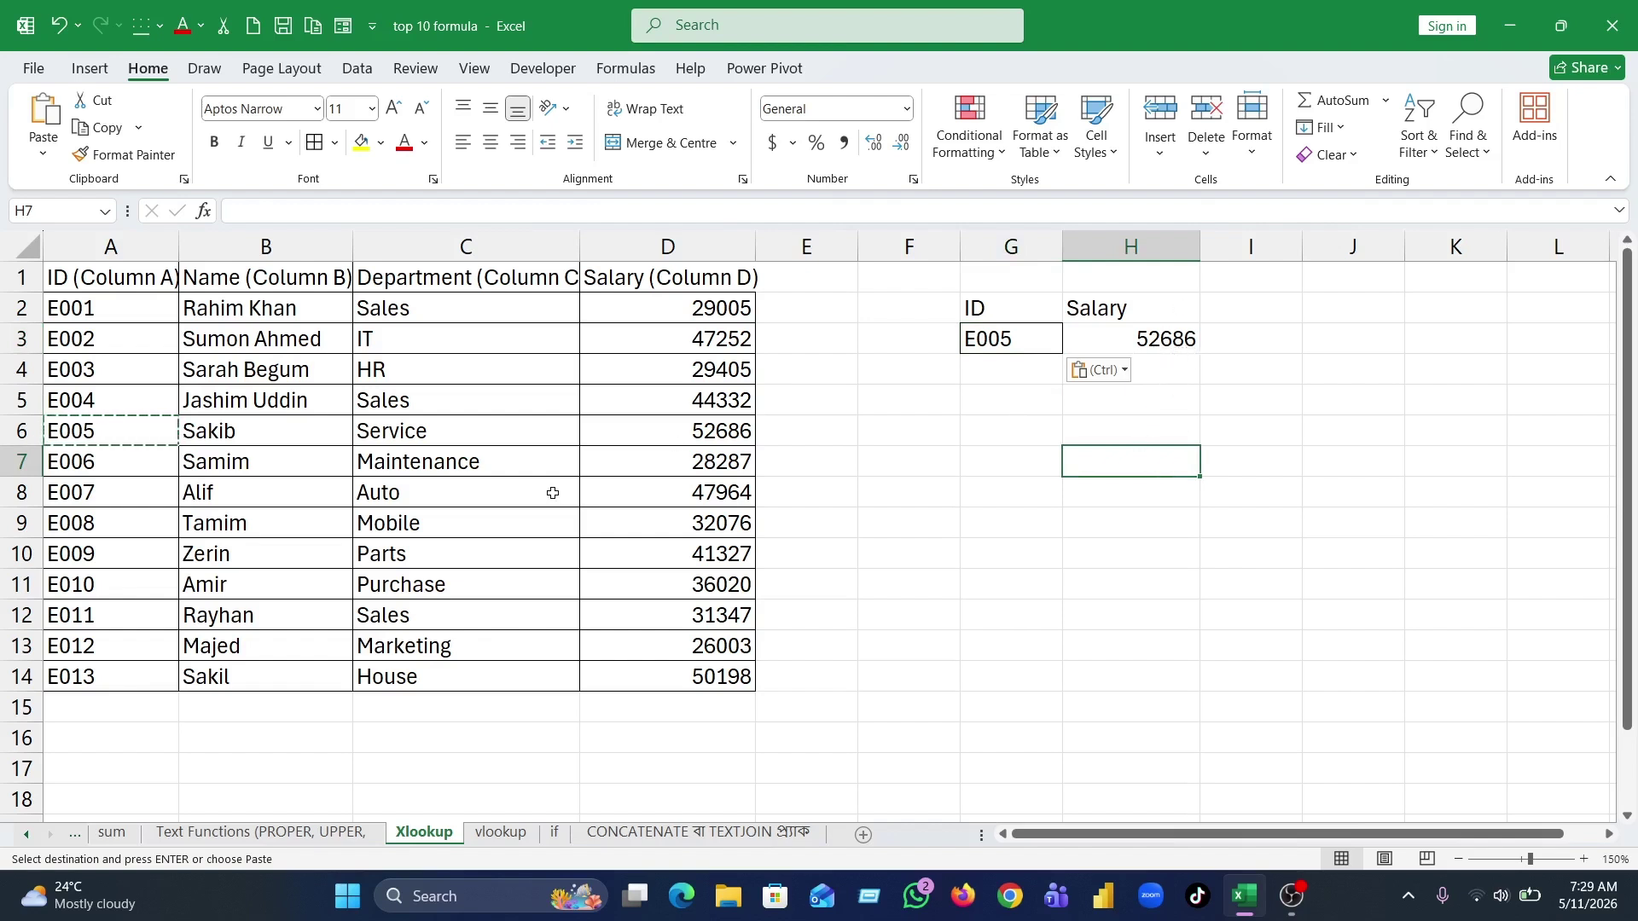
{"action": "left_click", "coordinate": [992, 463]}
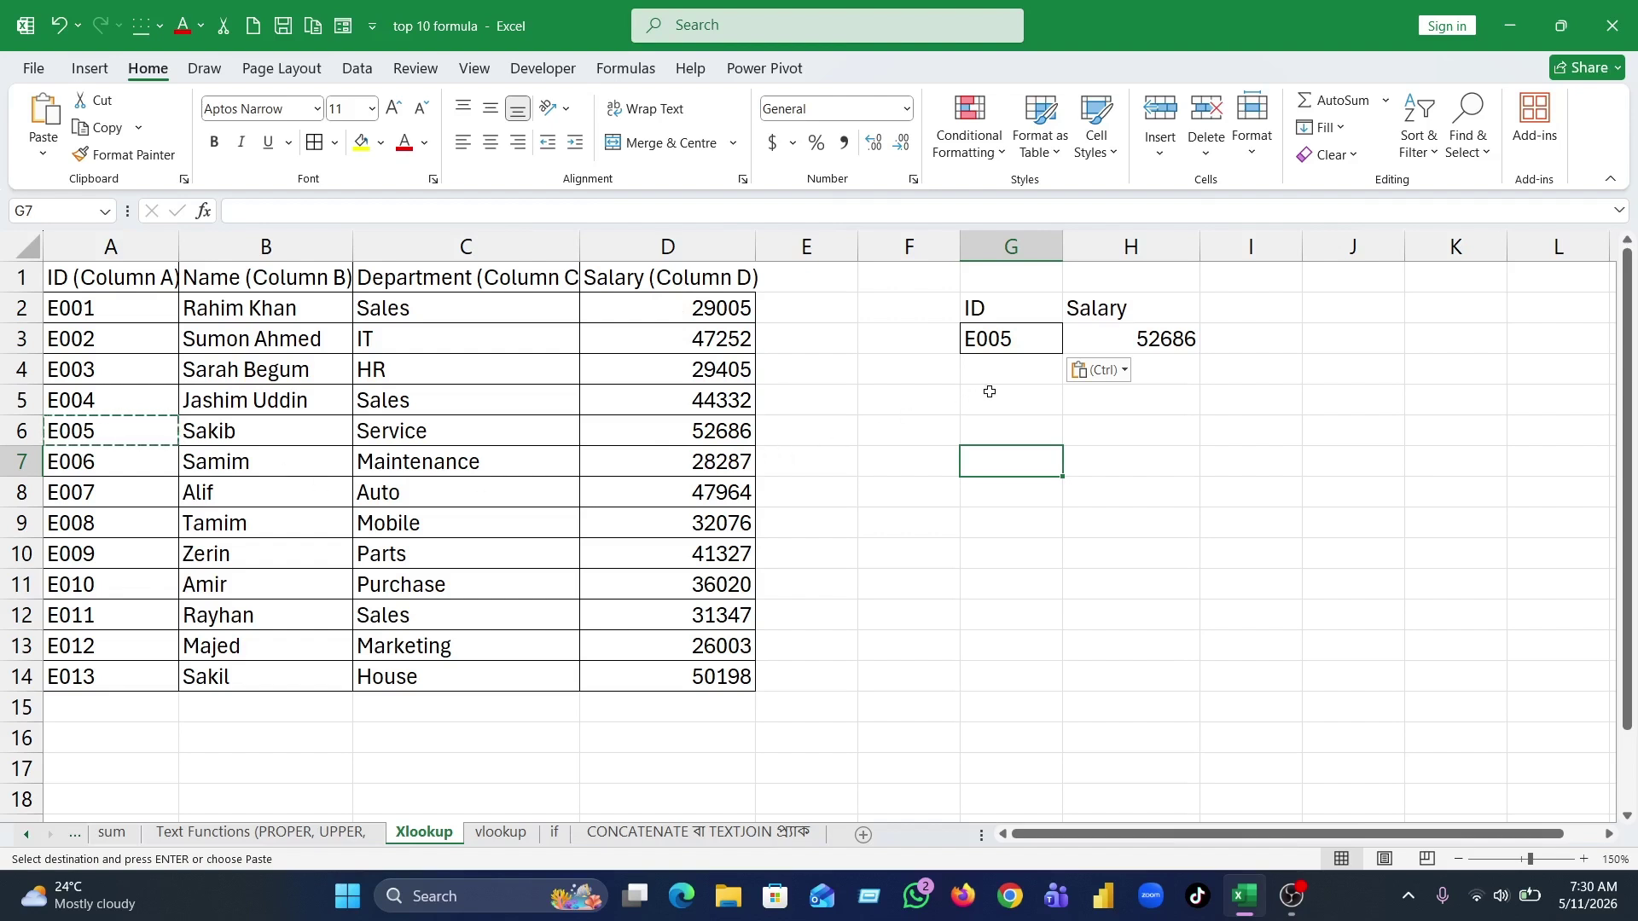
{"action": "left_click", "coordinate": [1126, 340]}
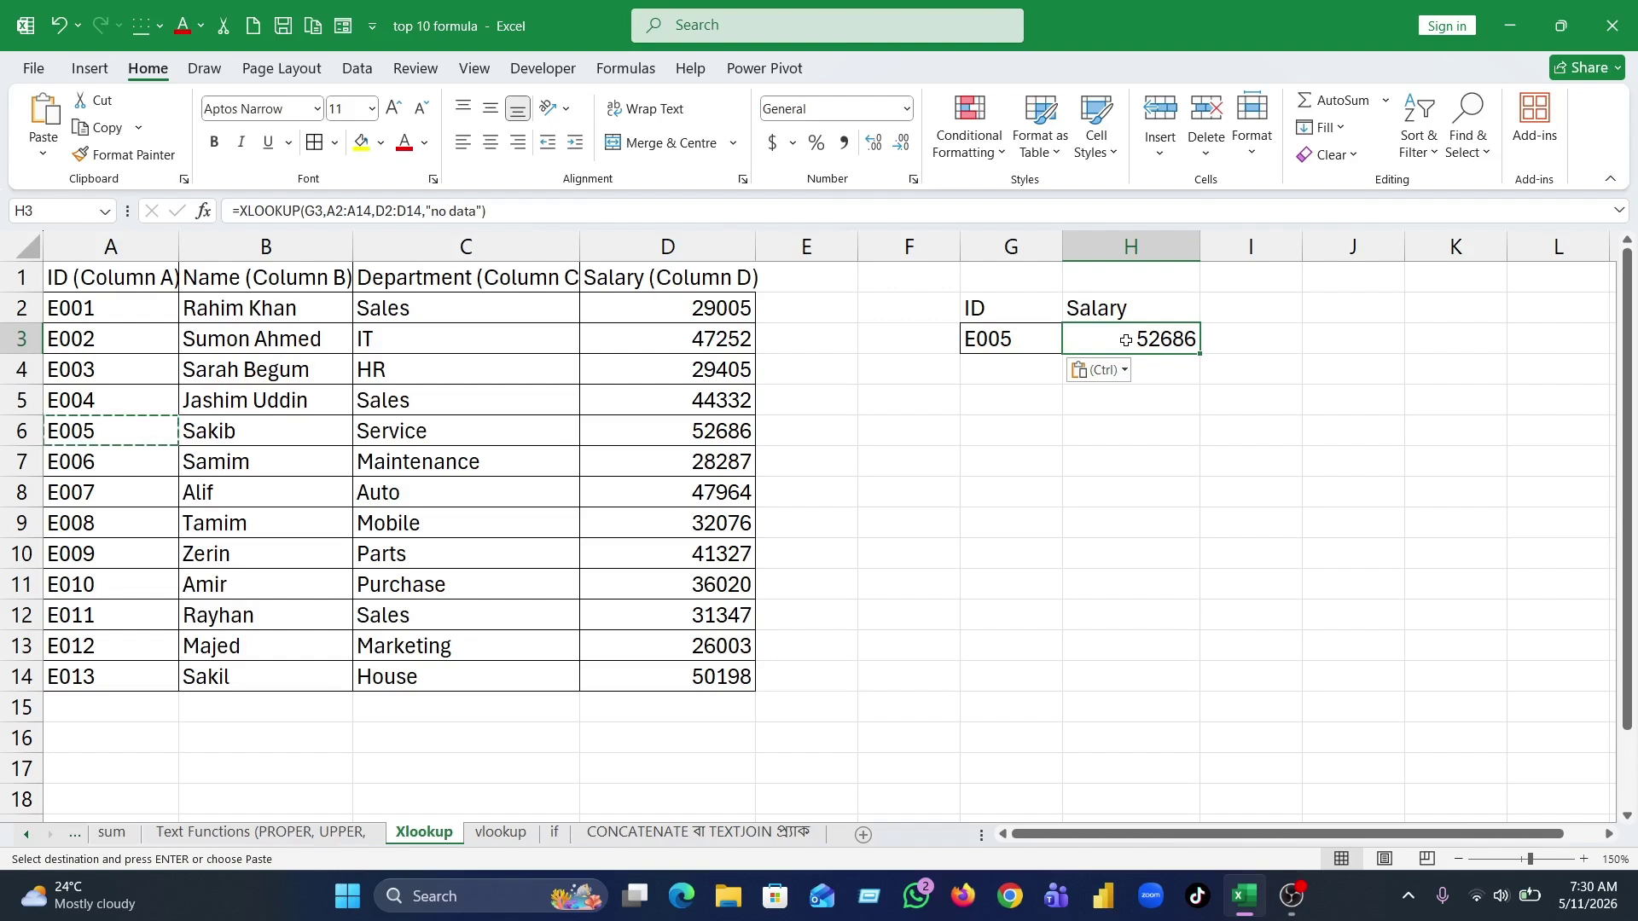
- Add the header Name in cell I2 beside the Salary header
{"action": "left_click", "coordinate": [1248, 308]}
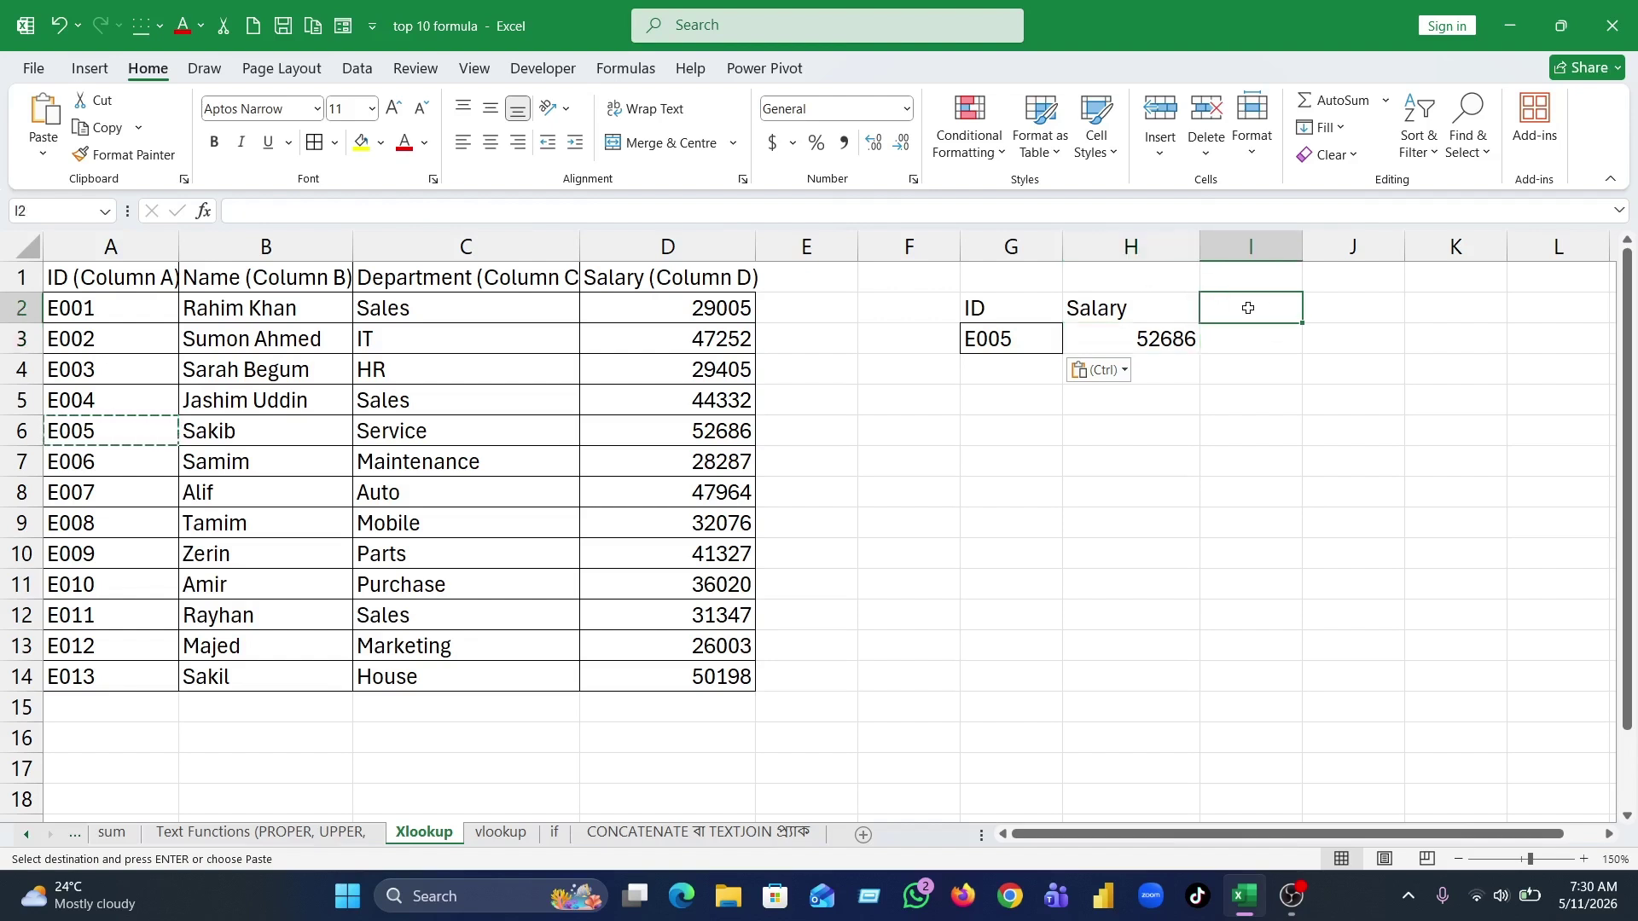
{"action": "type", "text": "Name"}
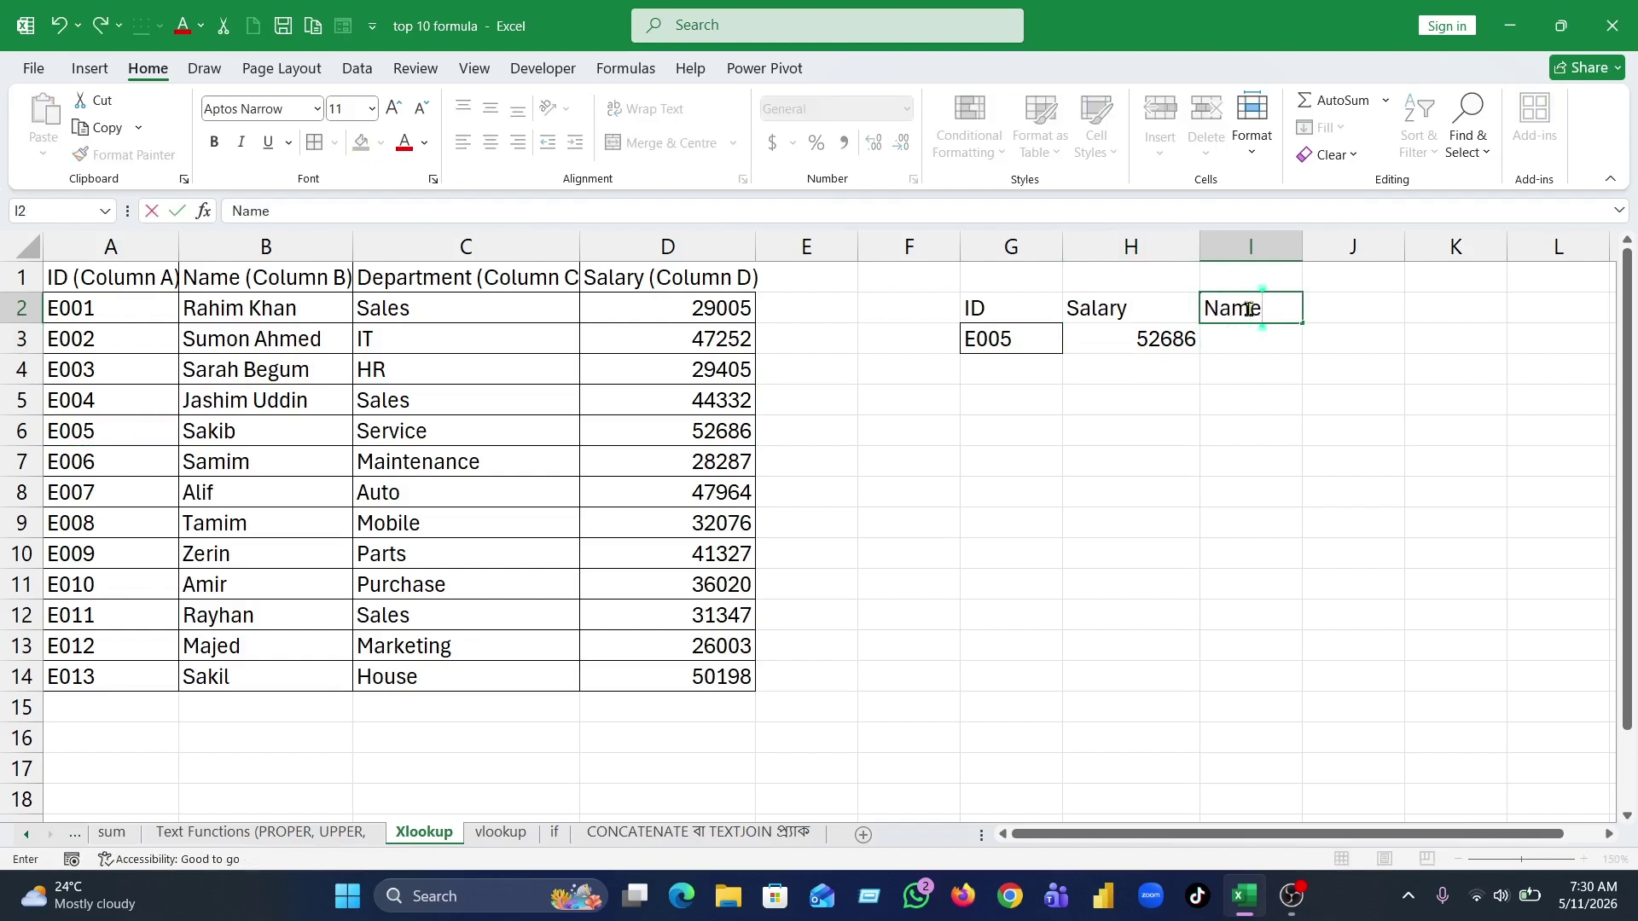
{"action": "key", "text": "Return"}
- Look up the employee name by salary by entering =XLOOKUP(H3,D2:D14,B2:B14) in cell I3
{"action": "type", "text": "="}
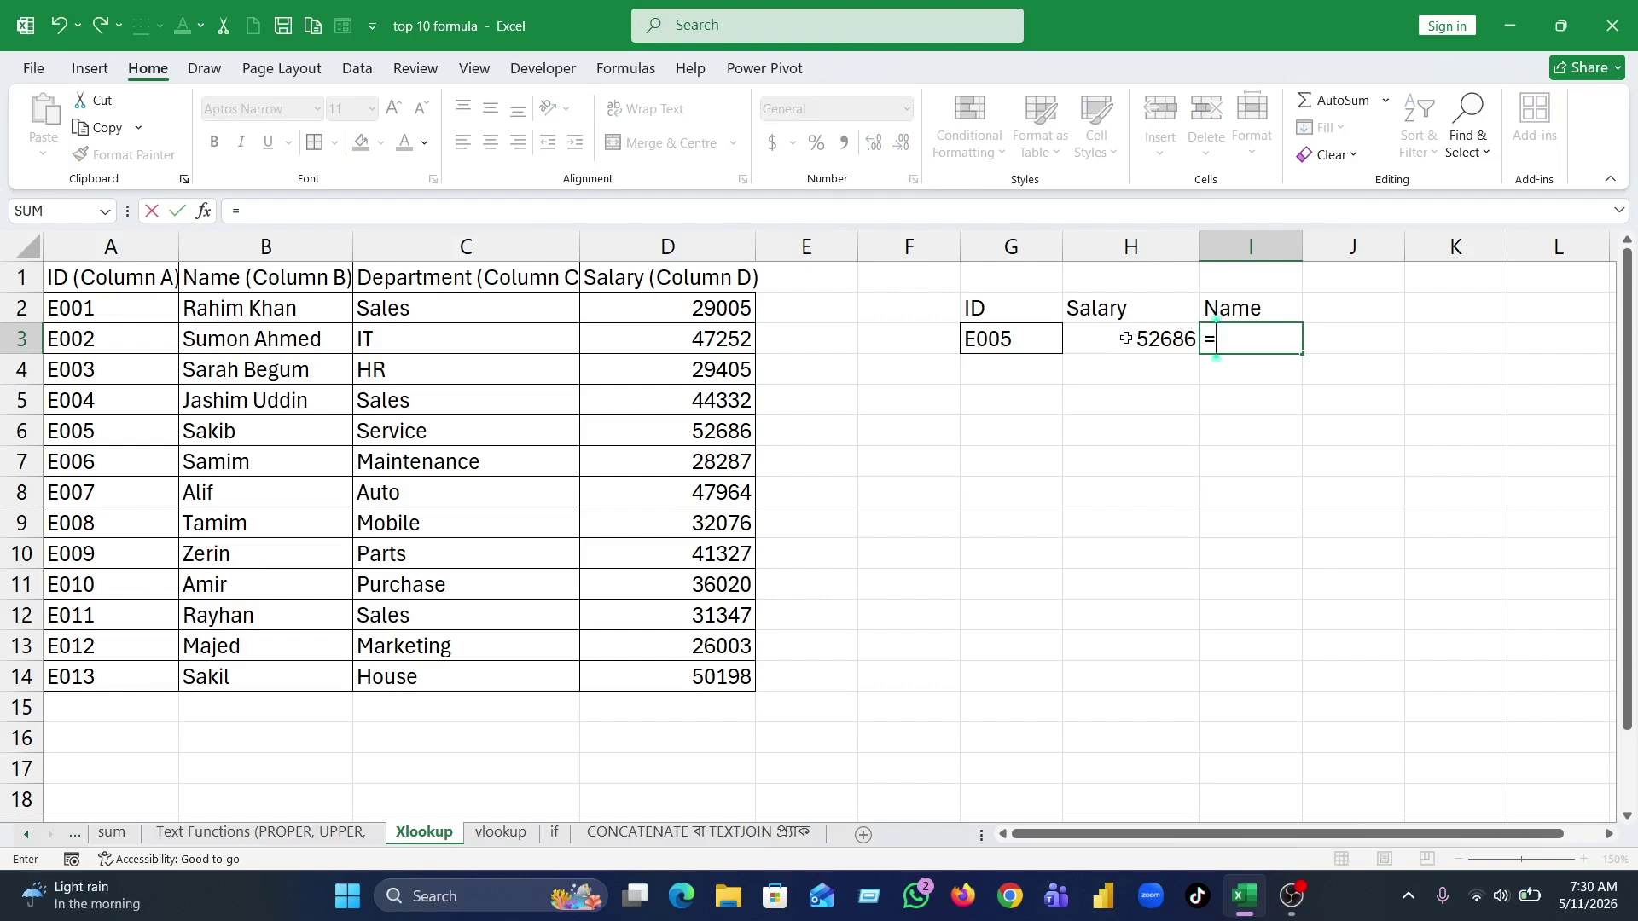
{"action": "type", "text": "xllok"}
{"action": "key", "text": "BackSpace"}
{"action": "key", "text": "BackSpace"}
{"action": "key", "text": "BackSpace"}
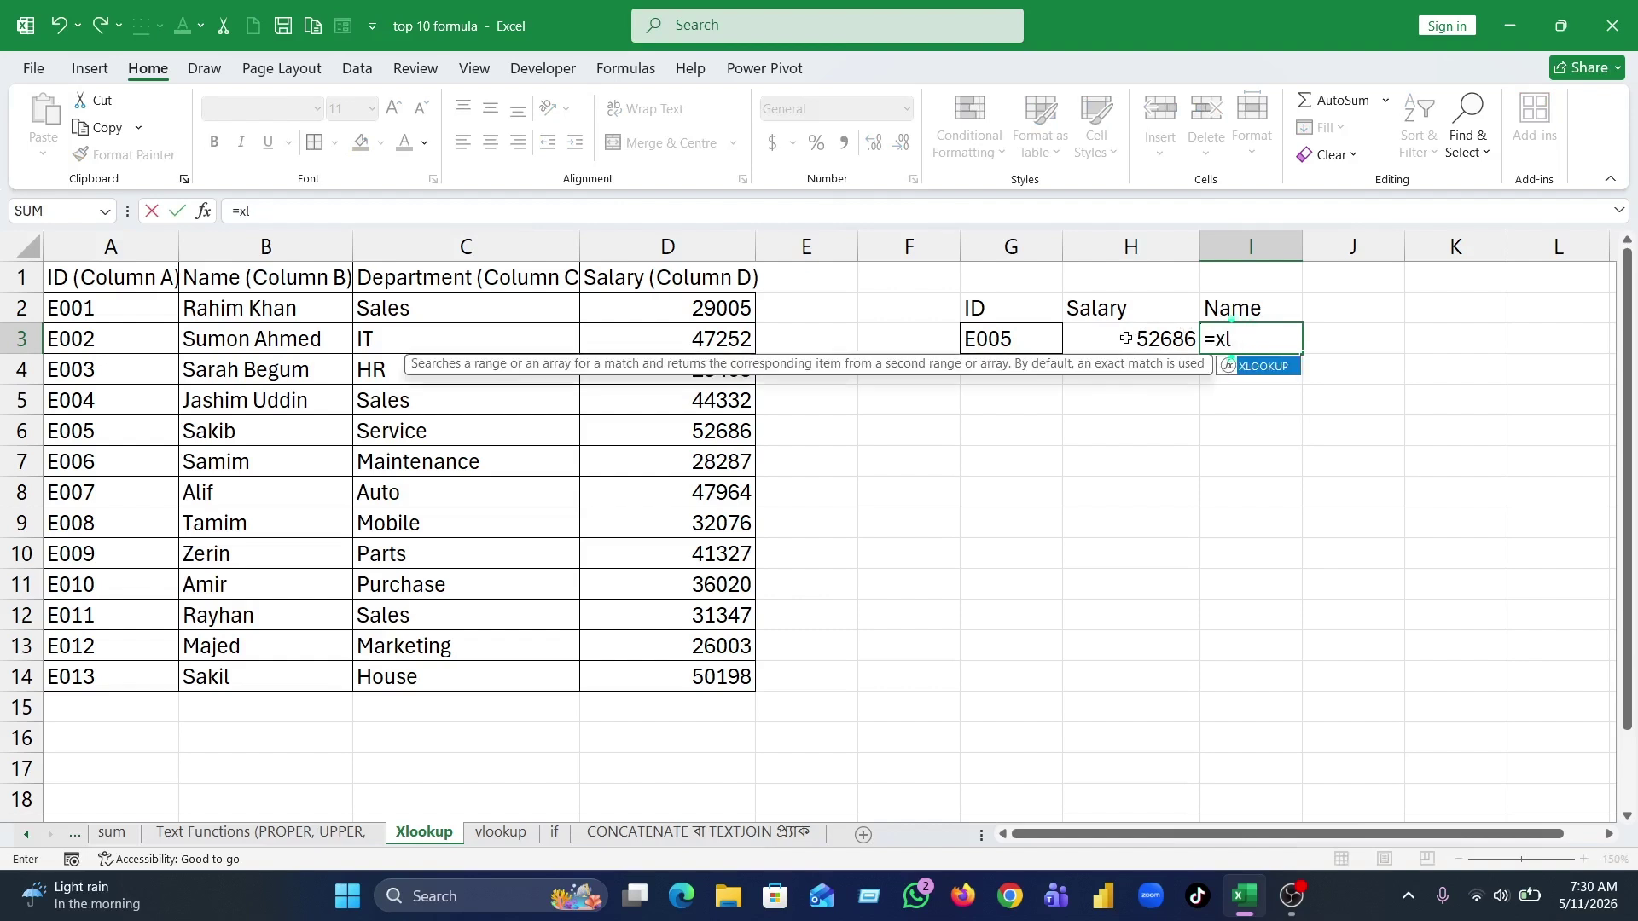
{"action": "key", "text": "Tab"}
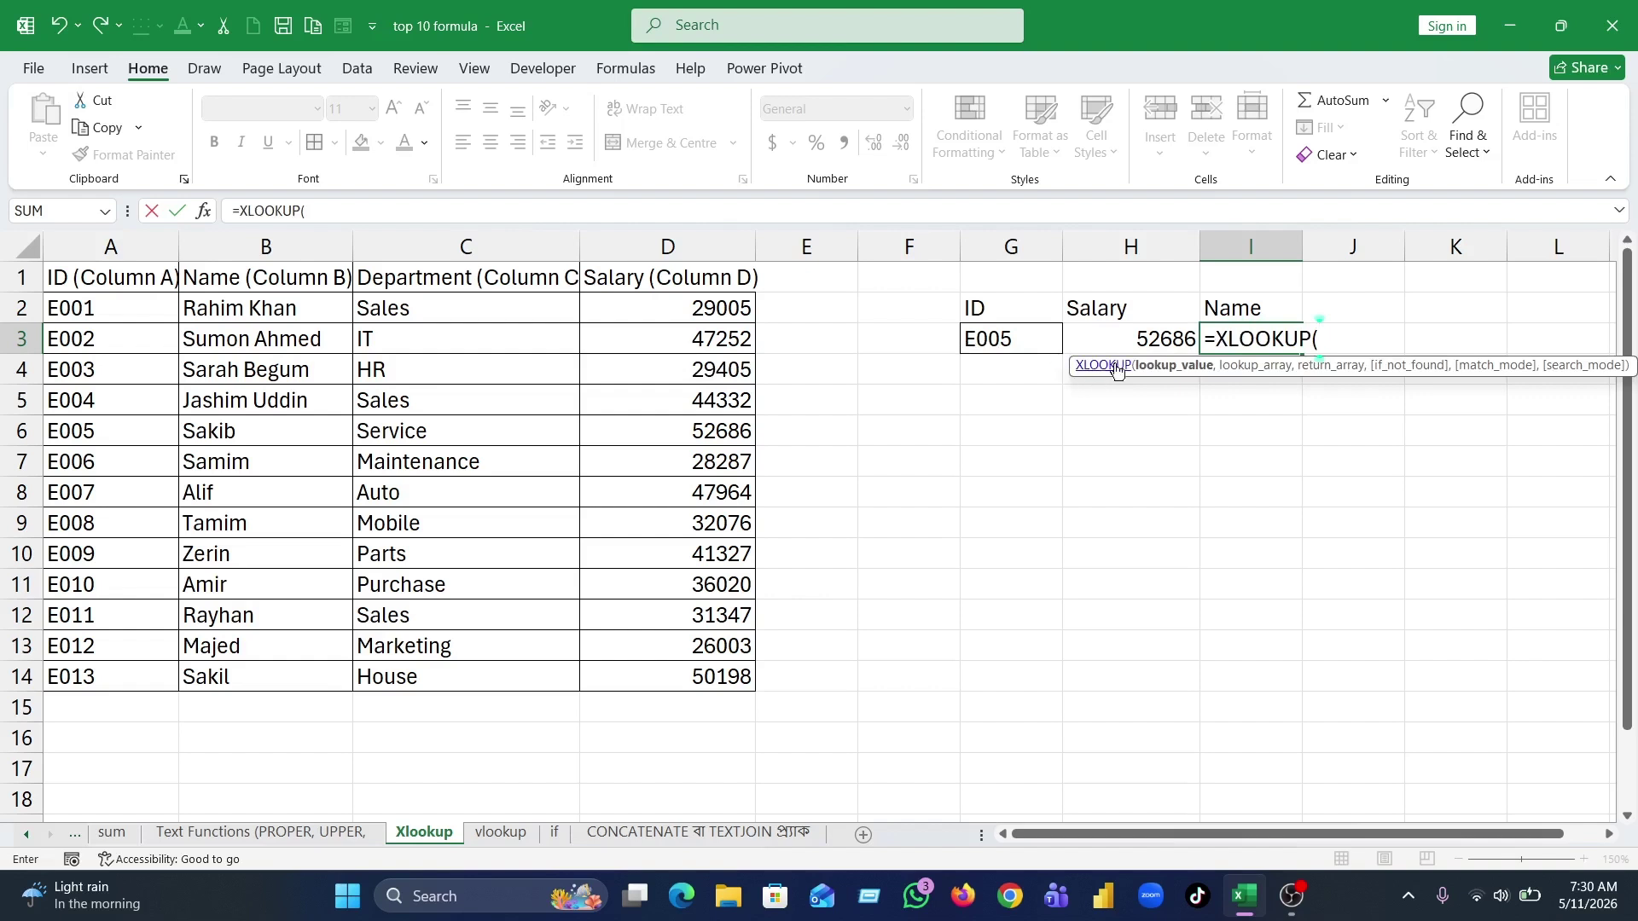
{"action": "left_click", "coordinate": [1114, 335]}
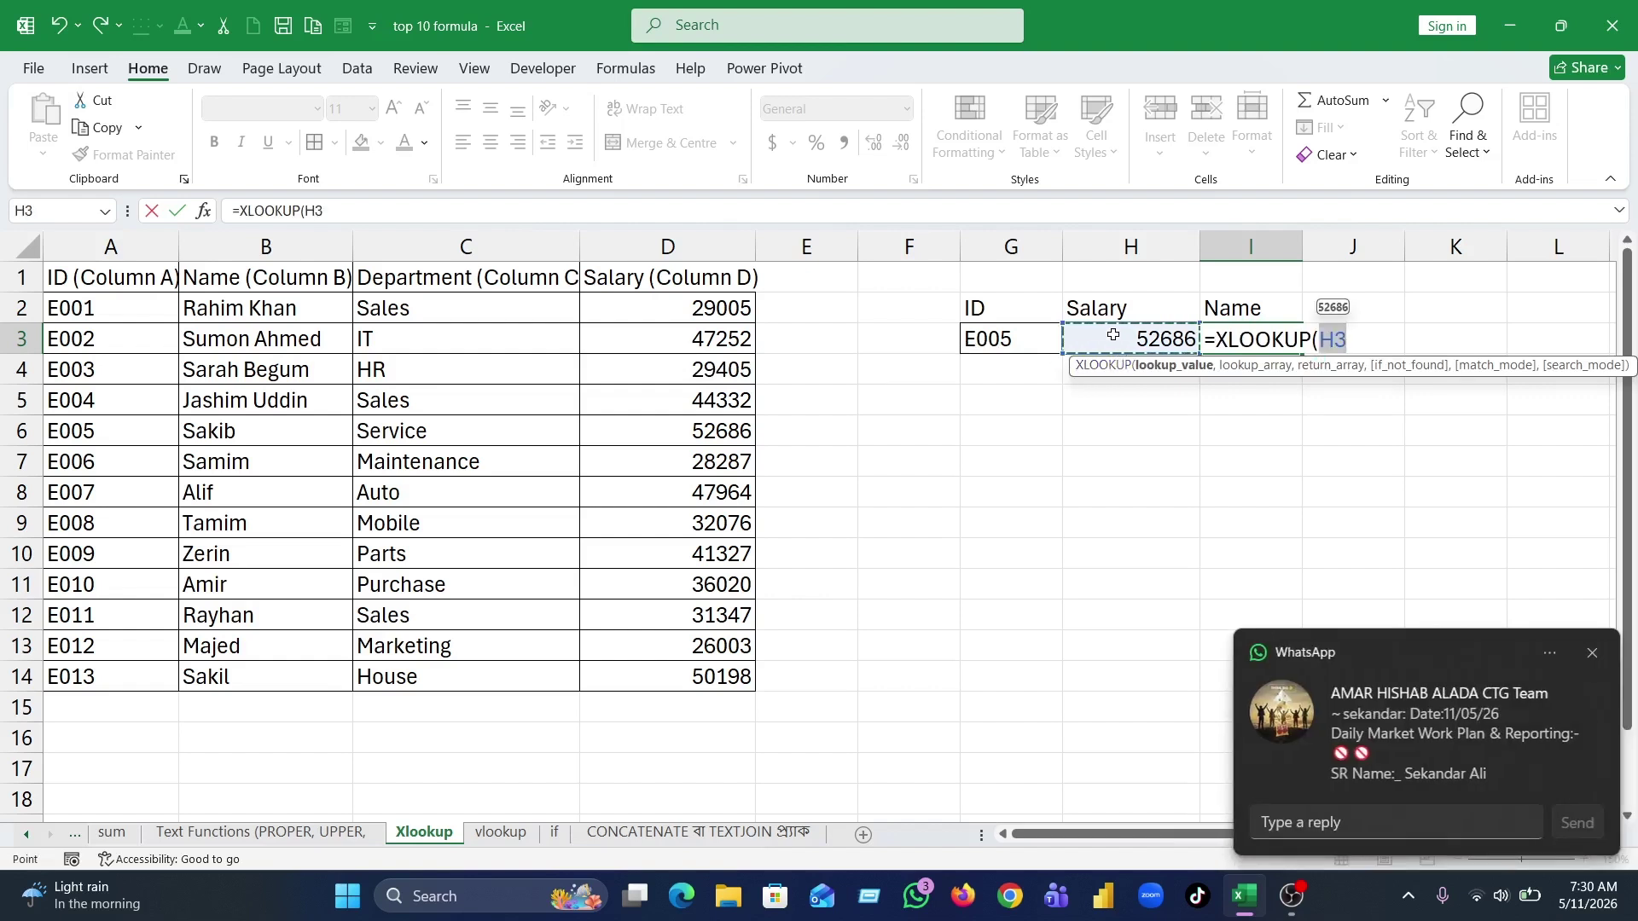
{"action": "type", "text": ","}
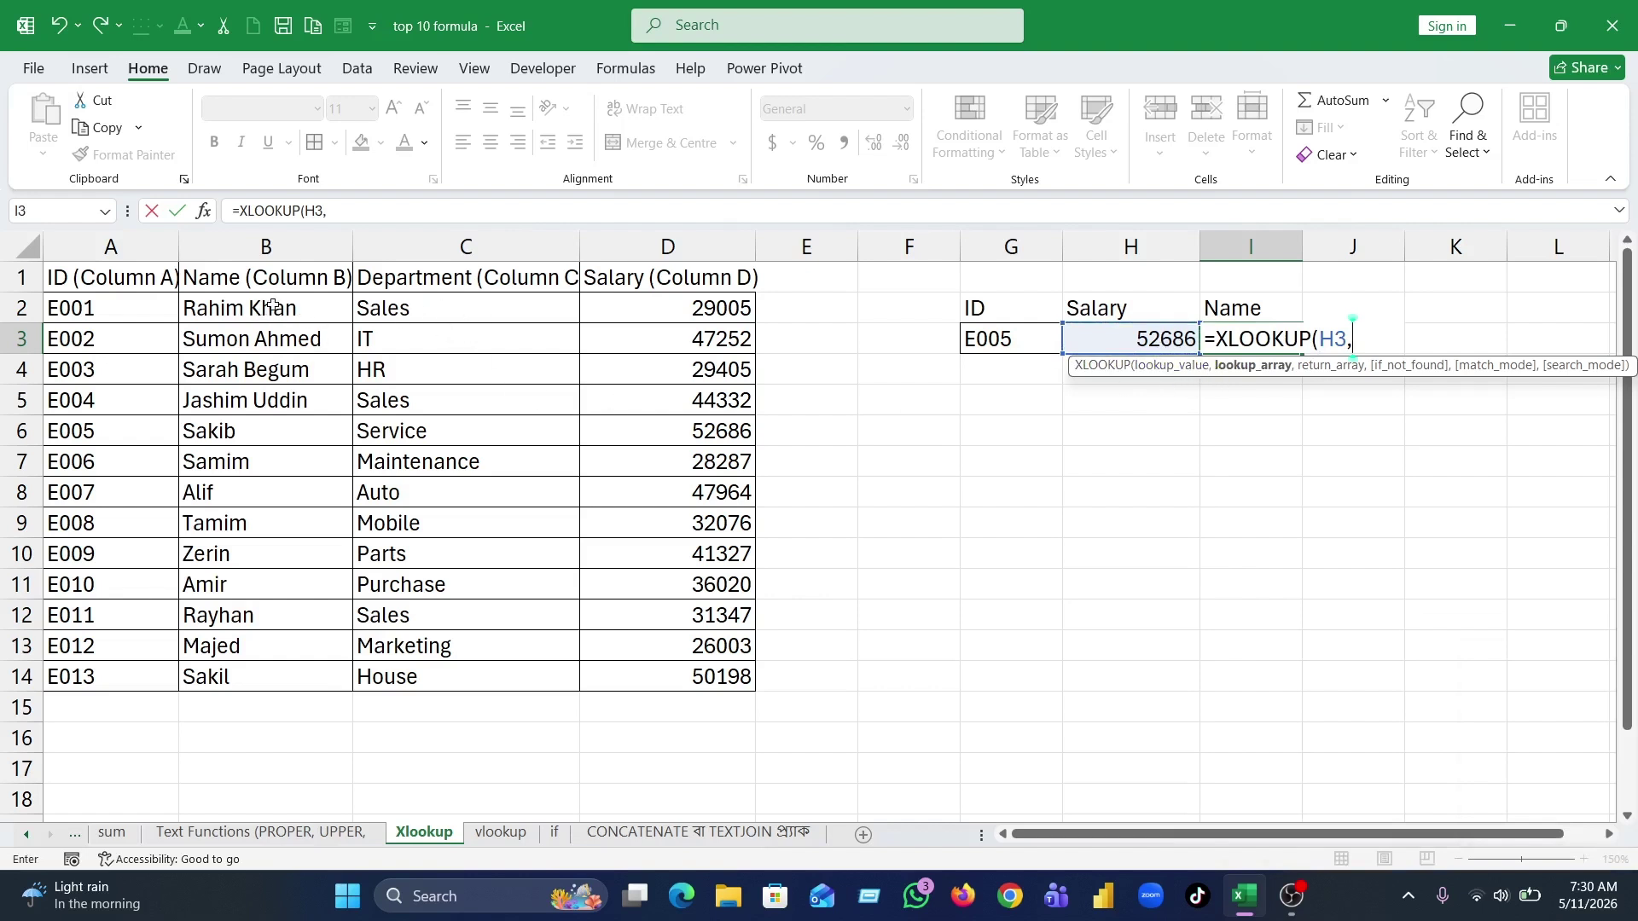
{"action": "left_click_drag", "start_coordinate": [674, 306], "coordinate": [697, 676]}
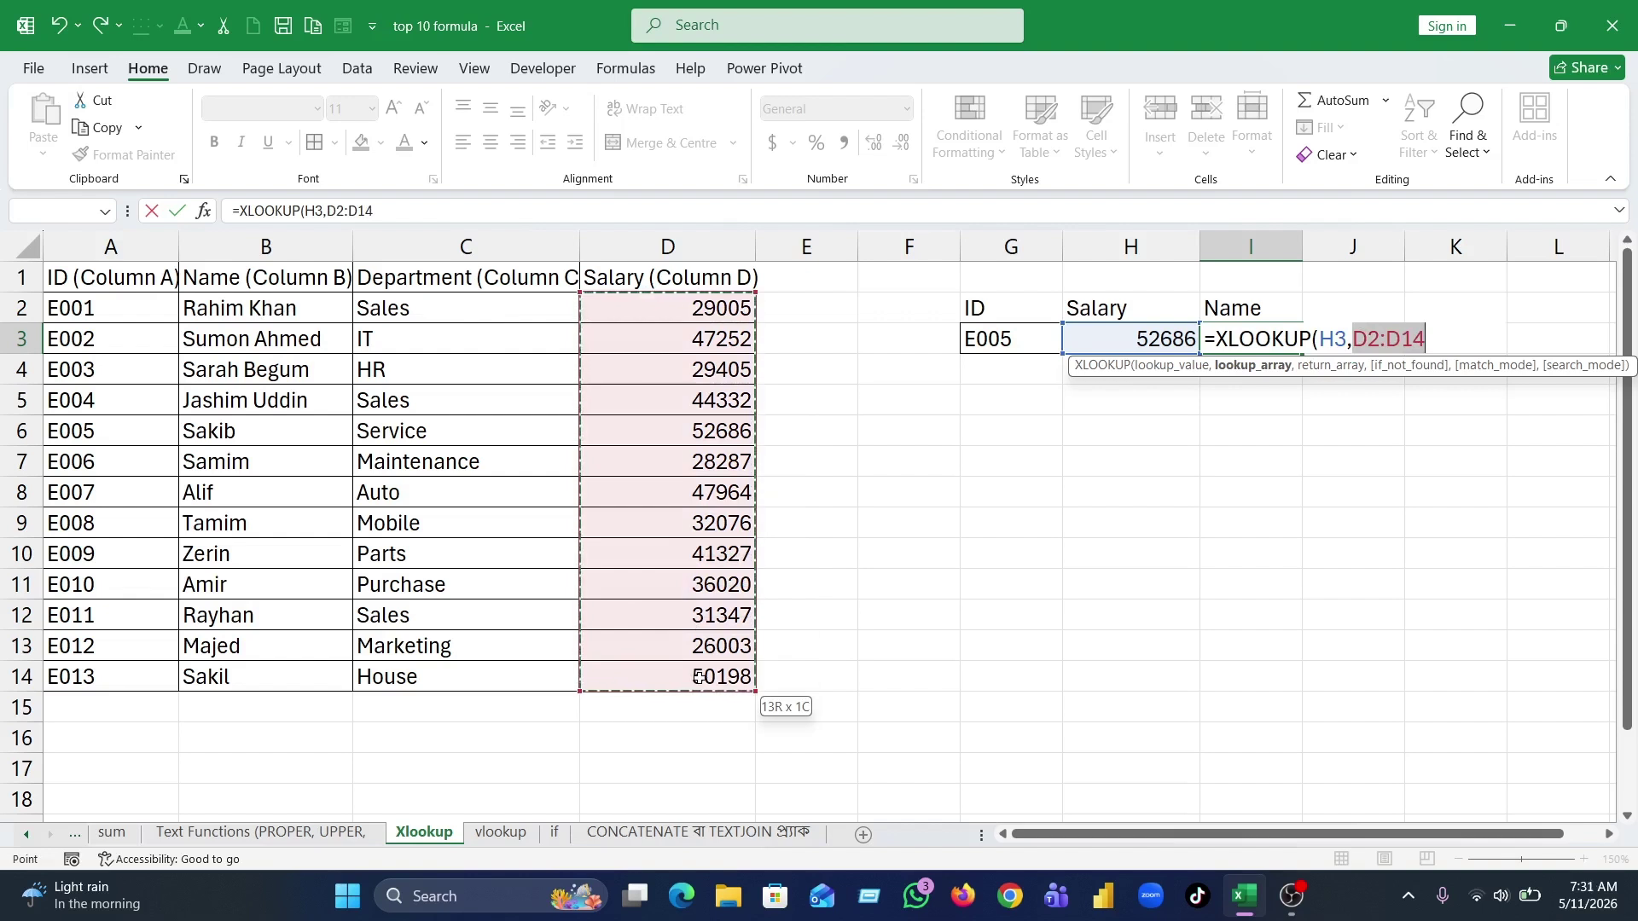
{"action": "type", "text": ","}
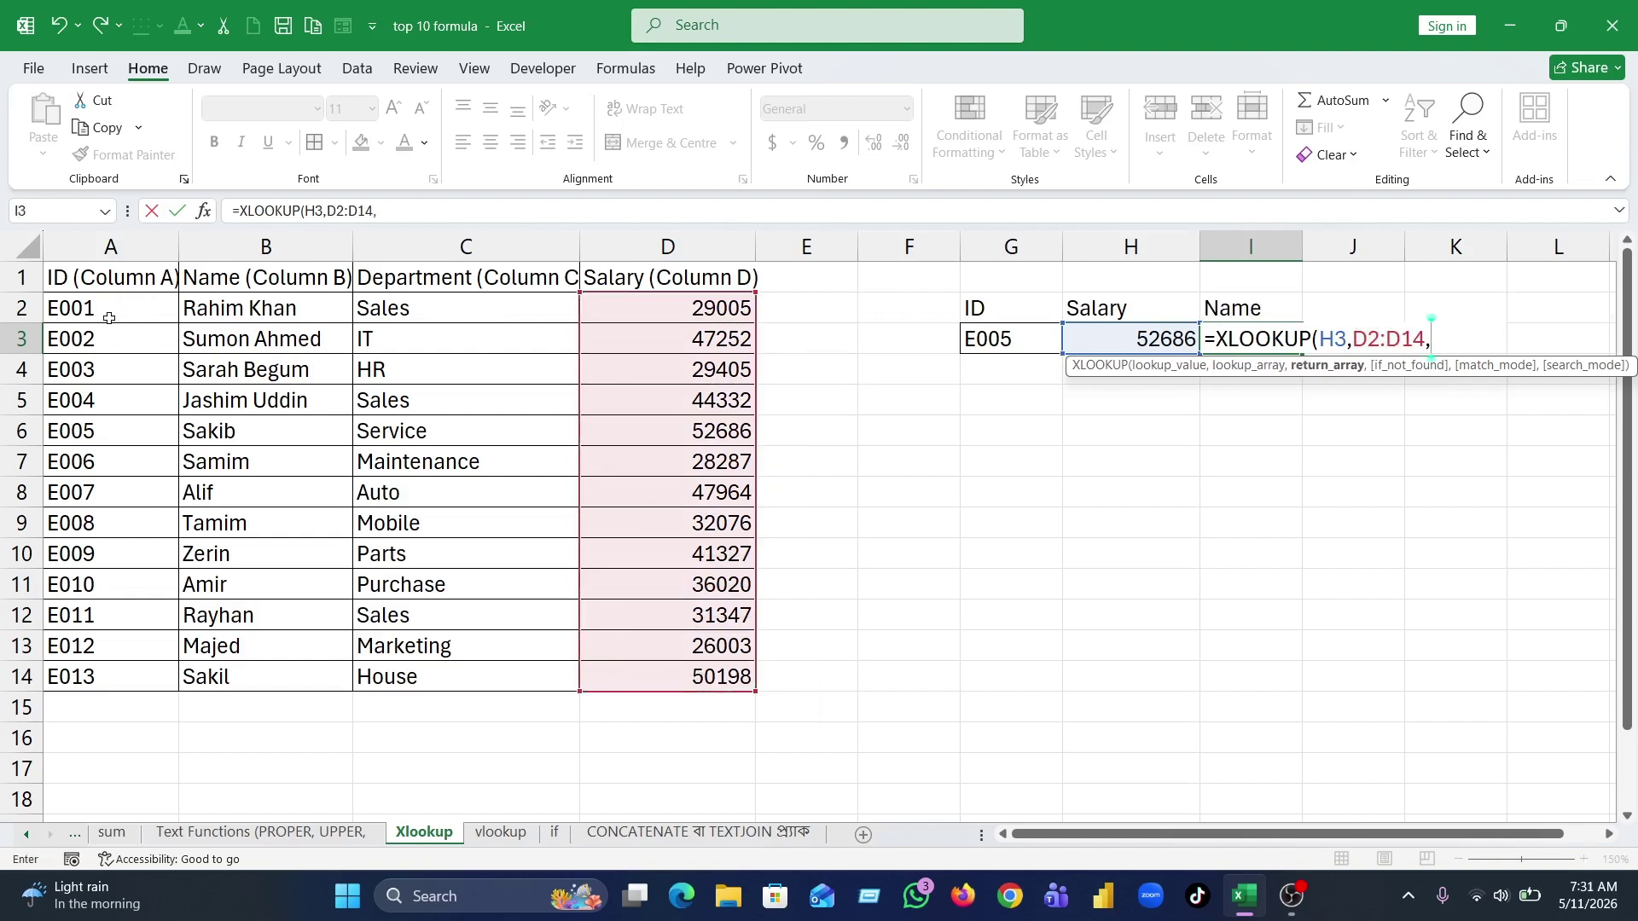
{"action": "left_click_drag", "start_coordinate": [263, 306], "coordinate": [279, 677]}
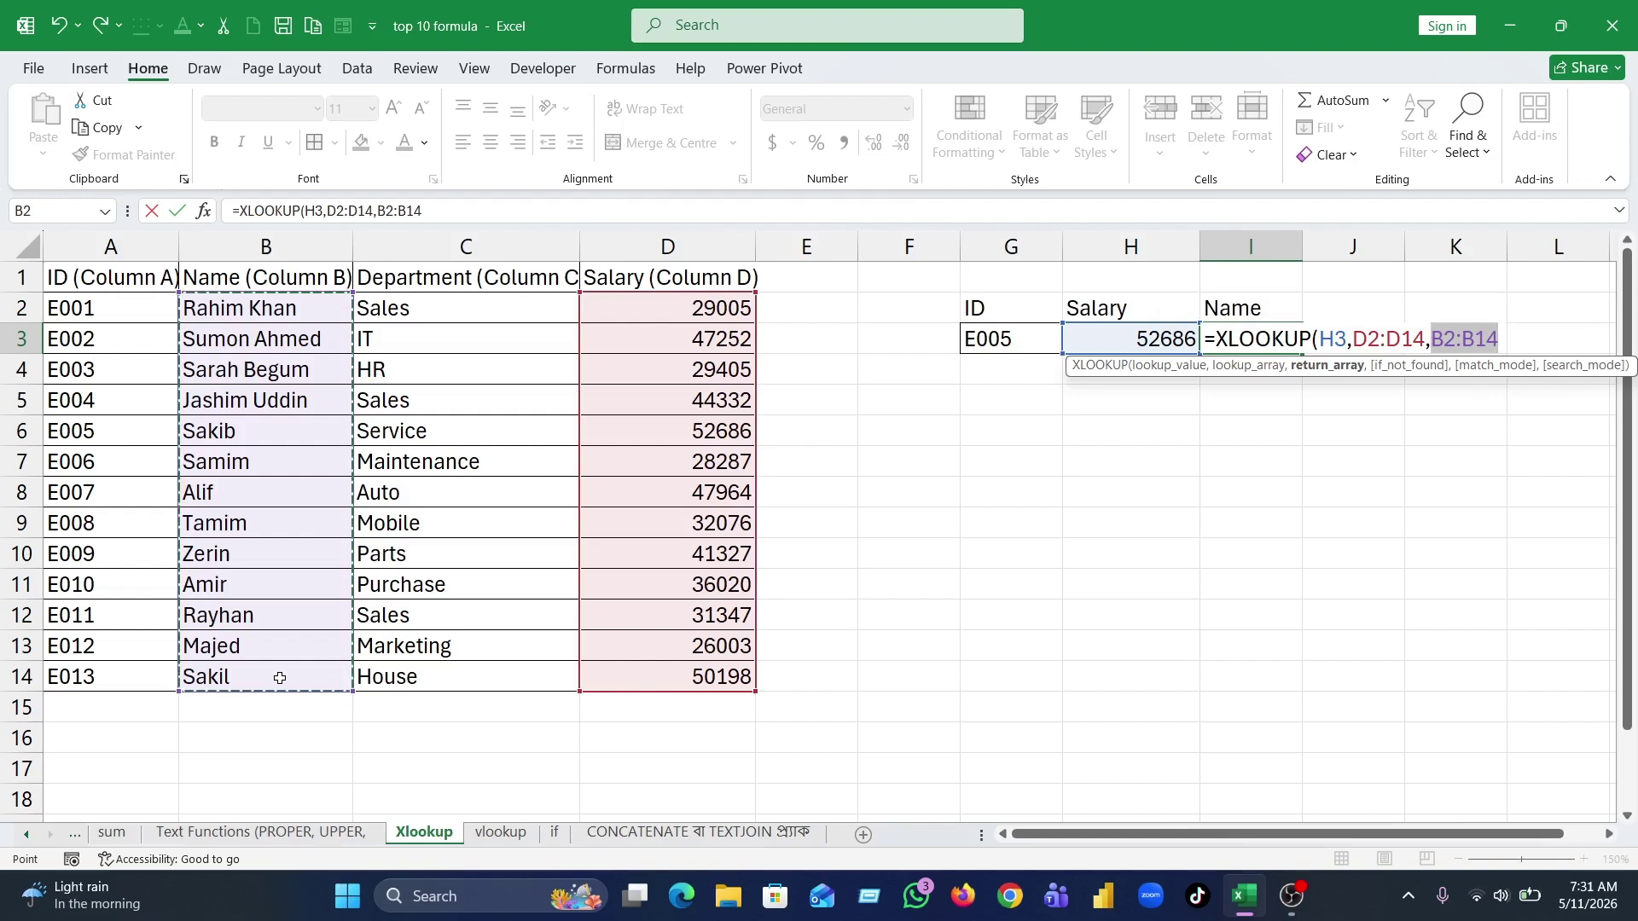
{"action": "type", "text": ")"}
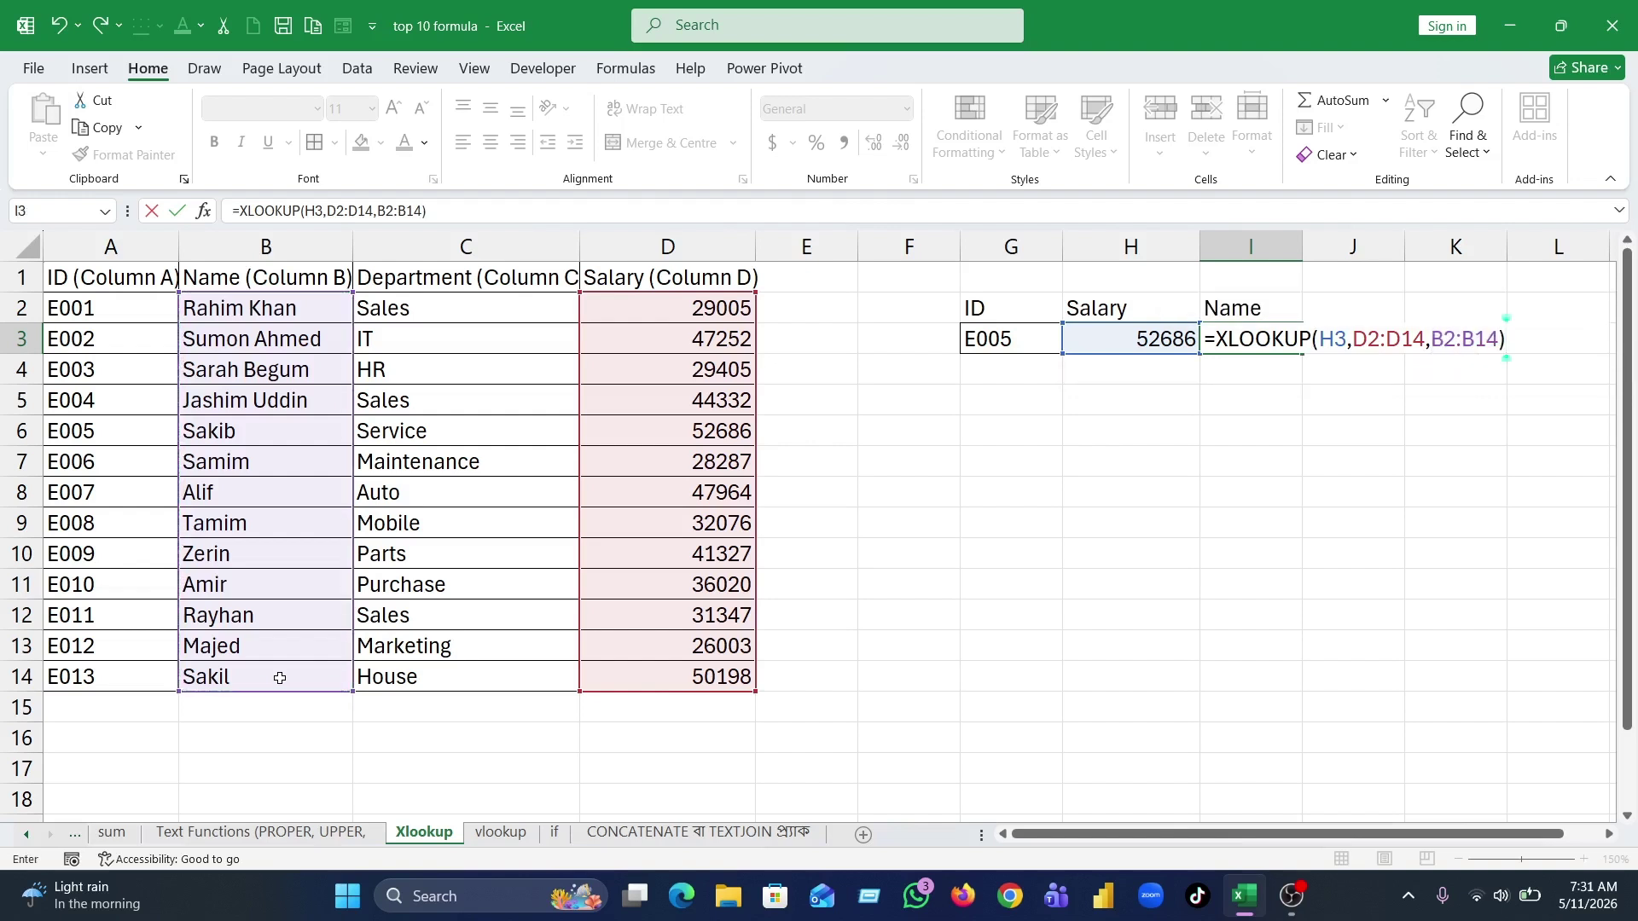
{"action": "key", "text": "Return"}
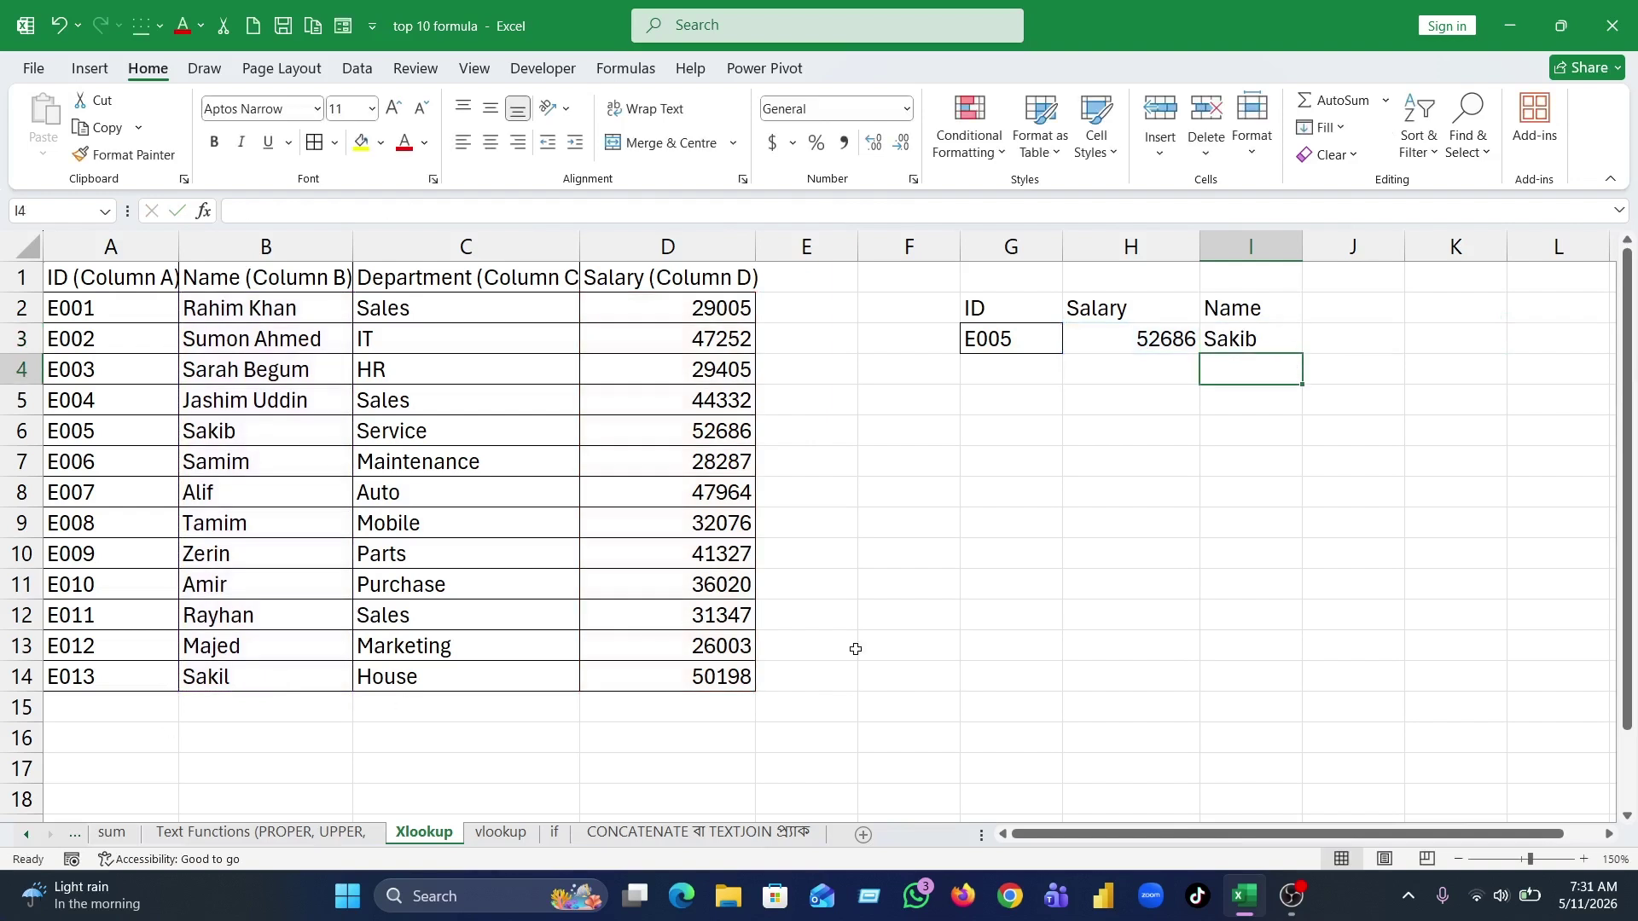
- Widen column I slightly and inspect the lookup formulas in cells H3 and I3
{"action": "left_click", "coordinate": [1275, 343]}
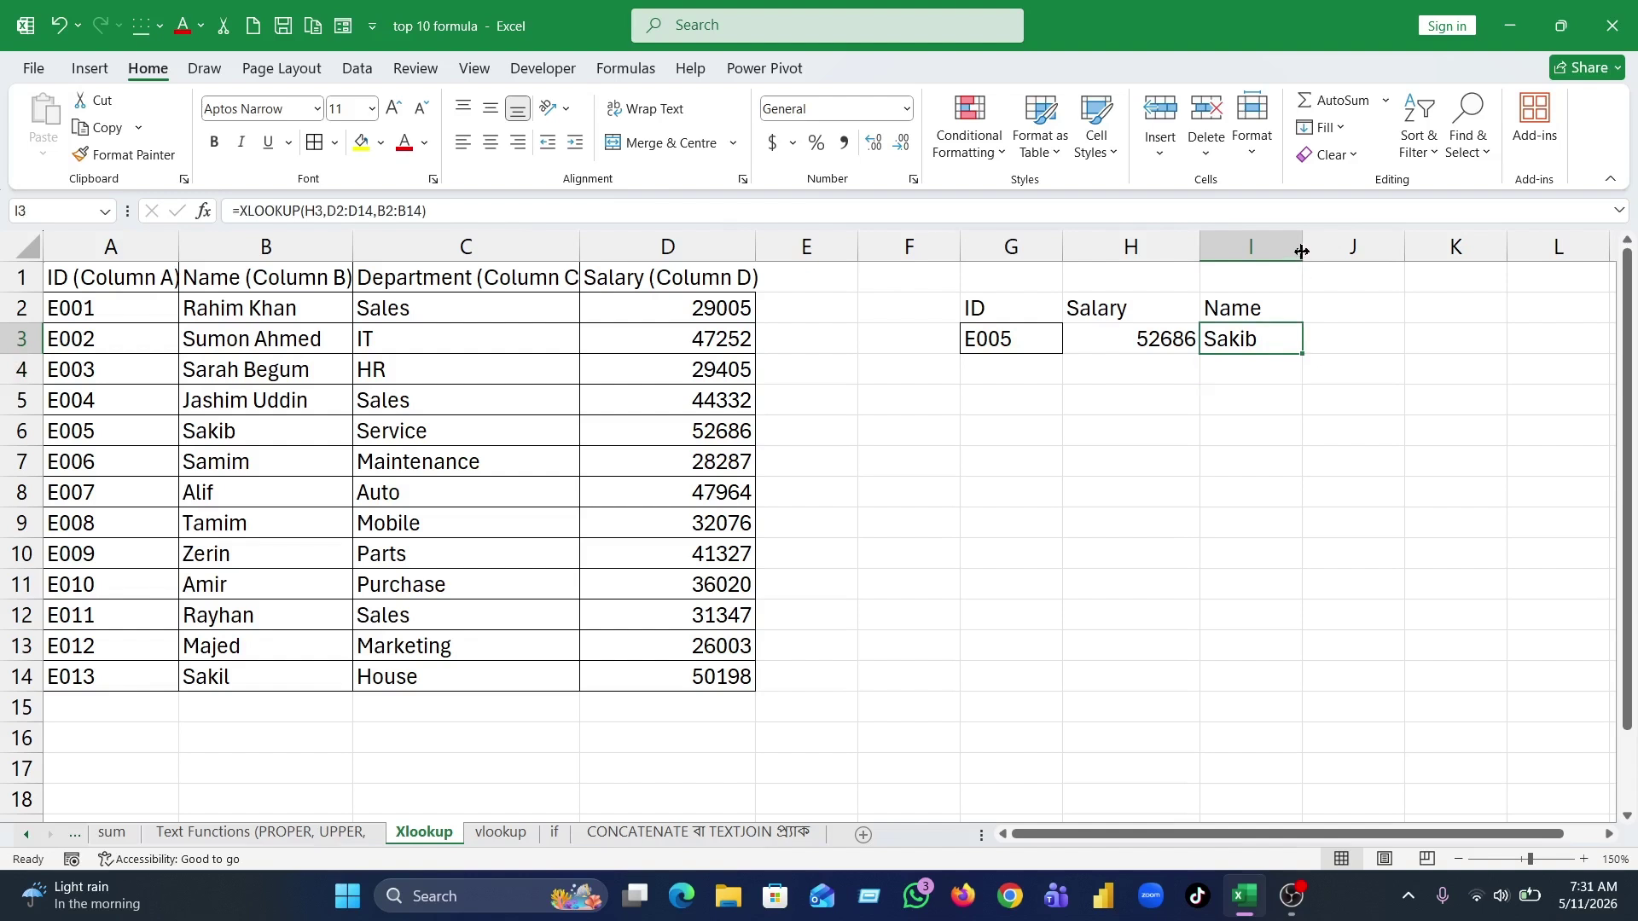
{"action": "left_click_drag", "start_coordinate": [1302, 248], "coordinate": [1337, 262]}
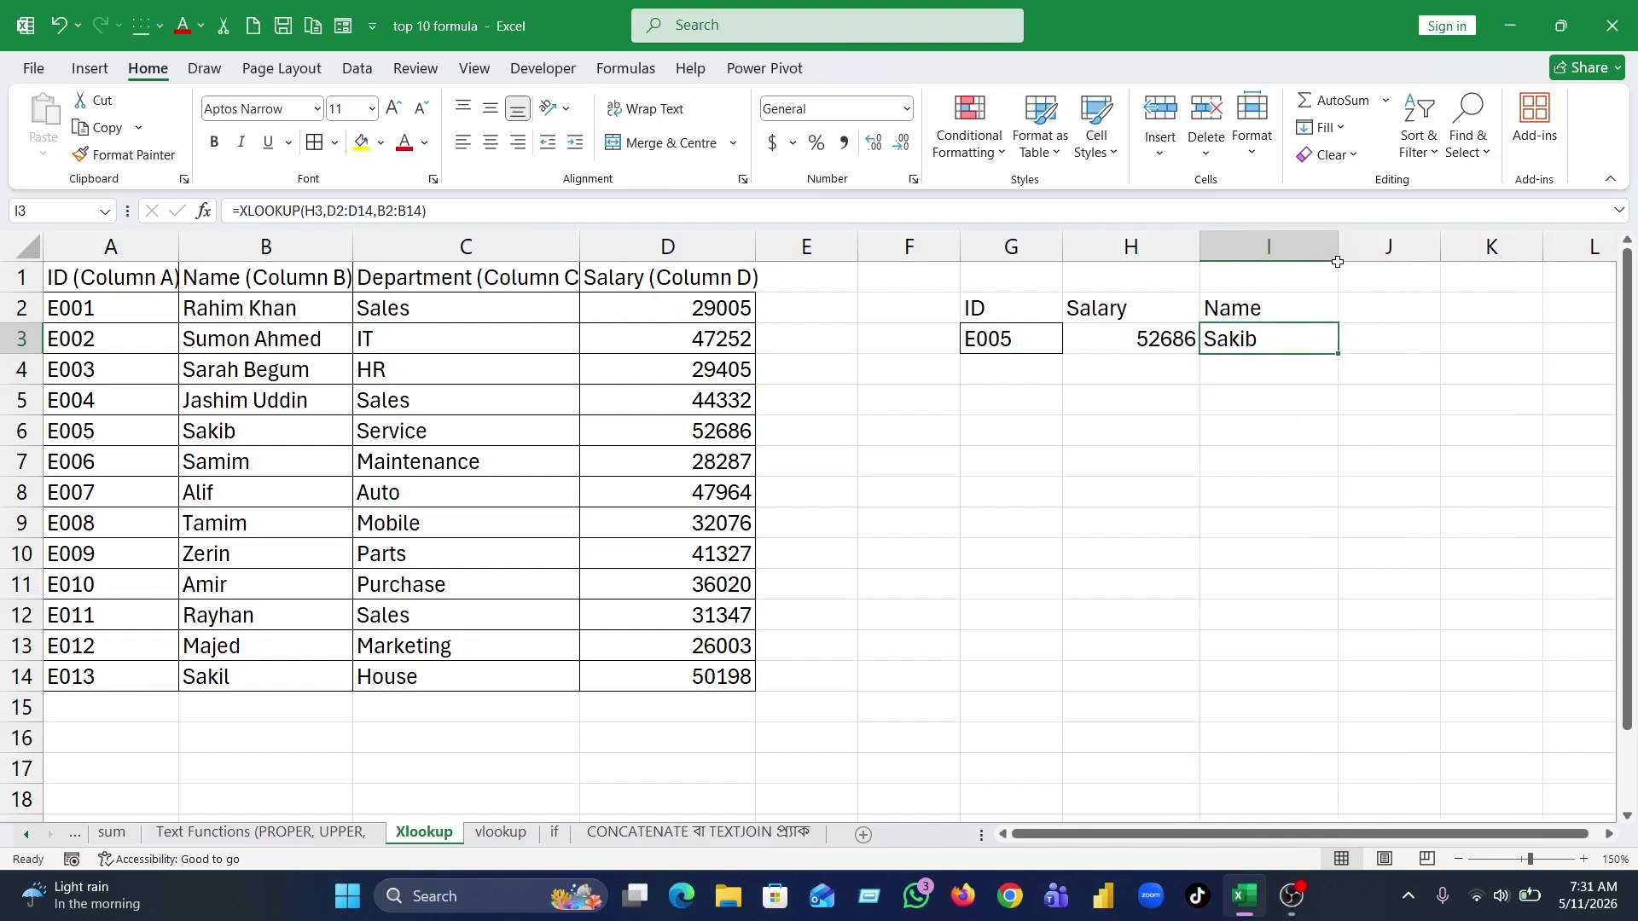
{"action": "left_click", "coordinate": [1239, 433]}
{"action": "left_click", "coordinate": [1262, 332]}
{"action": "left_click", "coordinate": [1116, 343]}
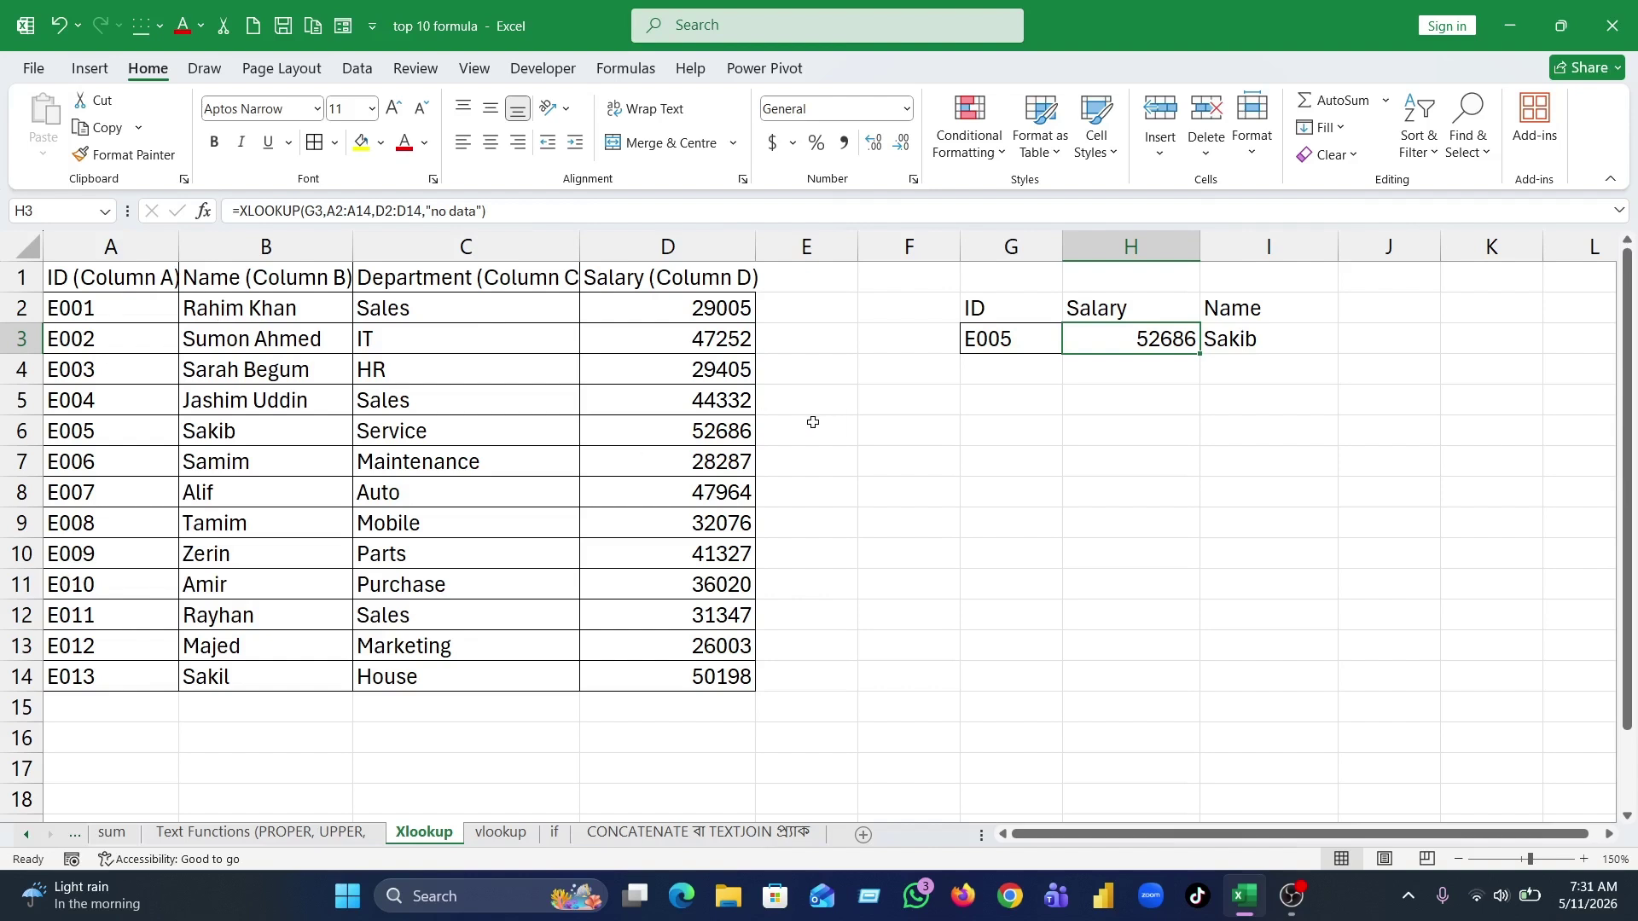
{"action": "left_click", "coordinate": [1248, 339]}
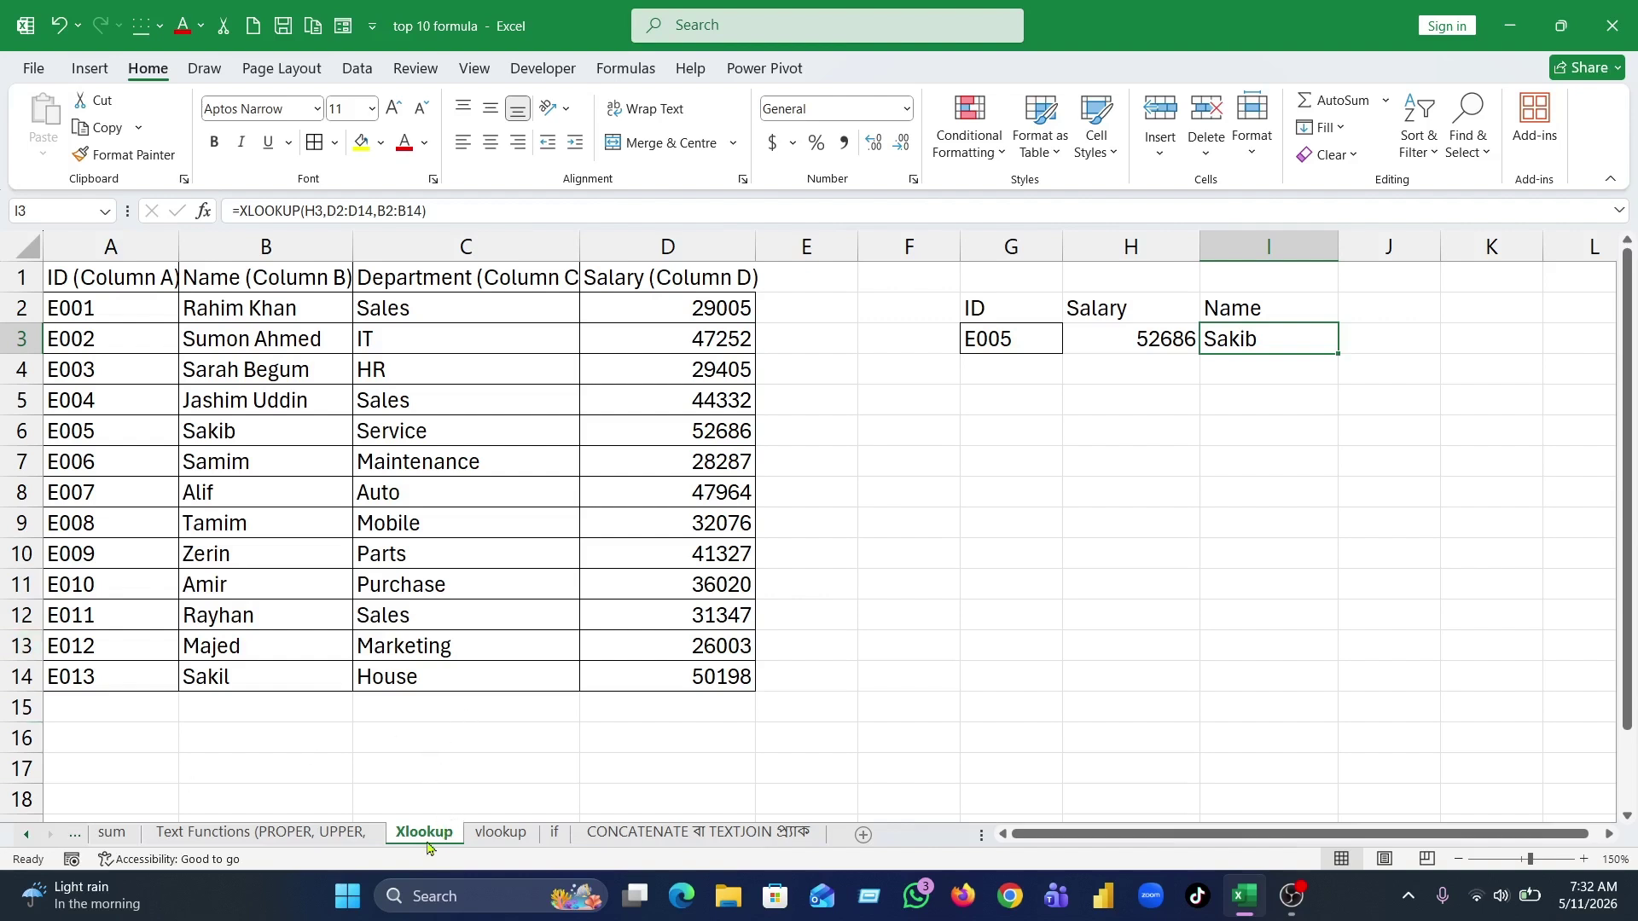
- Switch to the vlookup sheet and clear the existing IDs and salaries from the range F2:G5
{"action": "left_click", "coordinate": [499, 833]}
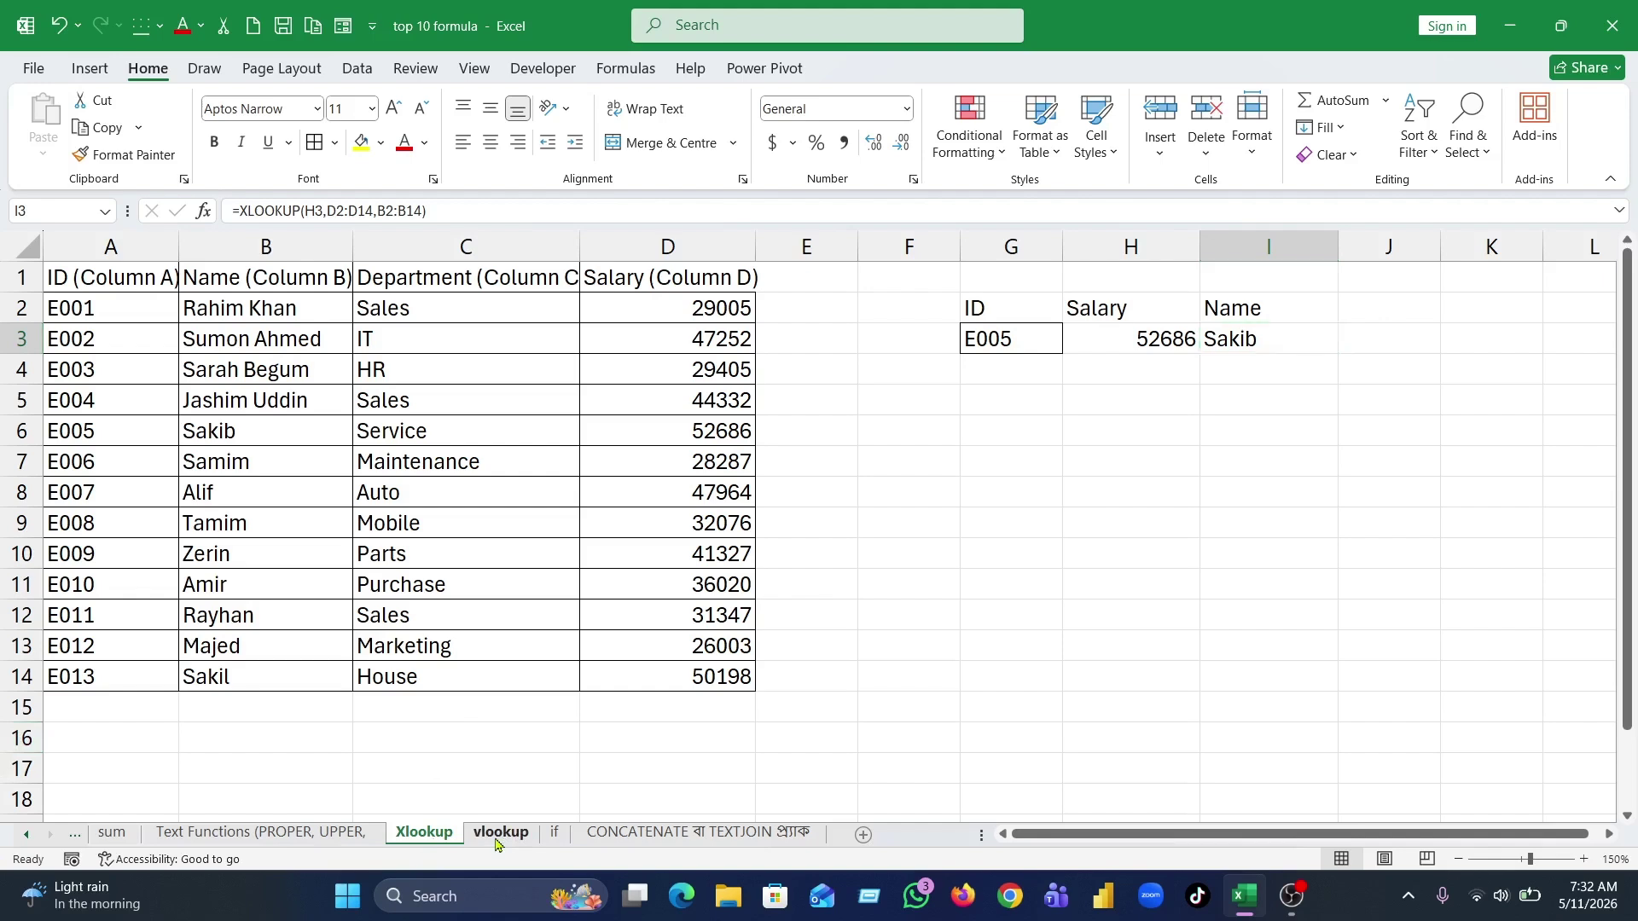
{"action": "left_click", "coordinate": [799, 688]}
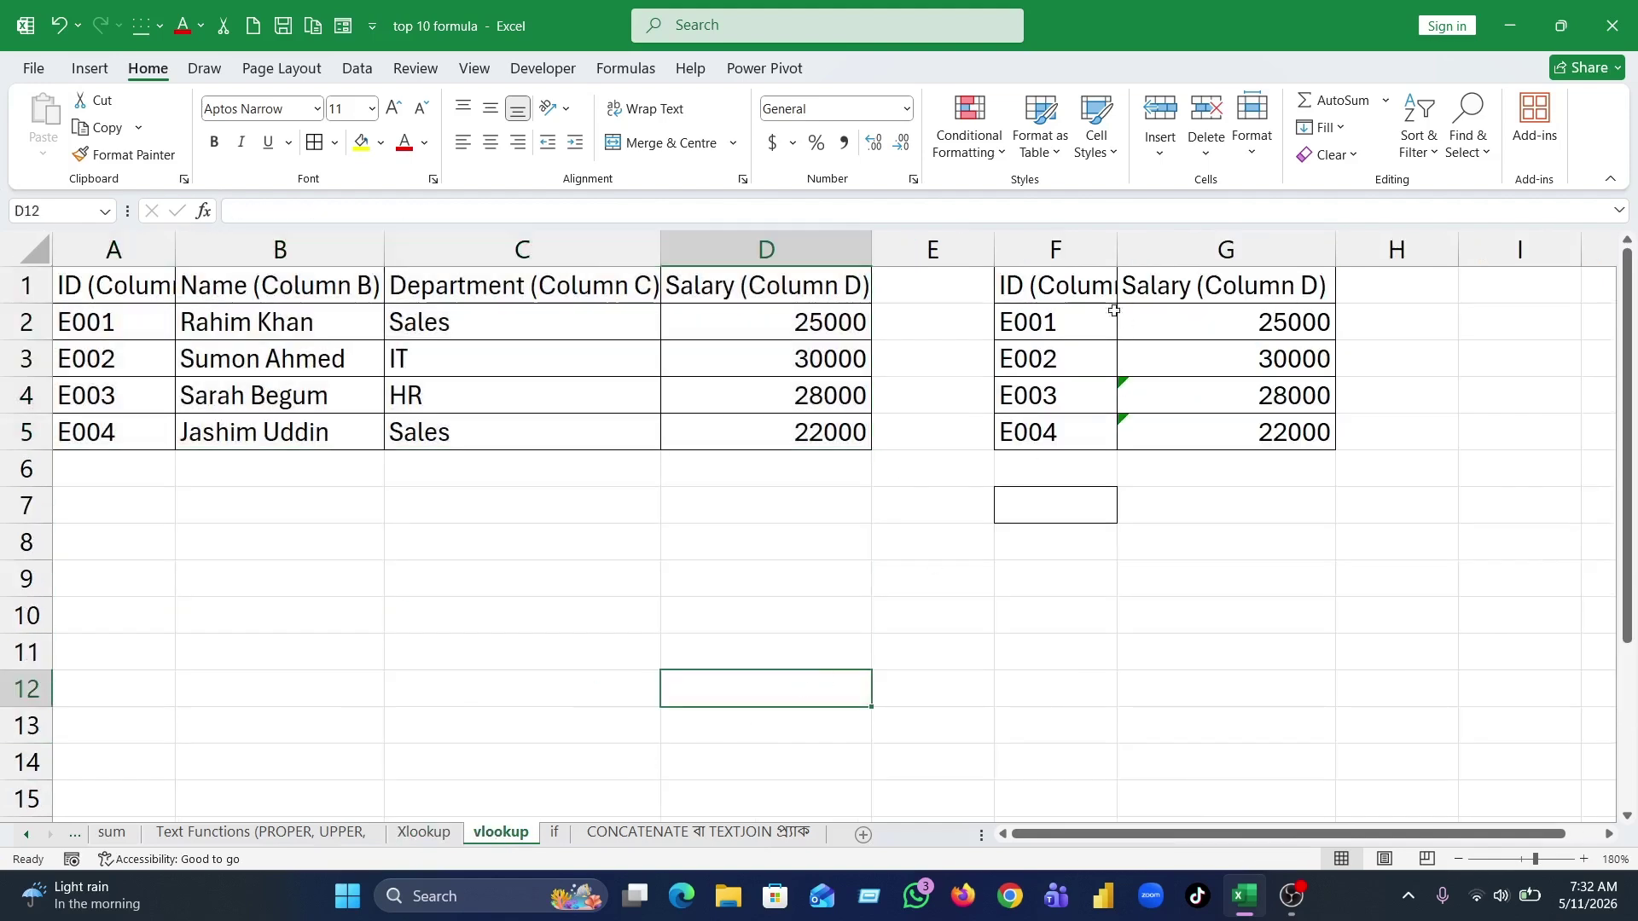
{"action": "left_click_drag", "start_coordinate": [1020, 322], "coordinate": [1265, 438]}
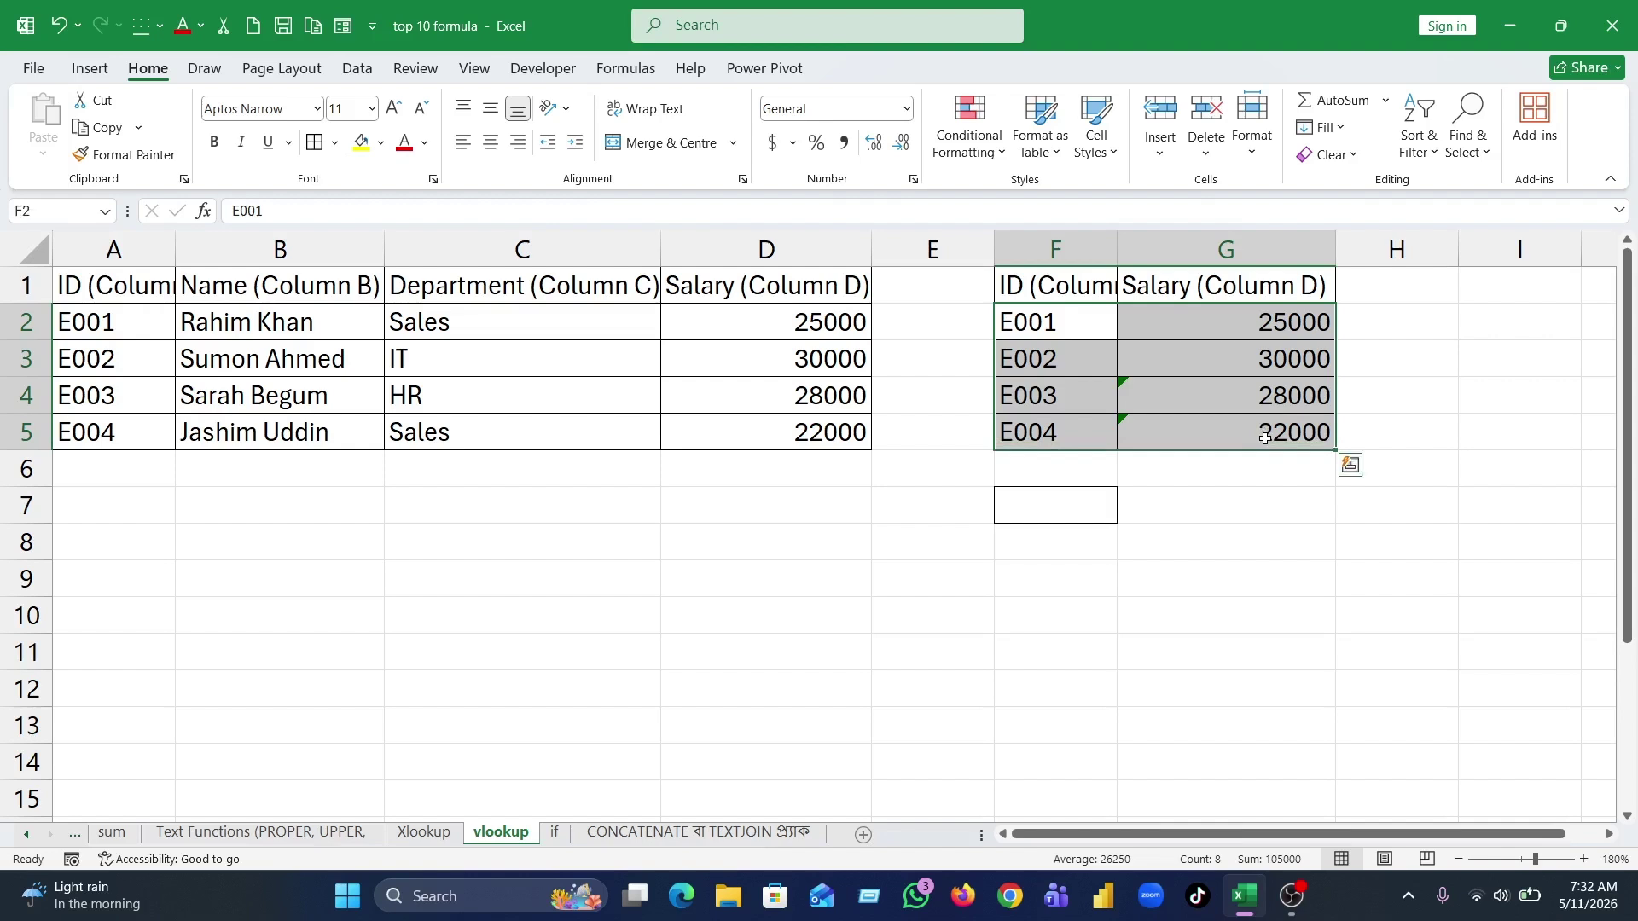
{"action": "key", "text": "Delete"}
{"action": "left_click", "coordinate": [1155, 585]}
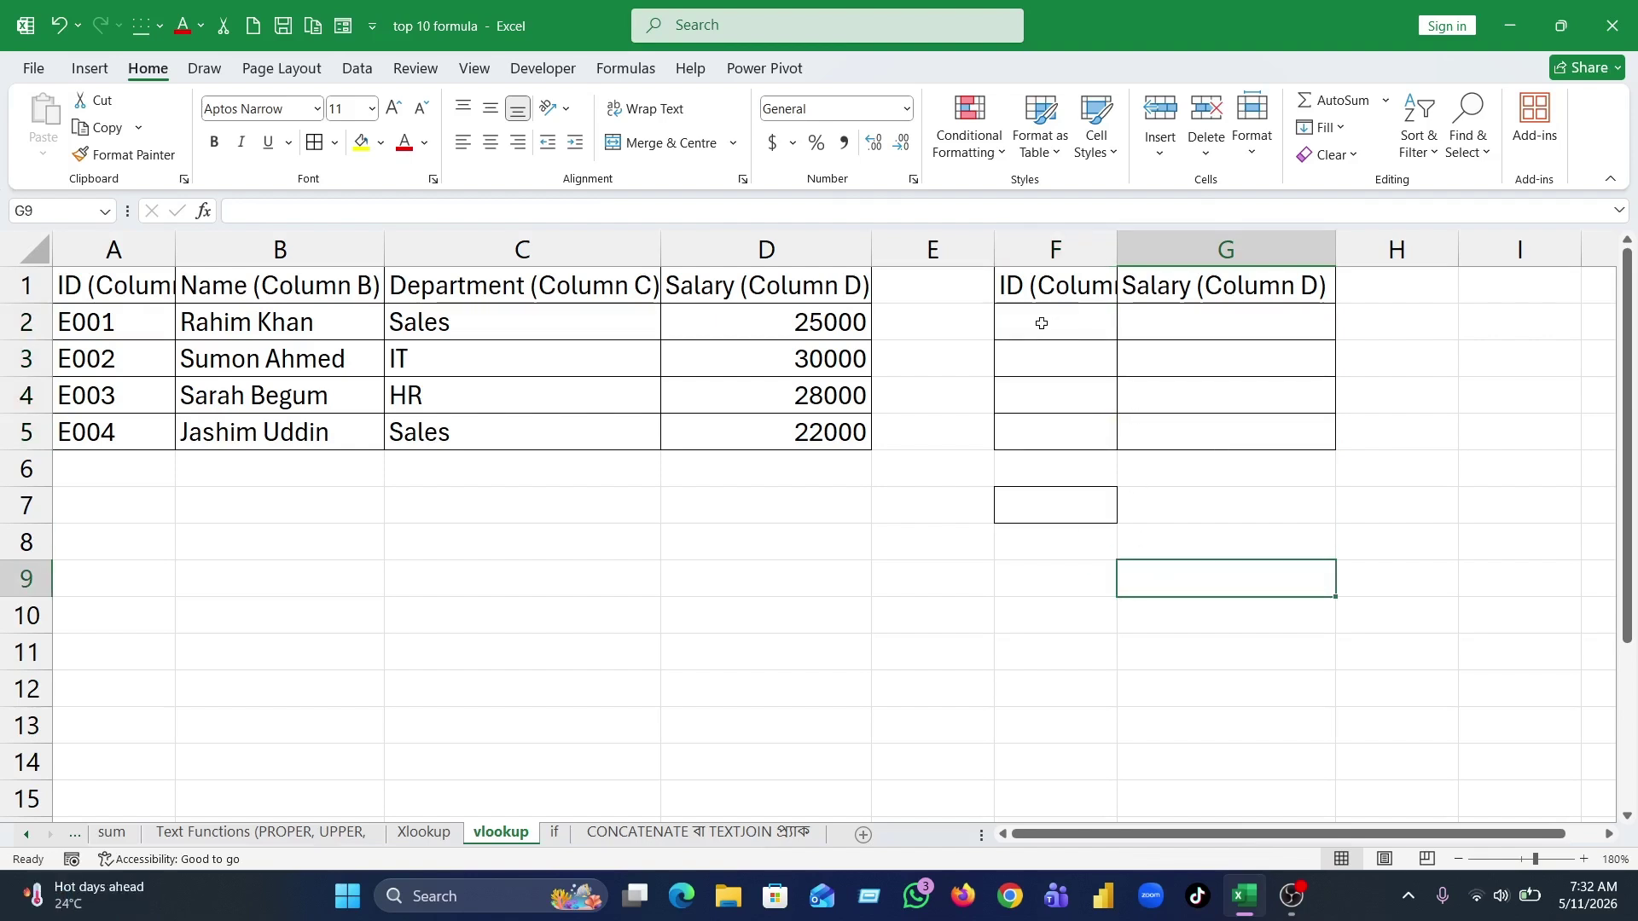
- Look up the salary by ID by entering =VLOOKUP(F2,A2:D5,4) in cell G2
{"action": "left_click", "coordinate": [1175, 317]}
{"action": "type", "text": "="}
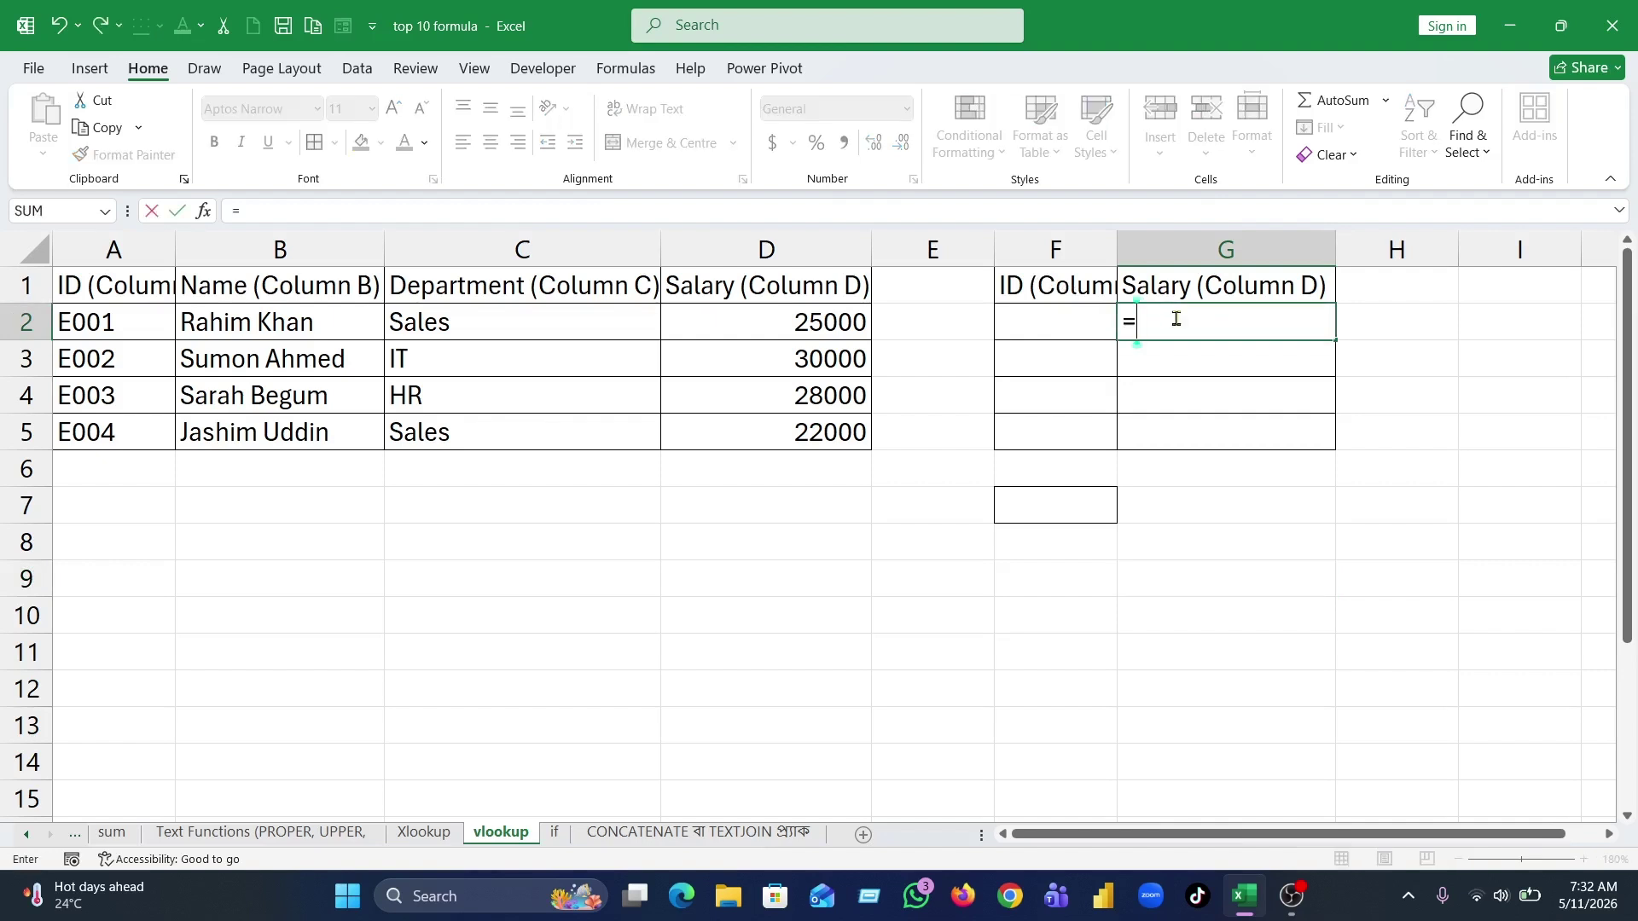
{"action": "type", "text": "v"}
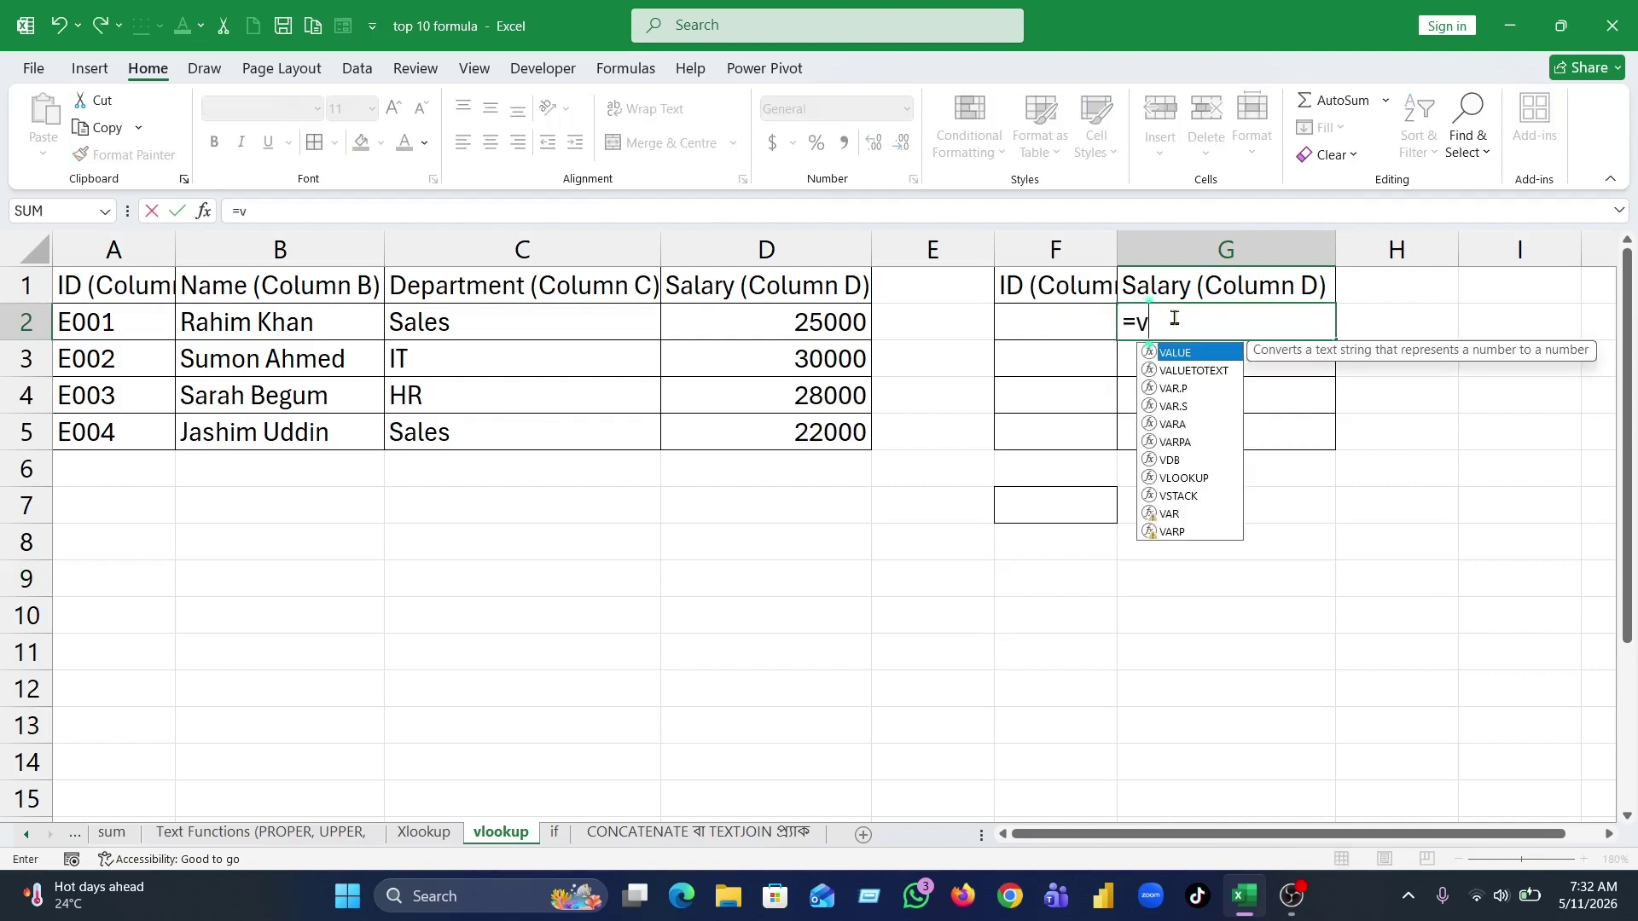
{"action": "type", "text": "look"}
{"action": "key", "text": "Tab"}
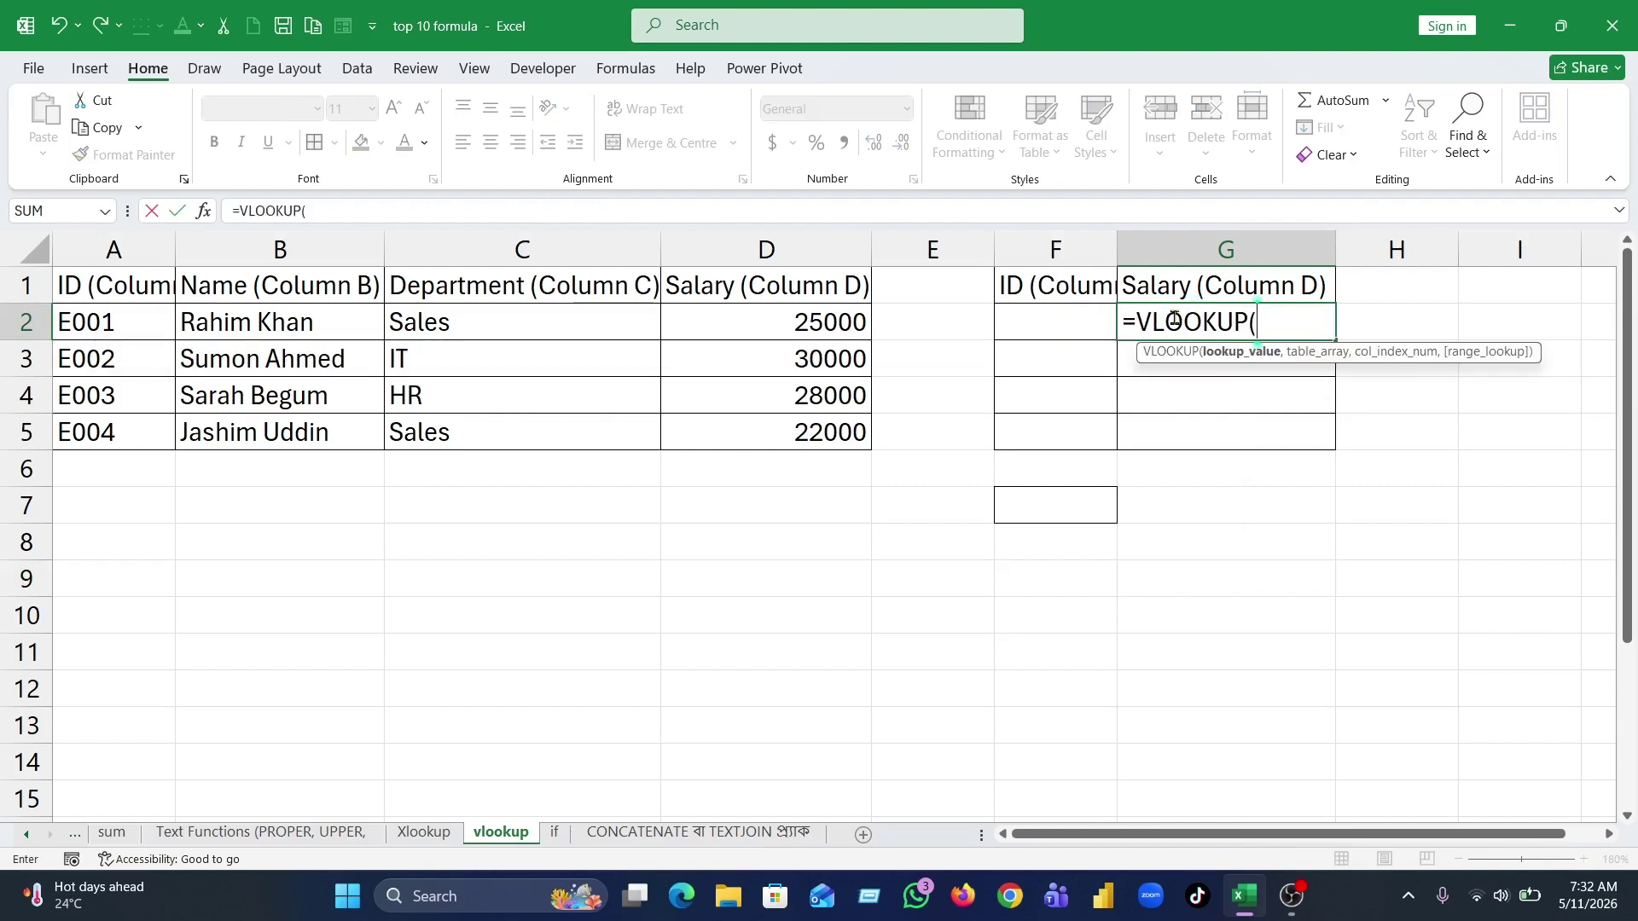
{"action": "left_click", "coordinate": [1055, 324]}
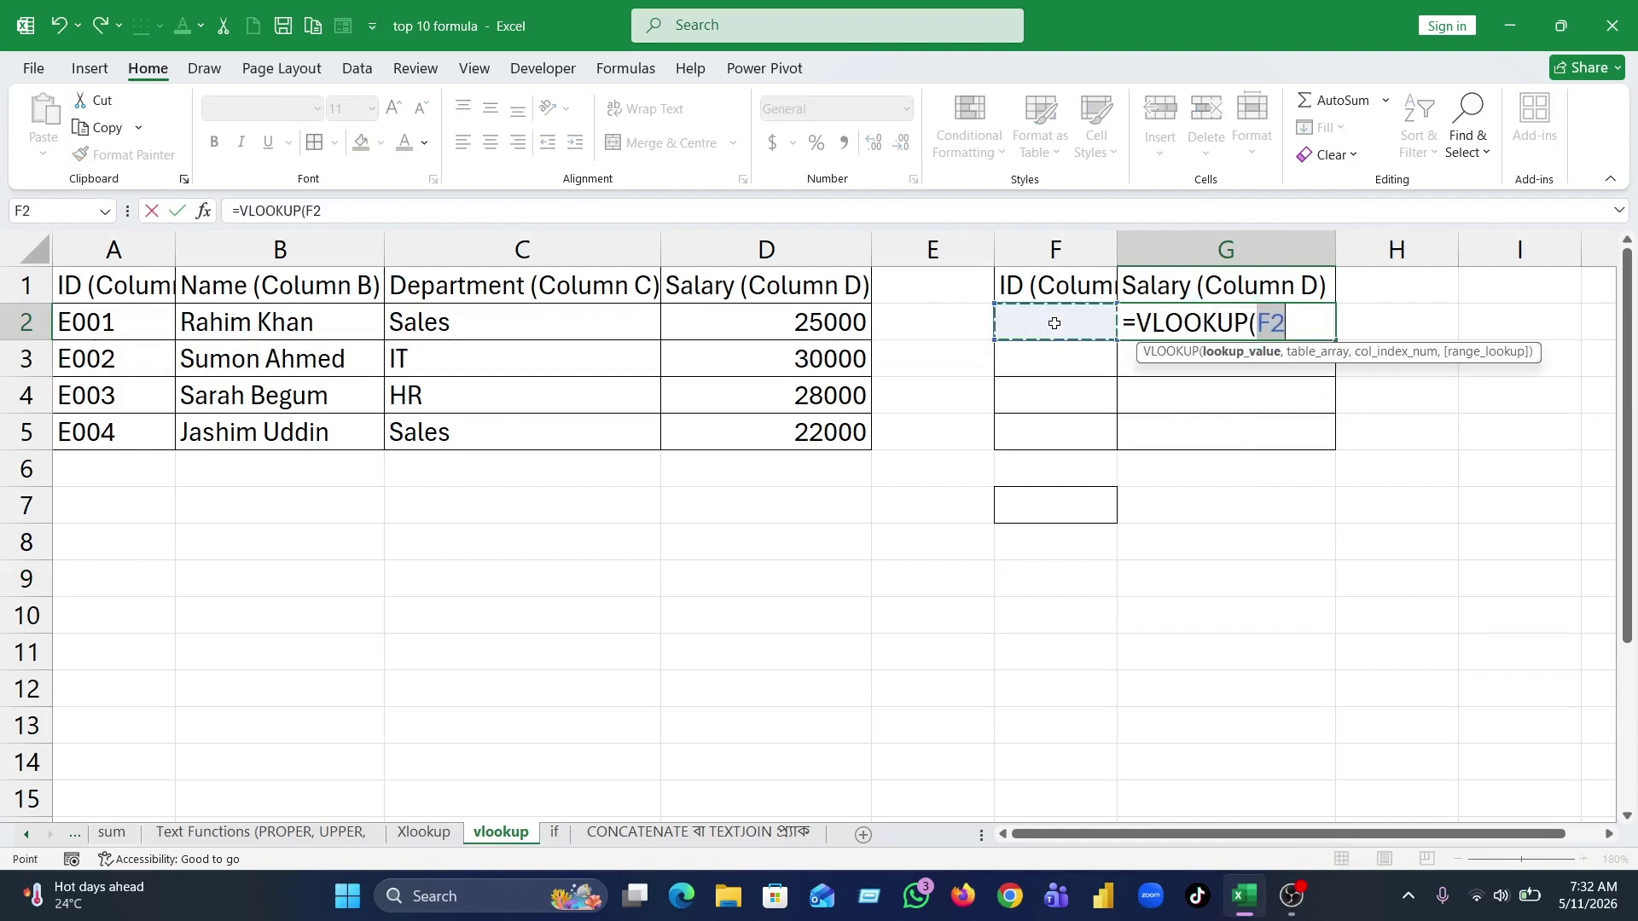
{"action": "type", "text": ","}
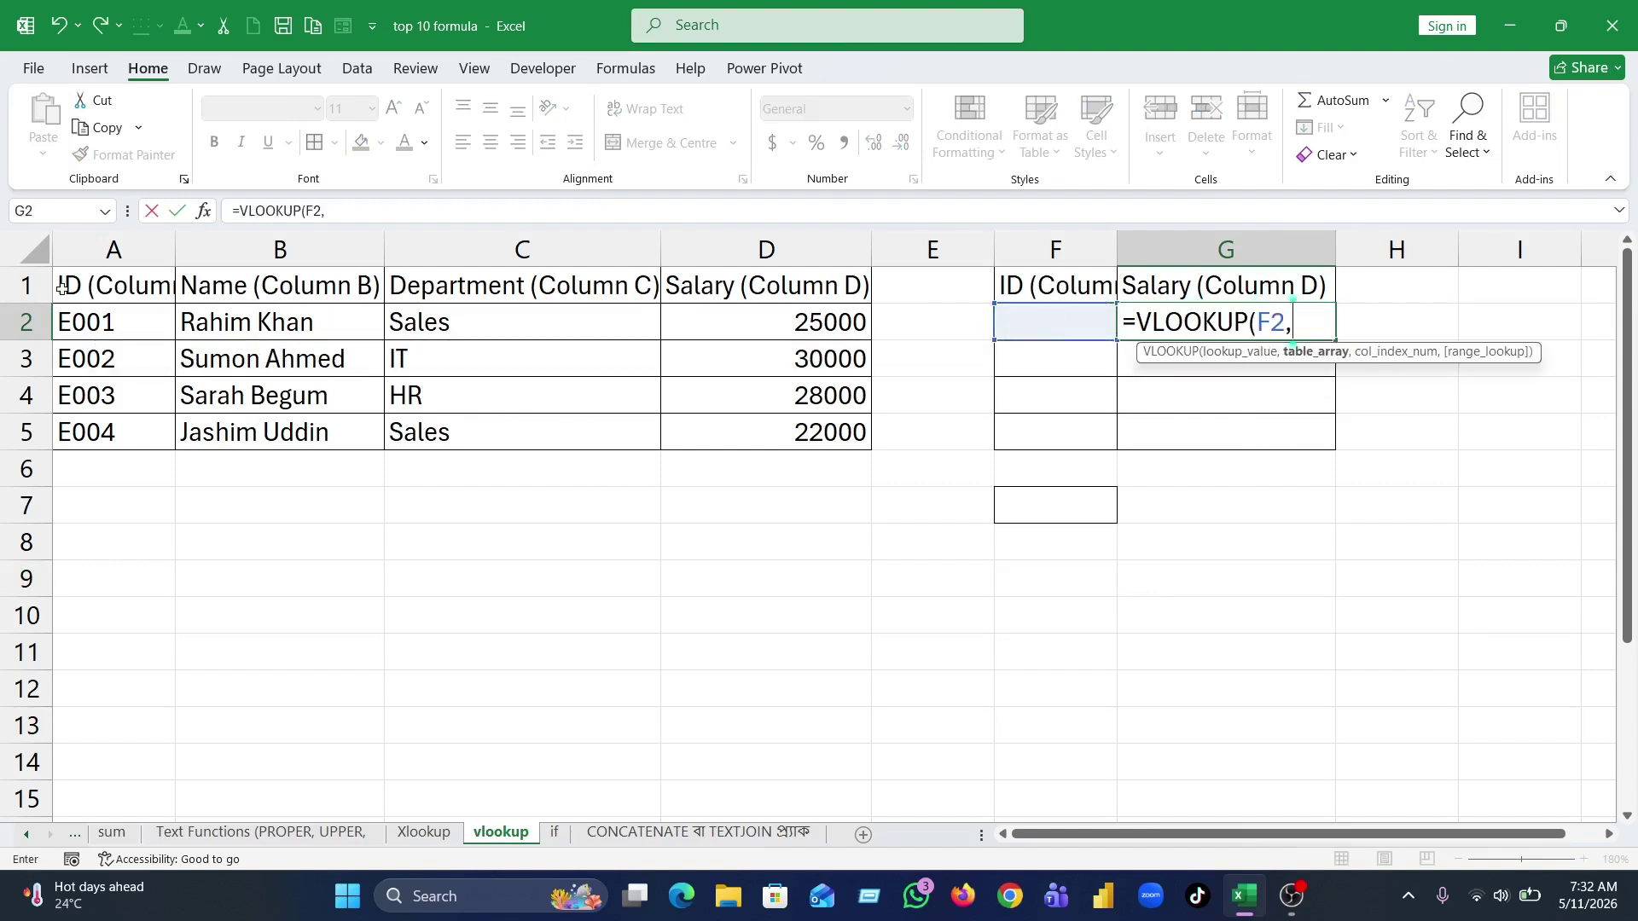
{"action": "left_click_drag", "start_coordinate": [66, 320], "coordinate": [765, 431]}
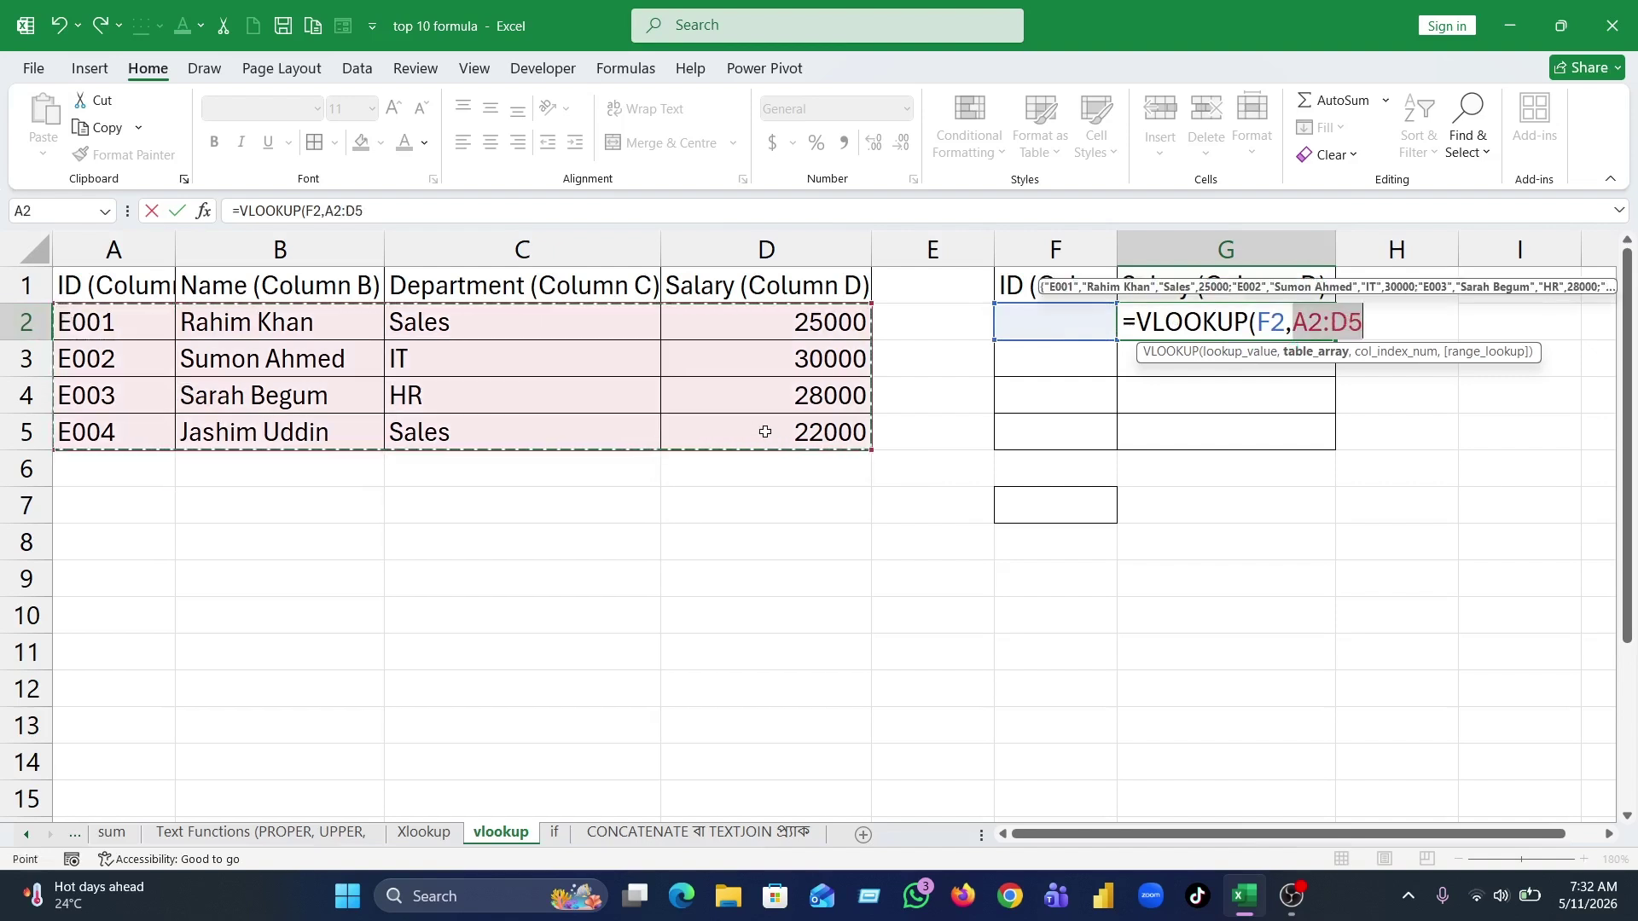
{"action": "type", "text": ","}
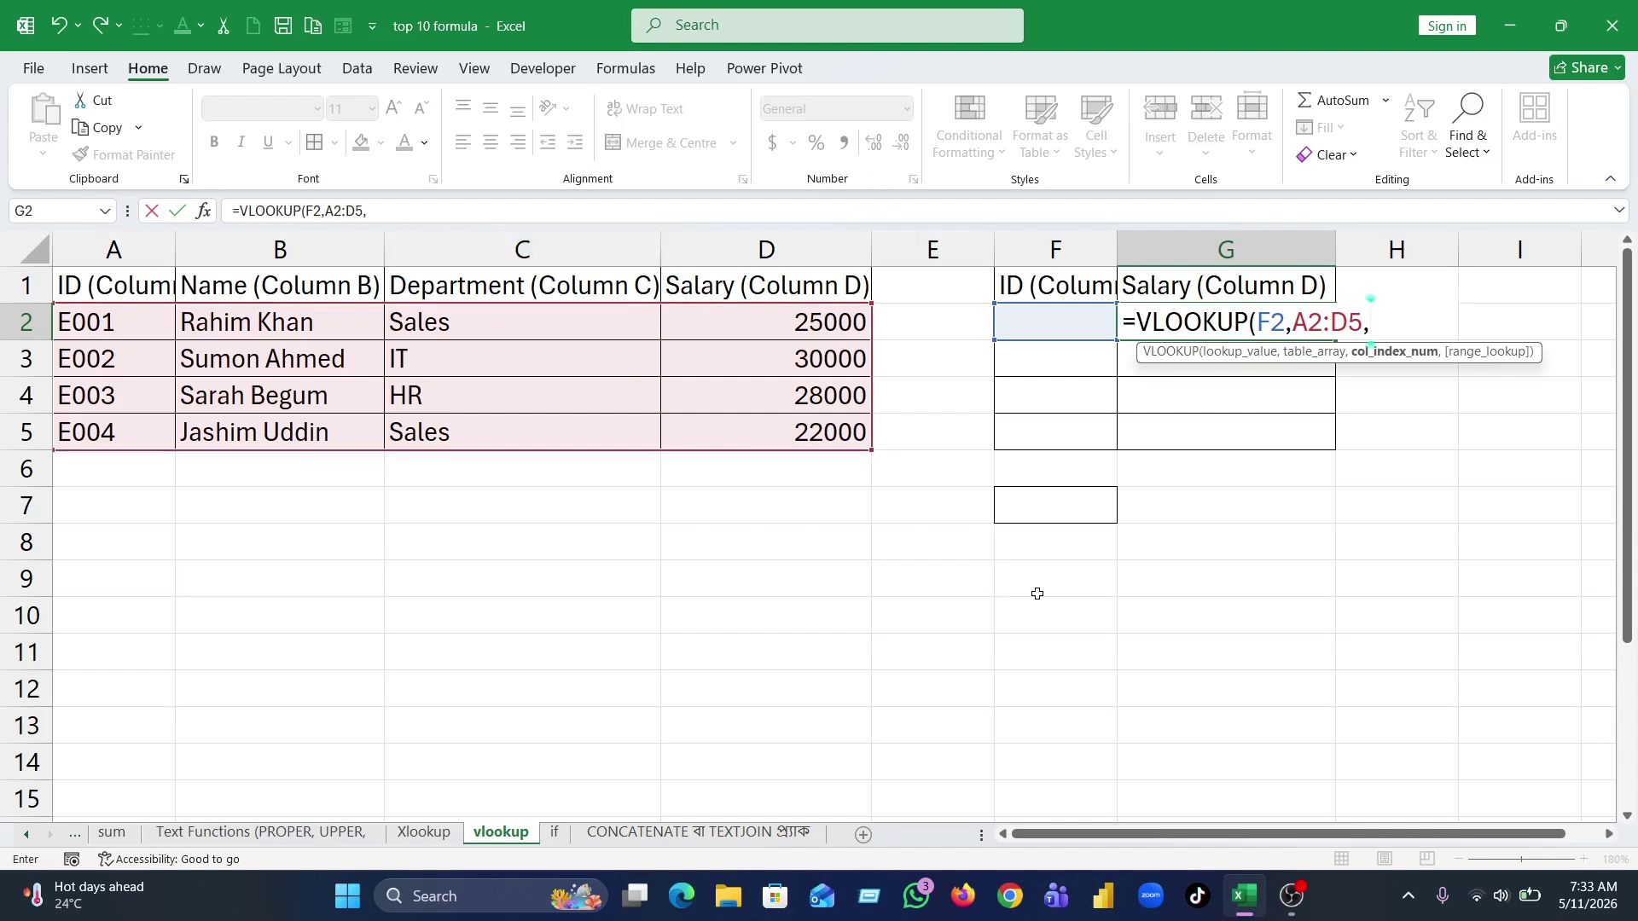
{"action": "type", "text": "4)"}
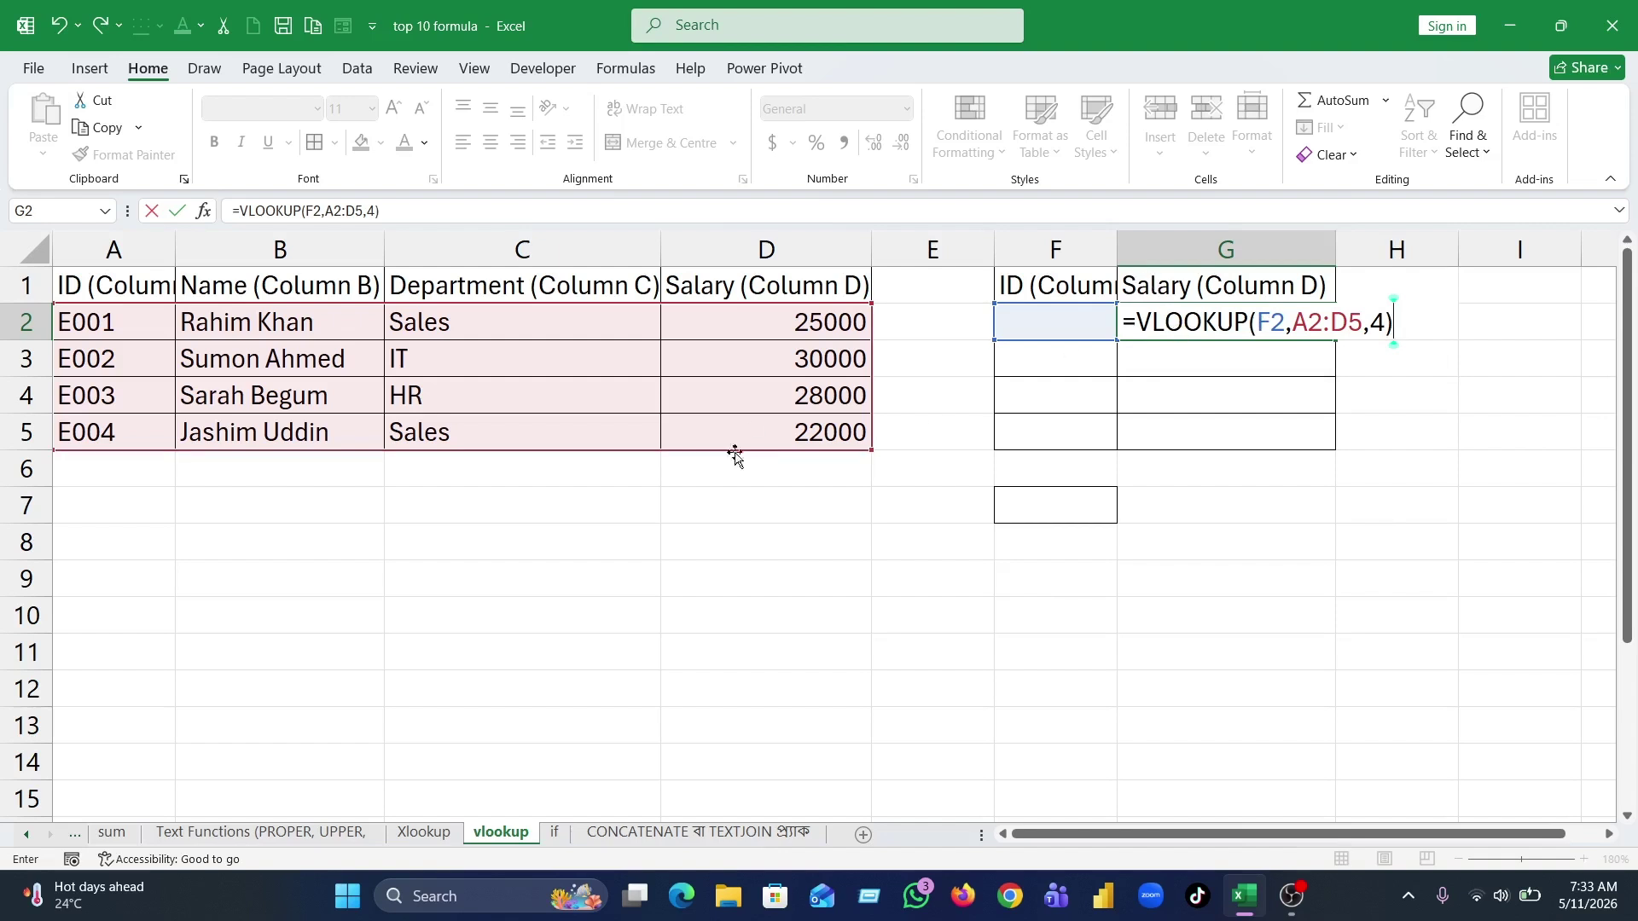
{"action": "key", "text": "Return"}
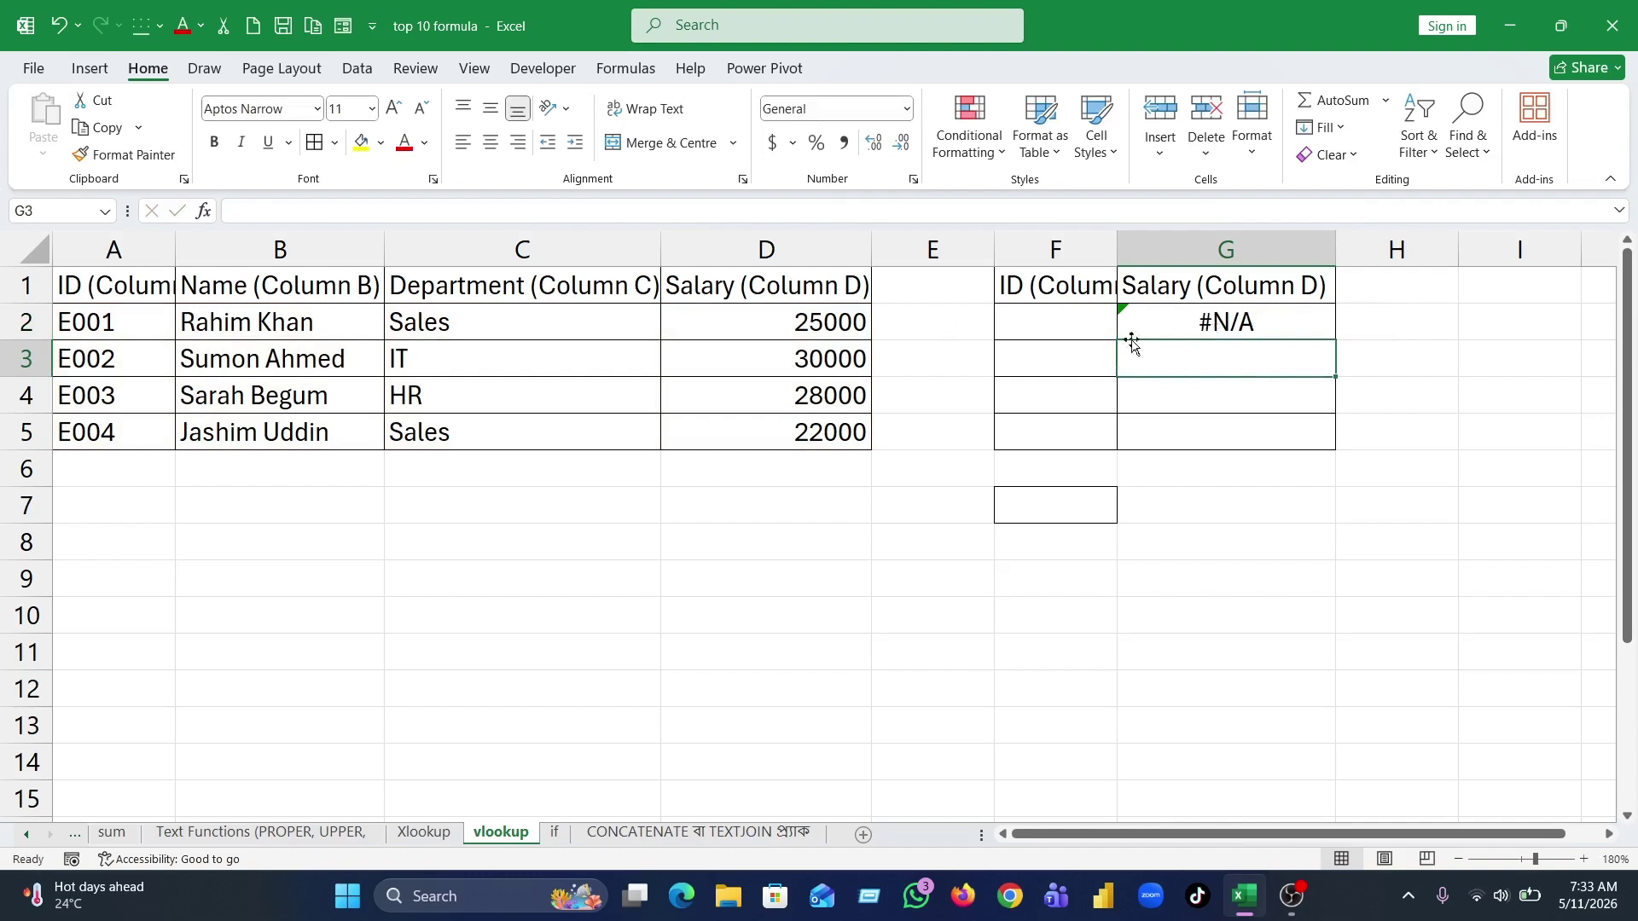
- Copy the employee ID from cell A4 into lookup cell F2 and inspect the VLOOKUP formula in G2
{"action": "left_click", "coordinate": [1075, 327]}
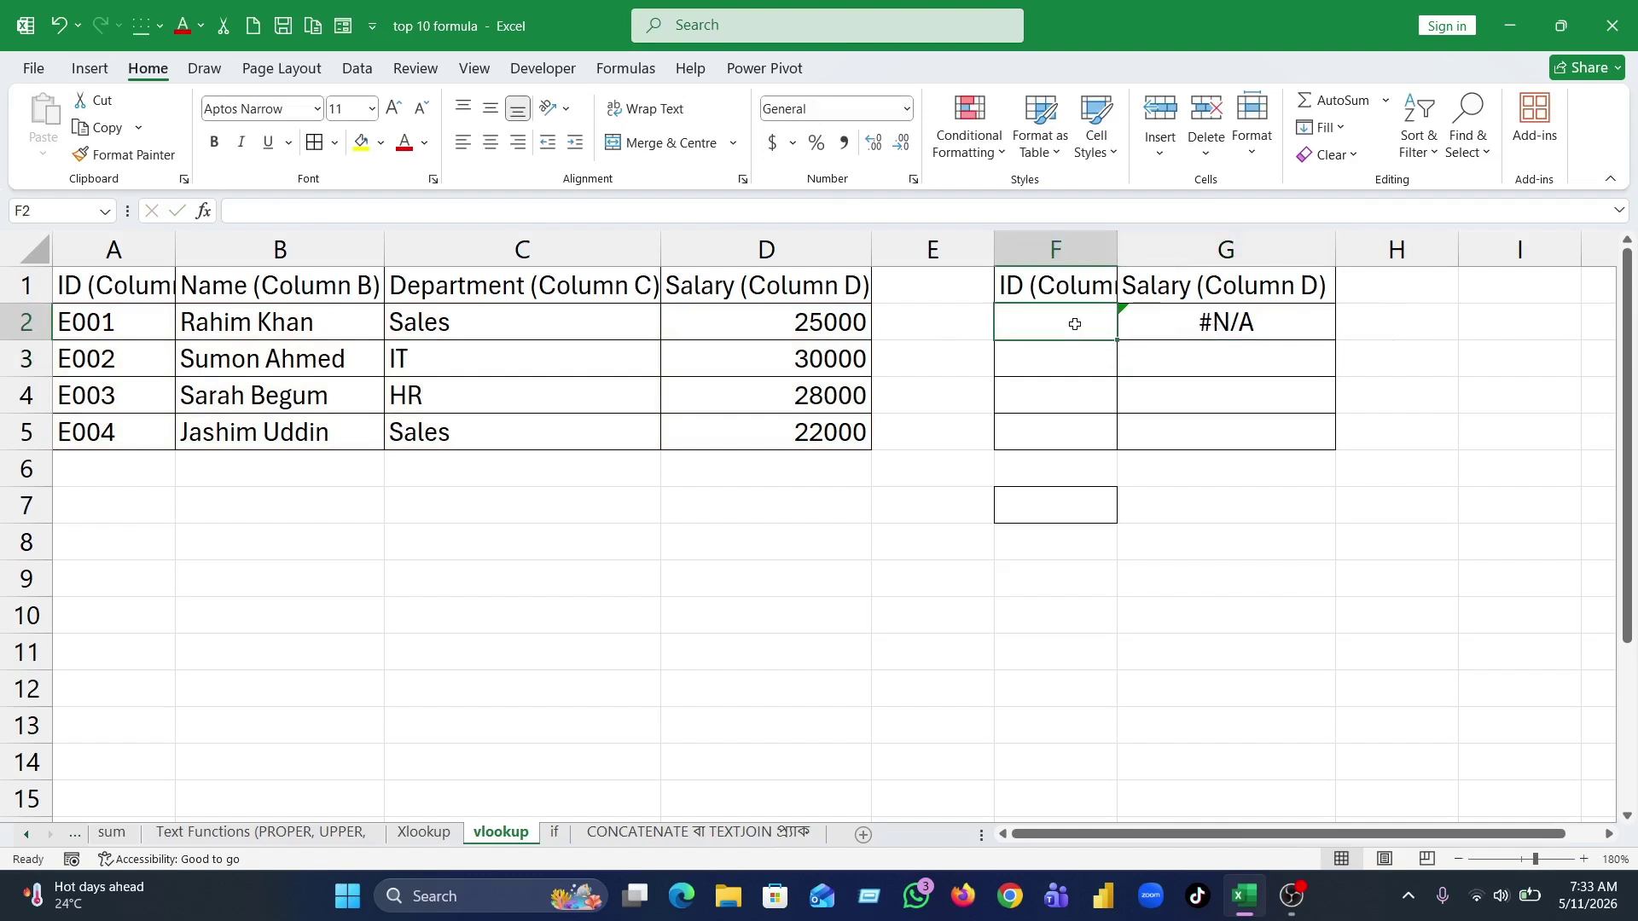
{"action": "left_click", "coordinate": [91, 403]}
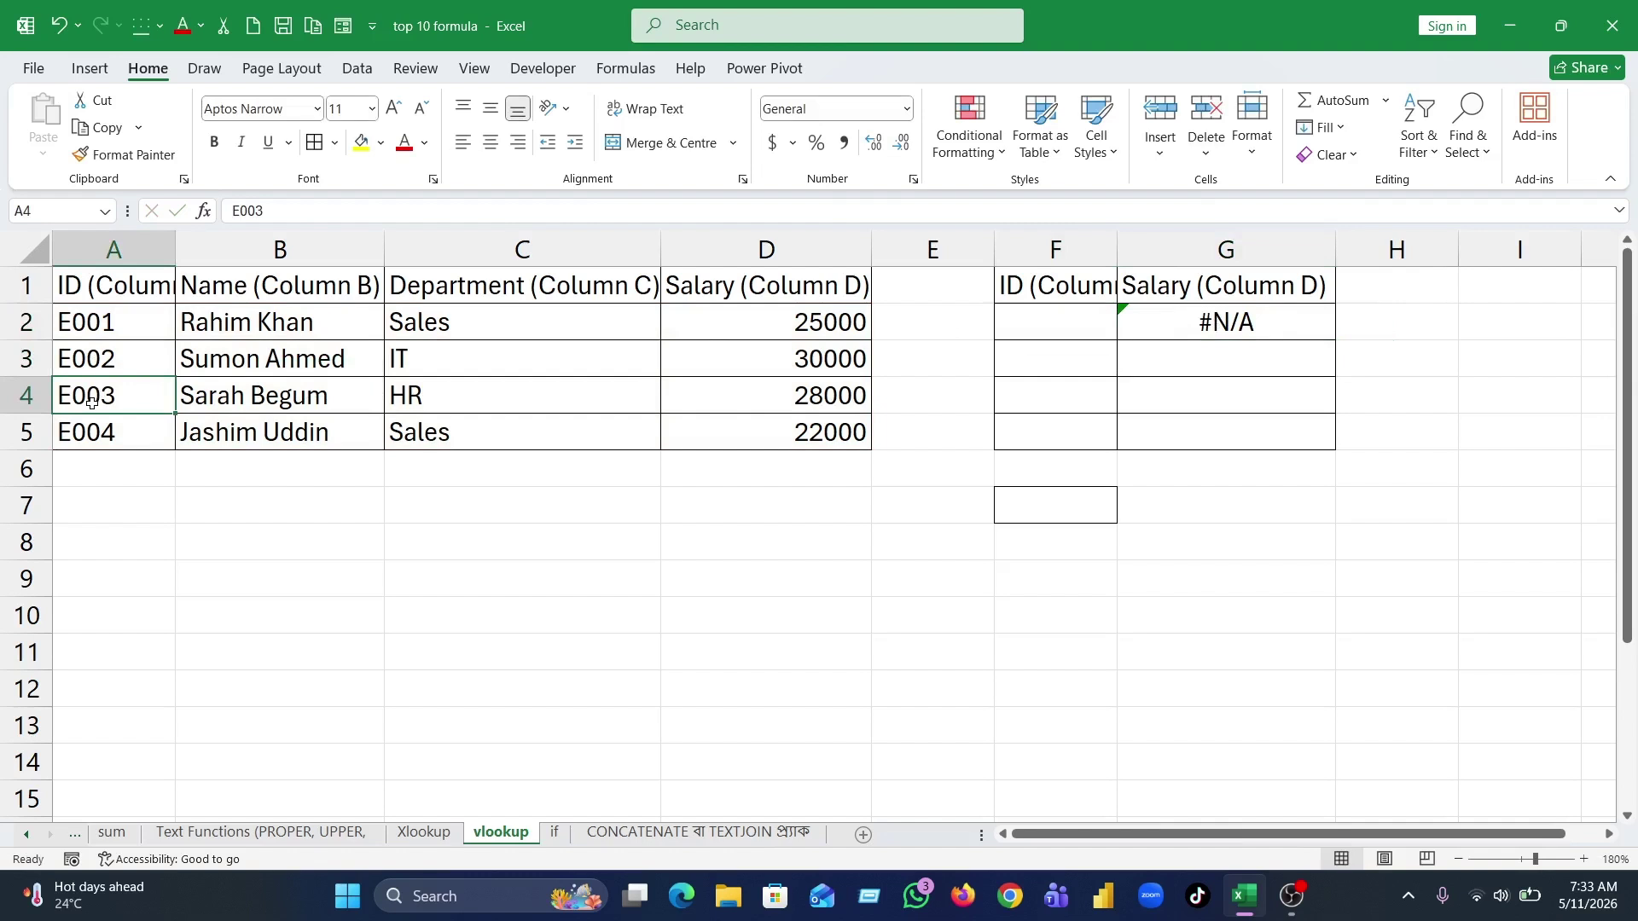
{"action": "key", "text": "ctrl+c"}
{"action": "left_click", "coordinate": [1015, 329]}
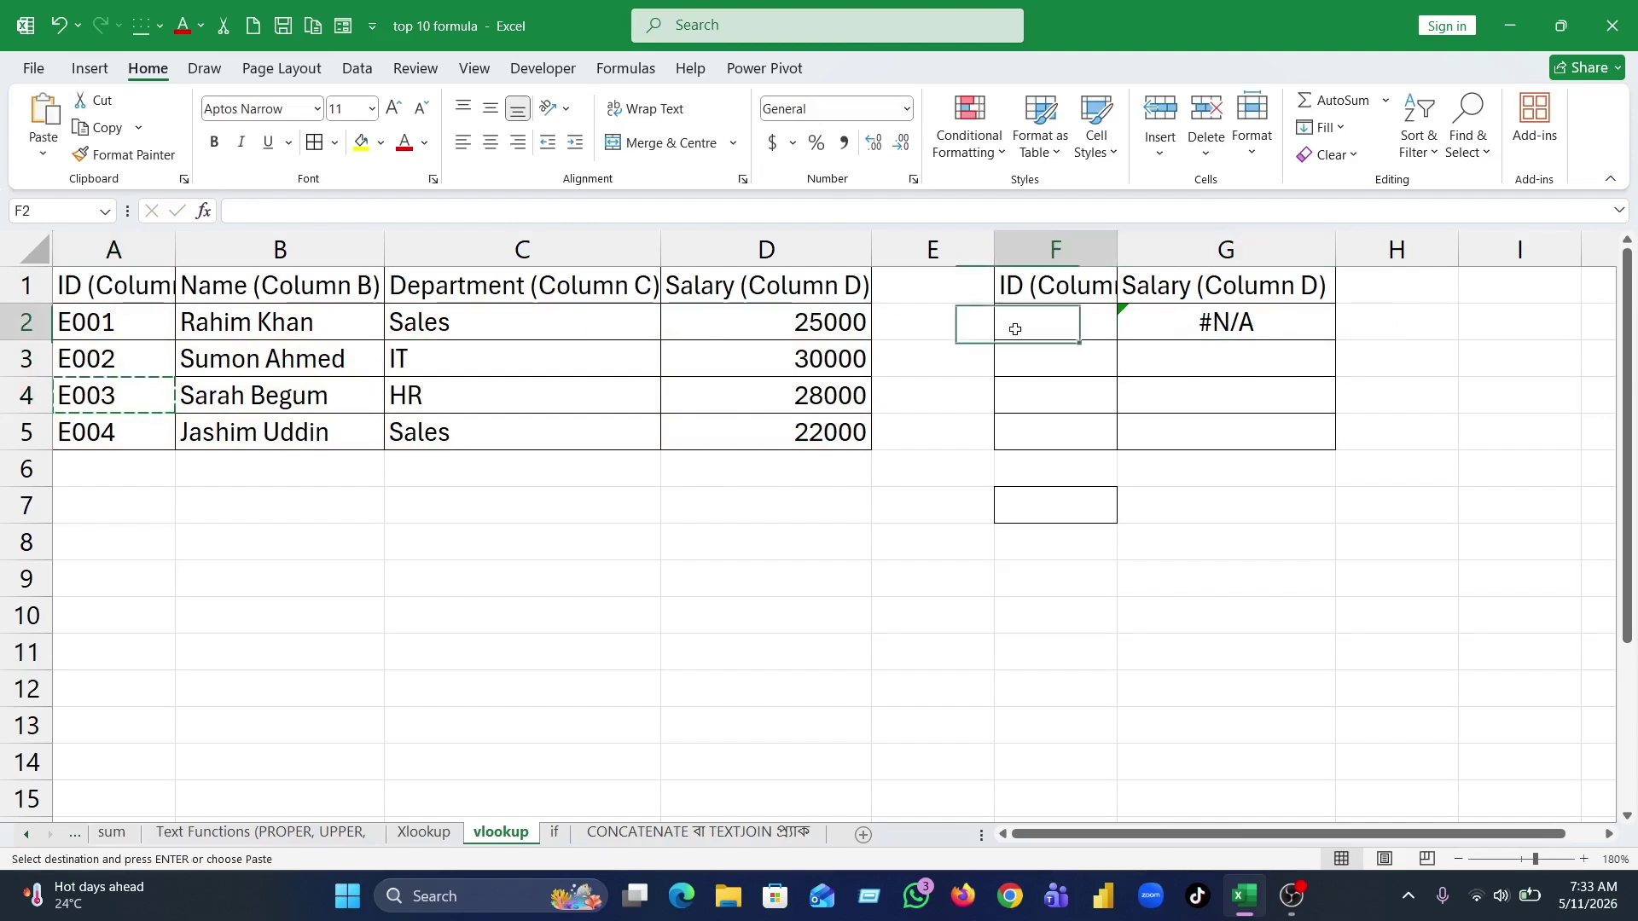
{"action": "key", "text": "ctrl+v"}
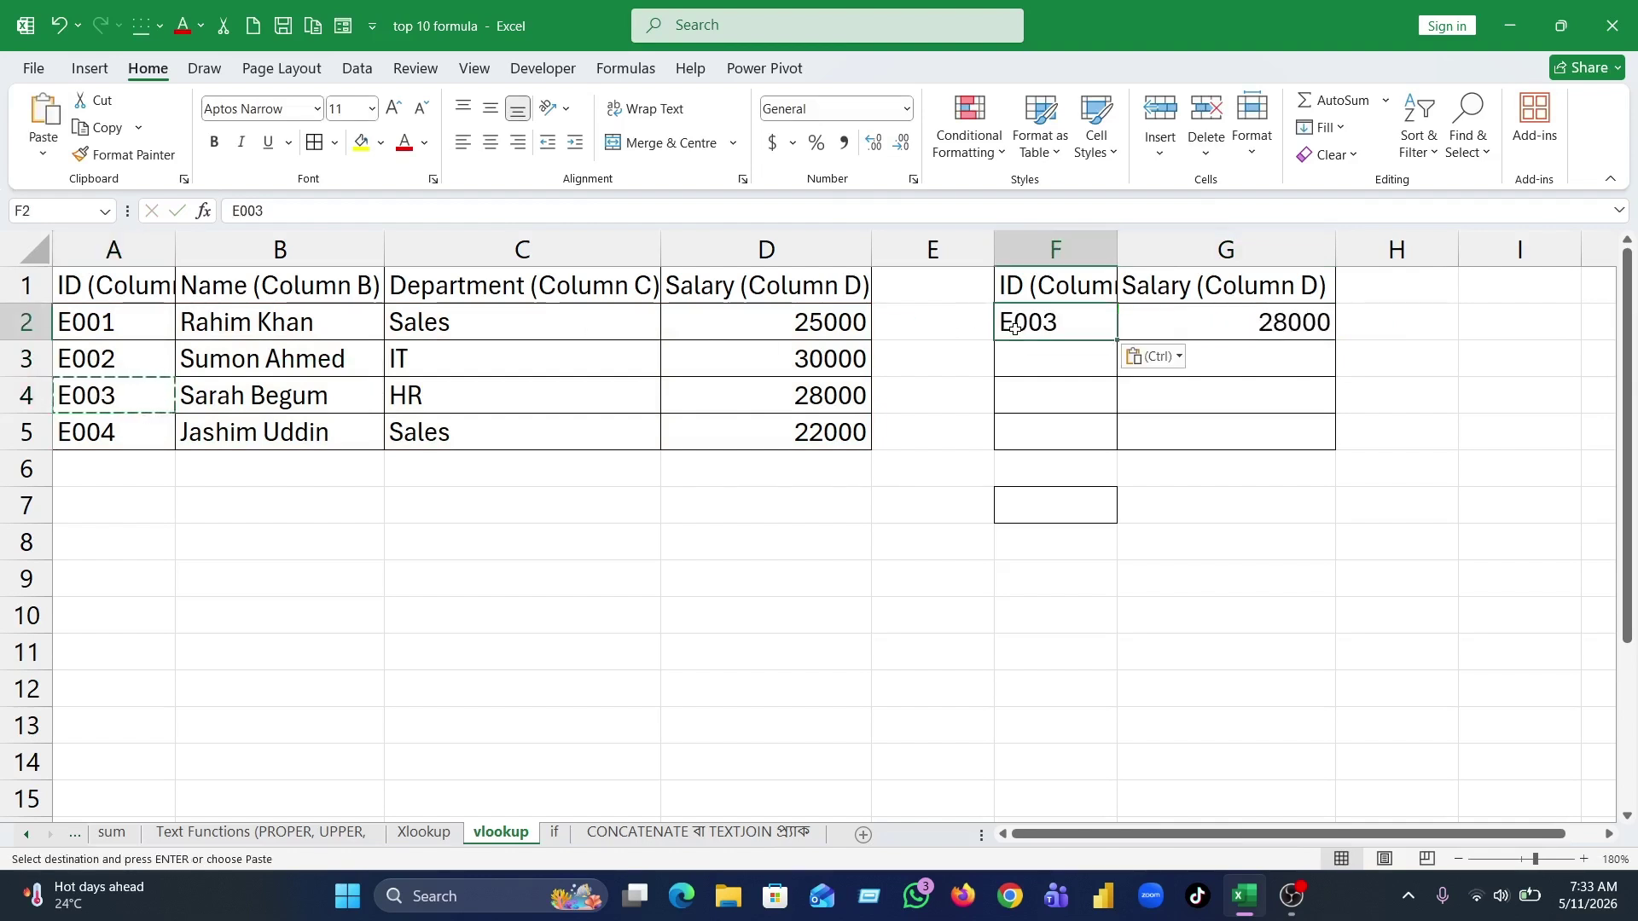
{"action": "key", "text": "Escape"}
{"action": "left_click", "coordinate": [1221, 636]}
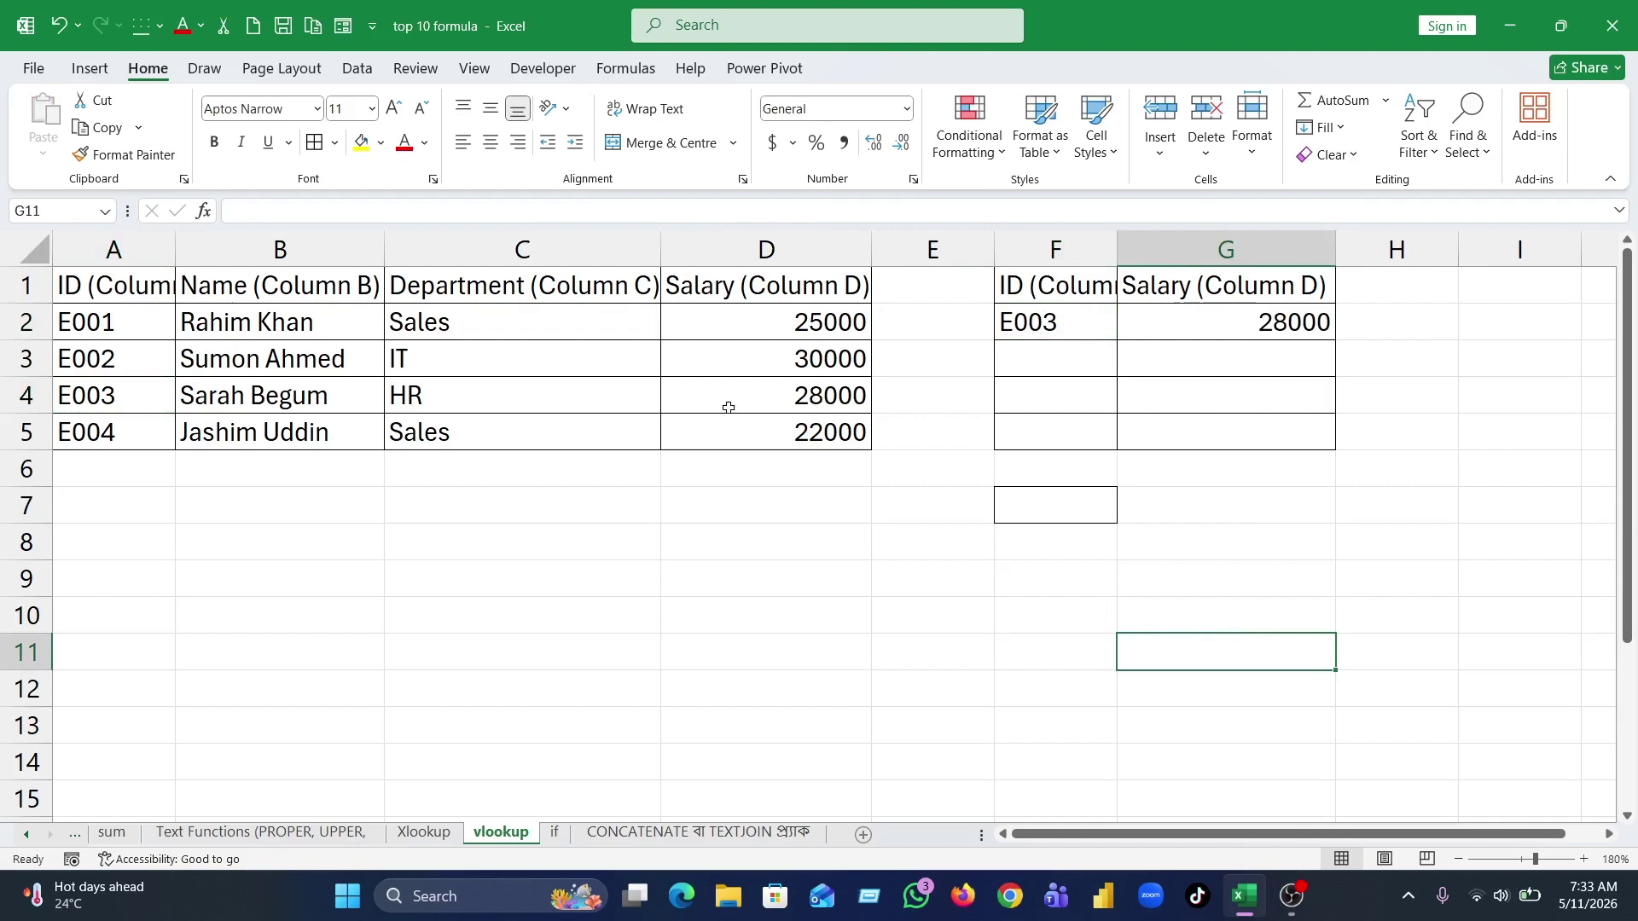
{"action": "left_click", "coordinate": [1215, 311]}
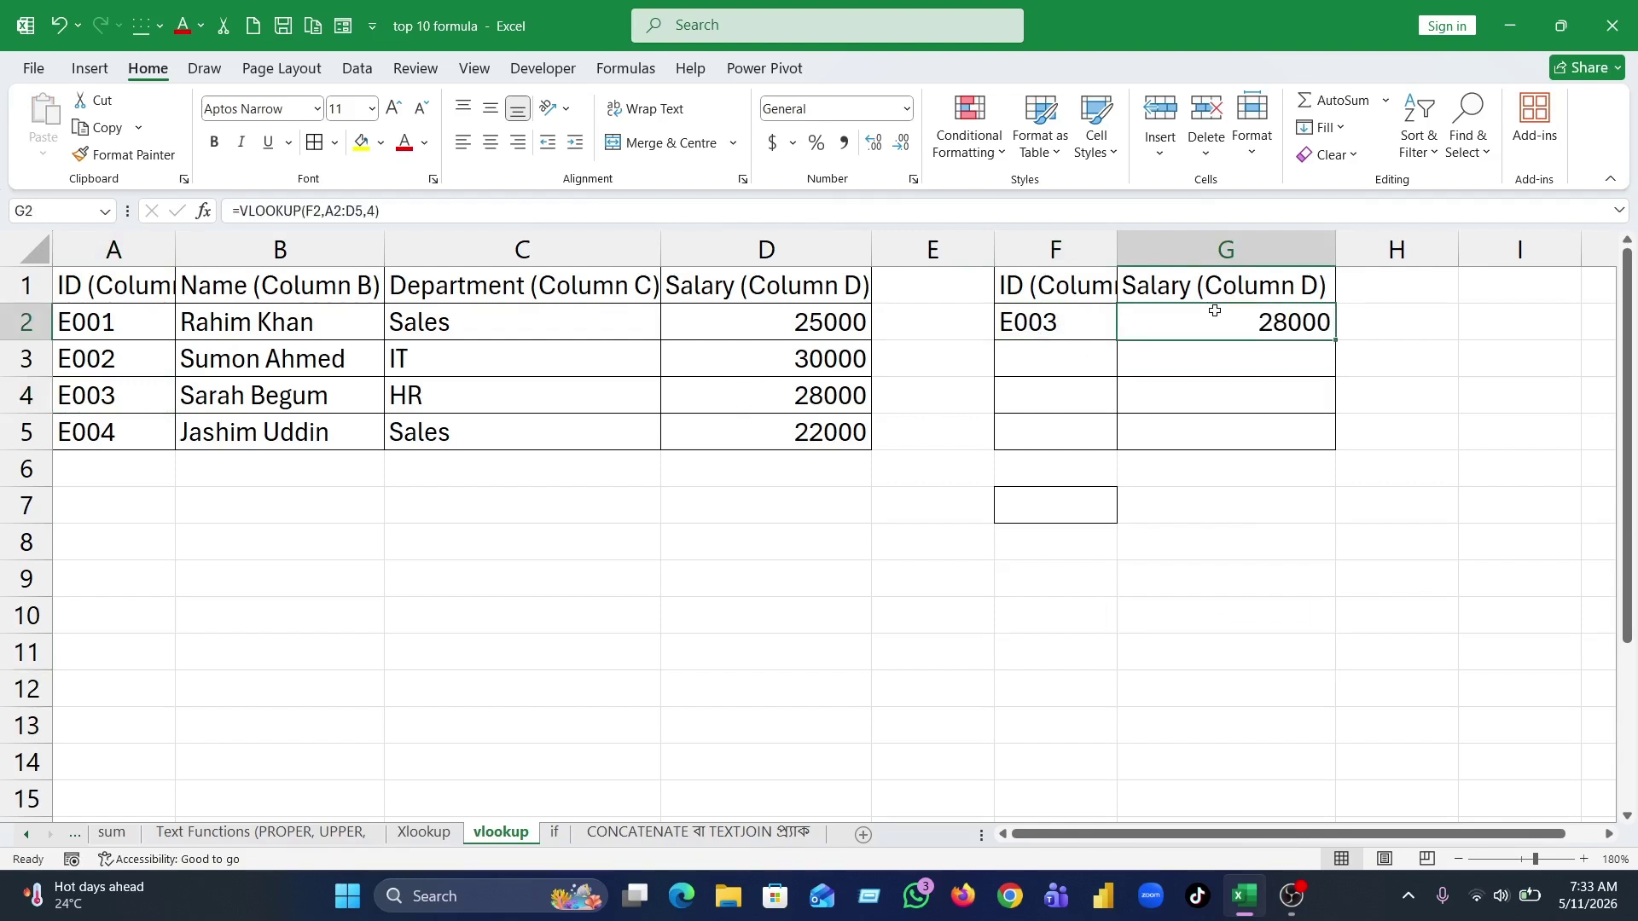
{"action": "left_click", "coordinate": [945, 623]}
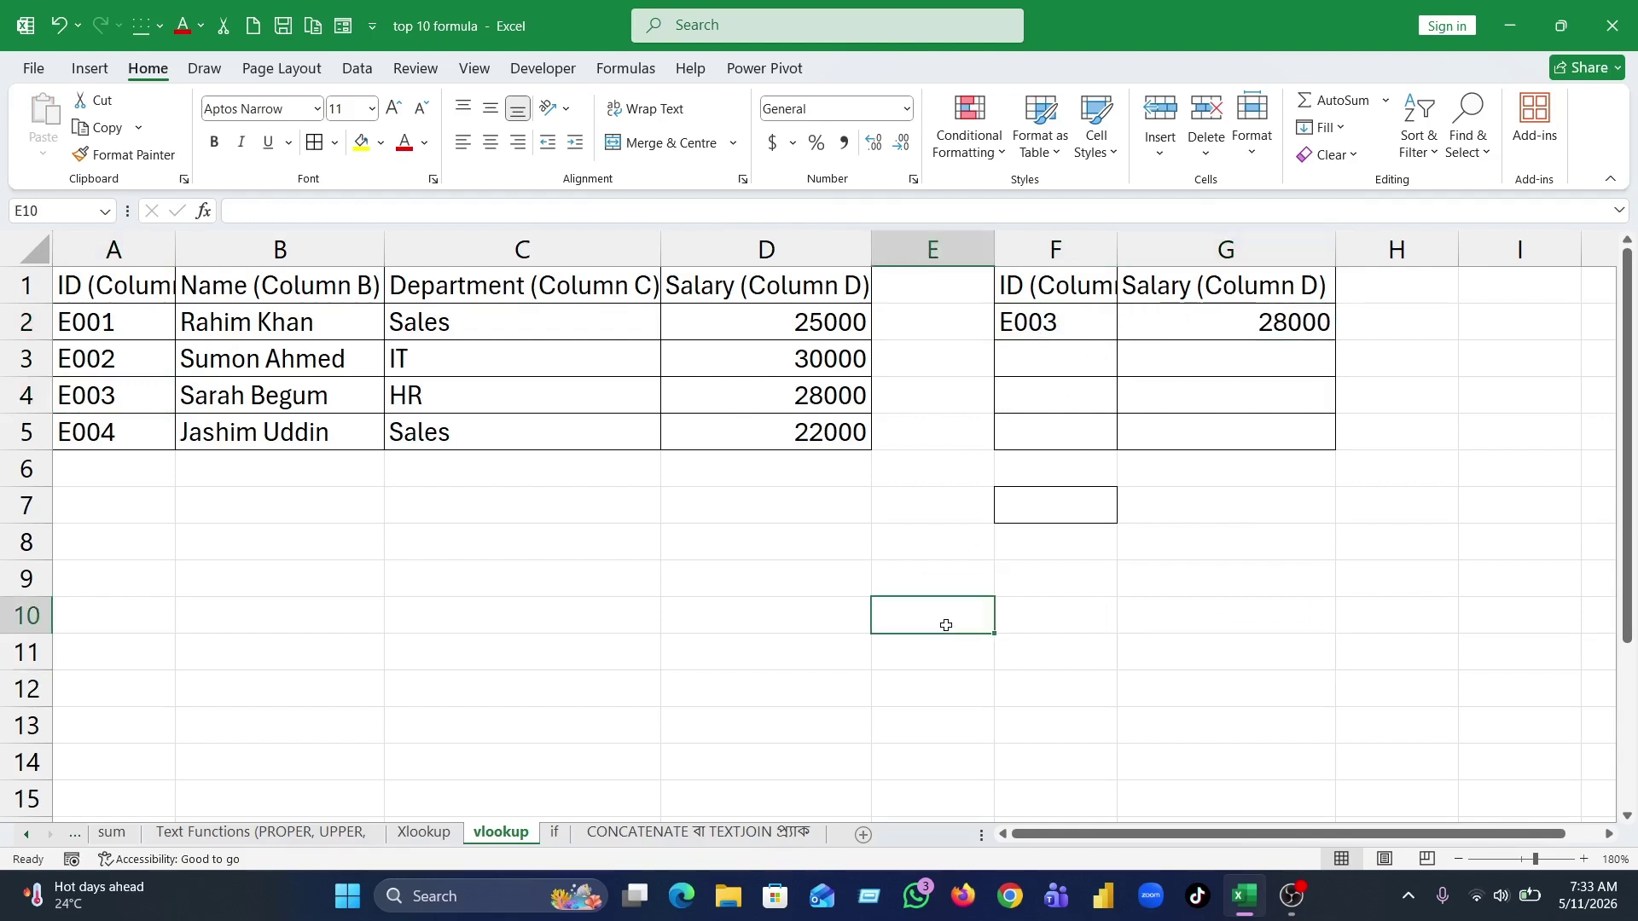
- Switch to the if sheet and discard the unfinished entry in status cell D2
{"action": "left_click", "coordinate": [554, 833]}
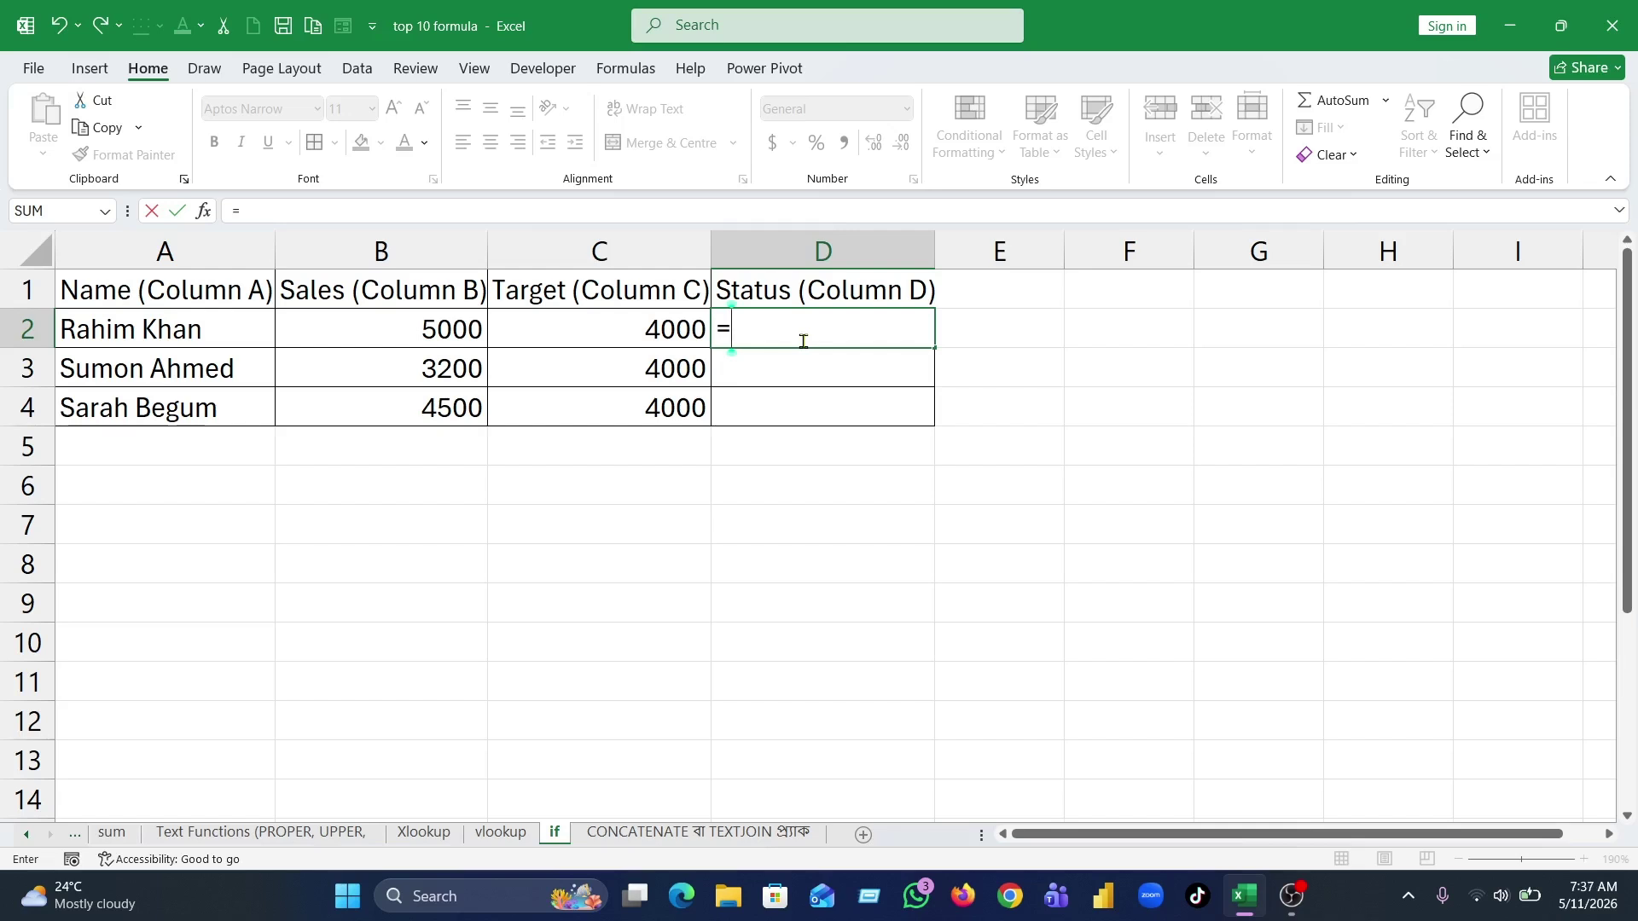
{"action": "key", "text": "Escape"}
{"action": "left_click", "coordinate": [1208, 495]}
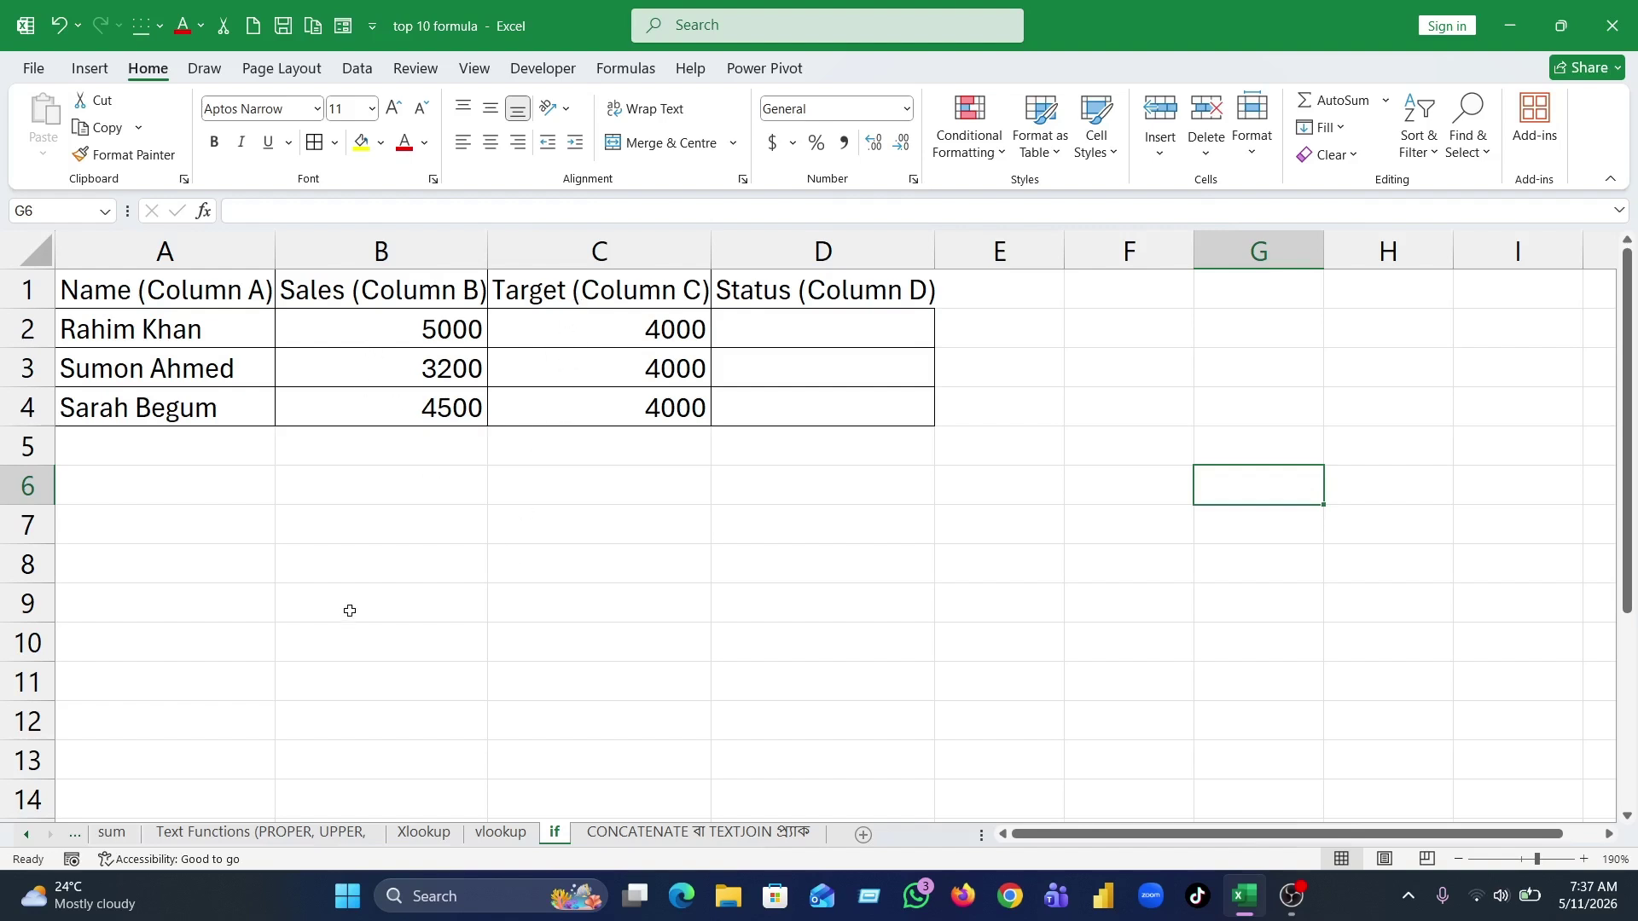
{"action": "left_click", "coordinate": [834, 330]}
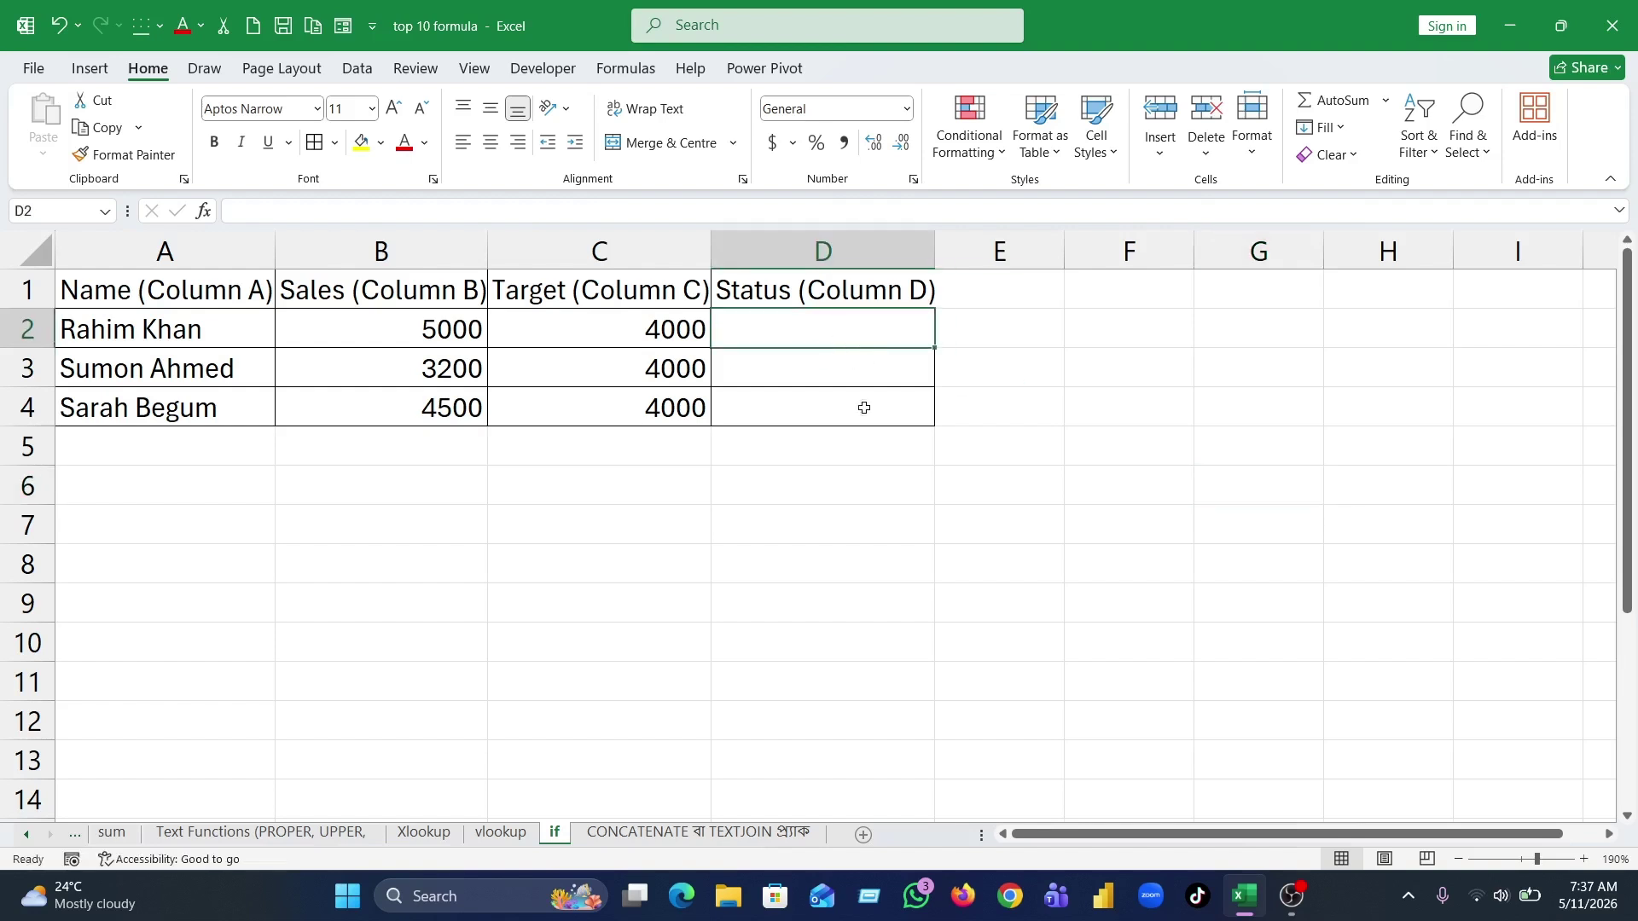
{"action": "left_click", "coordinate": [796, 502]}
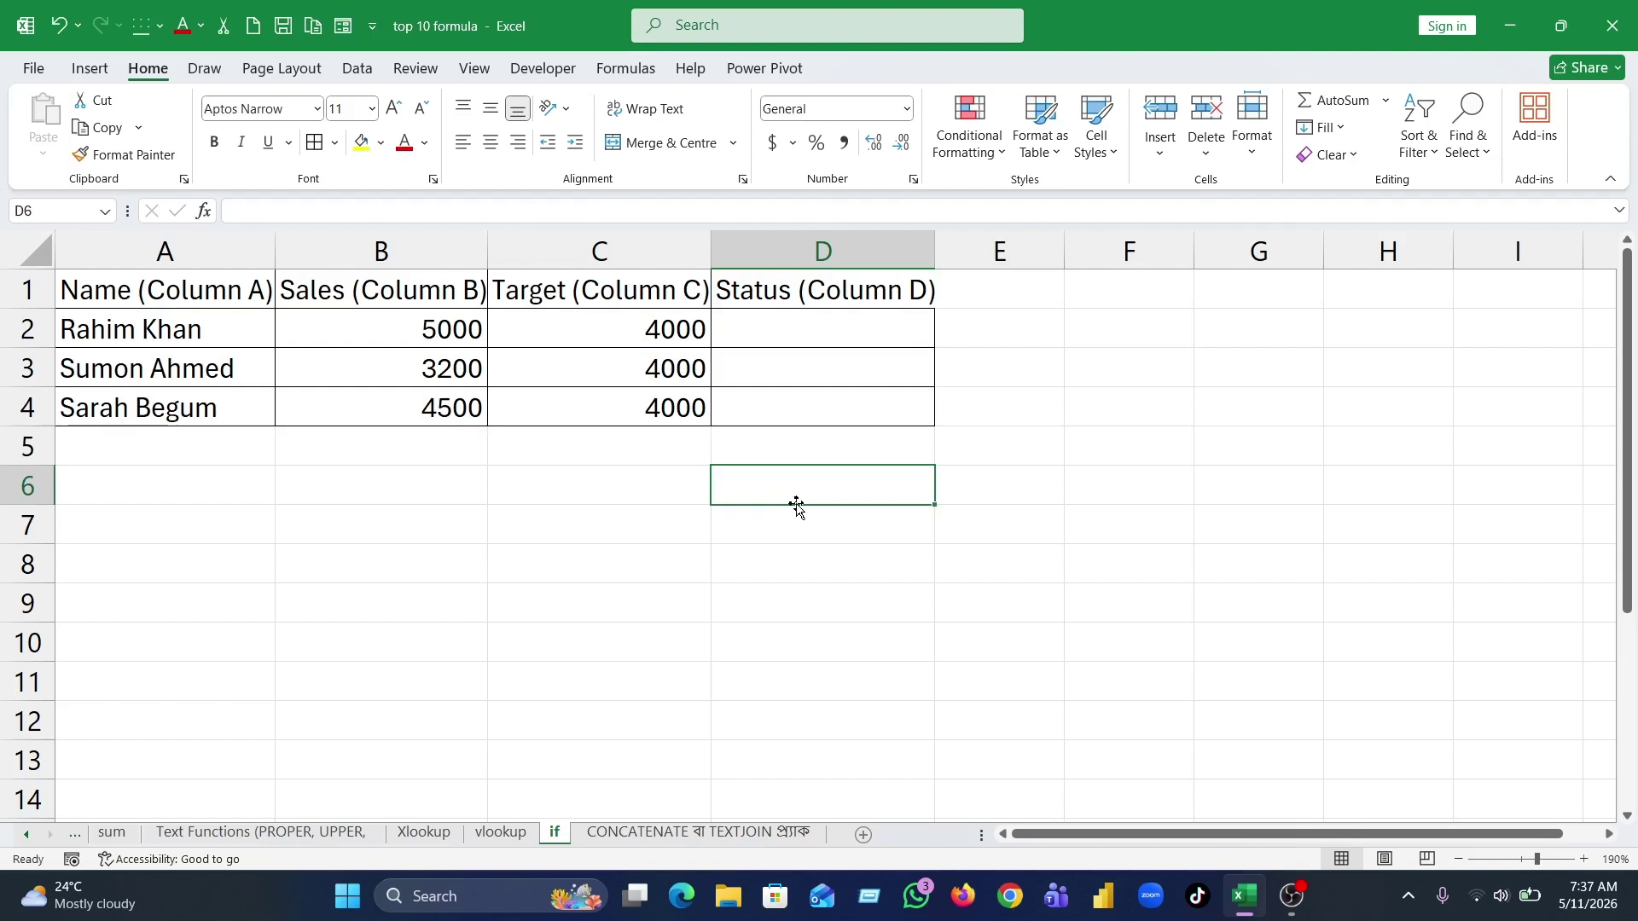
- Start an IF formula in cell D2 with the logical test B2>=C2, comparing sales with target
{"action": "left_click", "coordinate": [769, 326]}
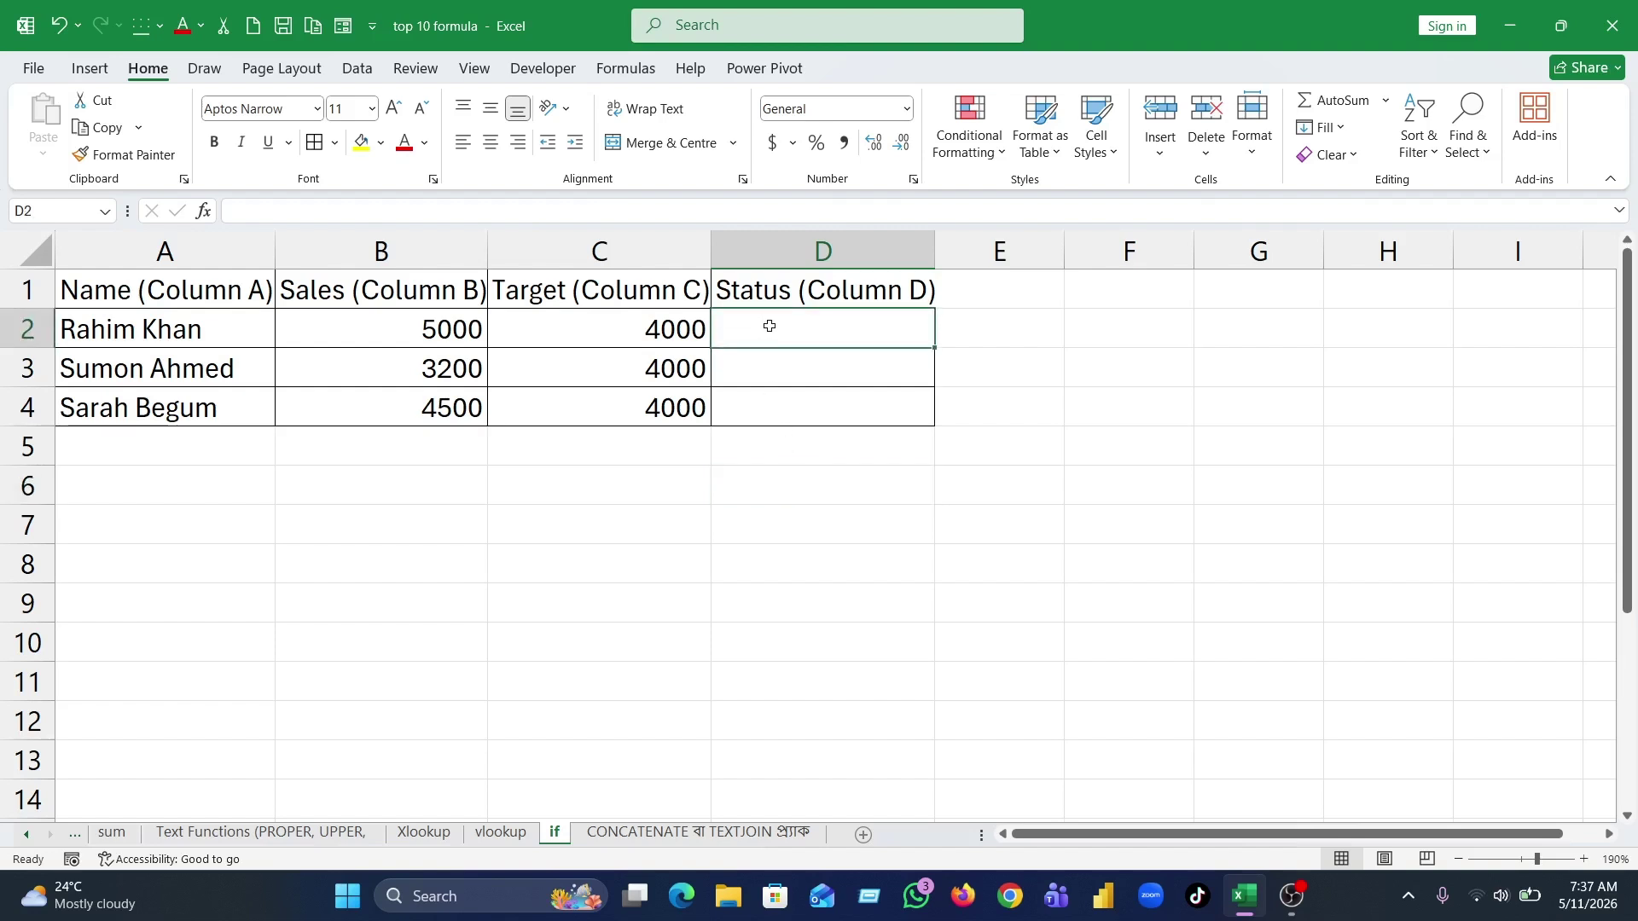
{"action": "type", "text": "="}
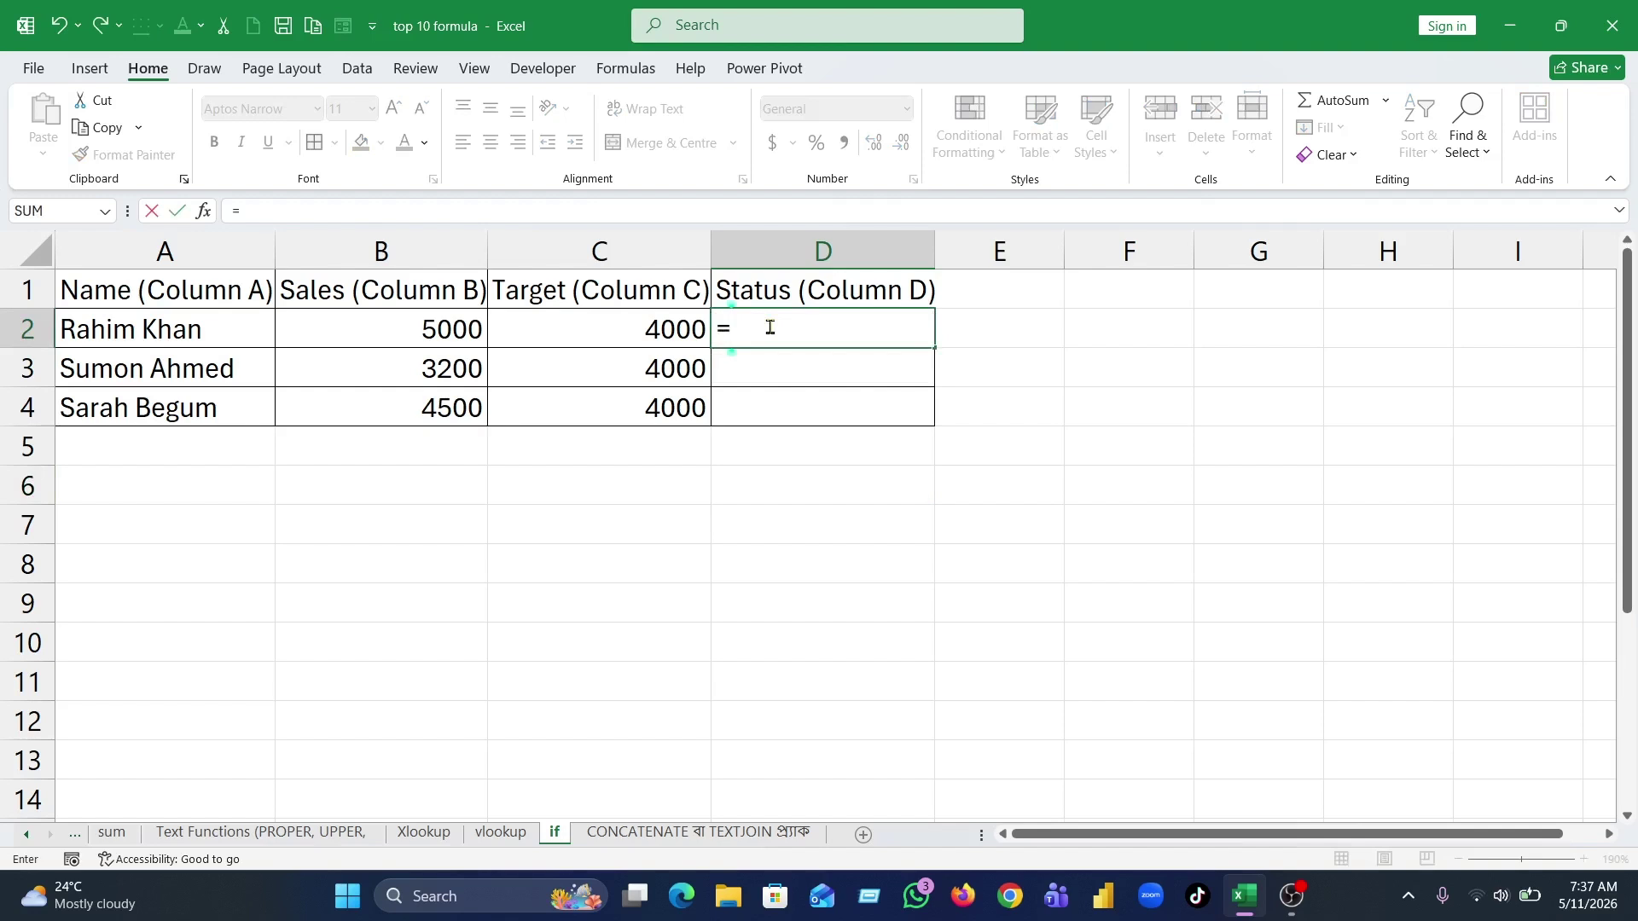
{"action": "type", "text": "if"}
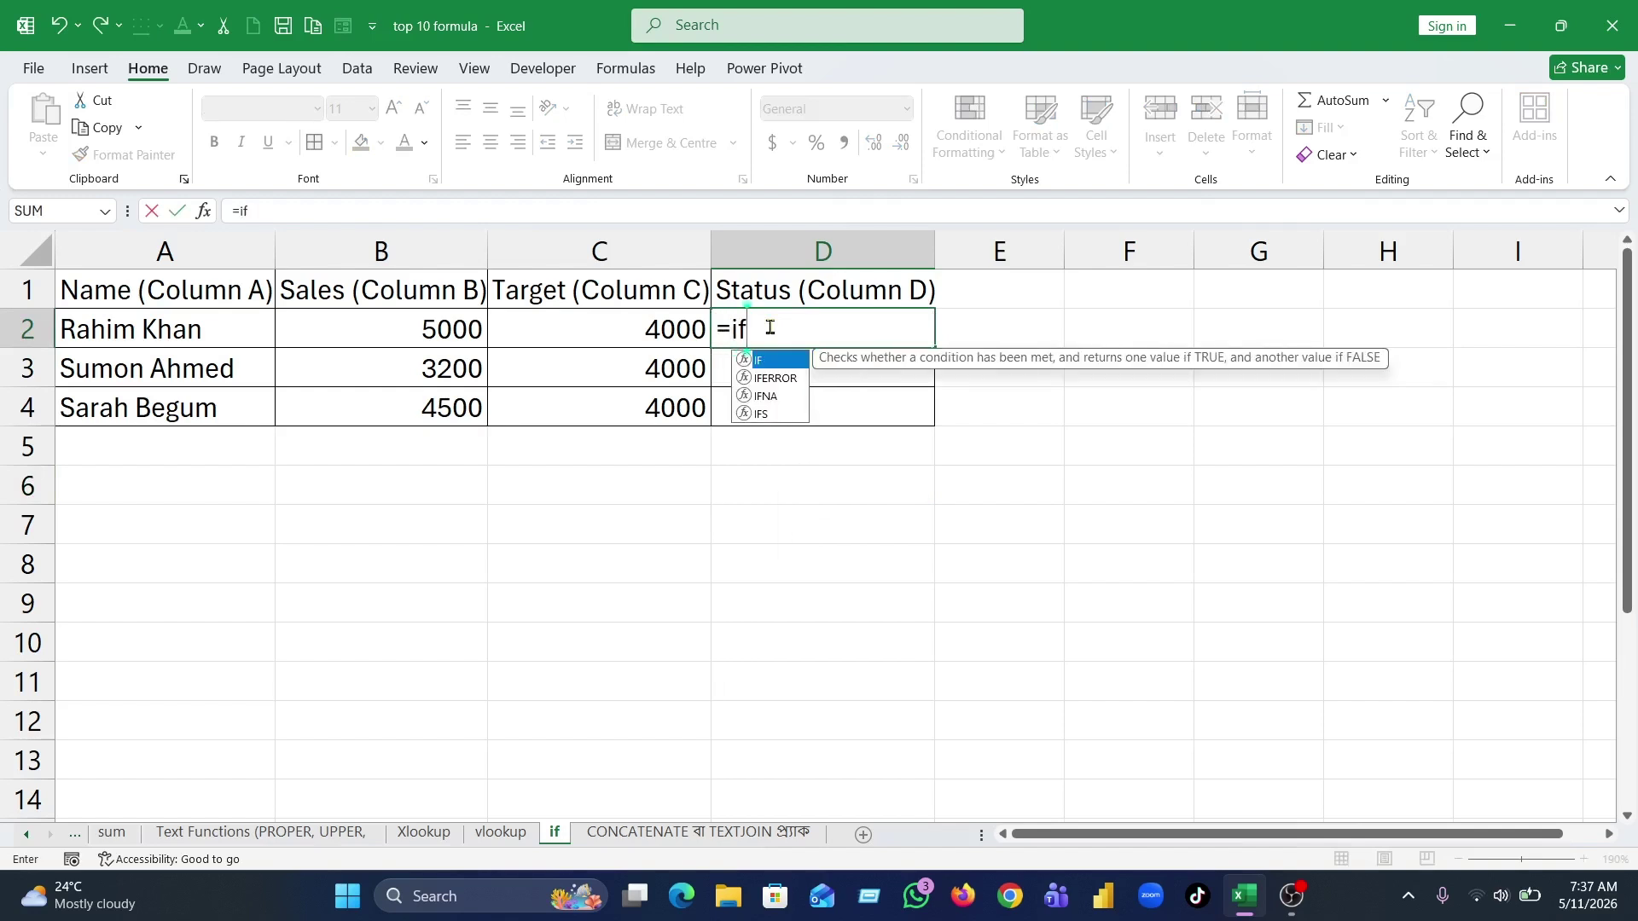
{"action": "key", "text": "Tab"}
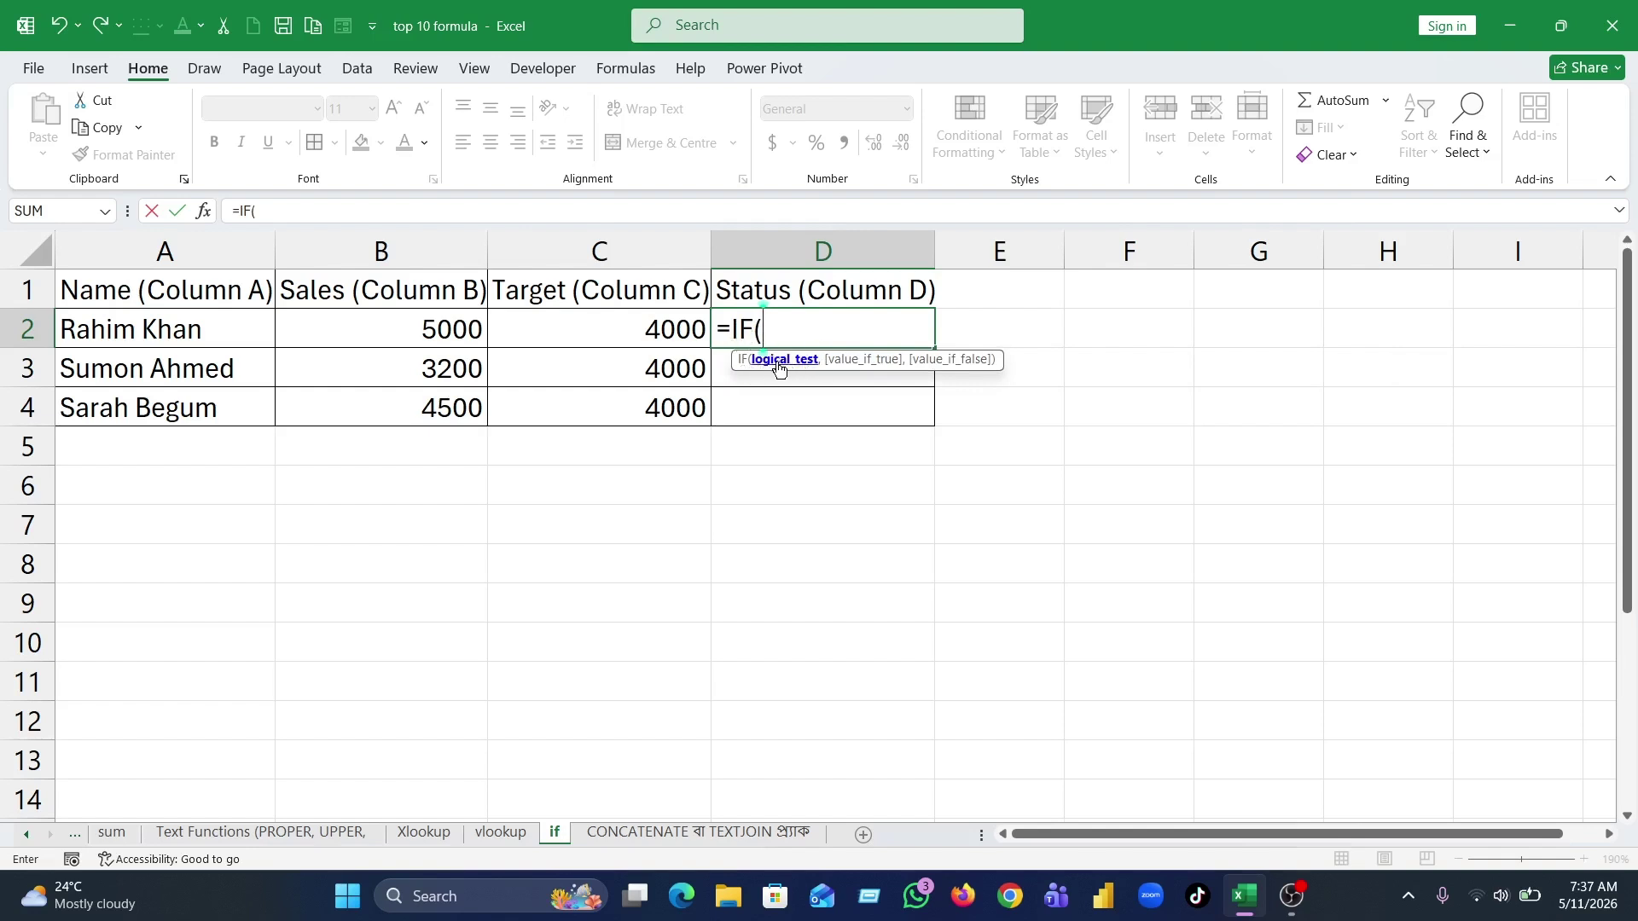
{"action": "left_click", "coordinate": [391, 327]}
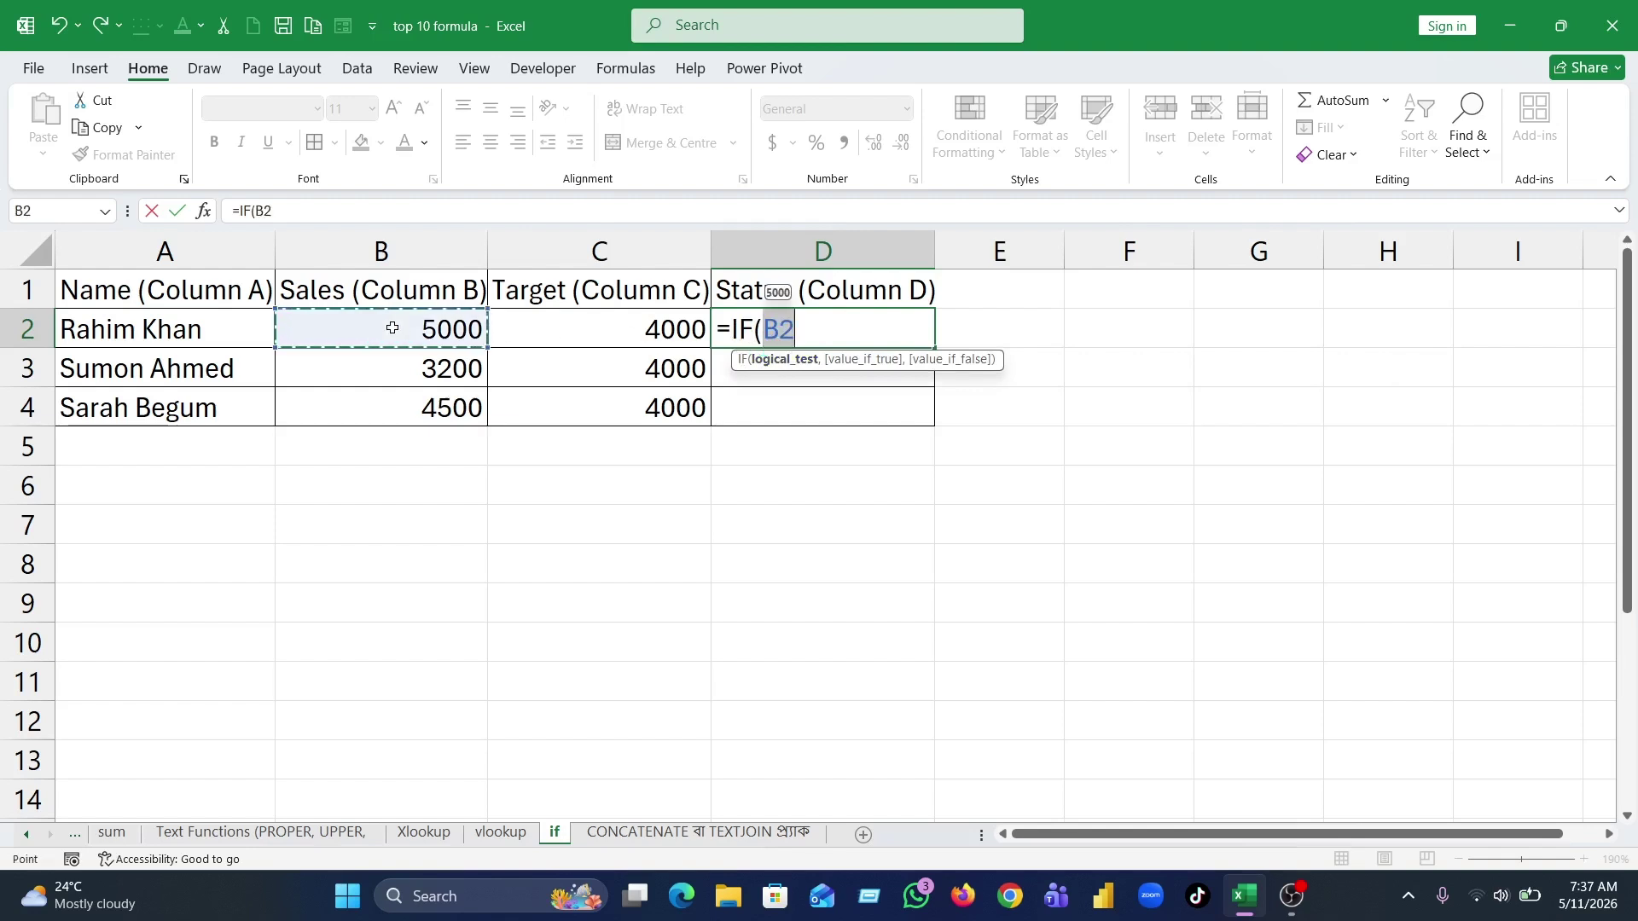
{"action": "type", "text": ">"}
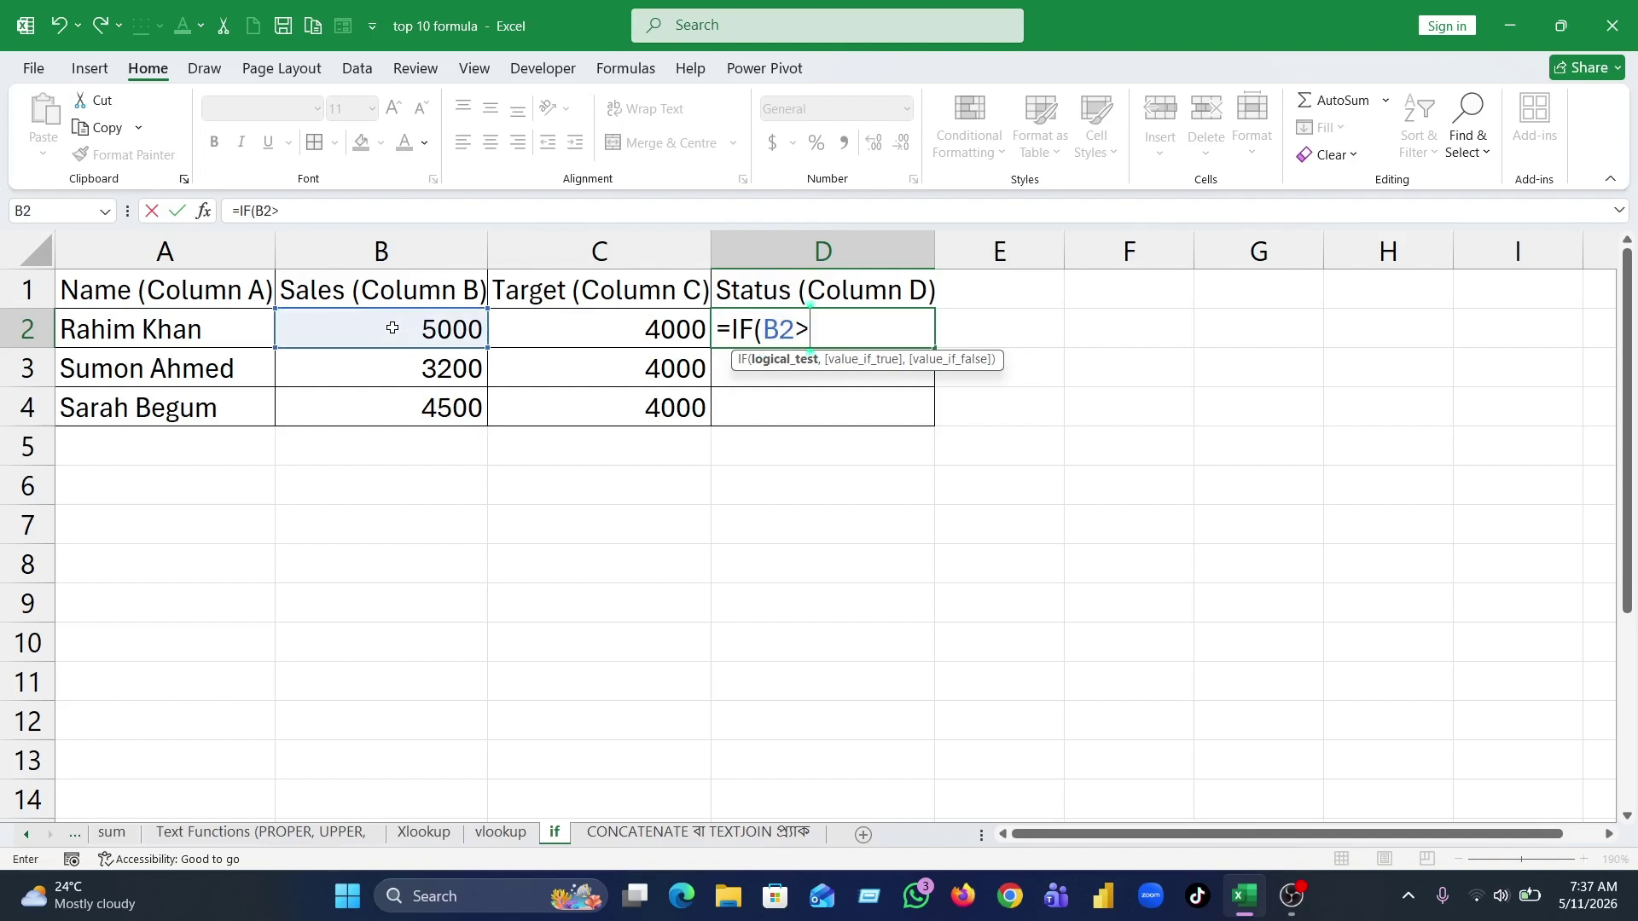
{"action": "type", "text": "="}
{"action": "left_click", "coordinate": [566, 327]}
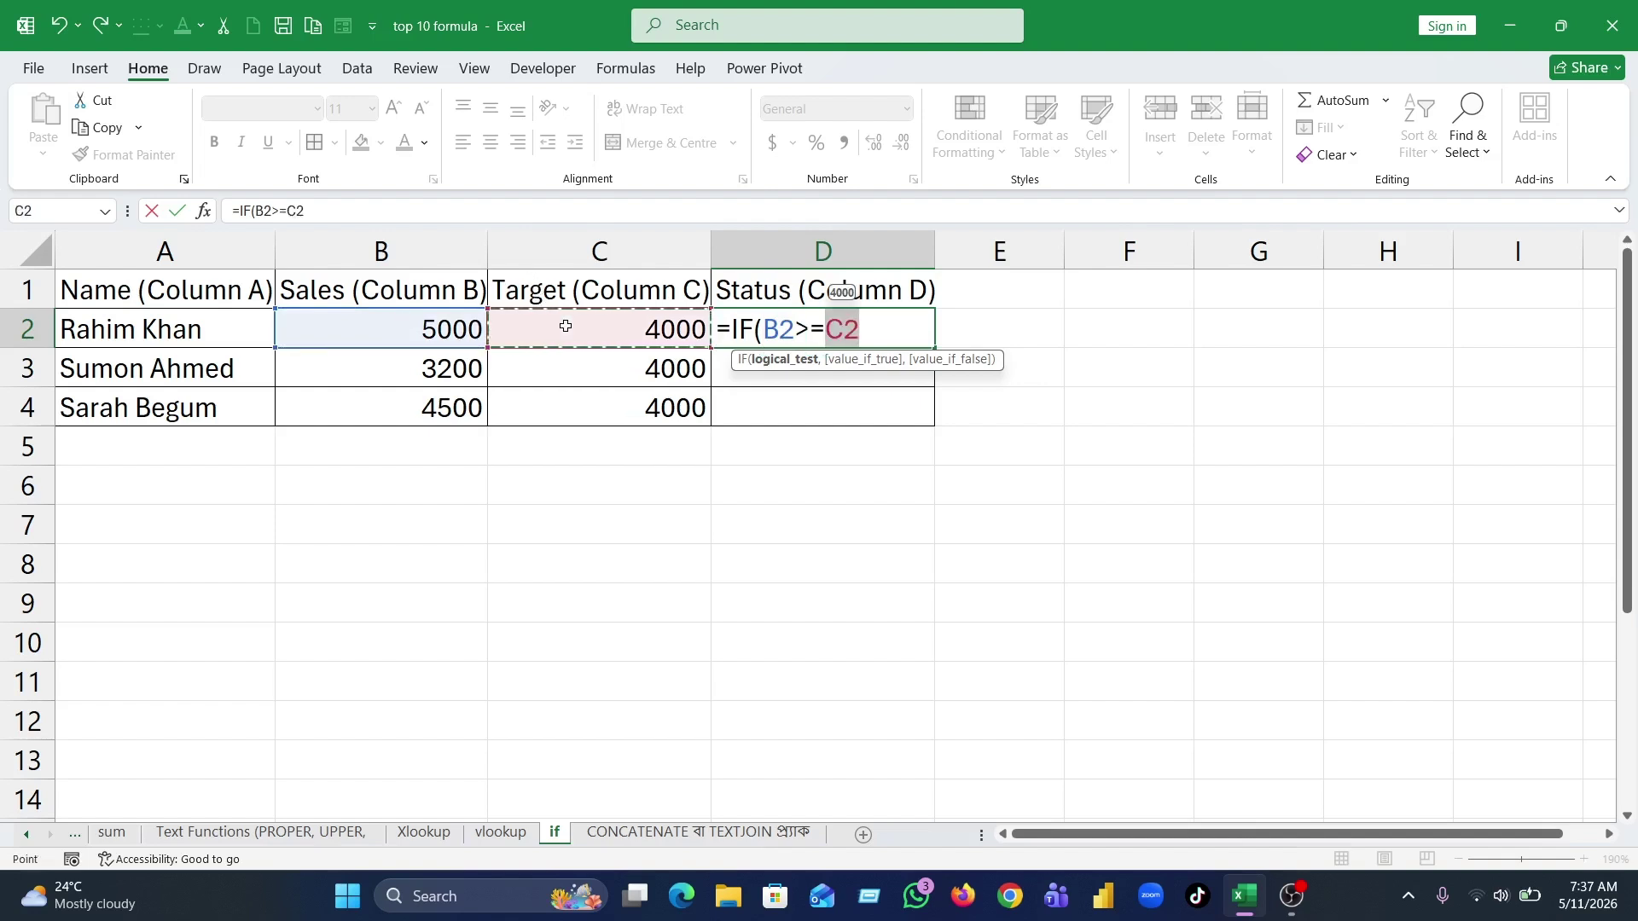
{"action": "type", "text": ","}
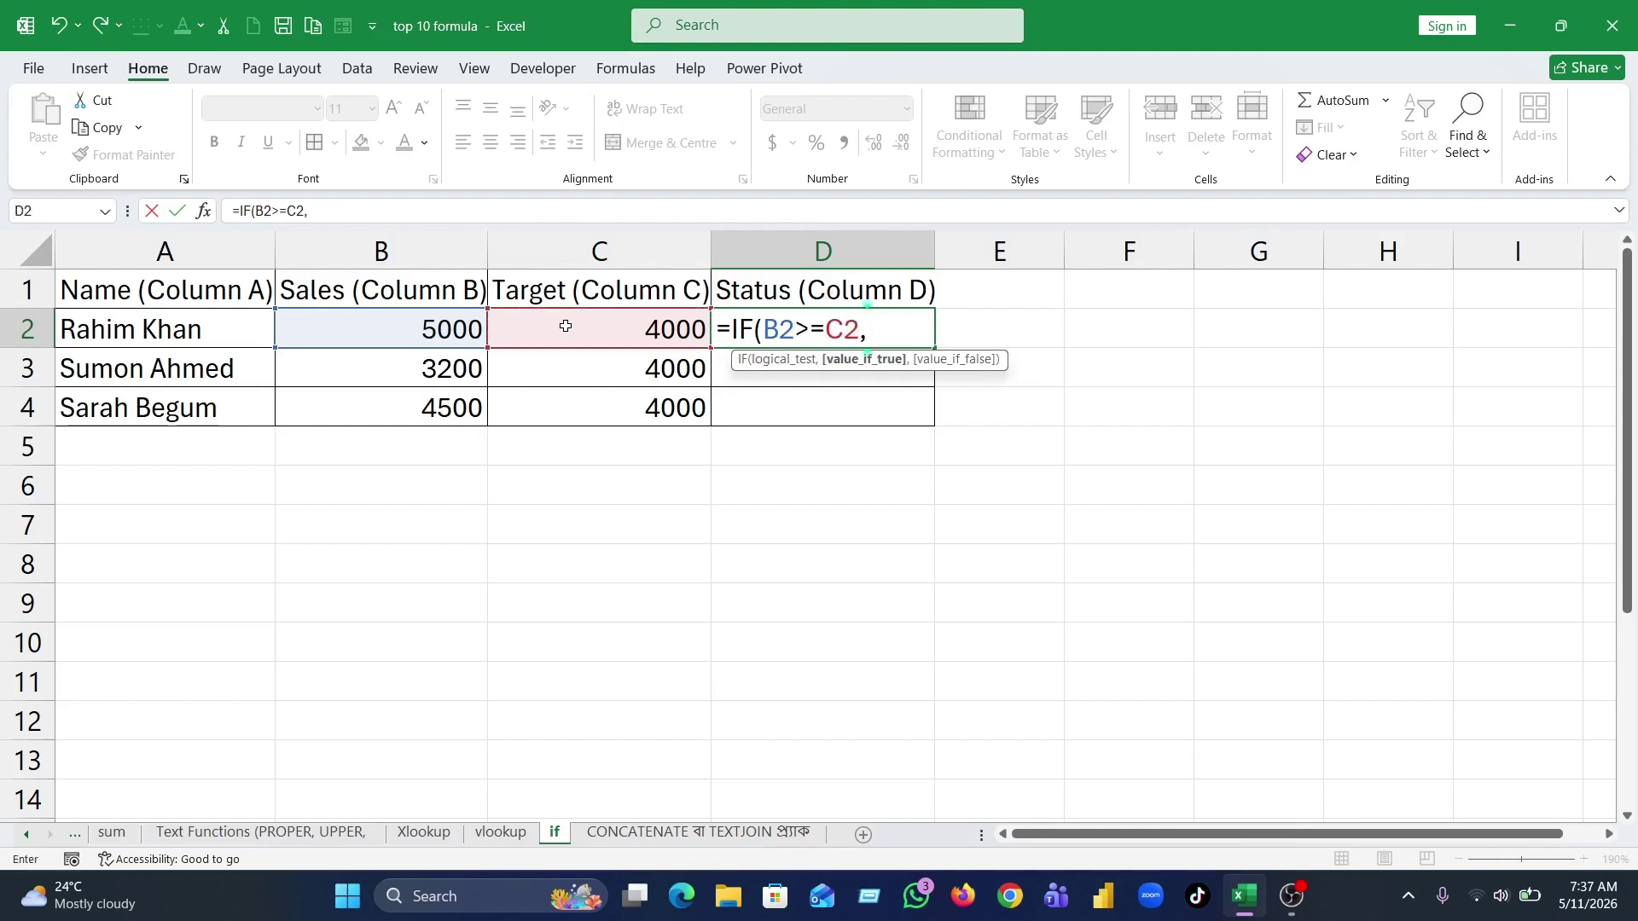
- Complete the IF formula in D2 with "incentive" as the true value and "No Incentive" as the false value
{"action": "type", "text": "\"incentive"}
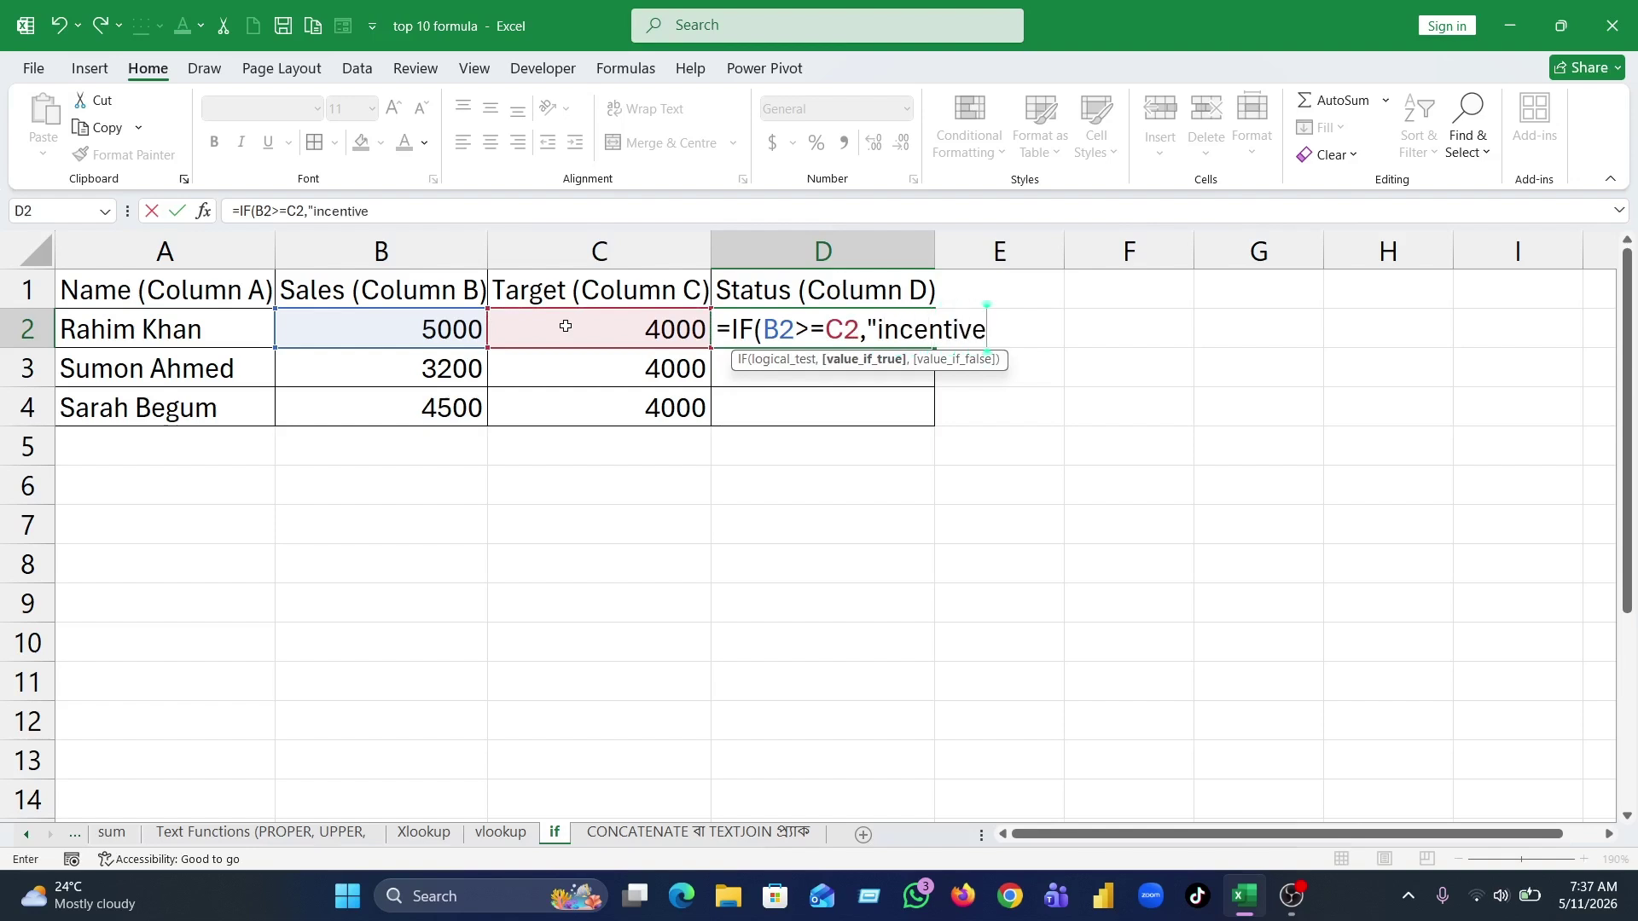
{"action": "type", "text": "\","}
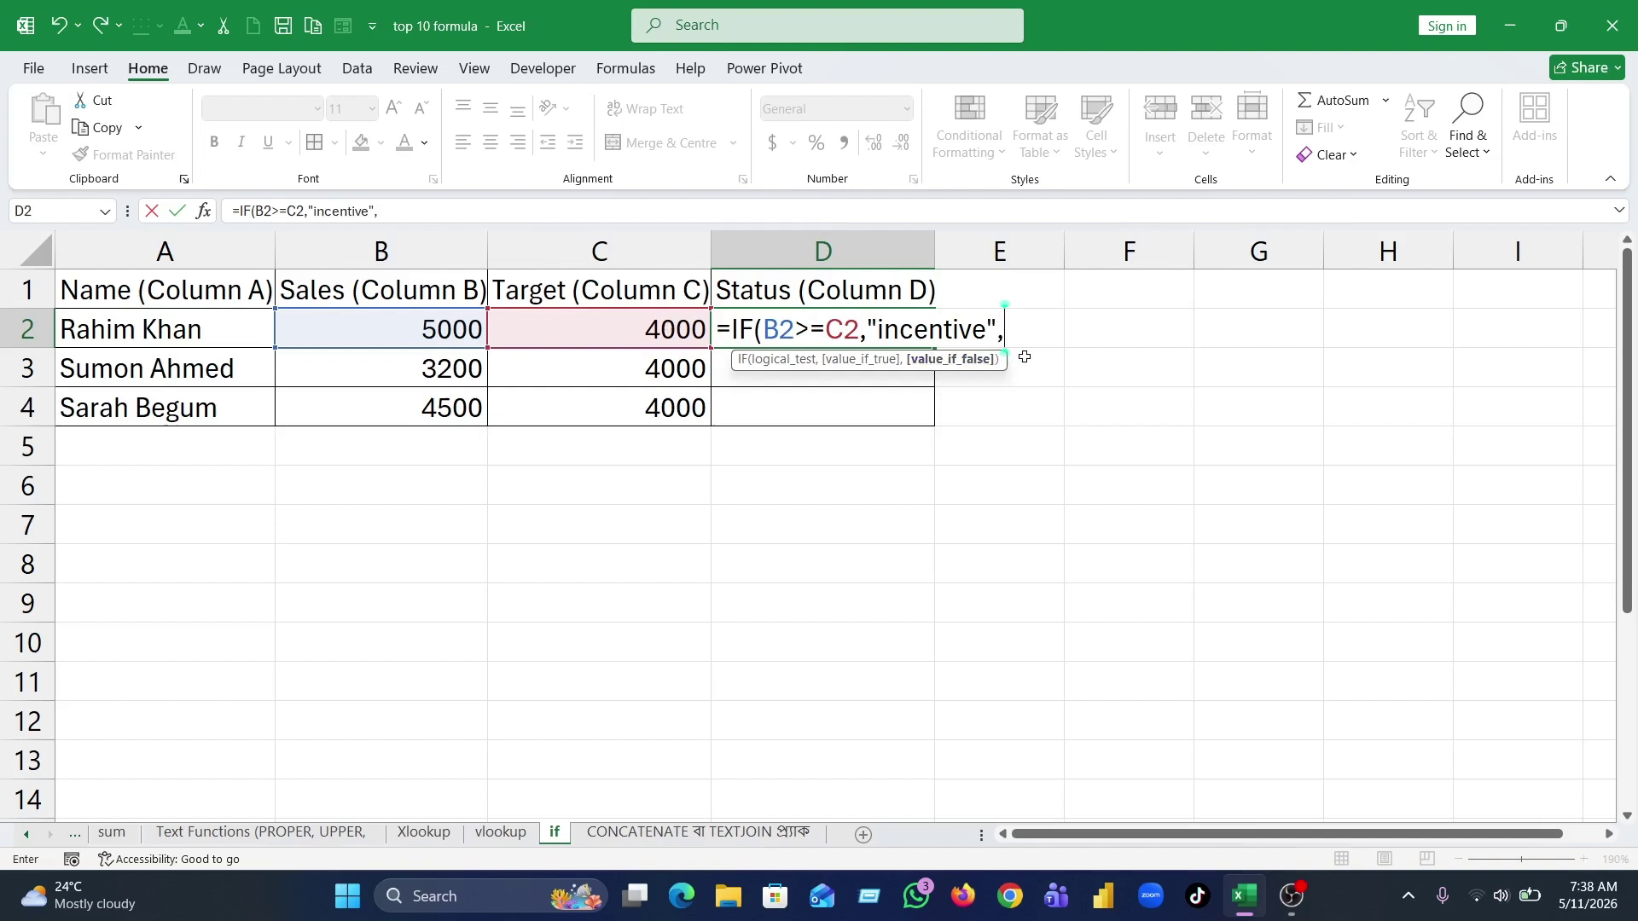
{"action": "type", "text": "No In"}
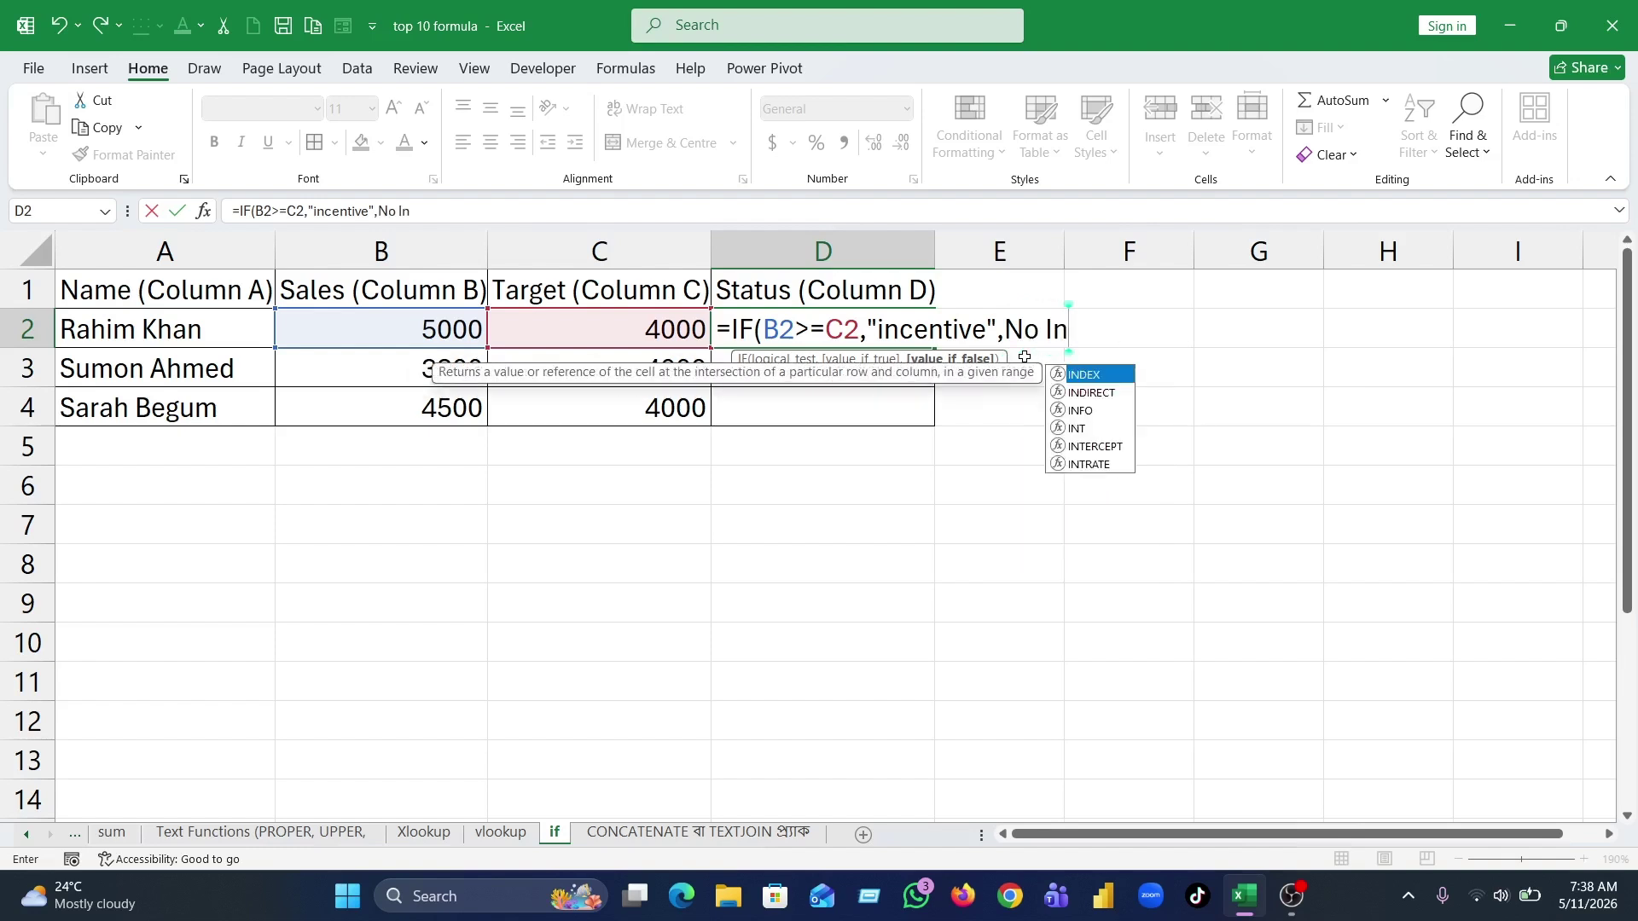
{"action": "type", "text": "centiv"}
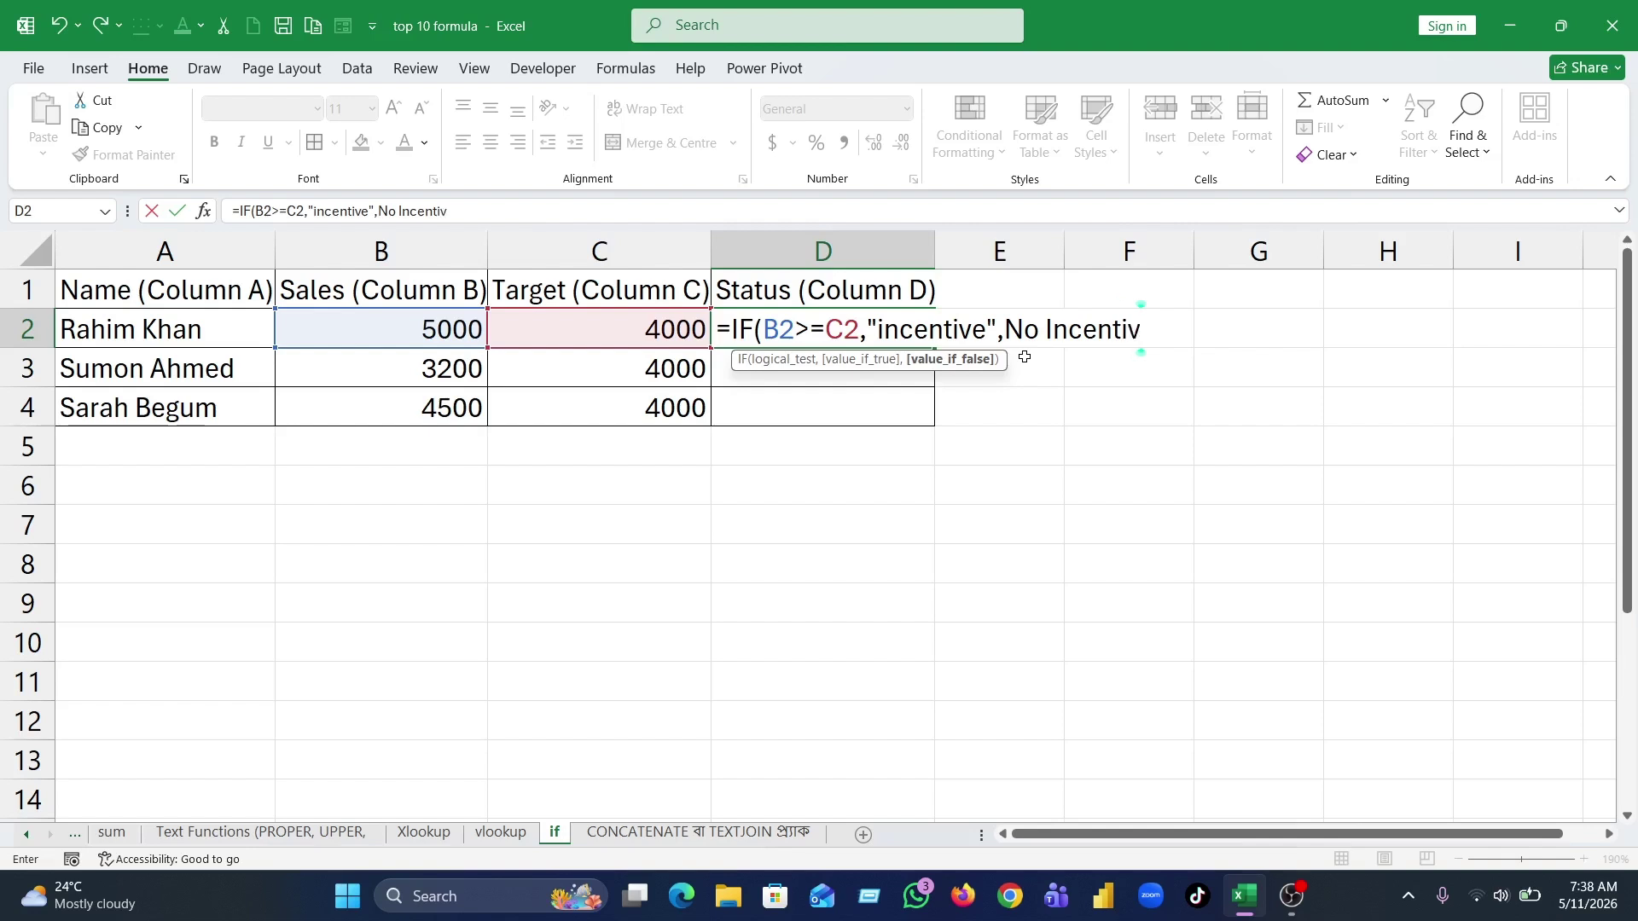
{"action": "type", "text": "es"}
{"action": "key", "text": "BackSpace"}
{"action": "type", "text": "\""}
{"action": "left_click", "coordinate": [1006, 331]}
{"action": "type", "text": "\""}
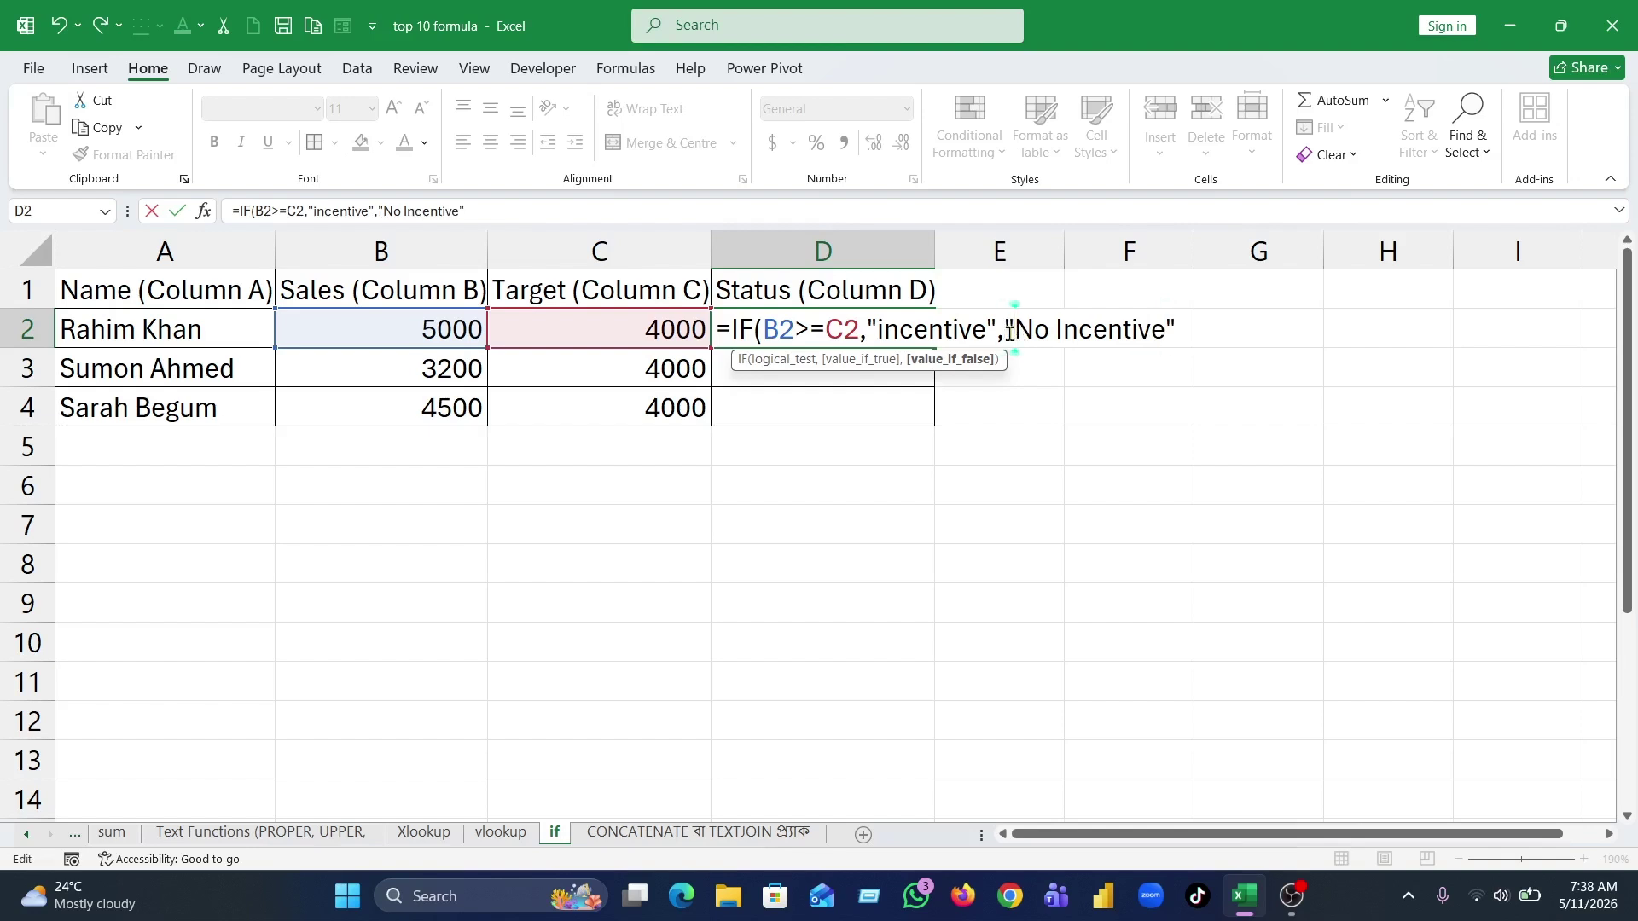
{"action": "left_click", "coordinate": [1184, 333]}
{"action": "type", "text": ")"}
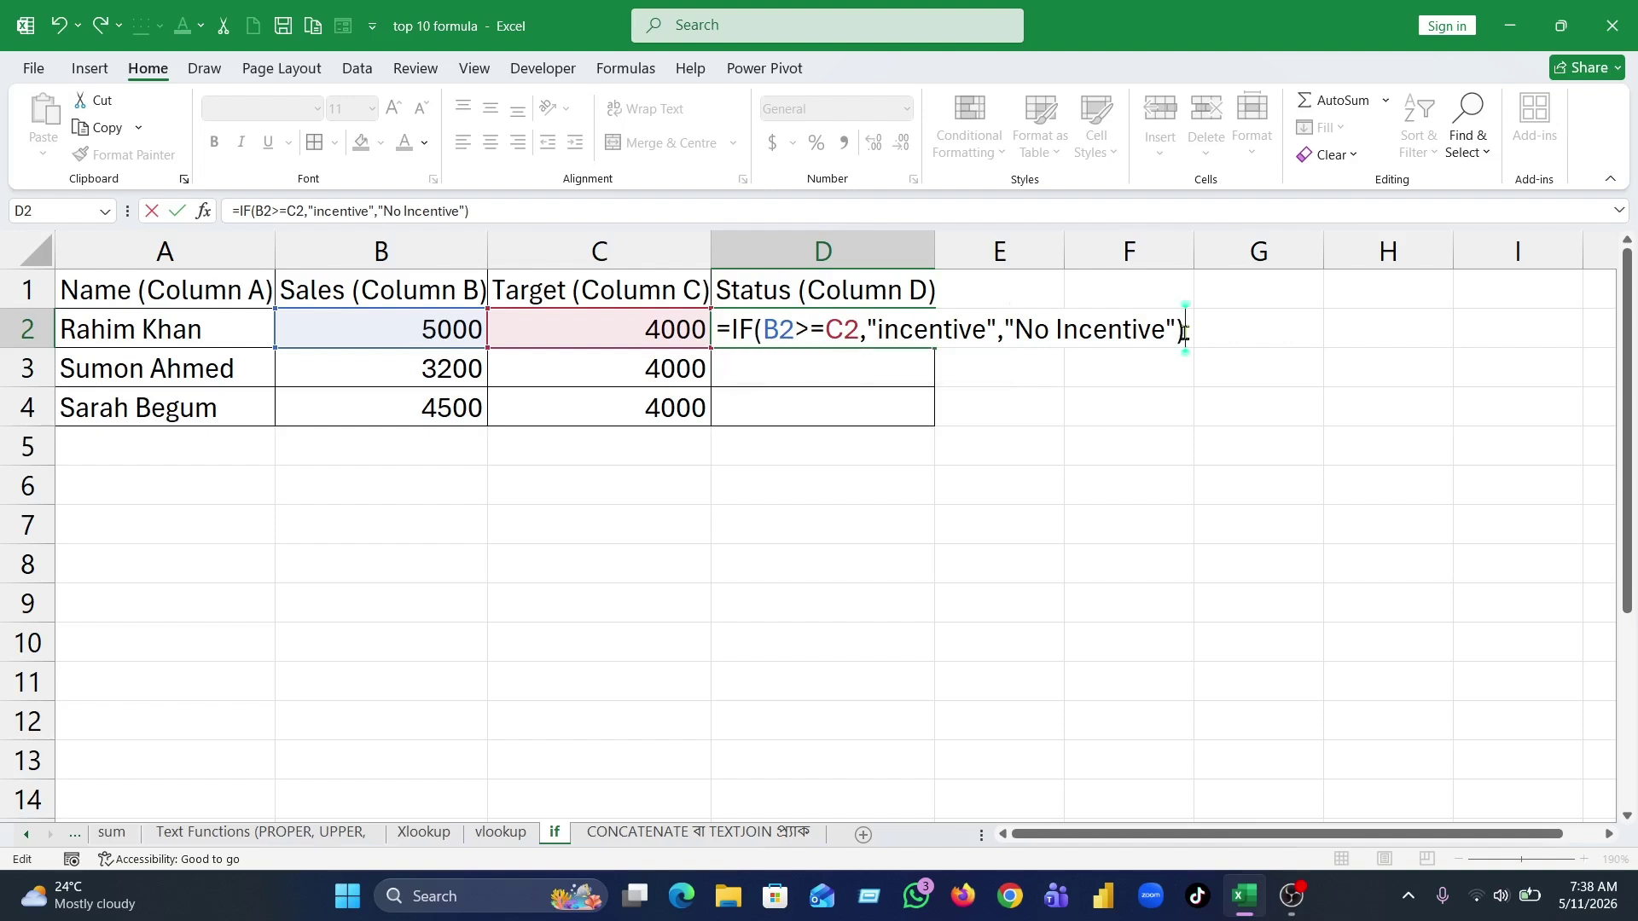
{"action": "key", "text": "Return"}
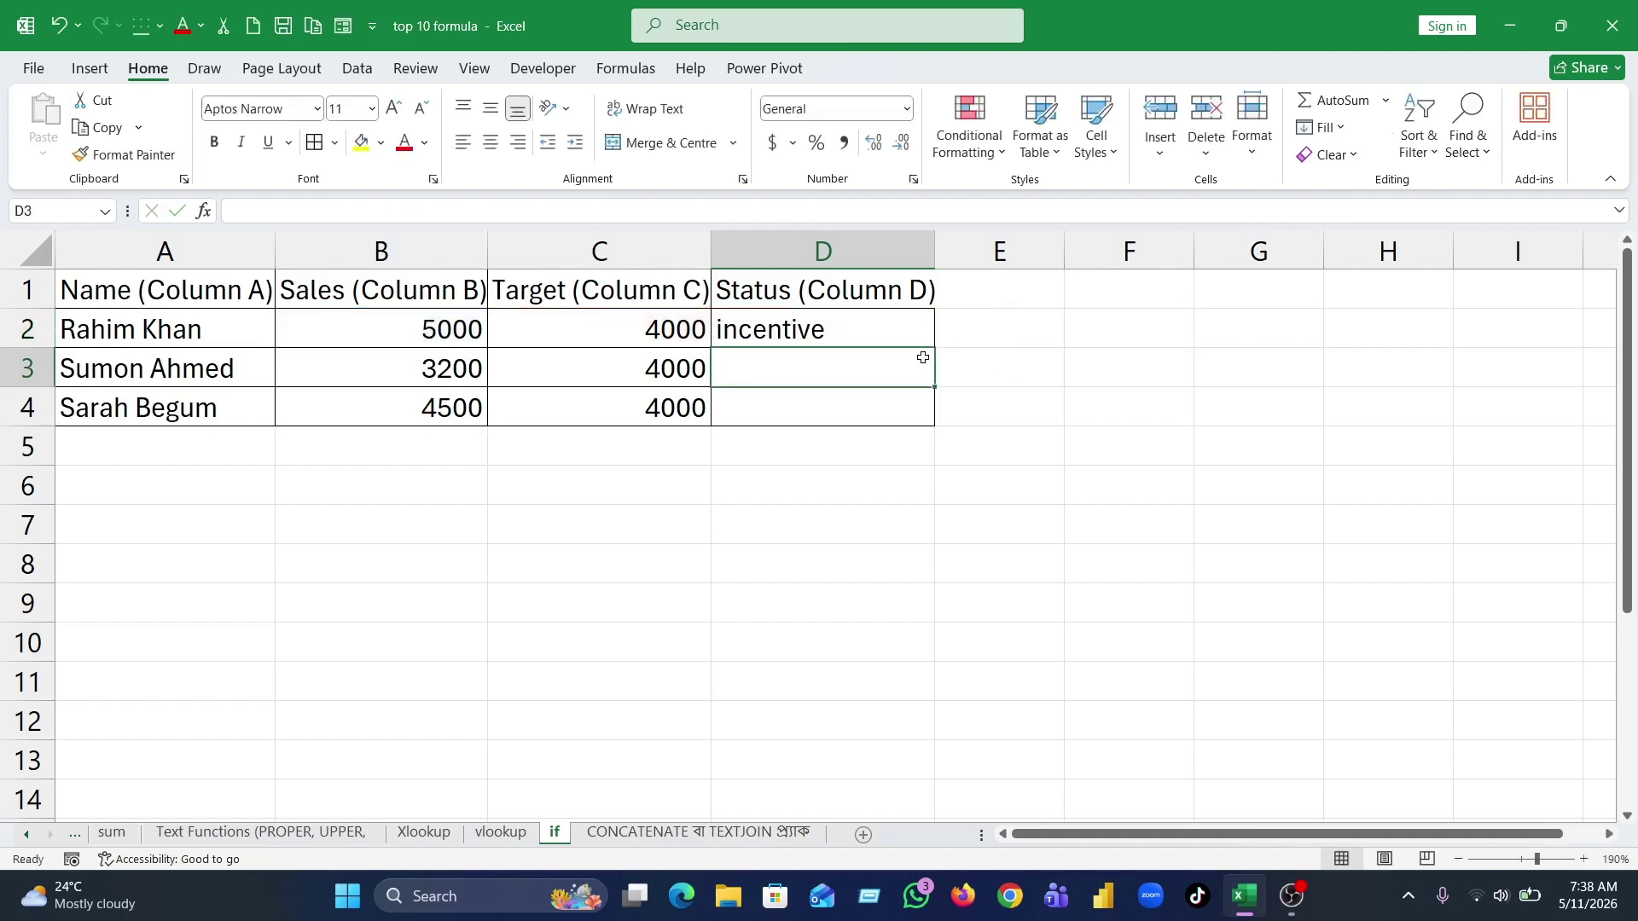
- Fill the IF formula from D2 down to D4 and check the first row's target and sales values
{"action": "left_click", "coordinate": [881, 323]}
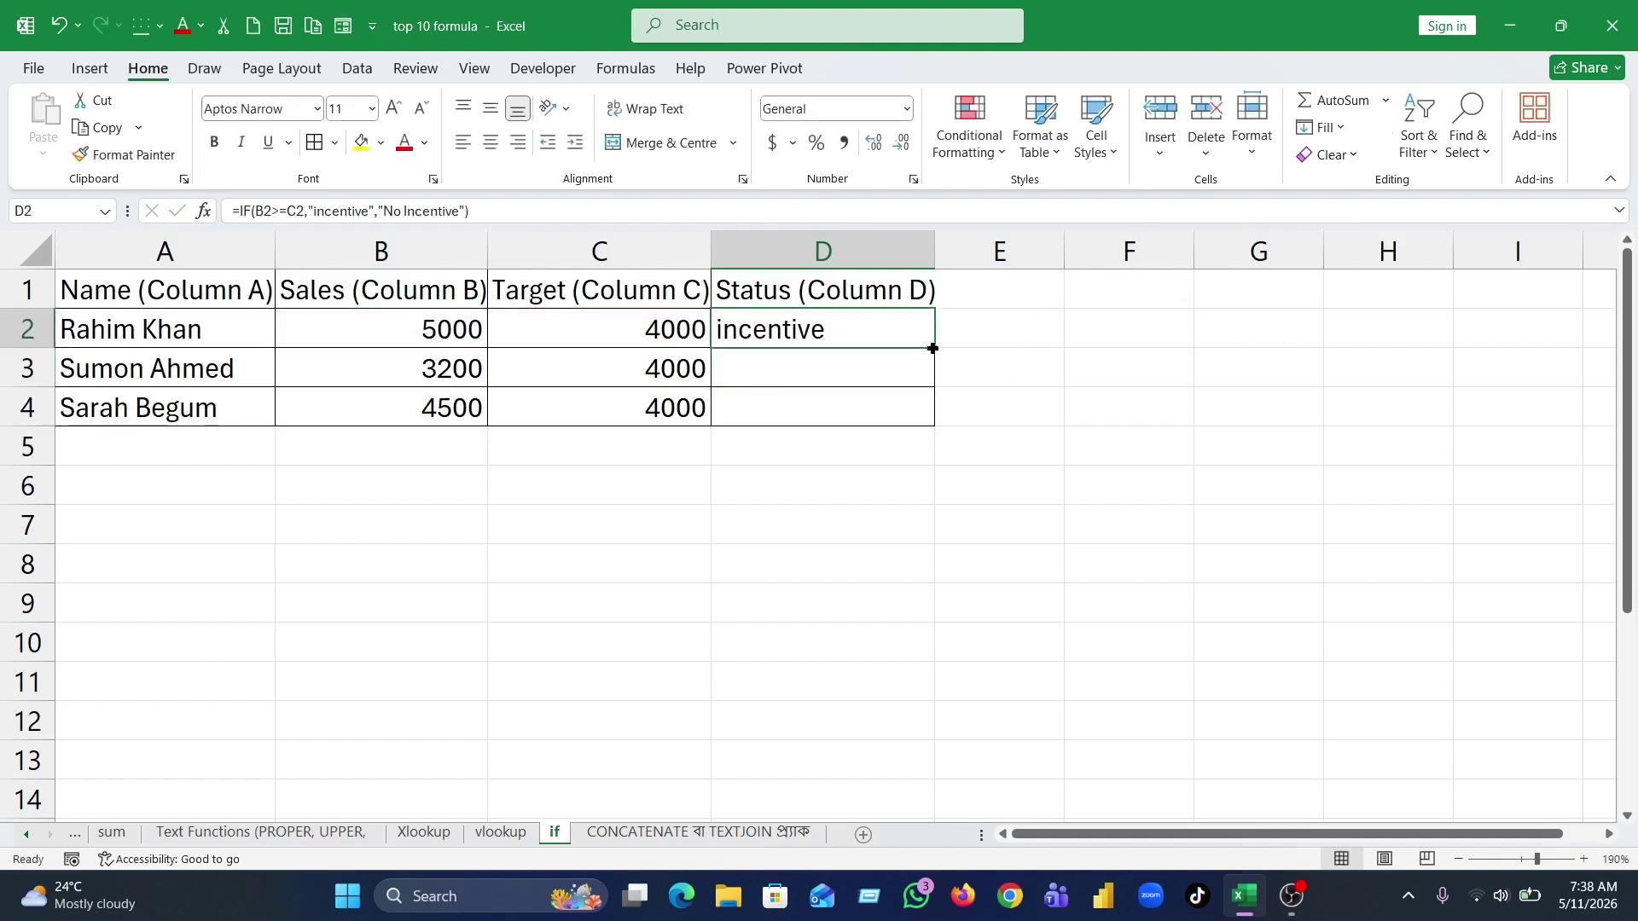
{"action": "left_click_drag", "start_coordinate": [934, 349], "coordinate": [936, 424]}
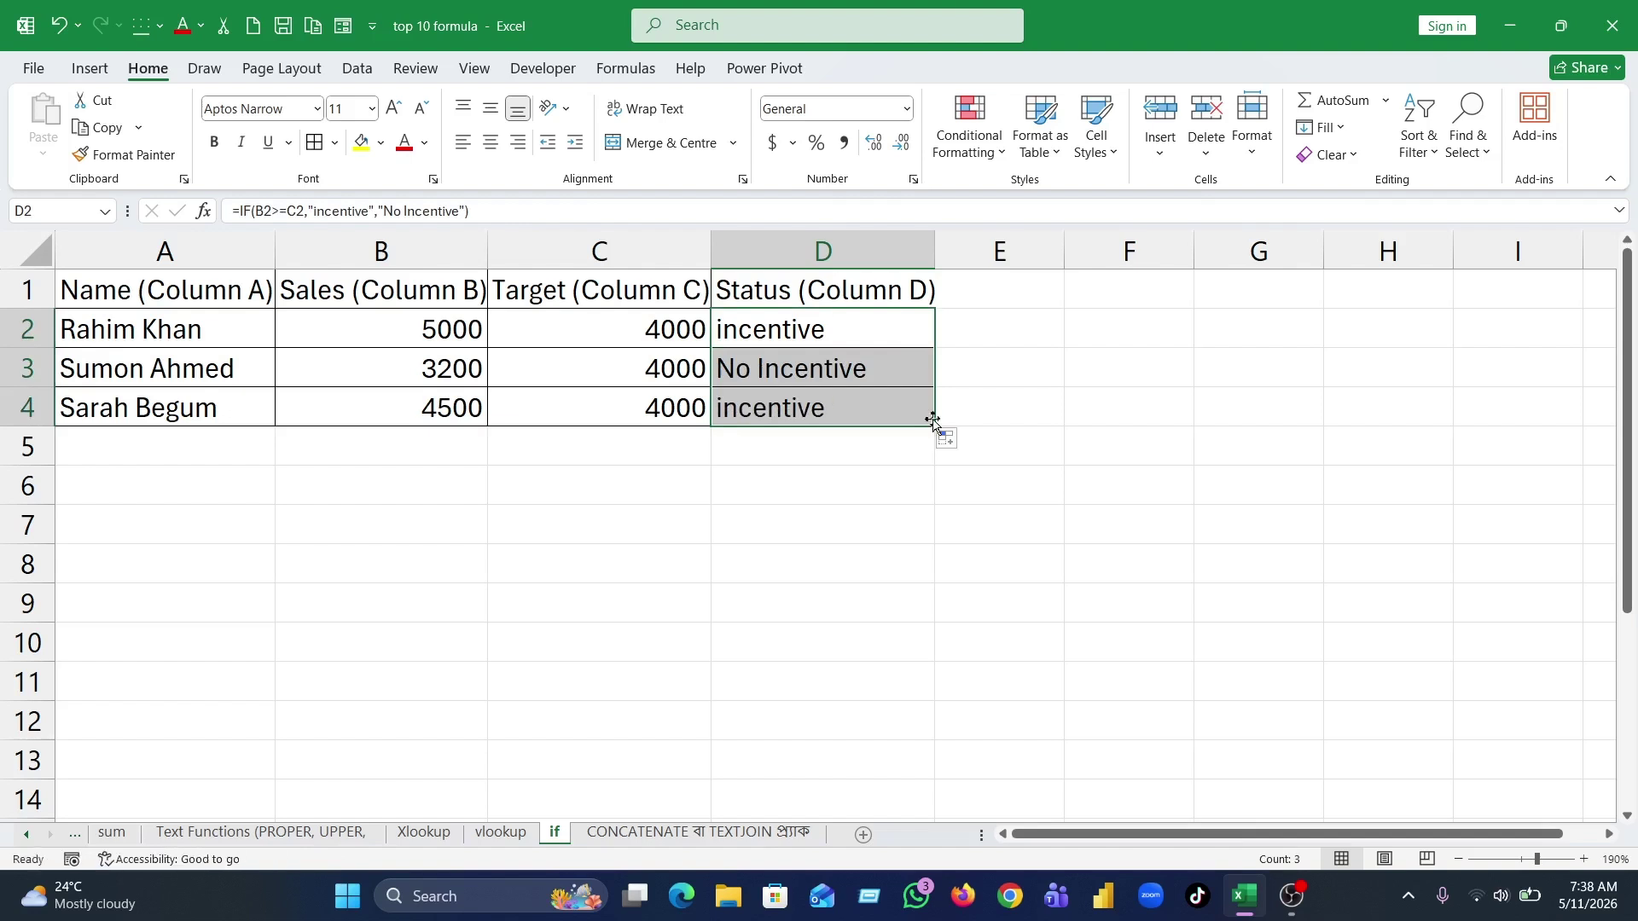
{"action": "left_click", "coordinate": [1073, 353]}
{"action": "left_click", "coordinate": [592, 323]}
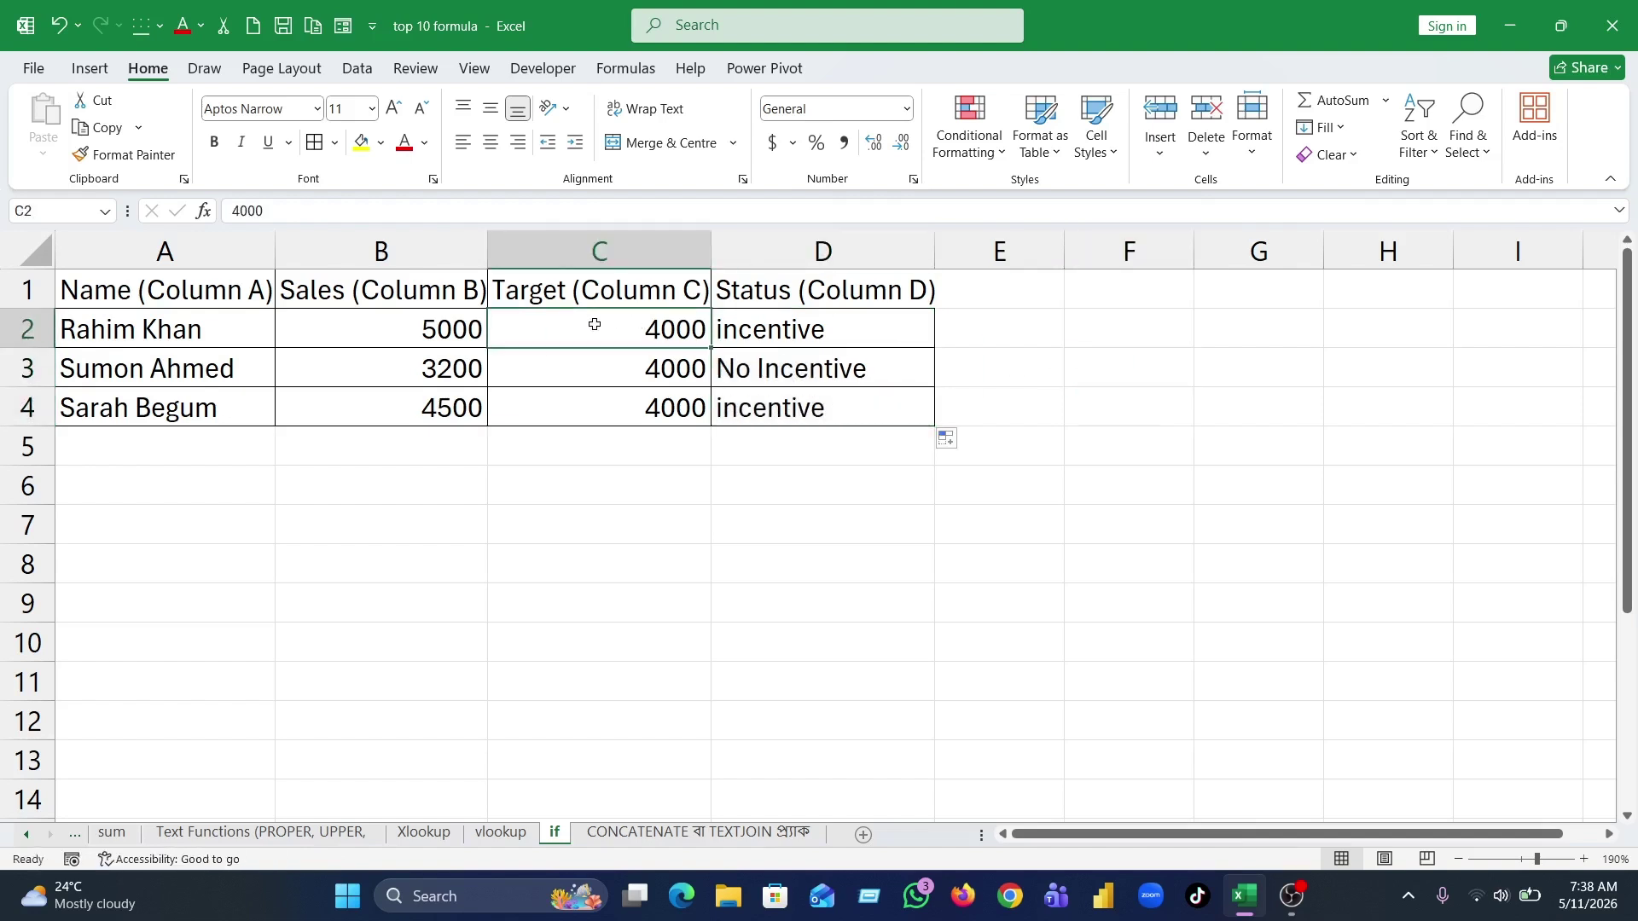
{"action": "left_click", "coordinate": [398, 335]}
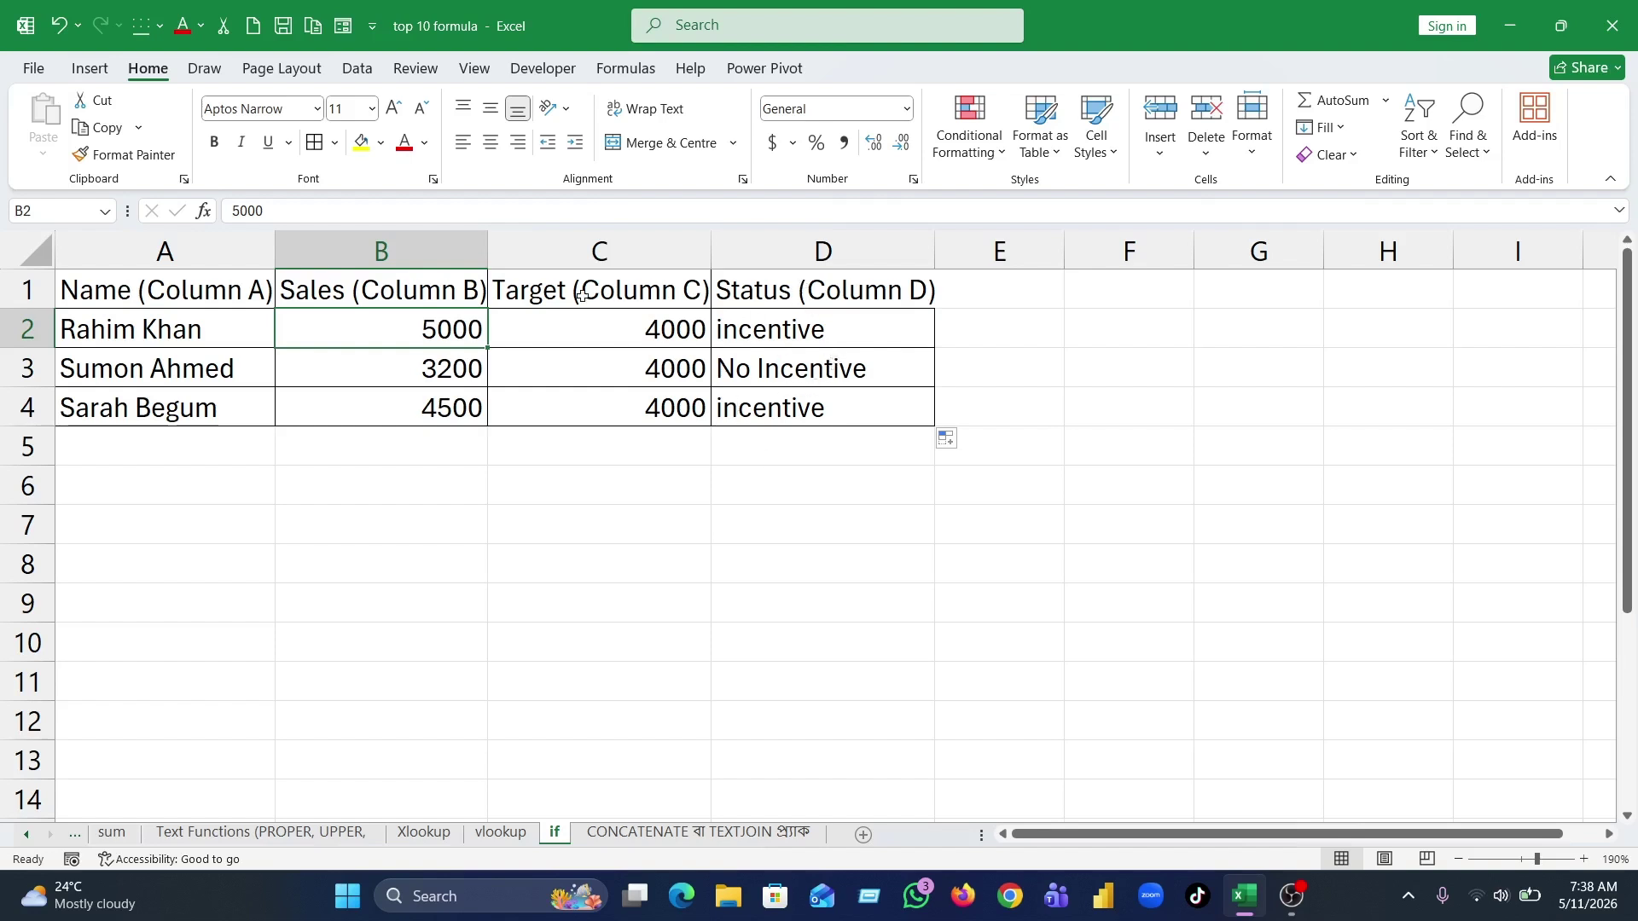
- Convert the range A1:D4 into a table with headers
{"action": "left_click", "coordinate": [122, 280]}
{"action": "left_click_drag", "start_coordinate": [122, 280], "coordinate": [907, 409]}
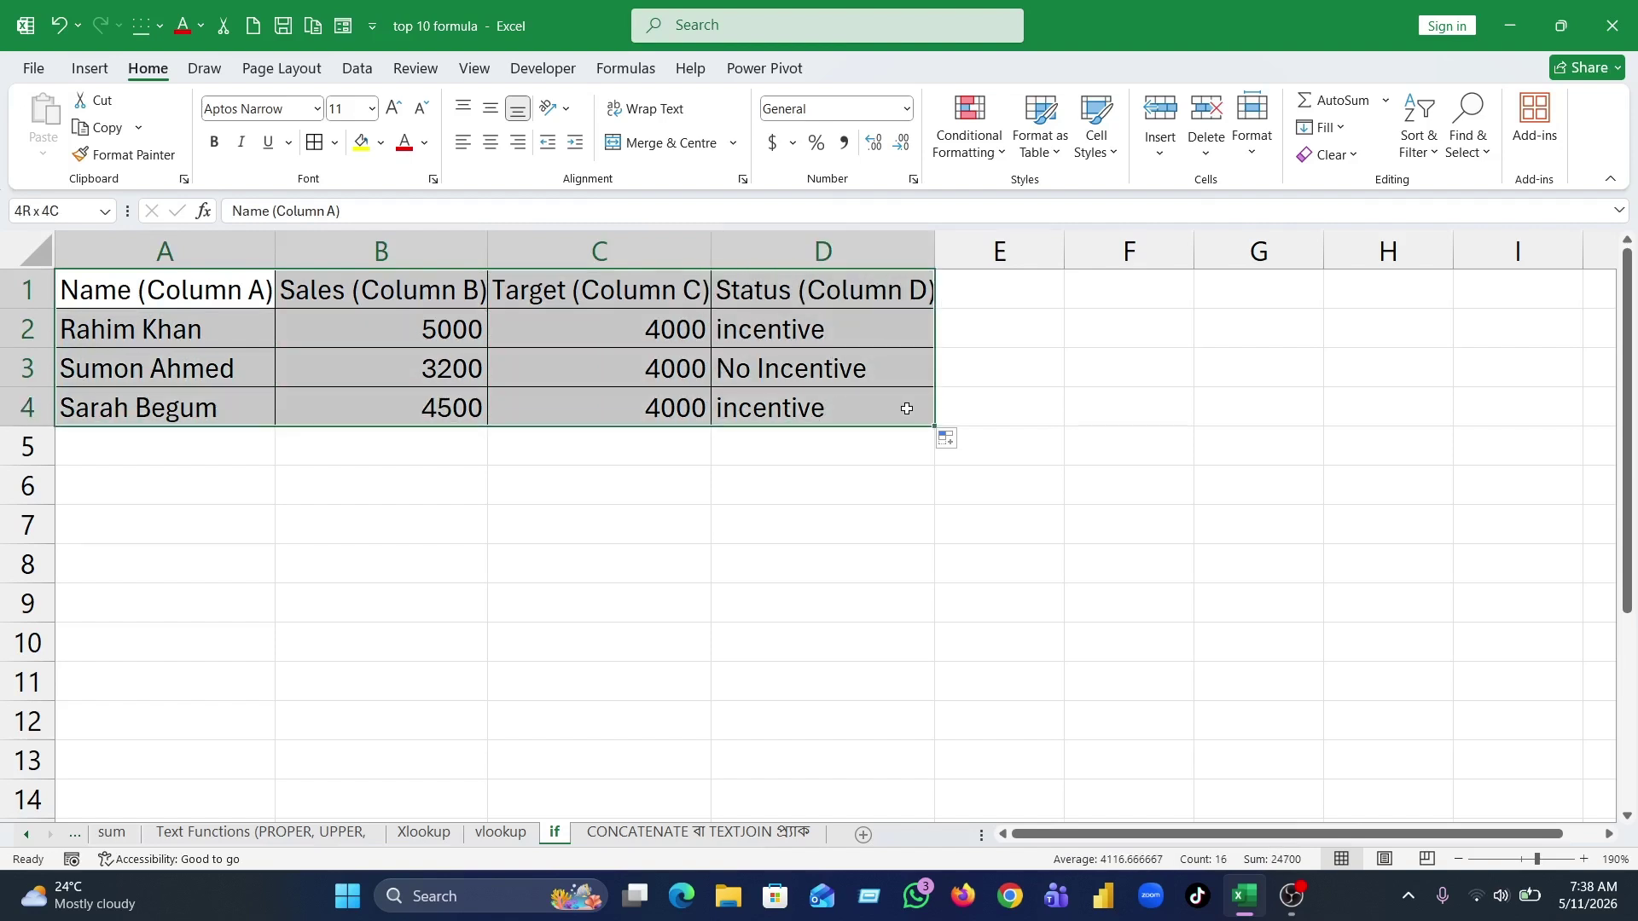
{"action": "key", "text": "ctrl+t"}
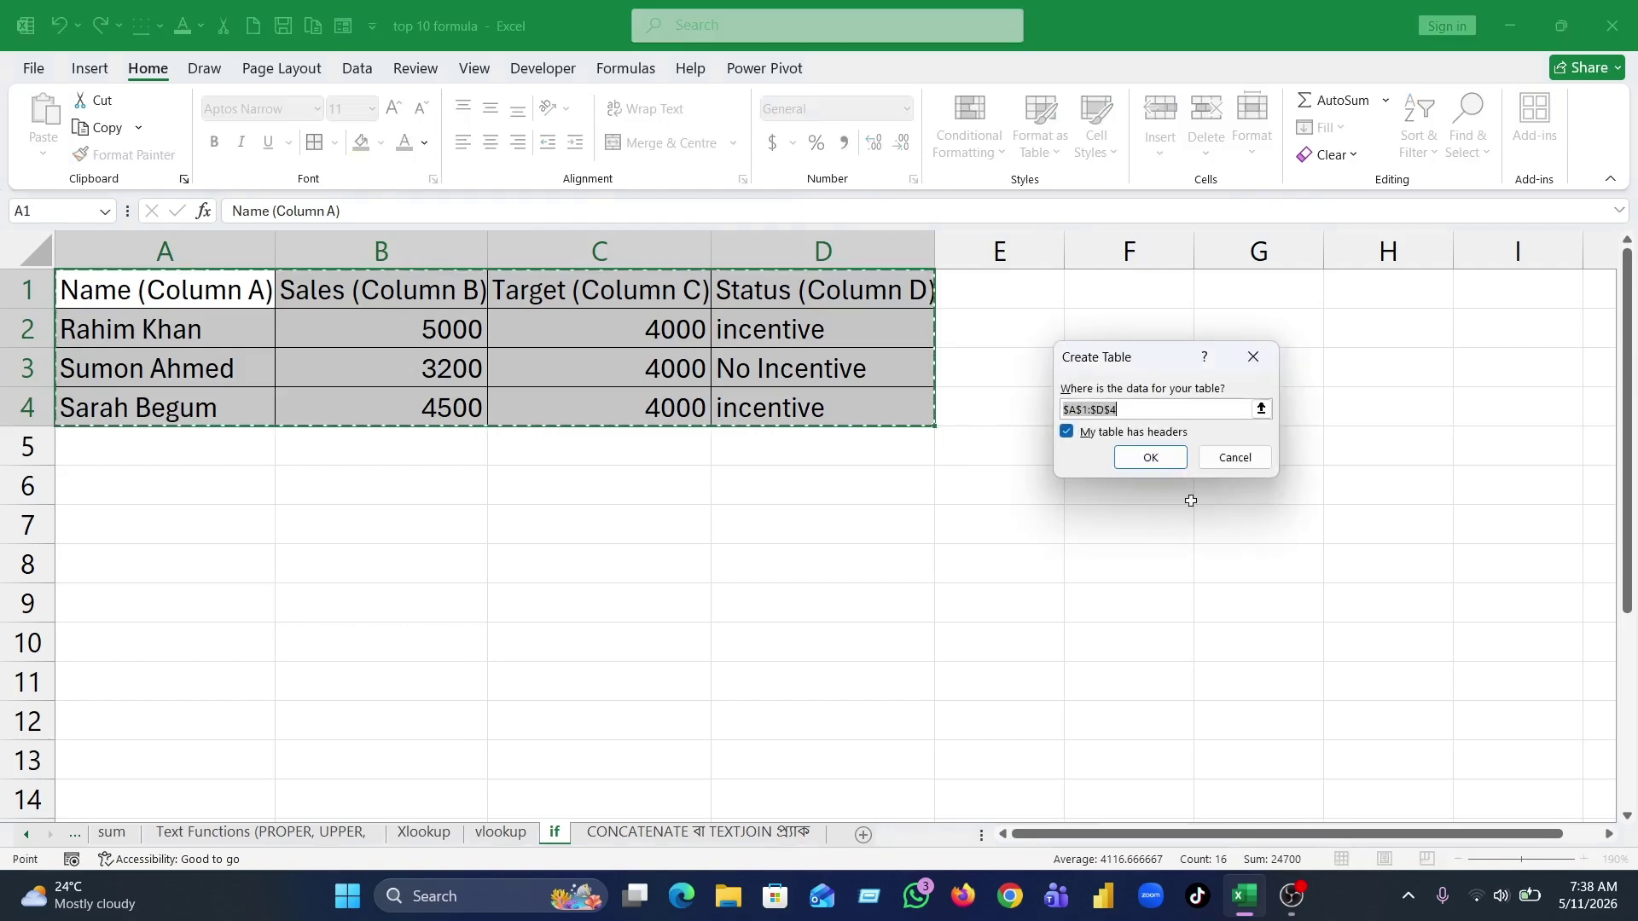
{"action": "left_click", "coordinate": [1150, 459]}
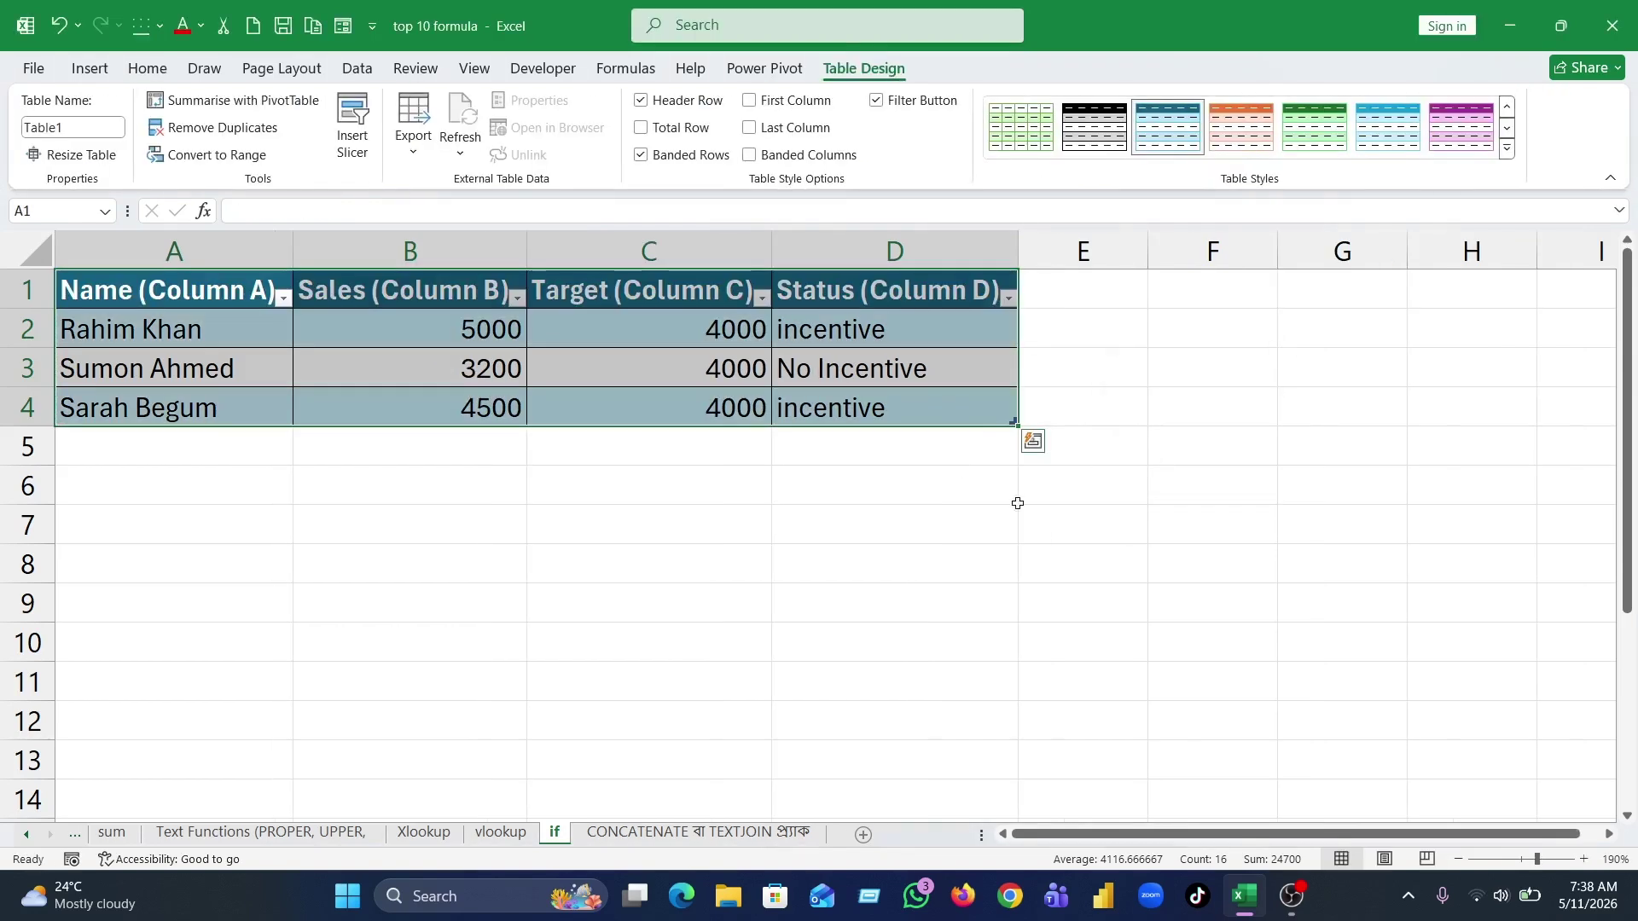
{"action": "left_click", "coordinate": [942, 541]}
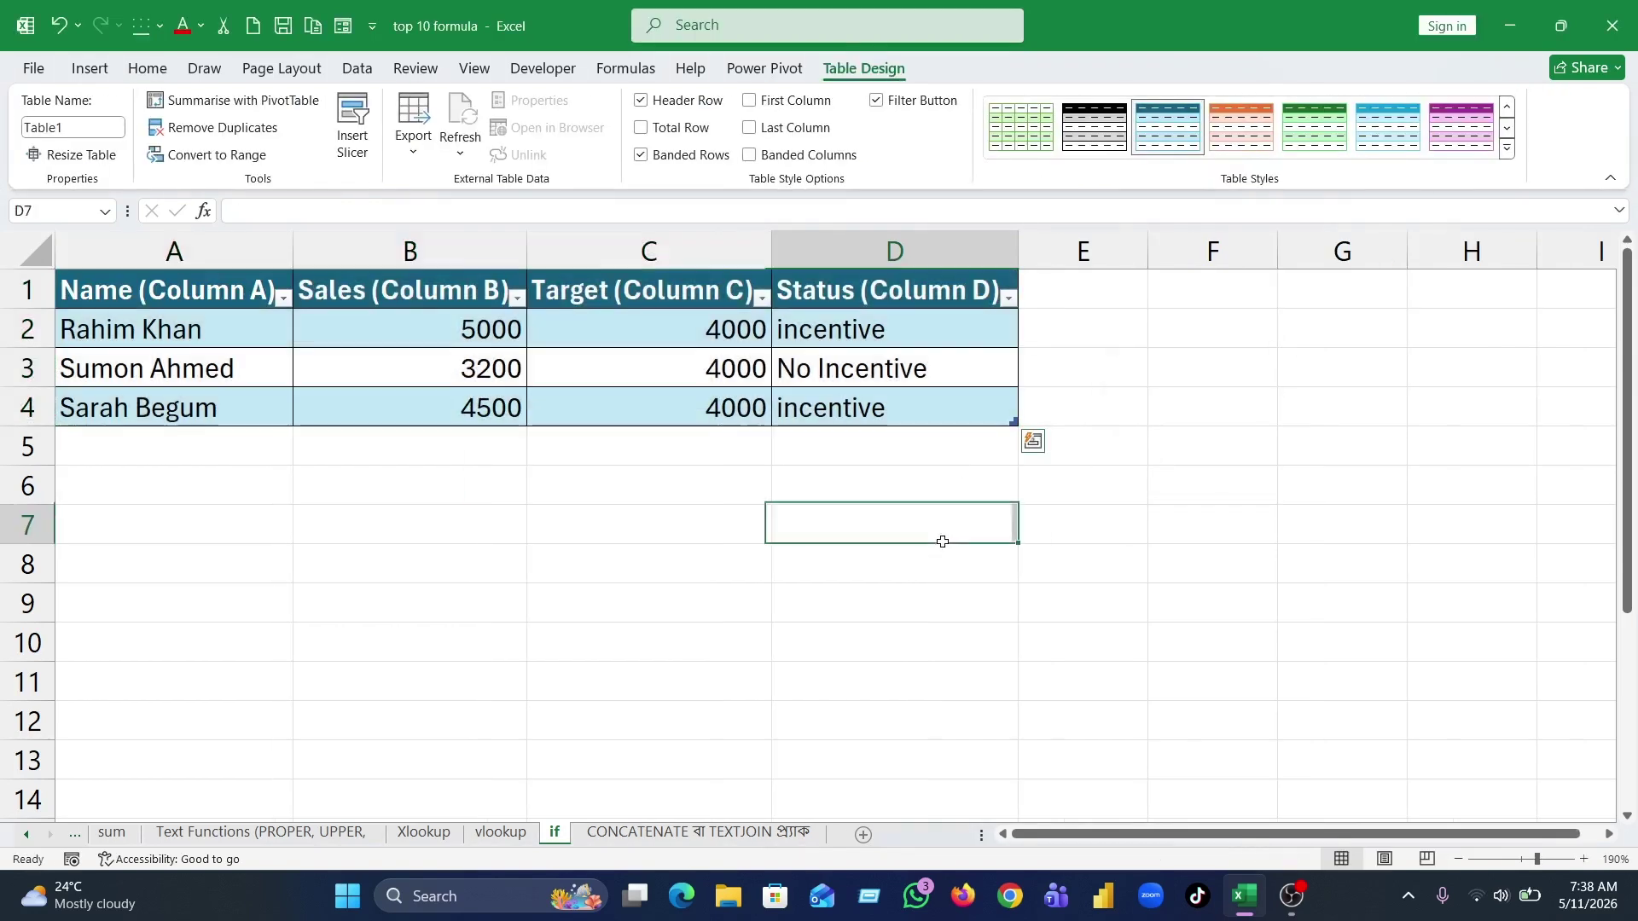
- Filter the Status column to exclude the "No Incentive" rows
{"action": "left_click", "coordinate": [1009, 297]}
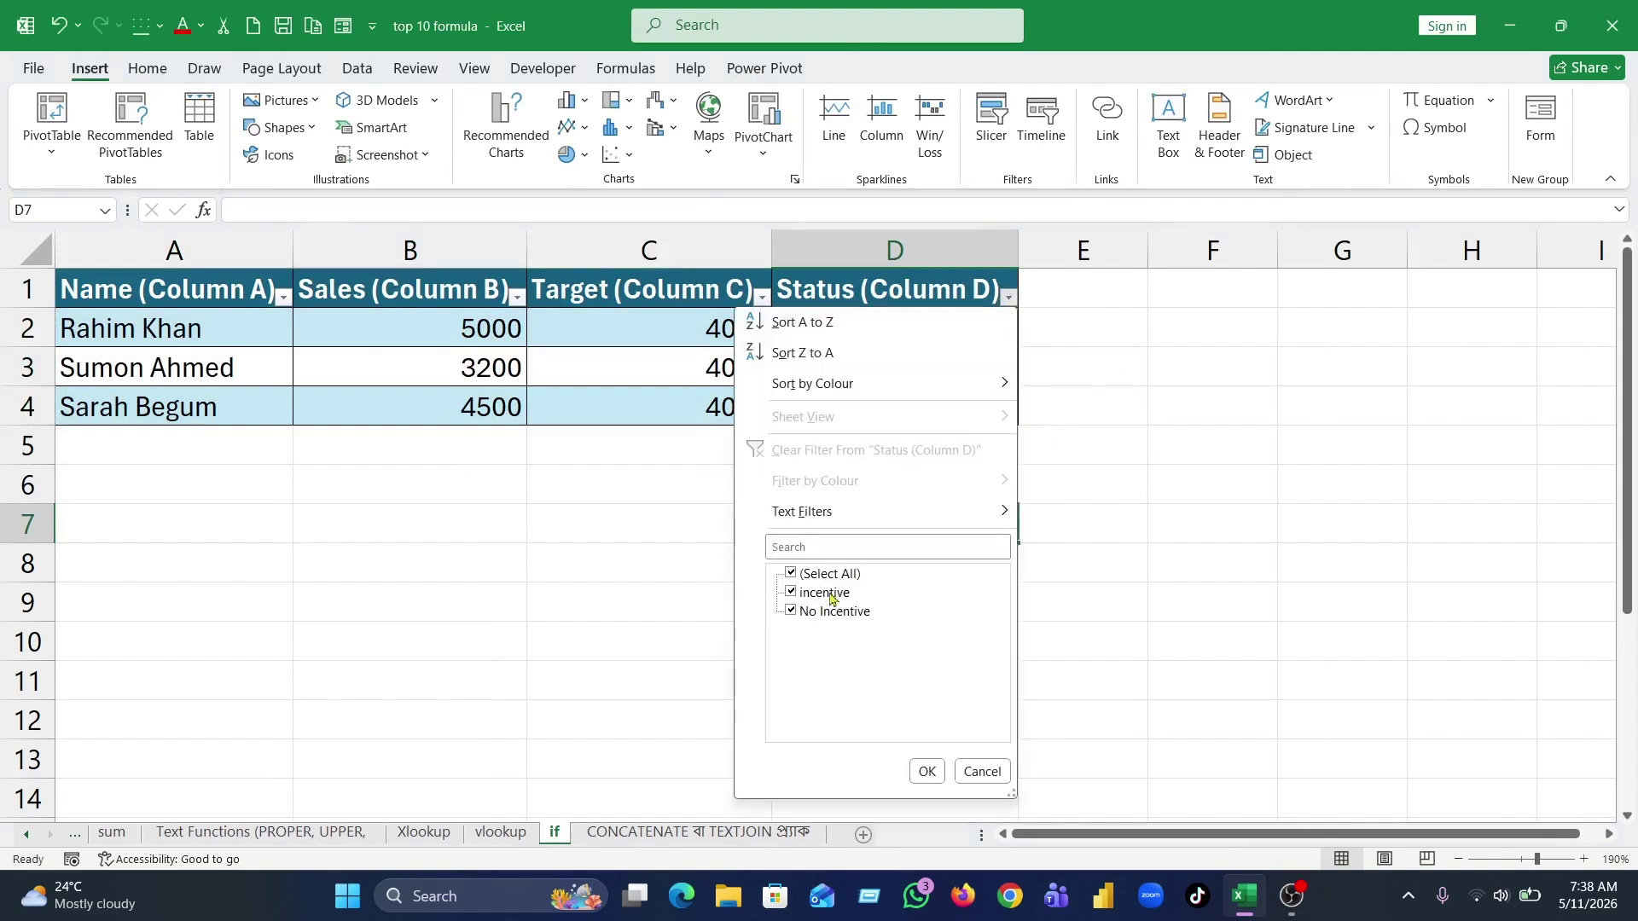
{"action": "left_click", "coordinate": [792, 612]}
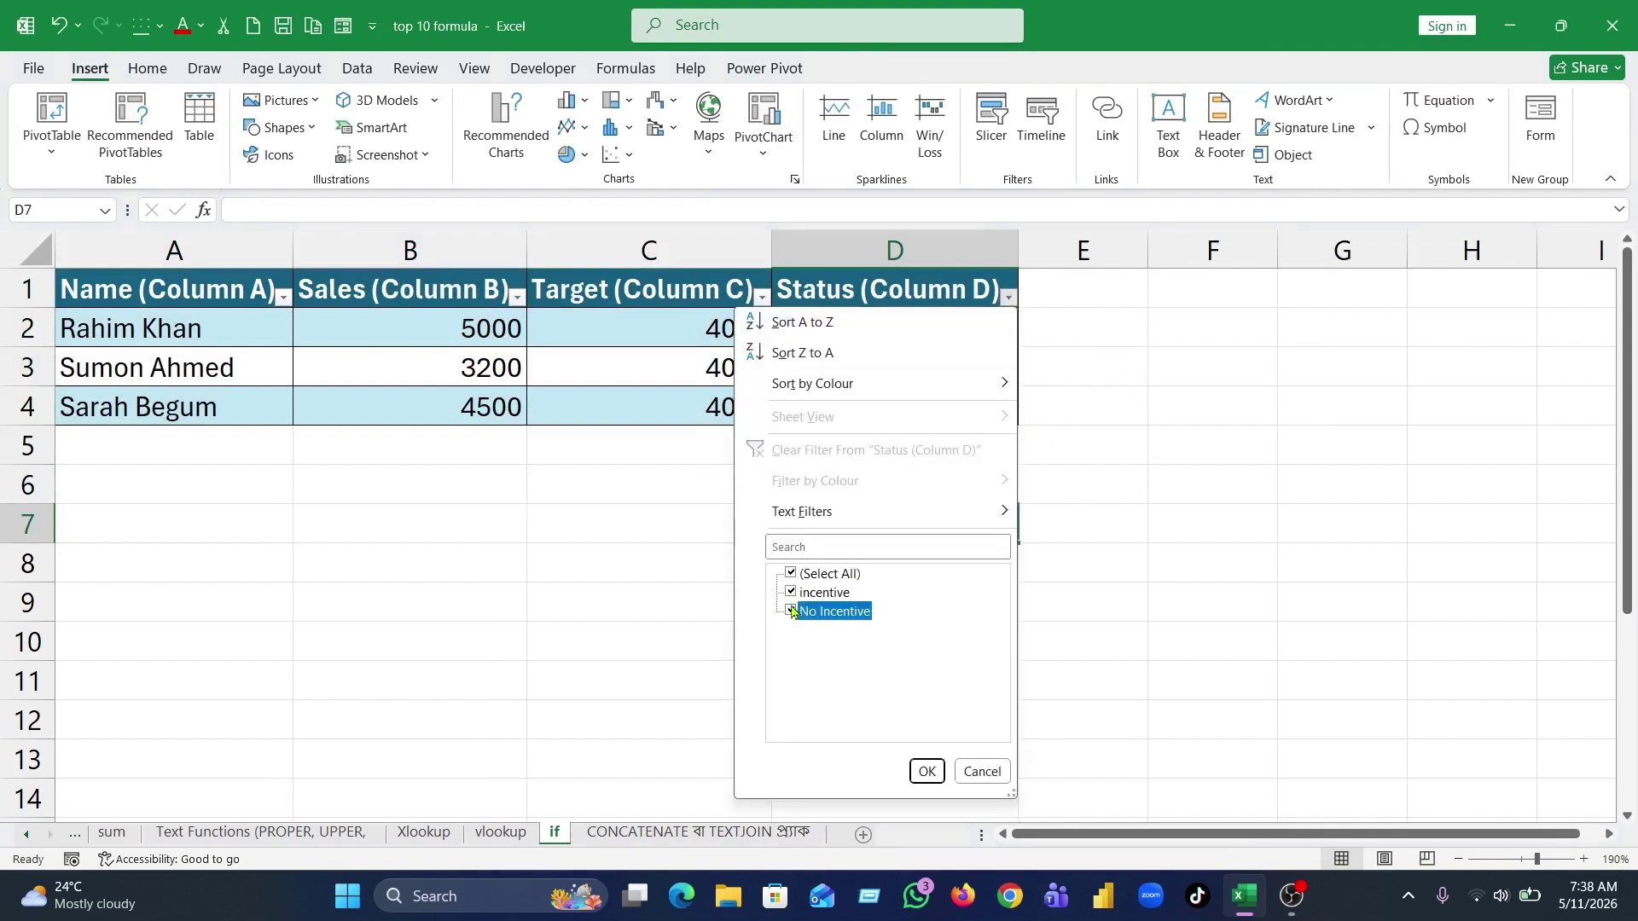
{"action": "left_click", "coordinate": [926, 771]}
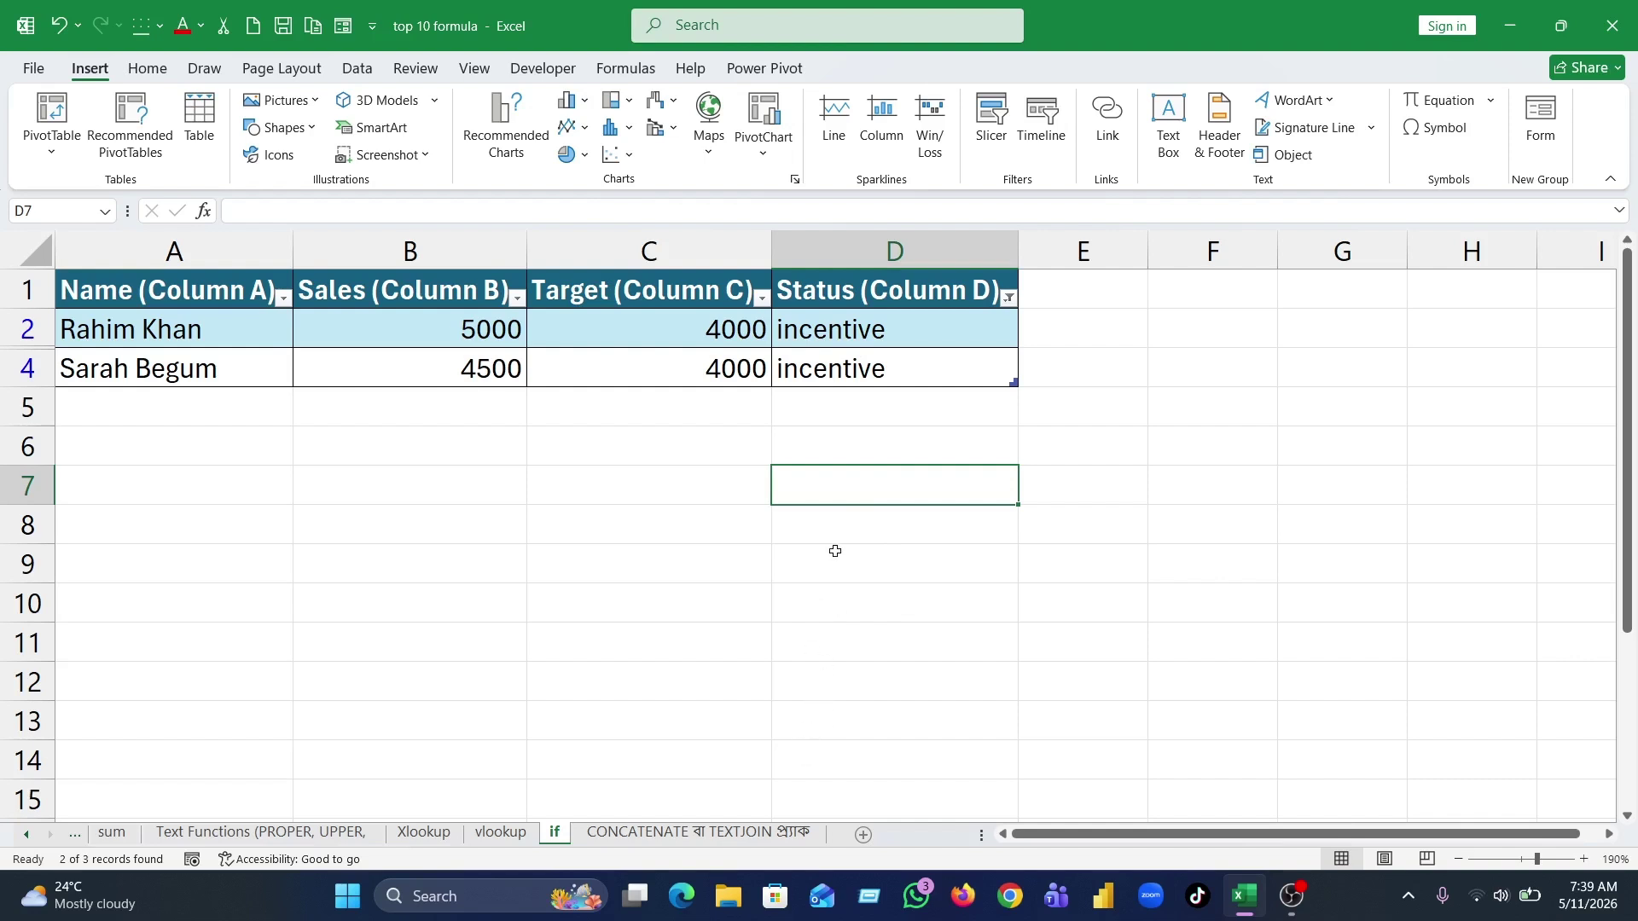
- Switch to the CONCATENATE/TEXTJOIN sheet, clear the existing joined names from F3:F6, and select cell F3
{"action": "left_click", "coordinate": [661, 833]}
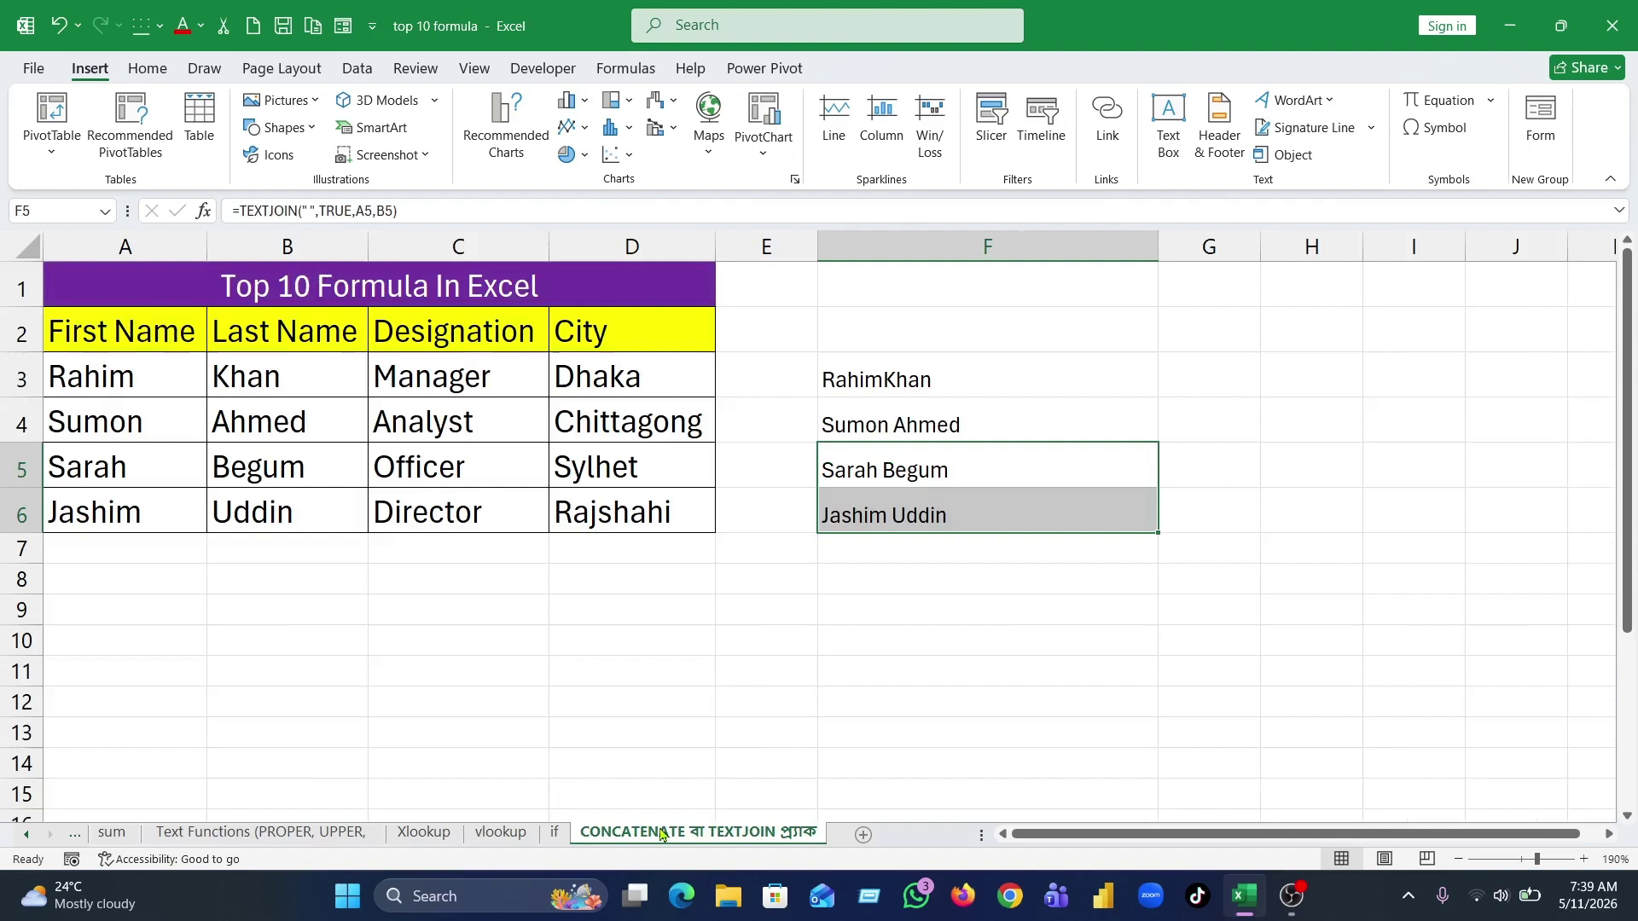
{"action": "left_click", "coordinate": [725, 634]}
{"action": "left_click_drag", "start_coordinate": [869, 375], "coordinate": [906, 511]}
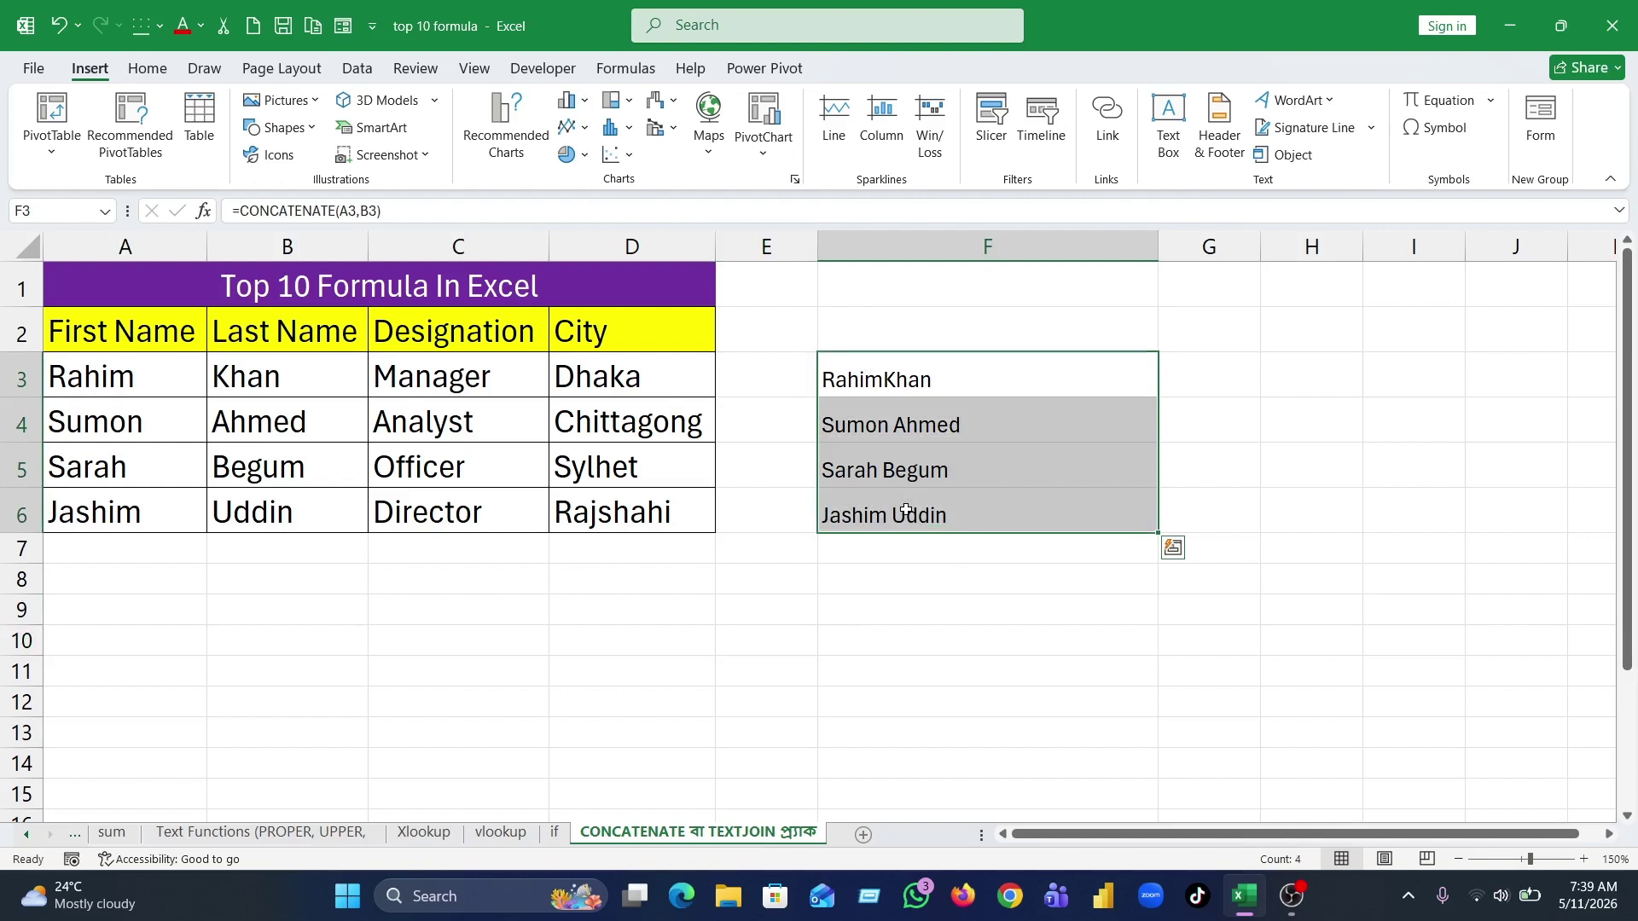
{"action": "key", "text": "Delete"}
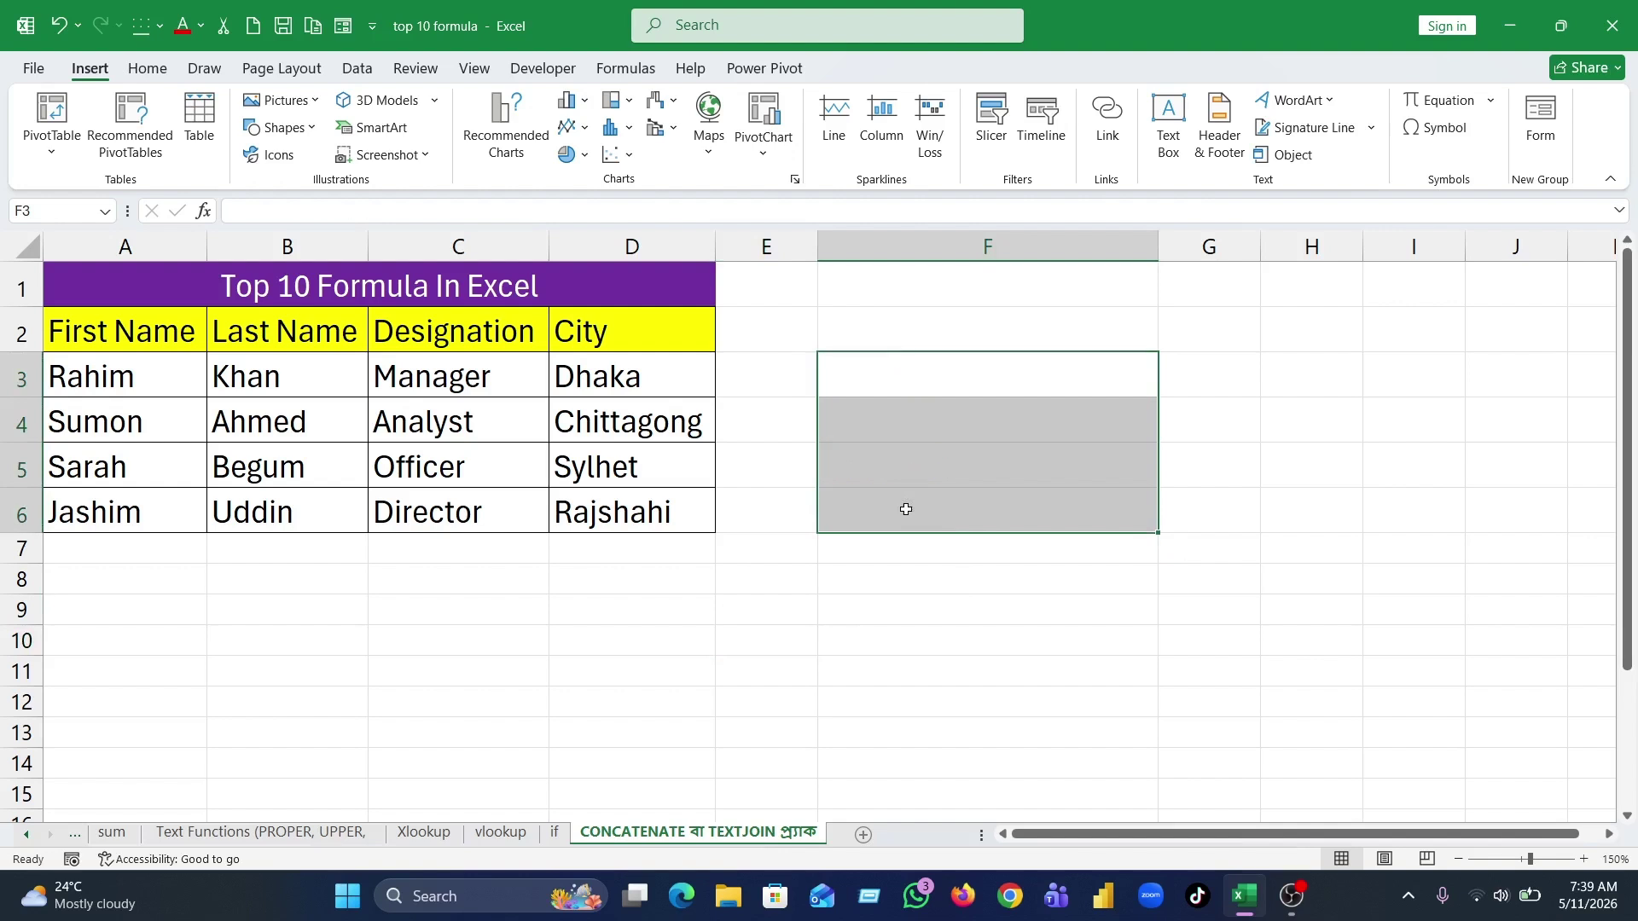
{"action": "left_click", "coordinate": [806, 680]}
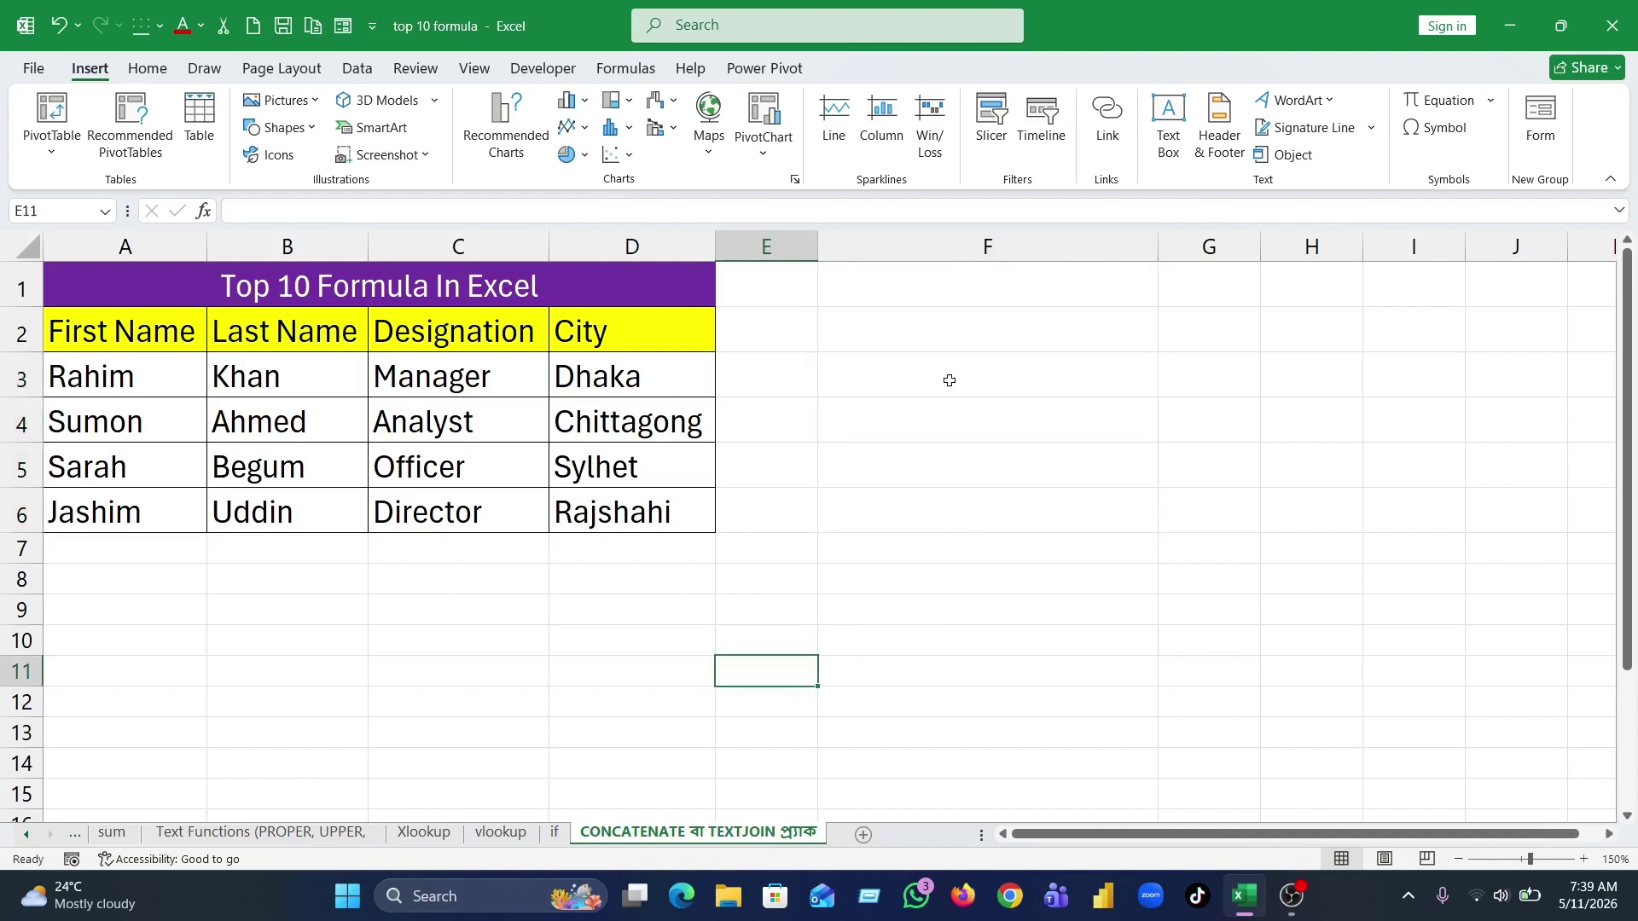
{"action": "left_click", "coordinate": [903, 379]}
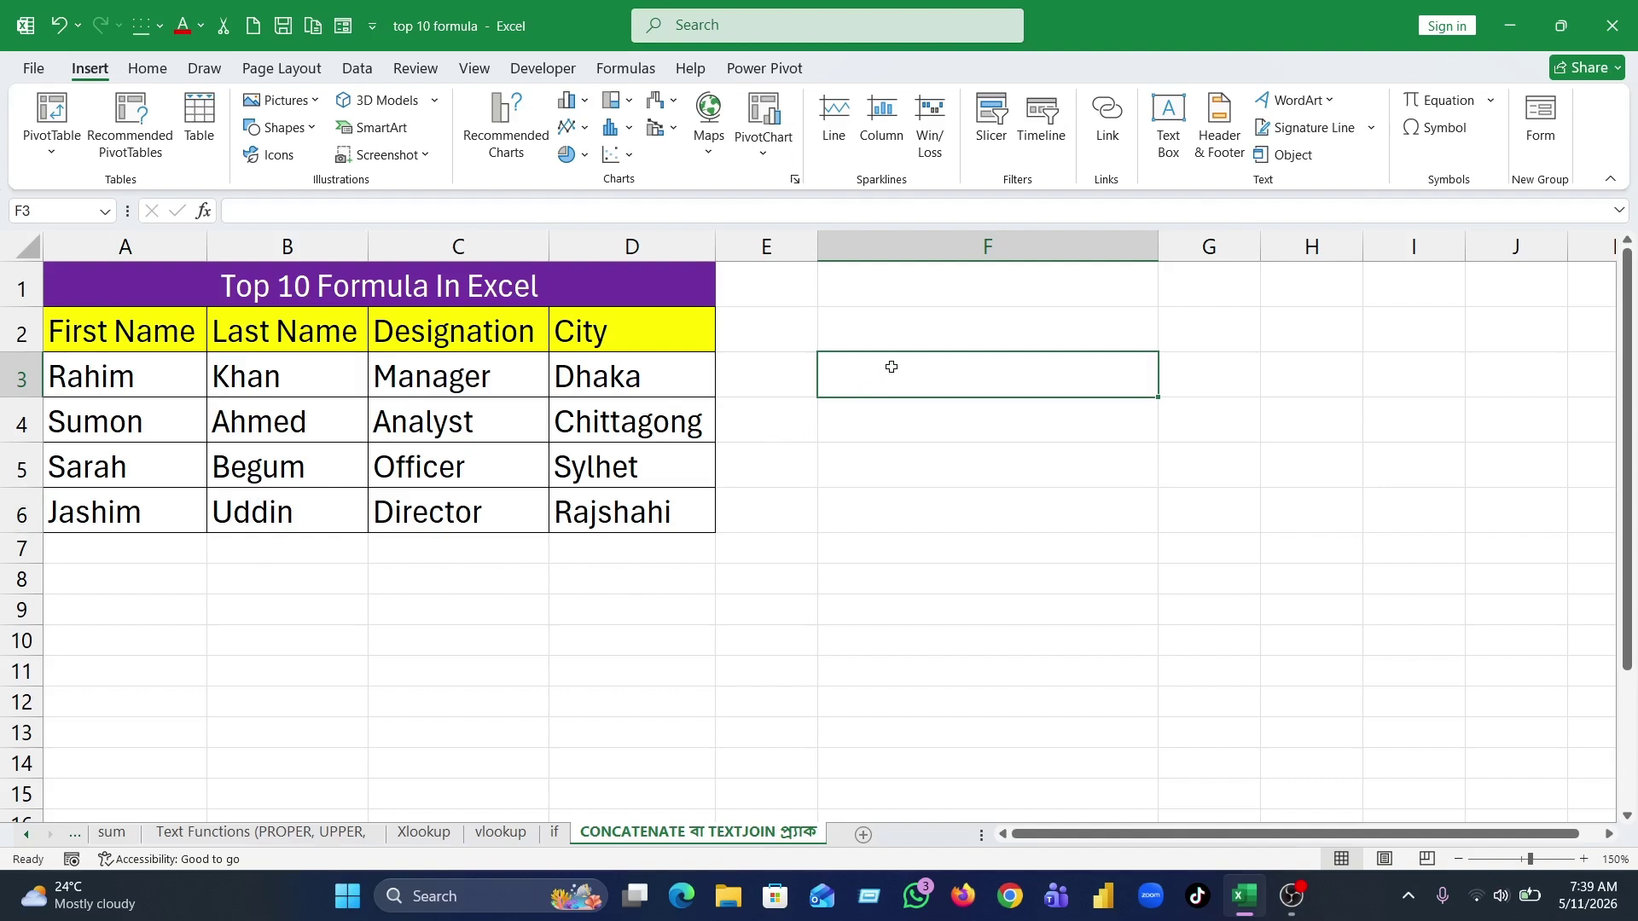
- Begin a CONCATENATE formula in F3 with the first name in A3 and the last name in B3
{"action": "type", "text": "="}
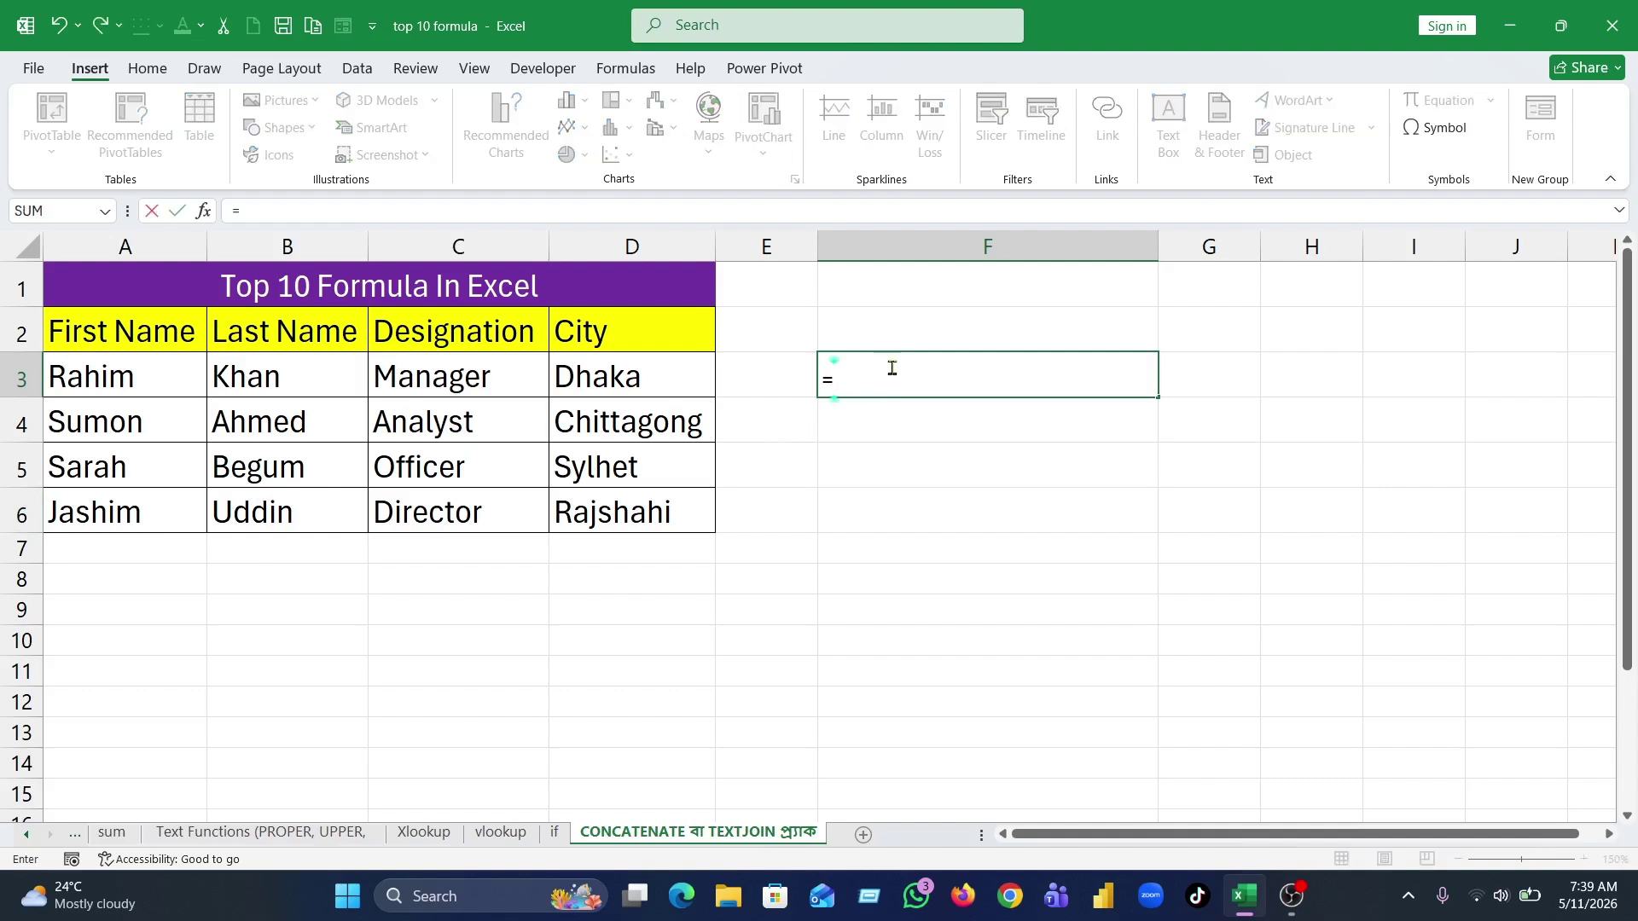
{"action": "type", "text": "c"}
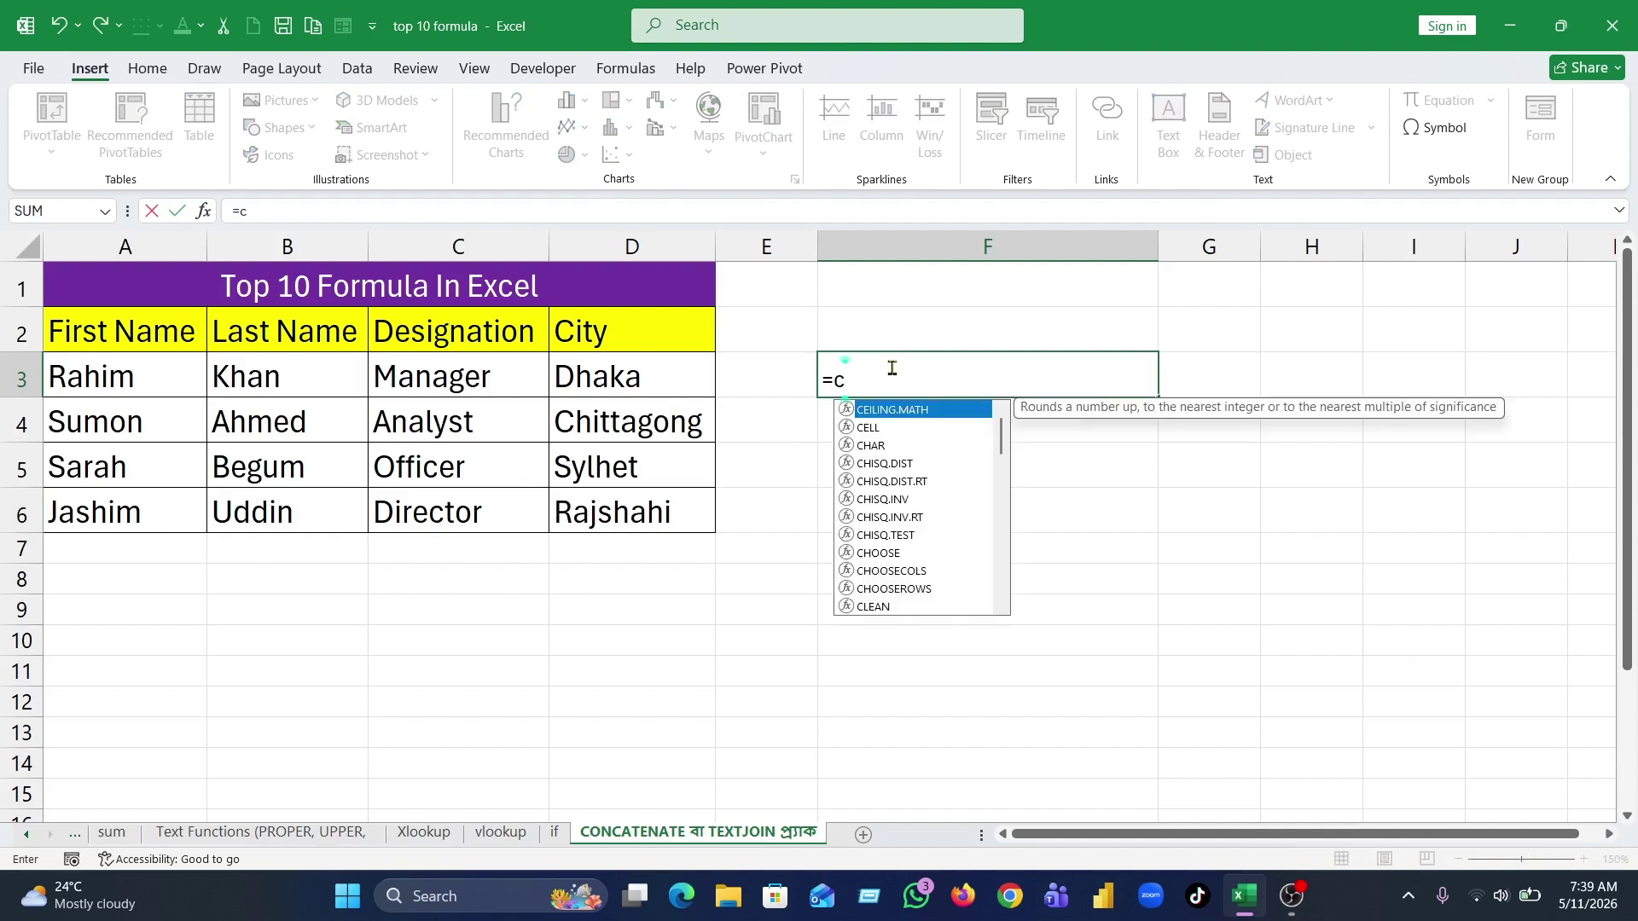
{"action": "type", "text": "oncan"}
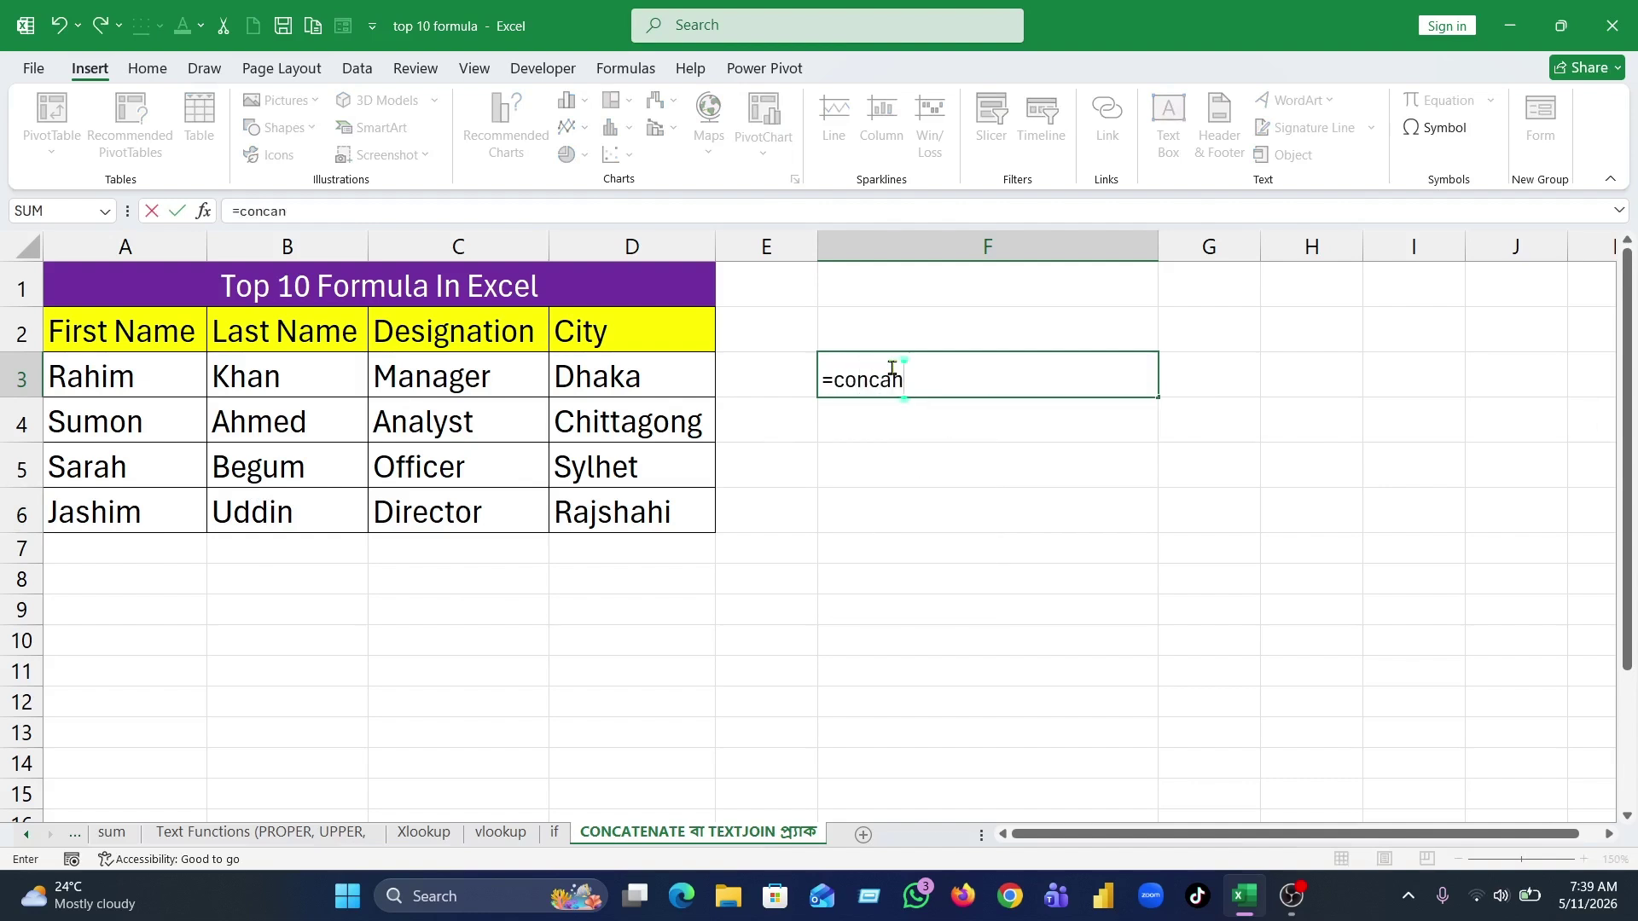
{"action": "key", "text": "BackSpace"}
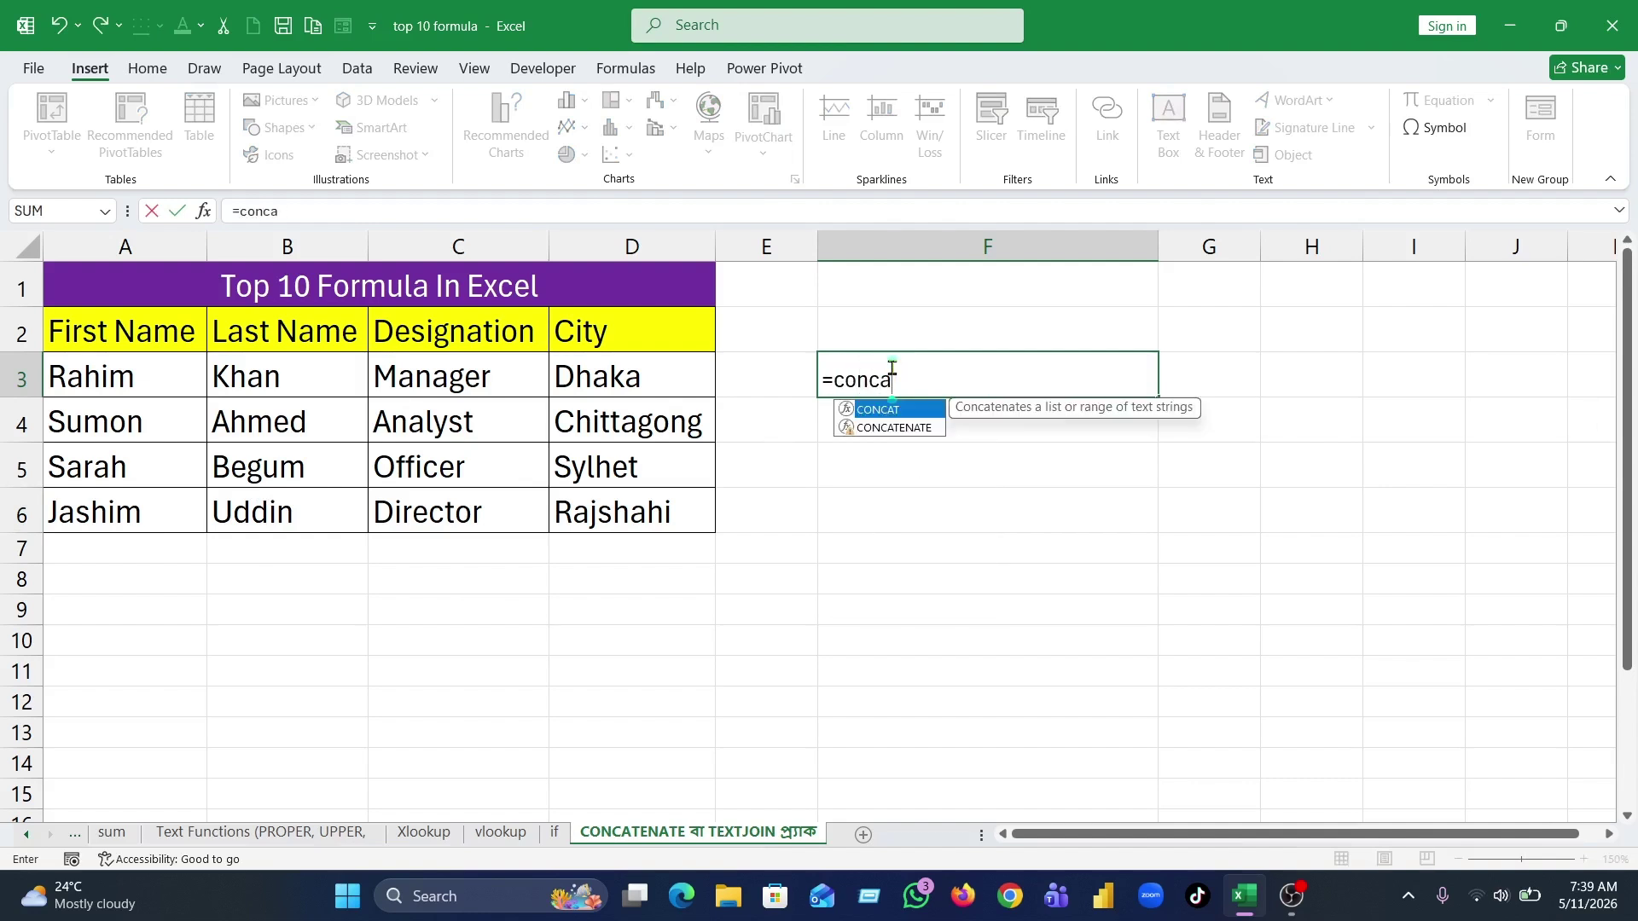
{"action": "double_click", "coordinate": [894, 428]}
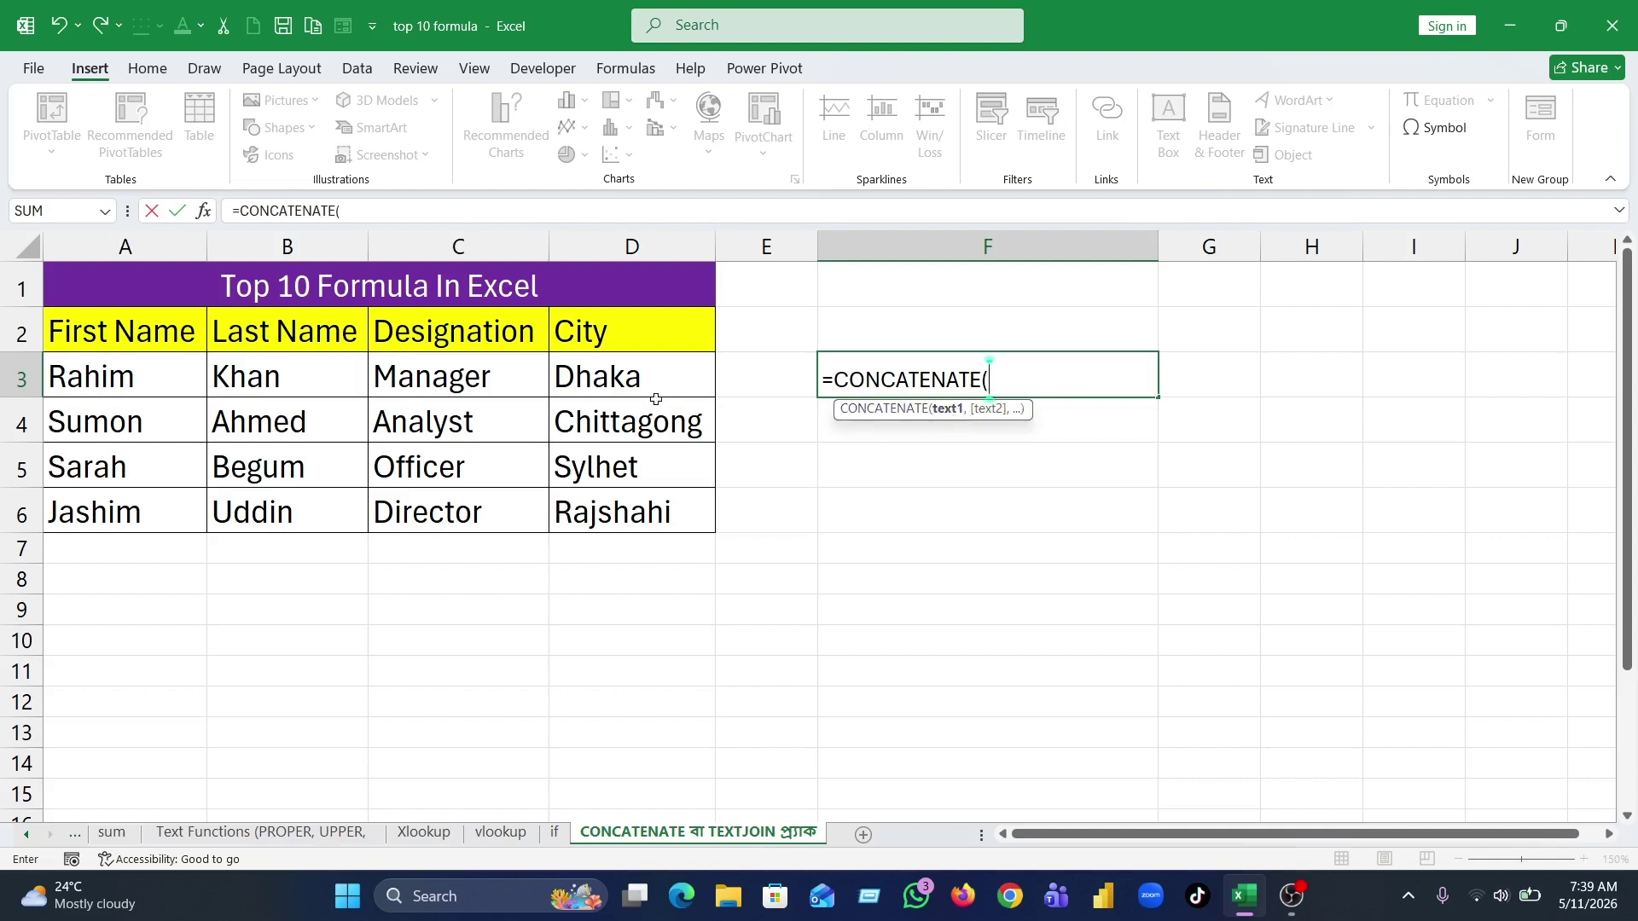
{"action": "left_click", "coordinate": [154, 380]}
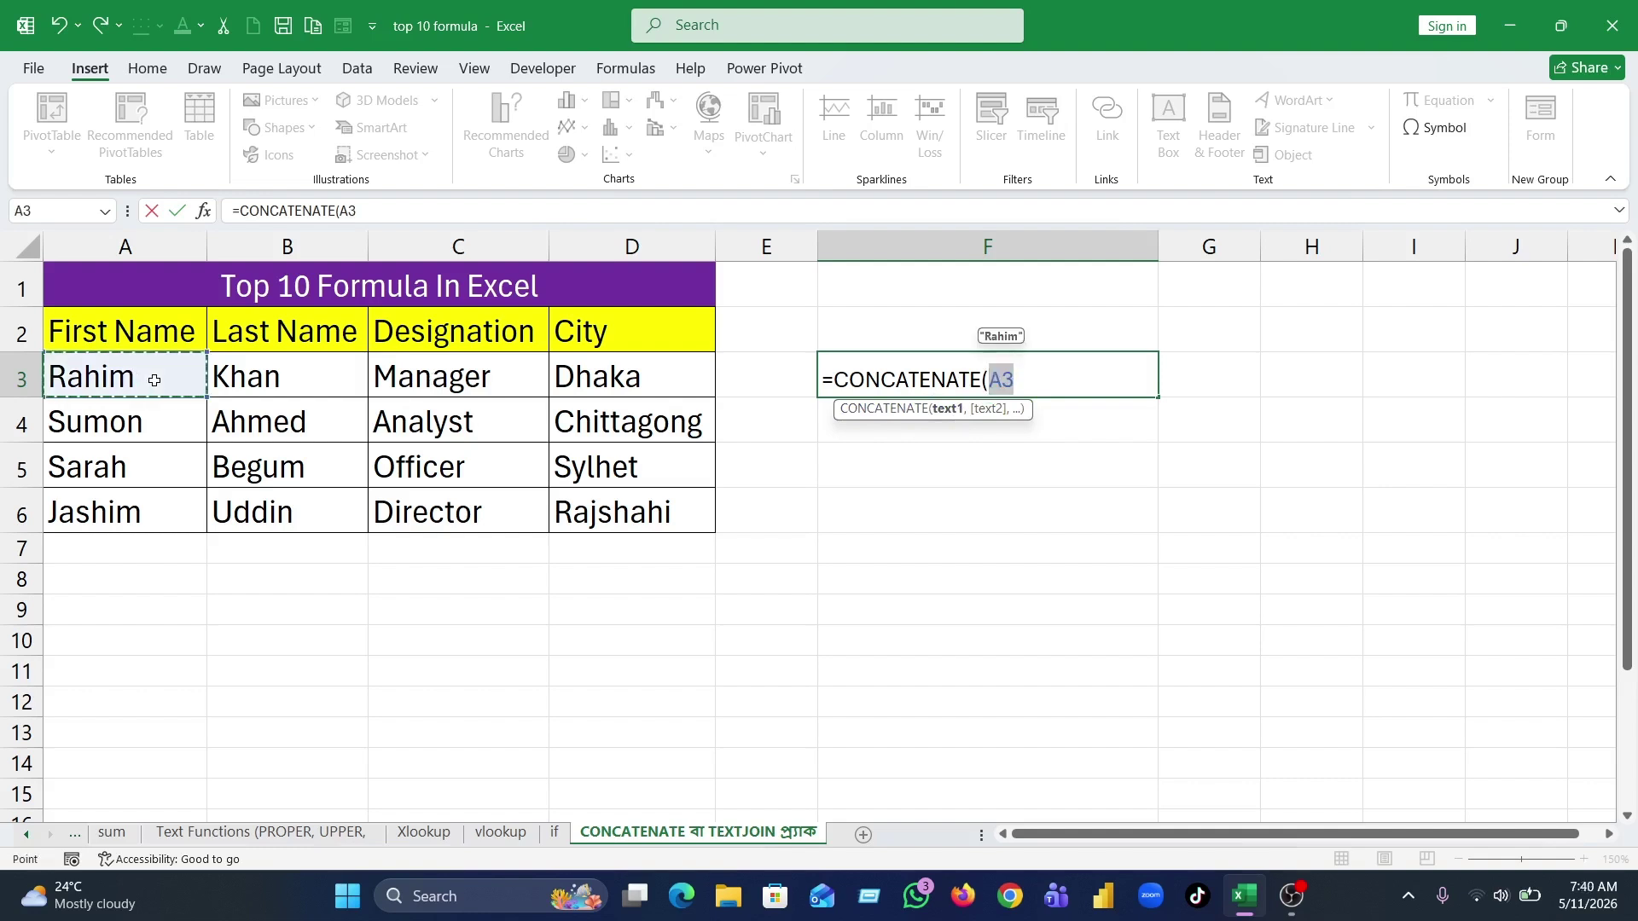
{"action": "type", "text": ","}
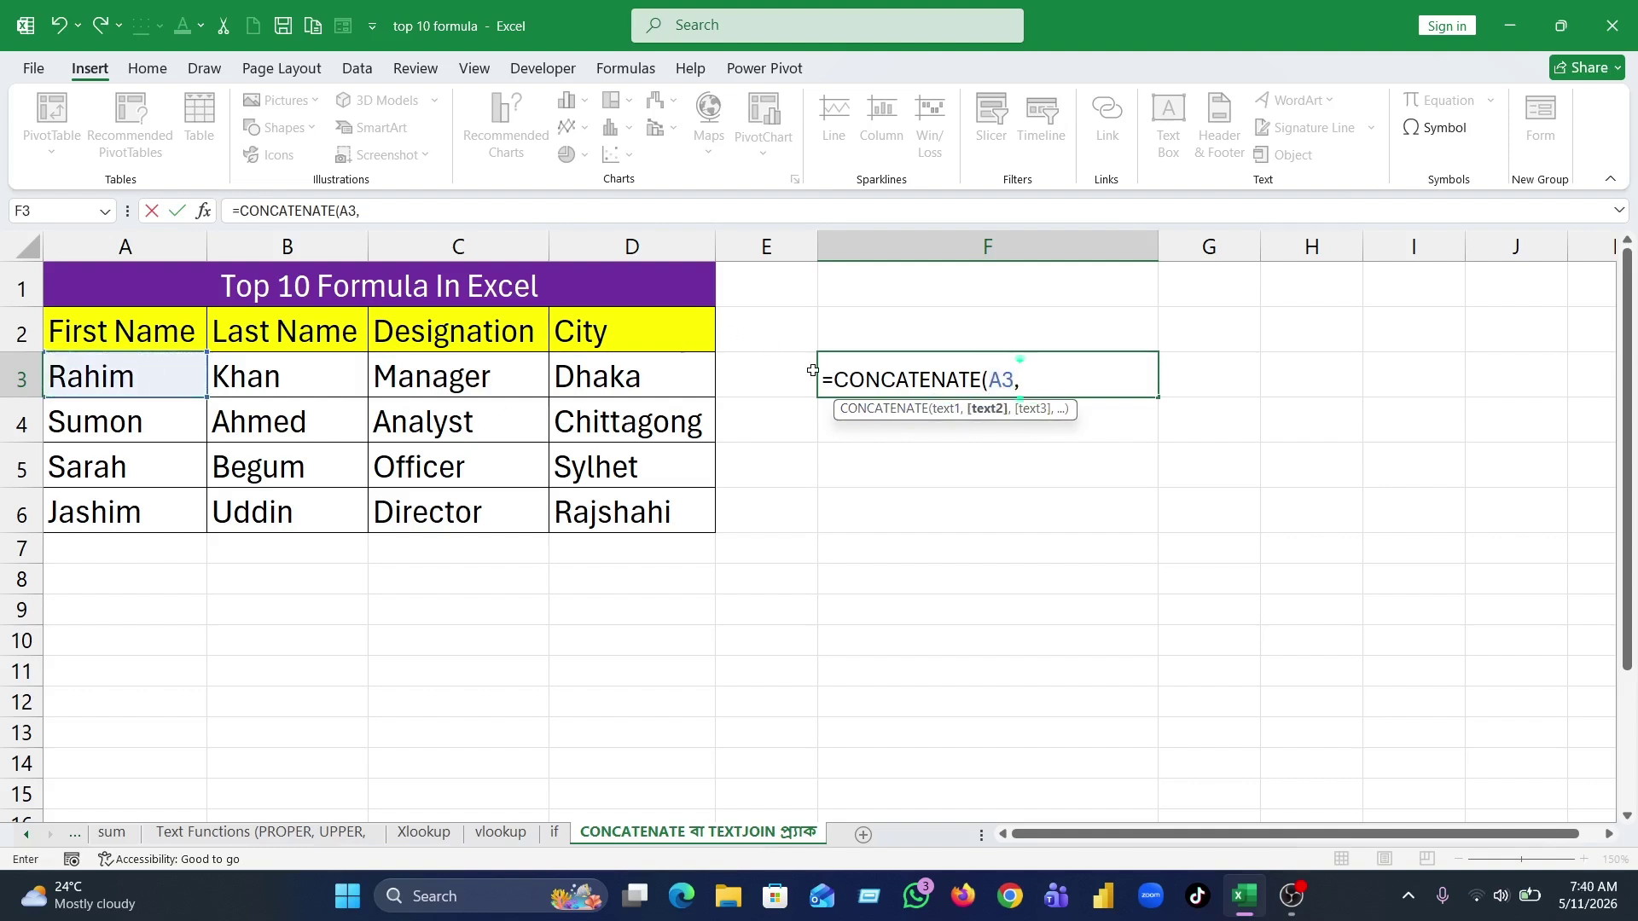
{"action": "left_click", "coordinate": [308, 367]}
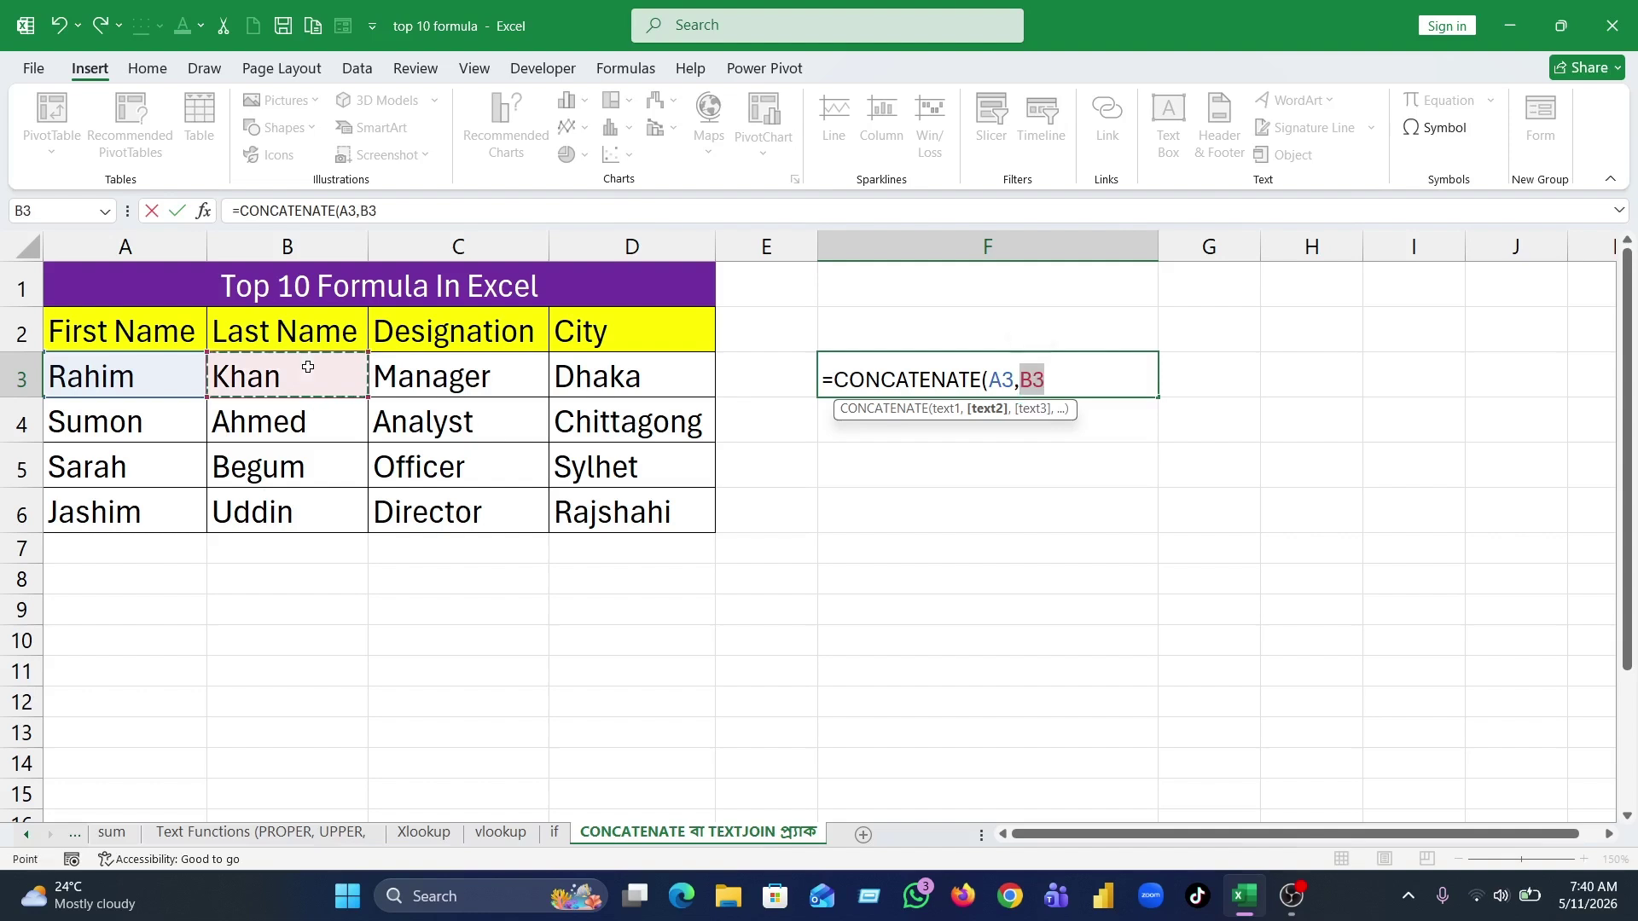
{"action": "type", "text": ","}
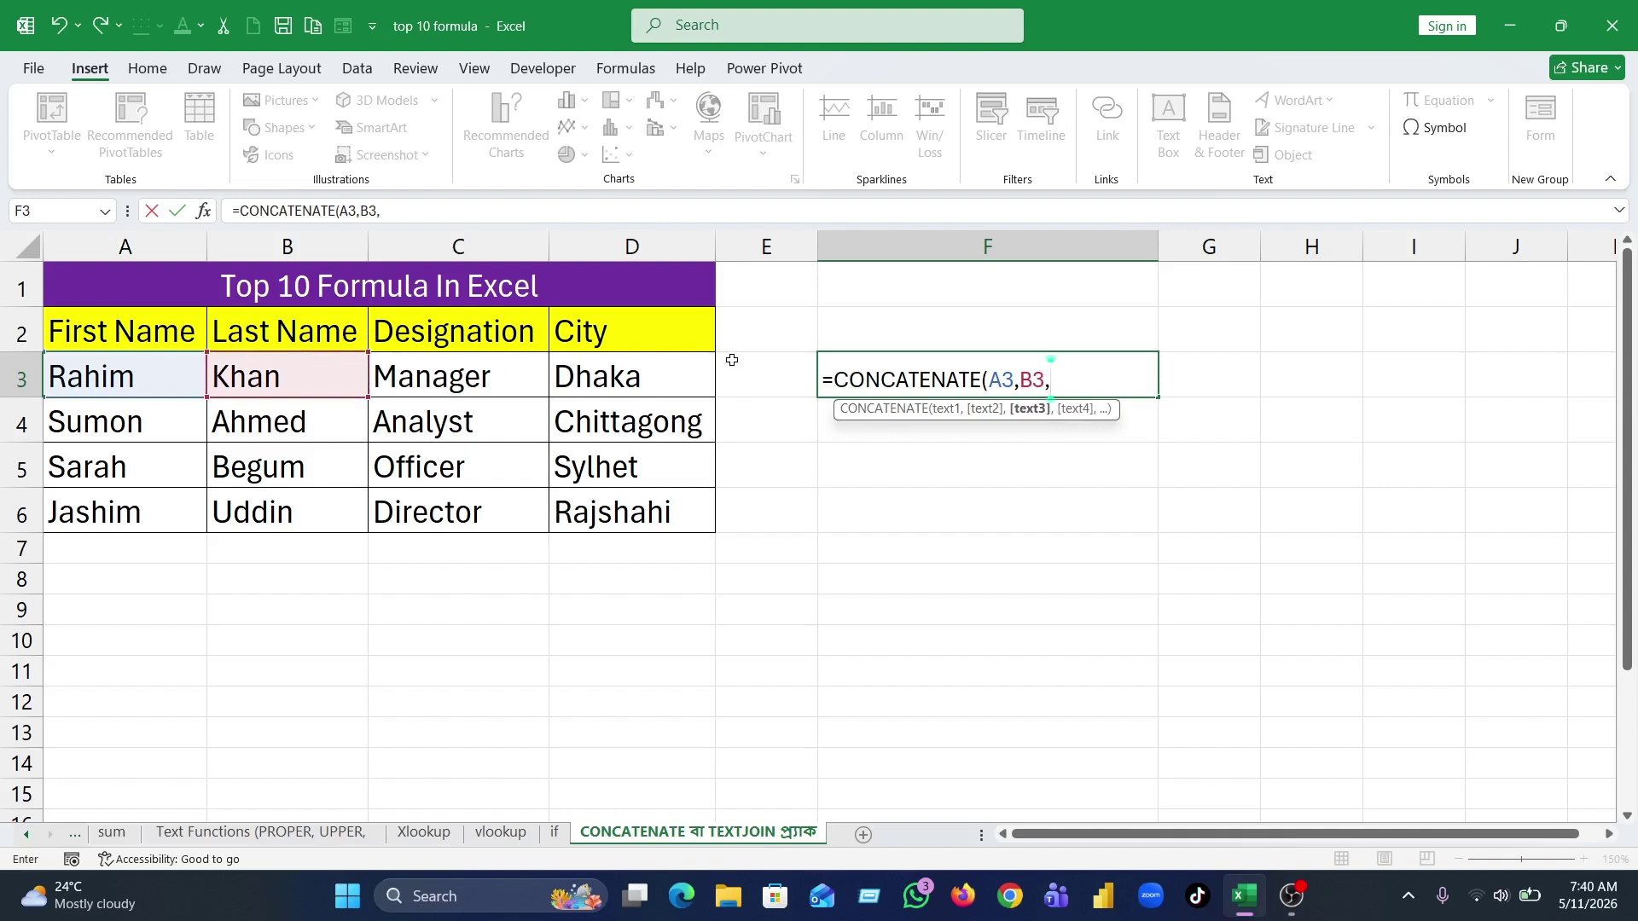
- Add the text "Lives in " and the city cell D3 to the CONCATENATE formula and complete it
{"action": "type", "text": "\"Lives in "}
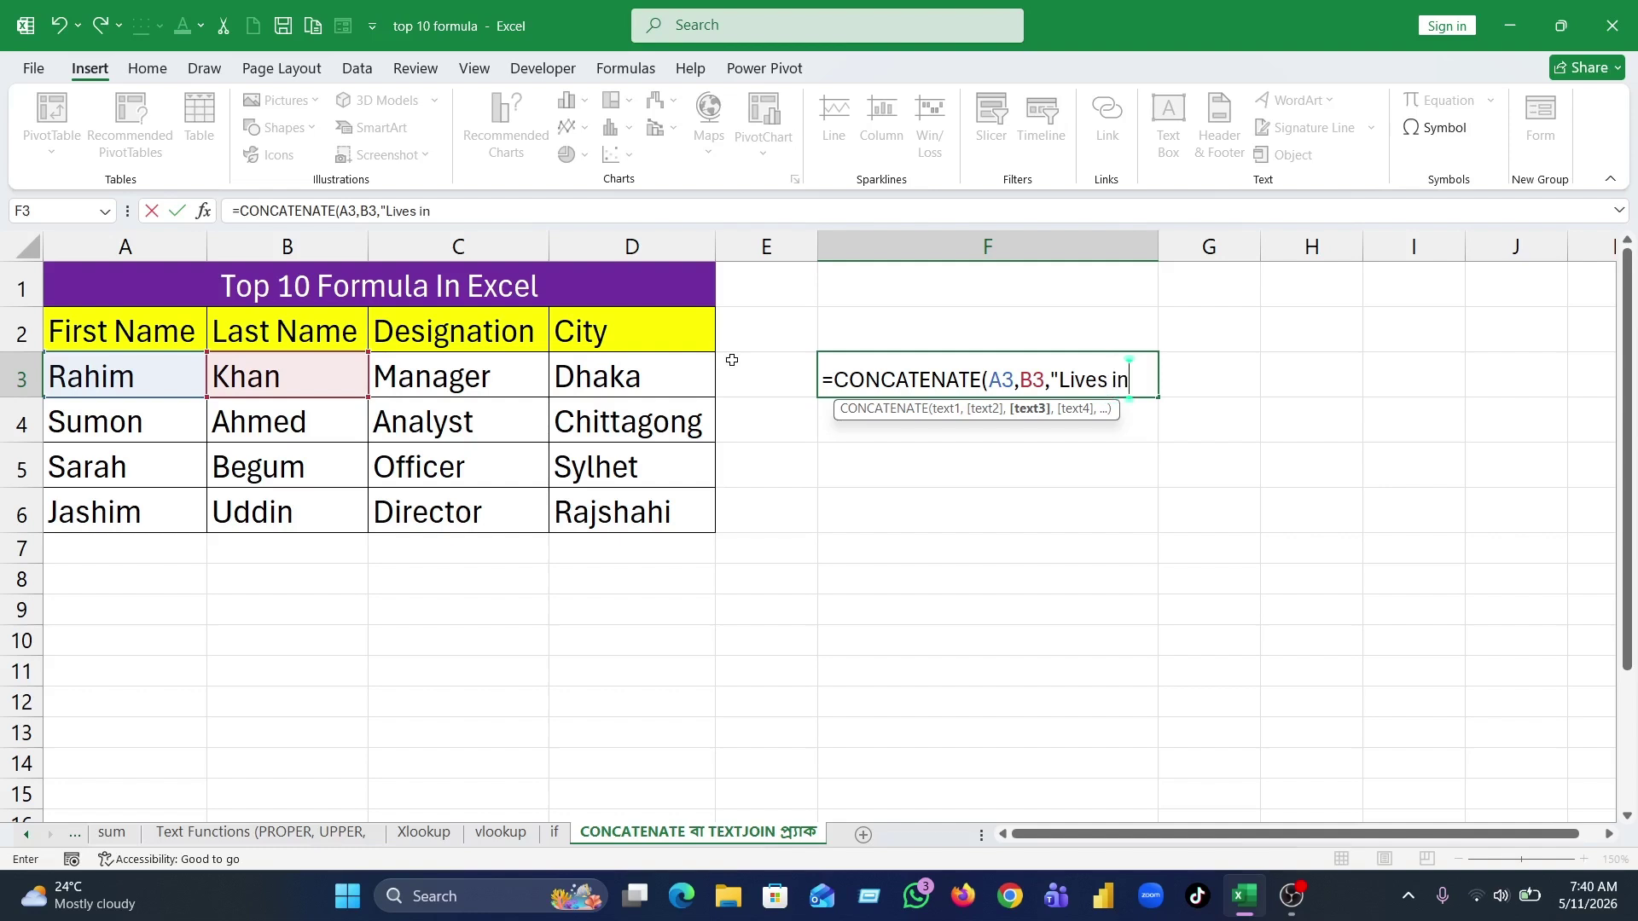
{"action": "type", "text": "\","}
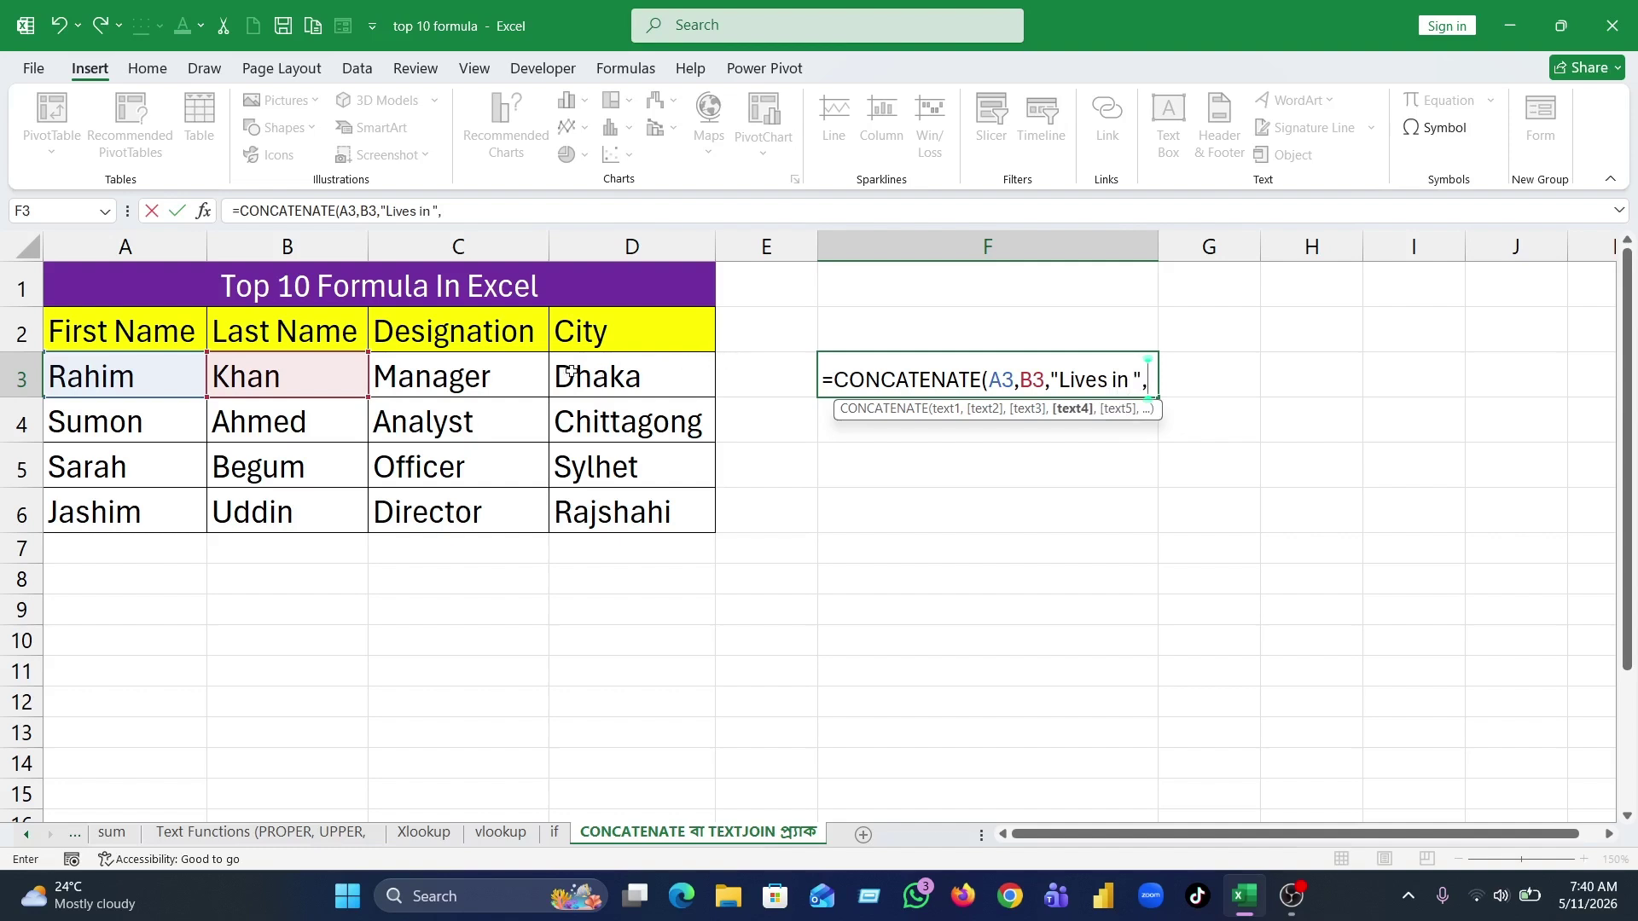
{"action": "left_click", "coordinate": [627, 373]}
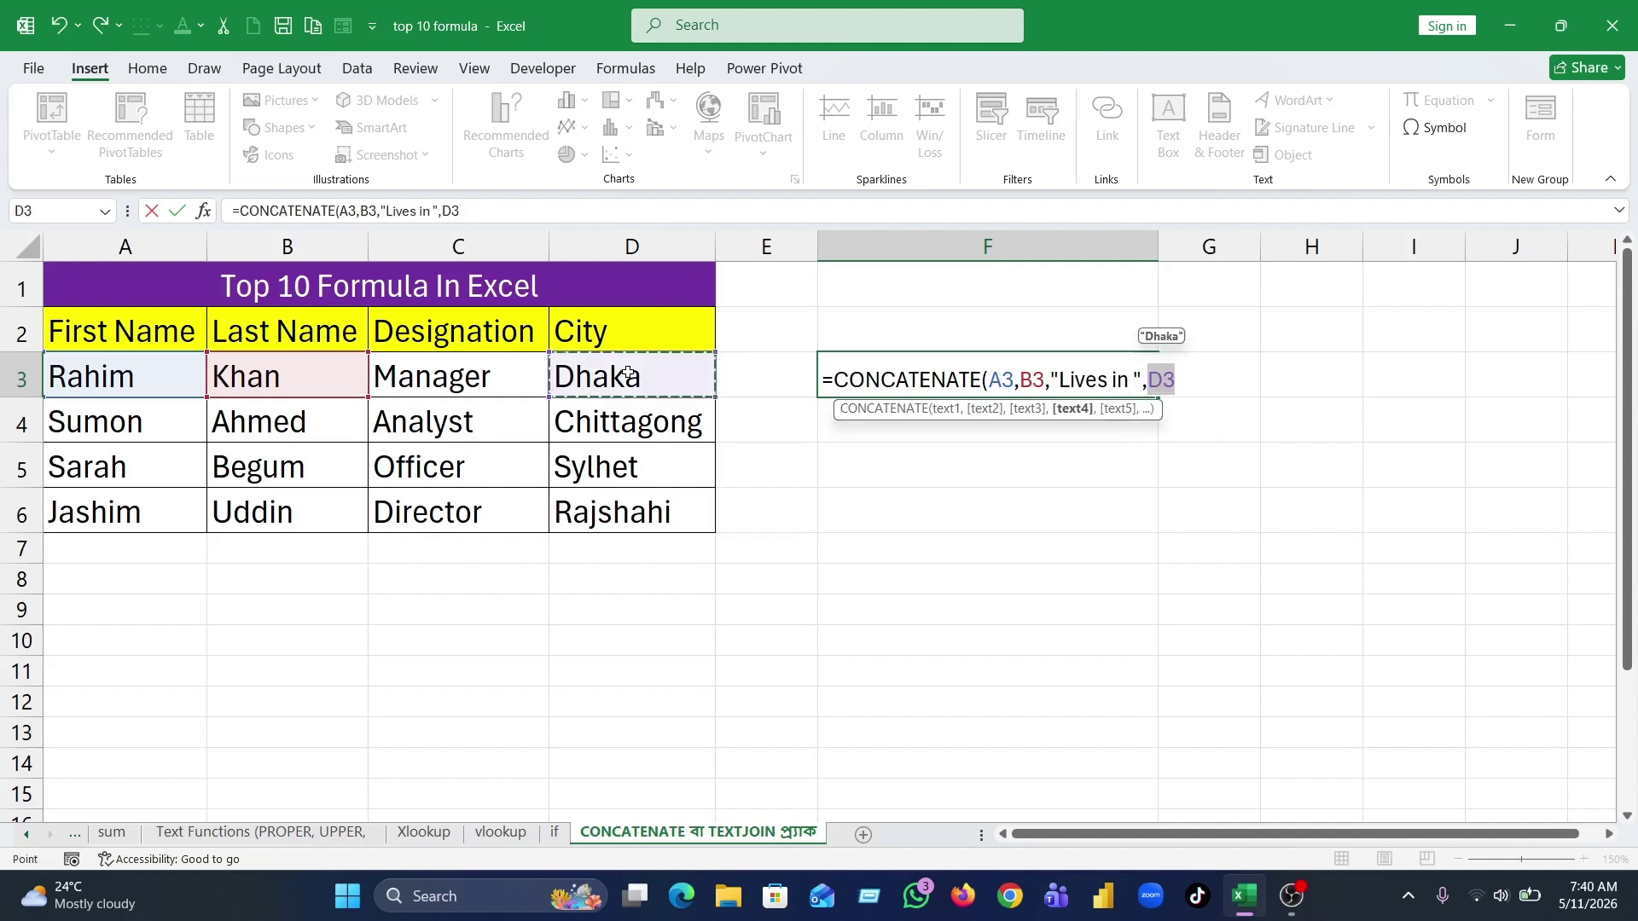
{"action": "type", "text": ")"}
{"action": "key", "text": "Return"}
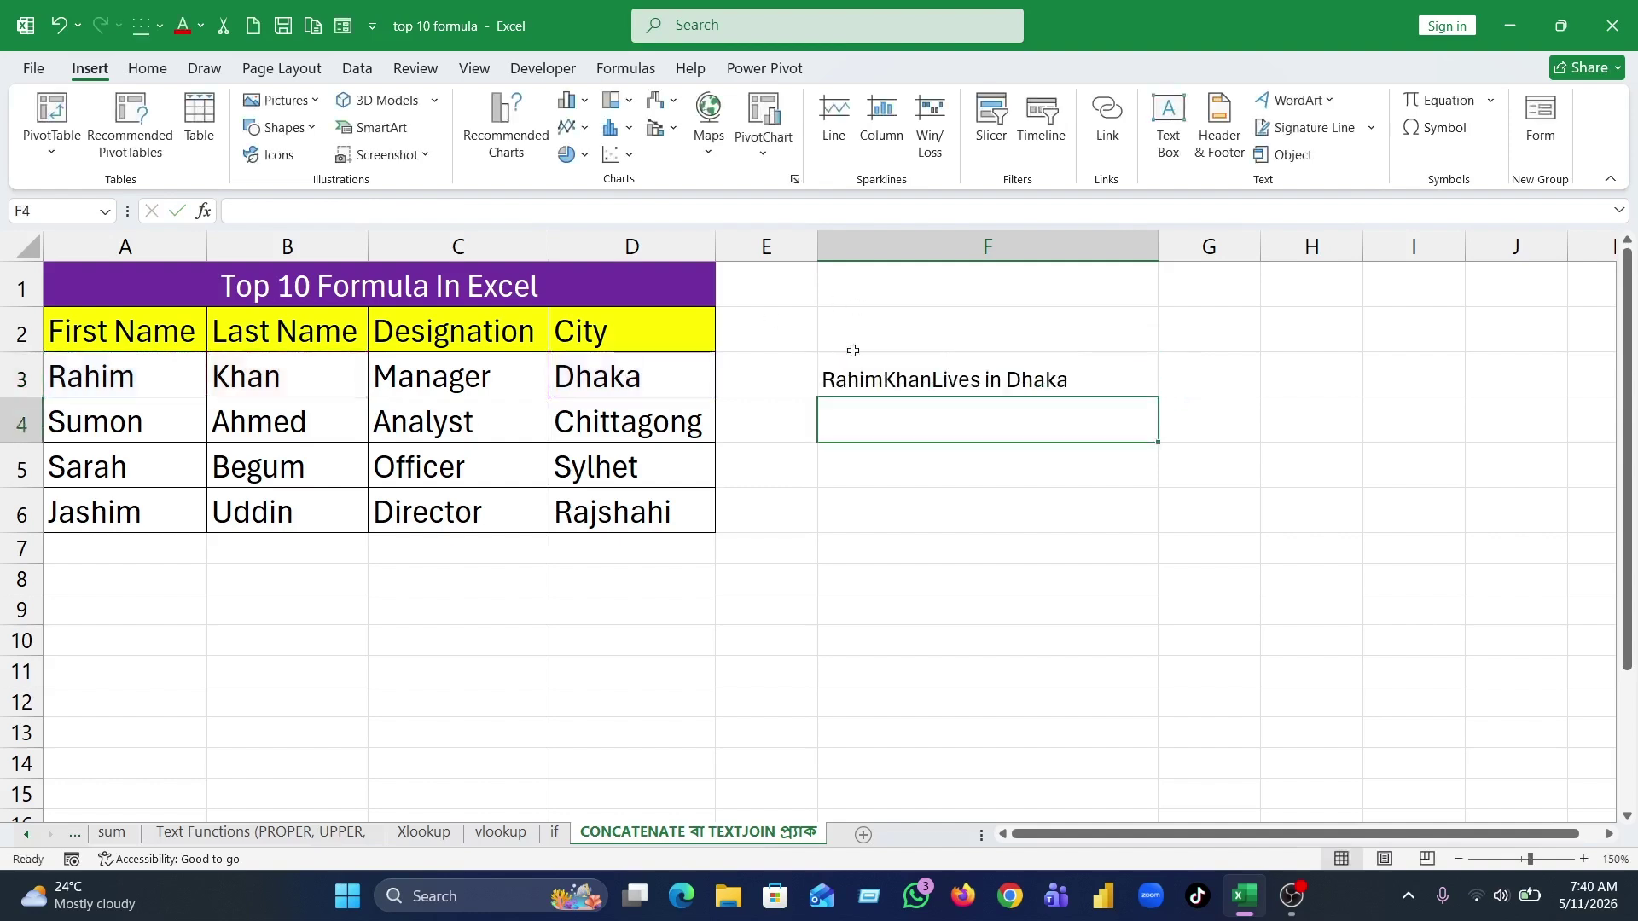
- Insert a " " argument between A3 and B3 in F3's CONCATENATE formula to separate the first and last names
{"action": "left_click", "coordinate": [884, 376]}
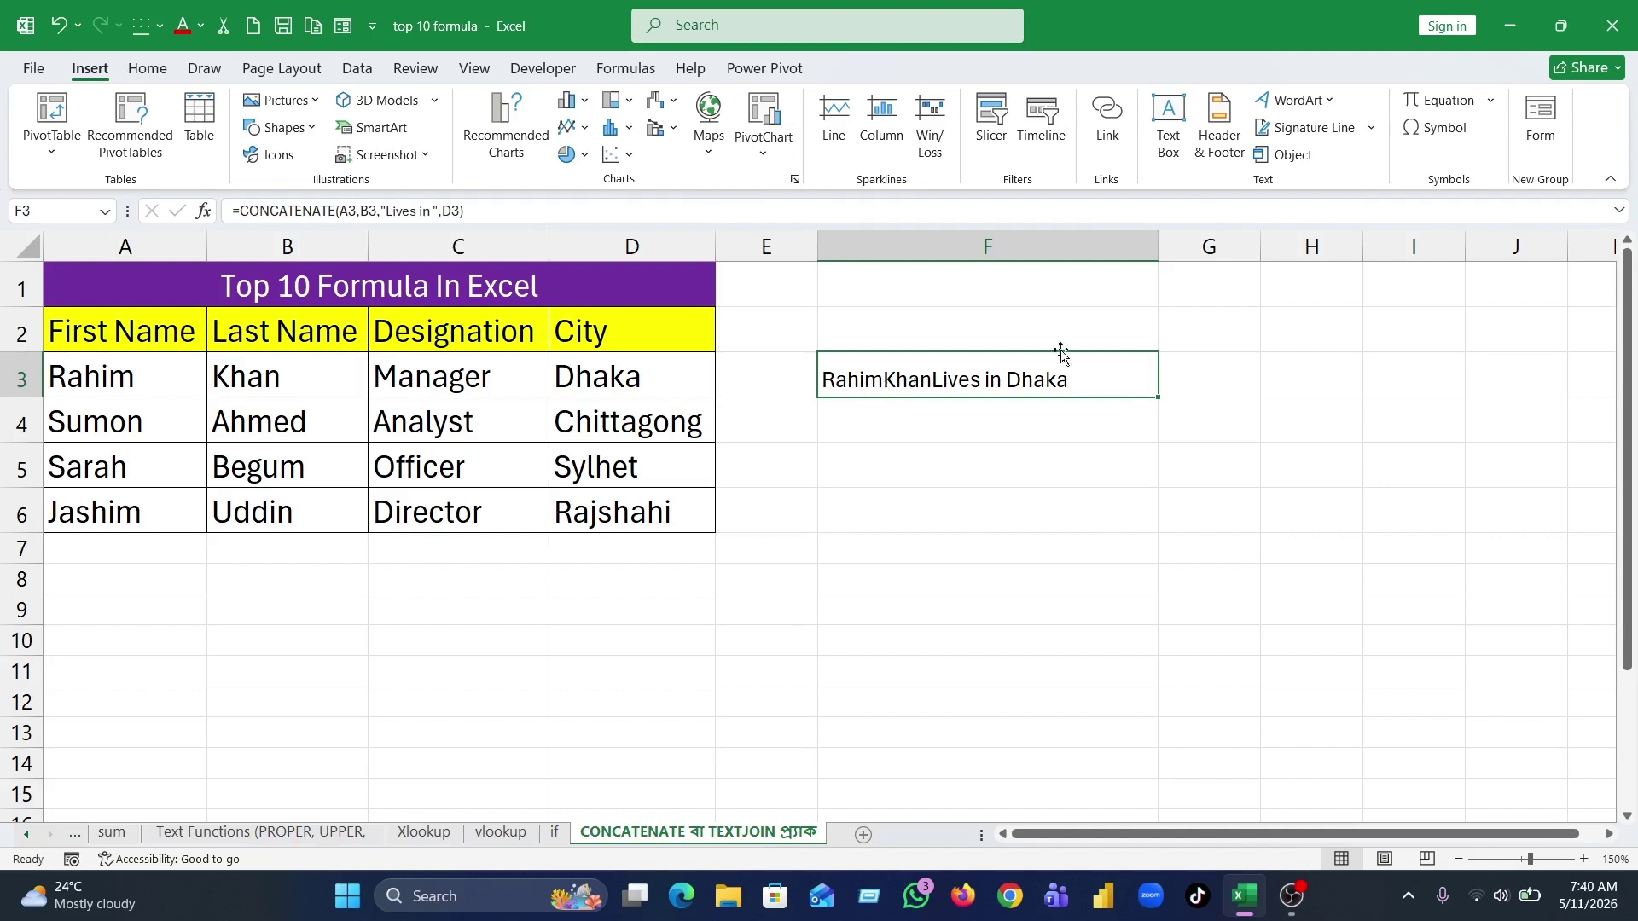
{"action": "left_click", "coordinate": [1212, 371]}
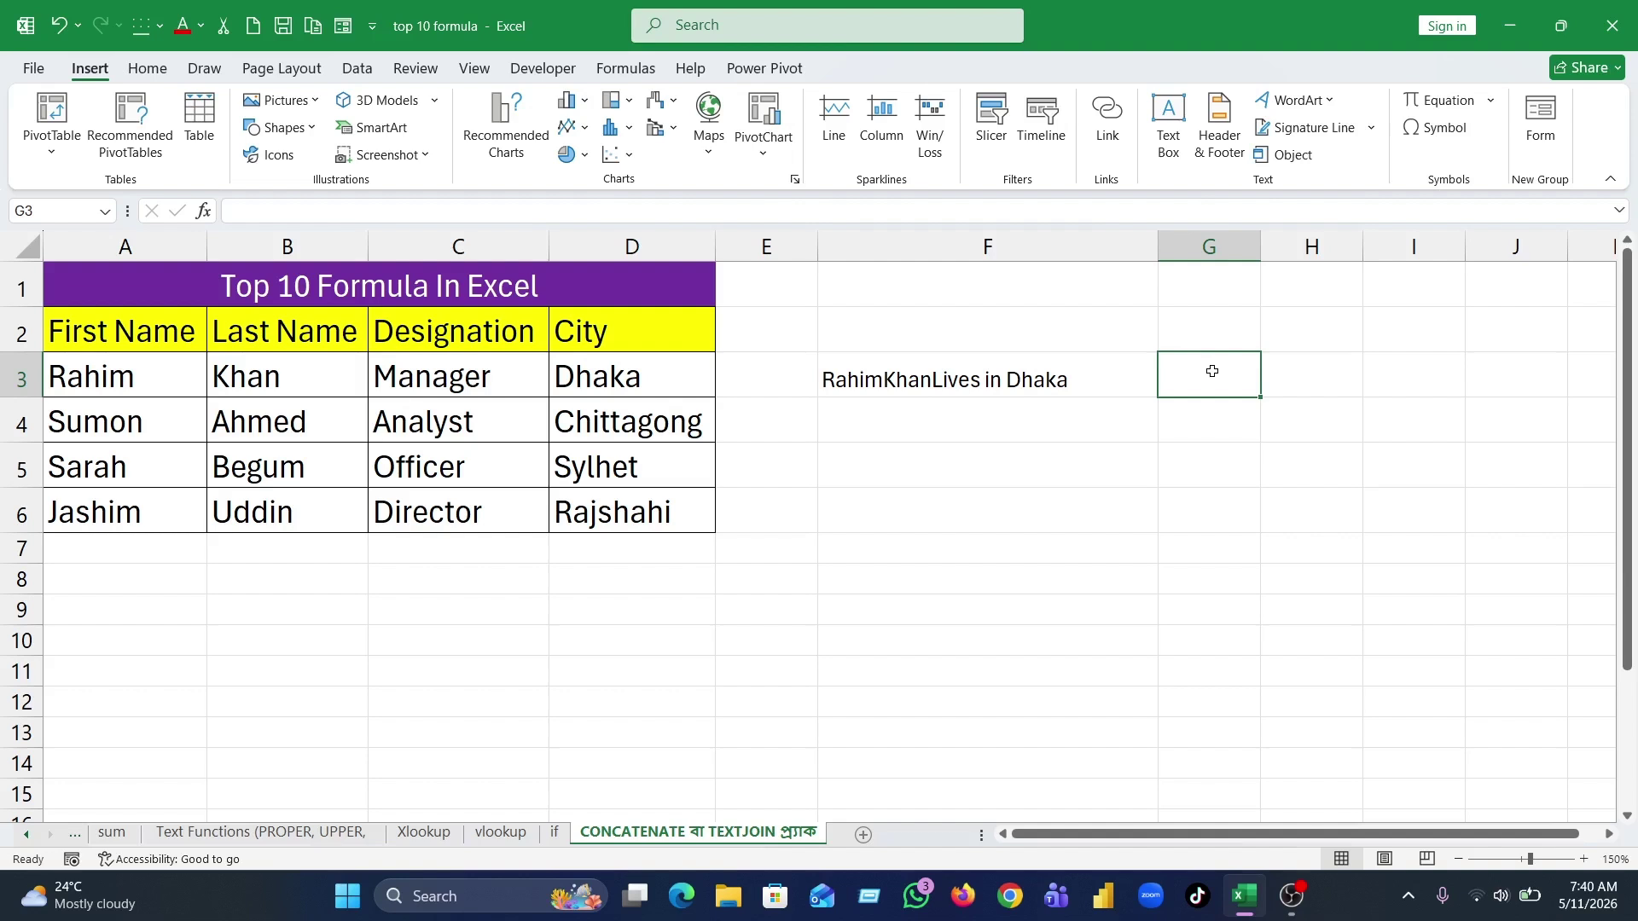
{"action": "left_click", "coordinate": [905, 372]}
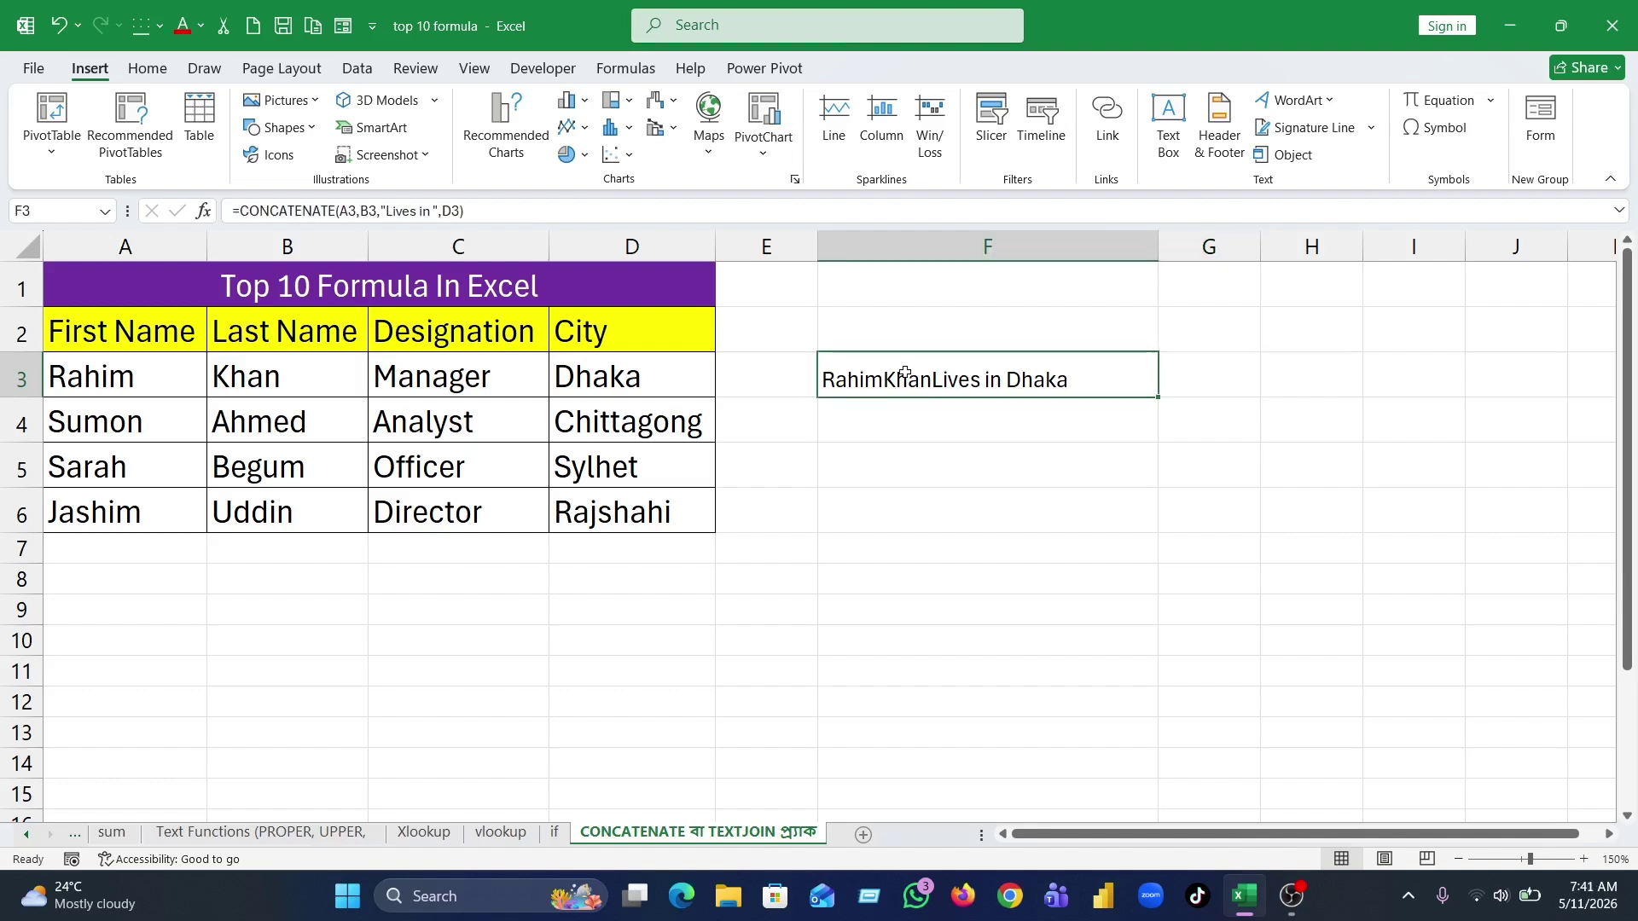
{"action": "left_click", "coordinate": [359, 212]}
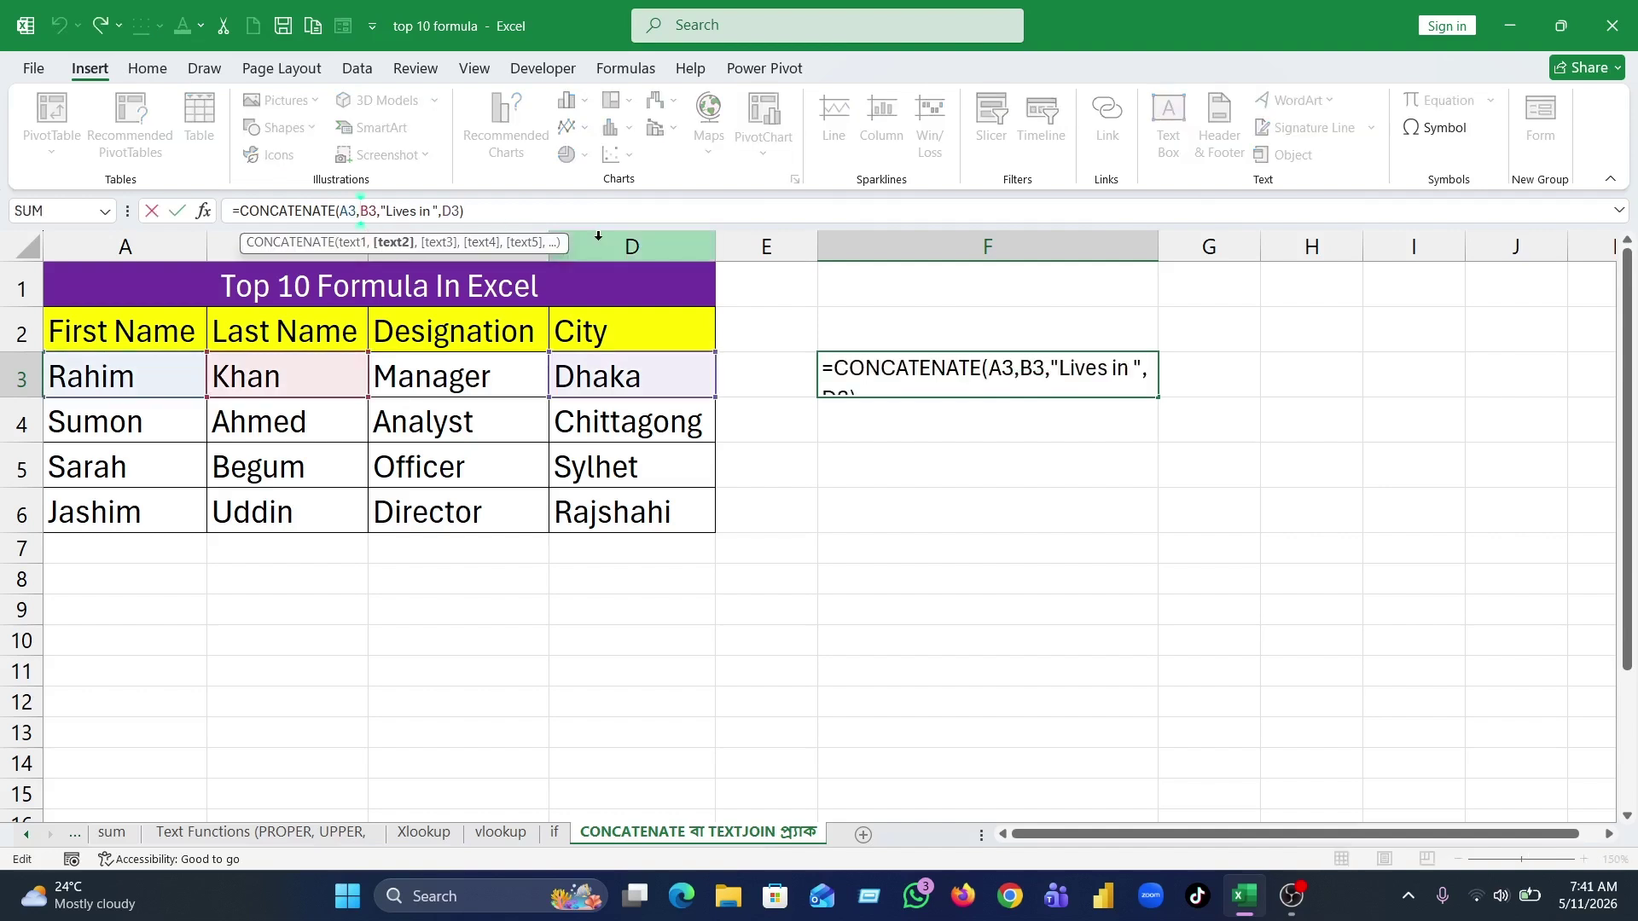
{"action": "type", "text": "\""}
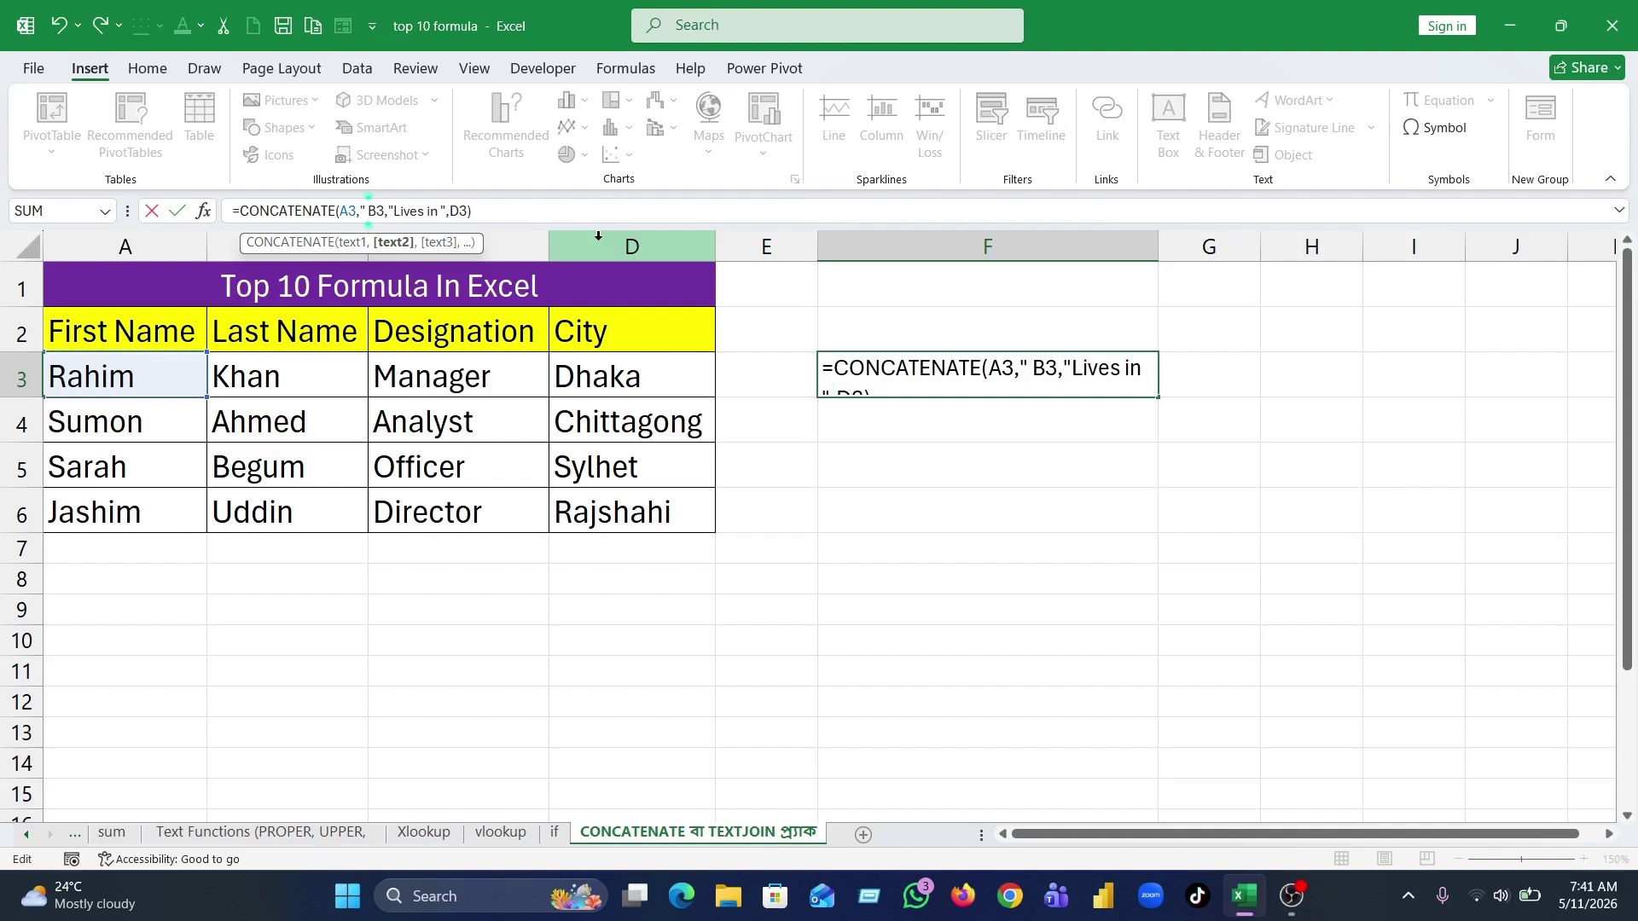
{"action": "type", "text": " \""}
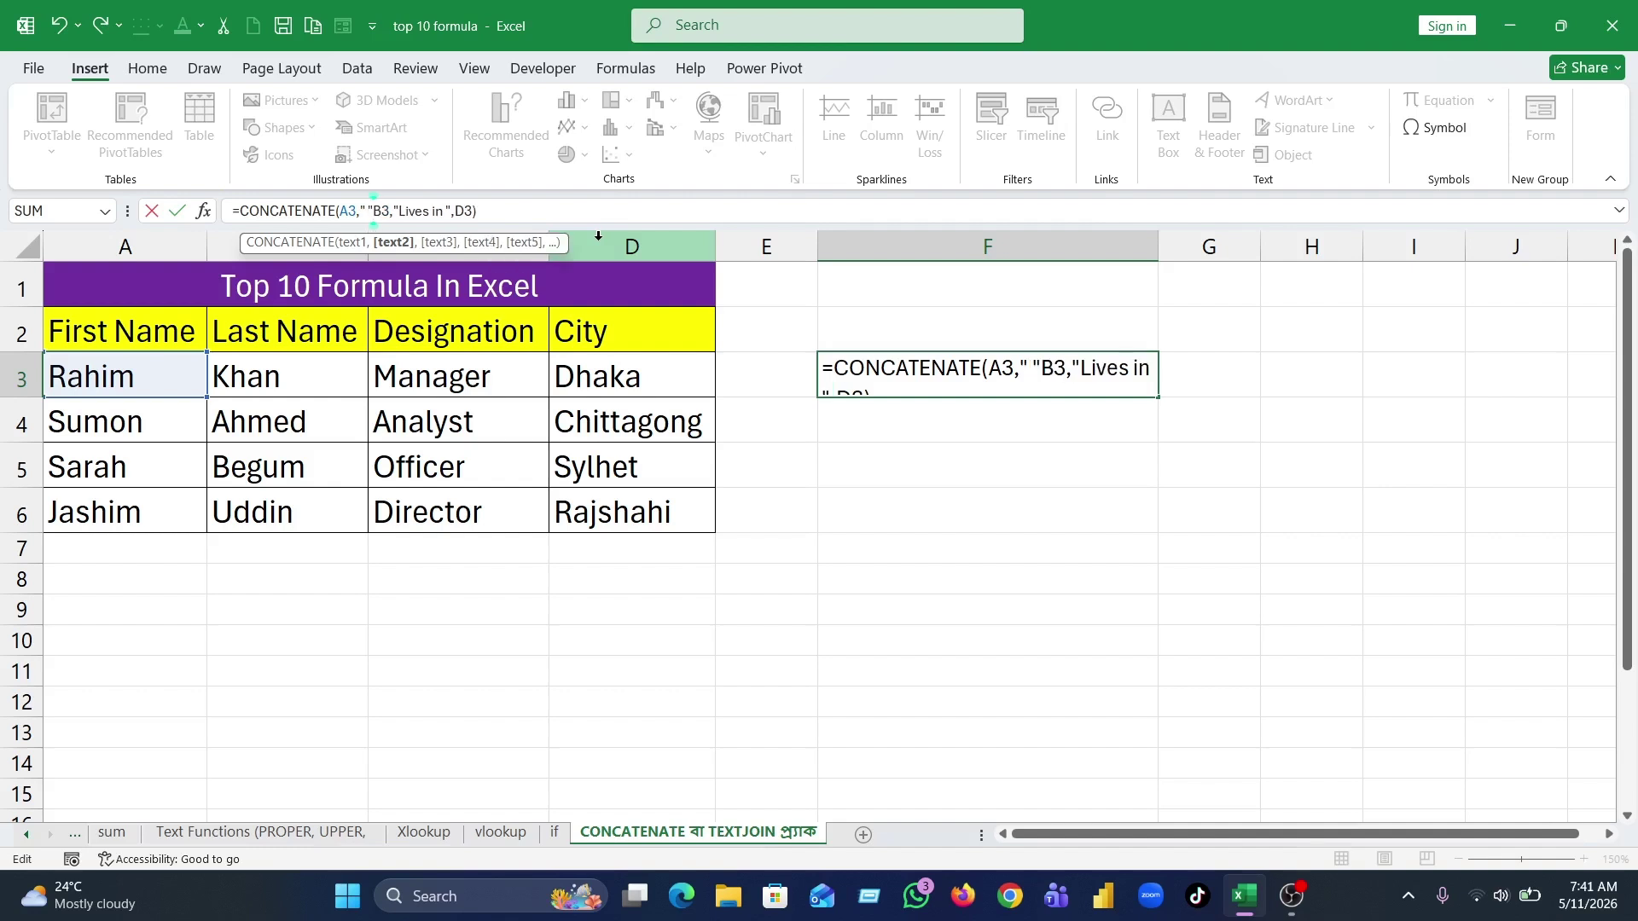
{"action": "type", "text": ","}
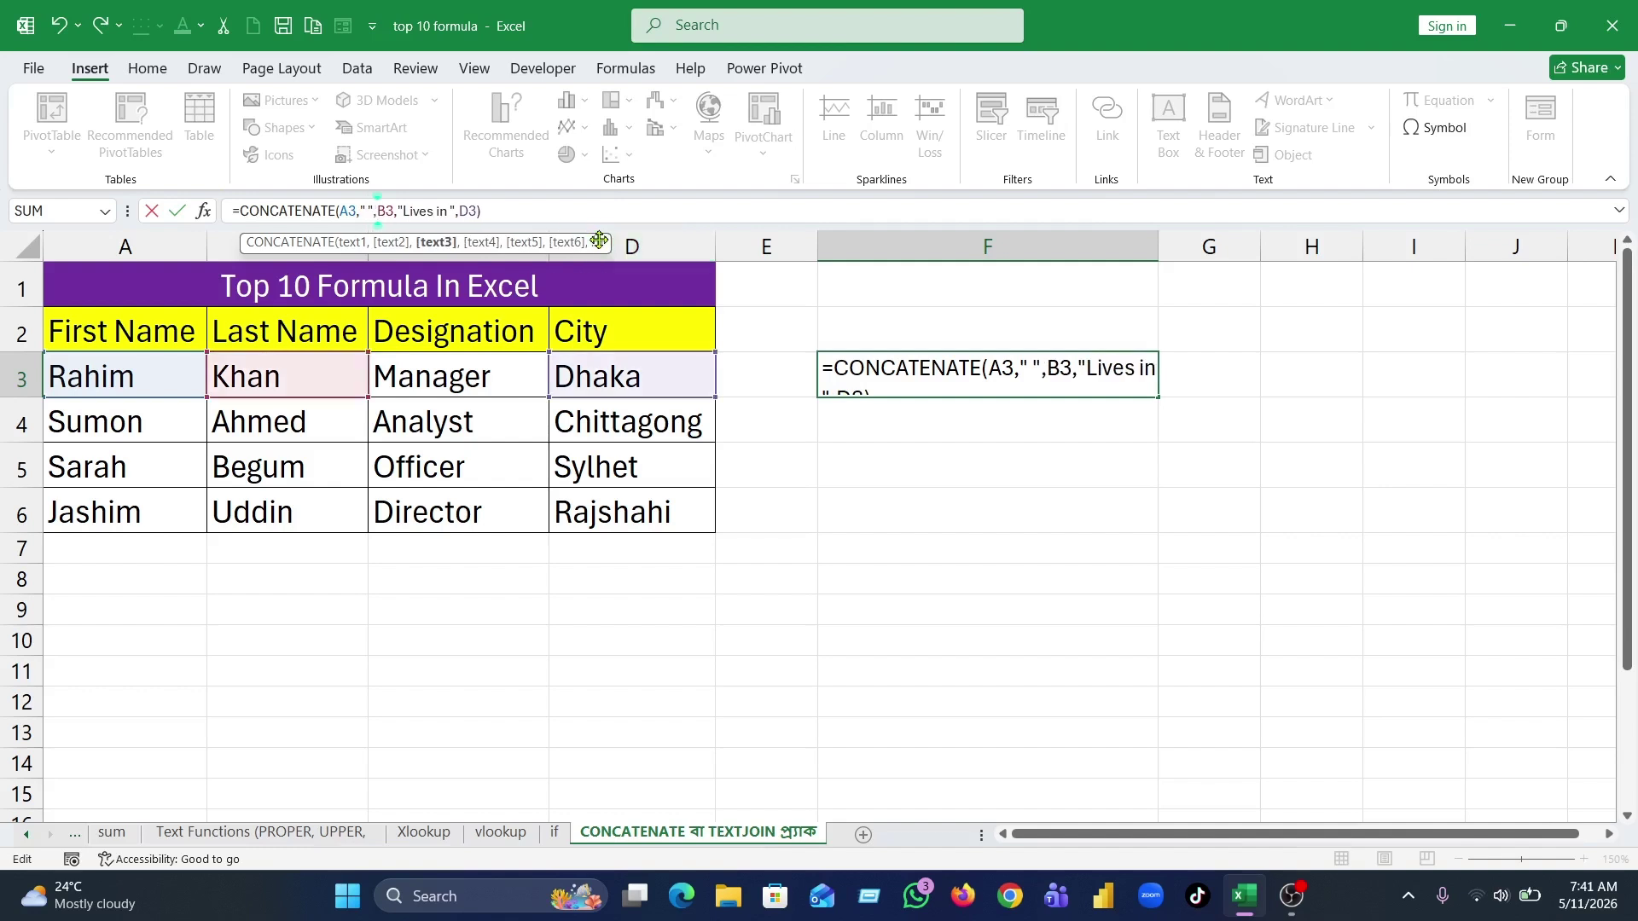
{"action": "key", "text": "Return"}
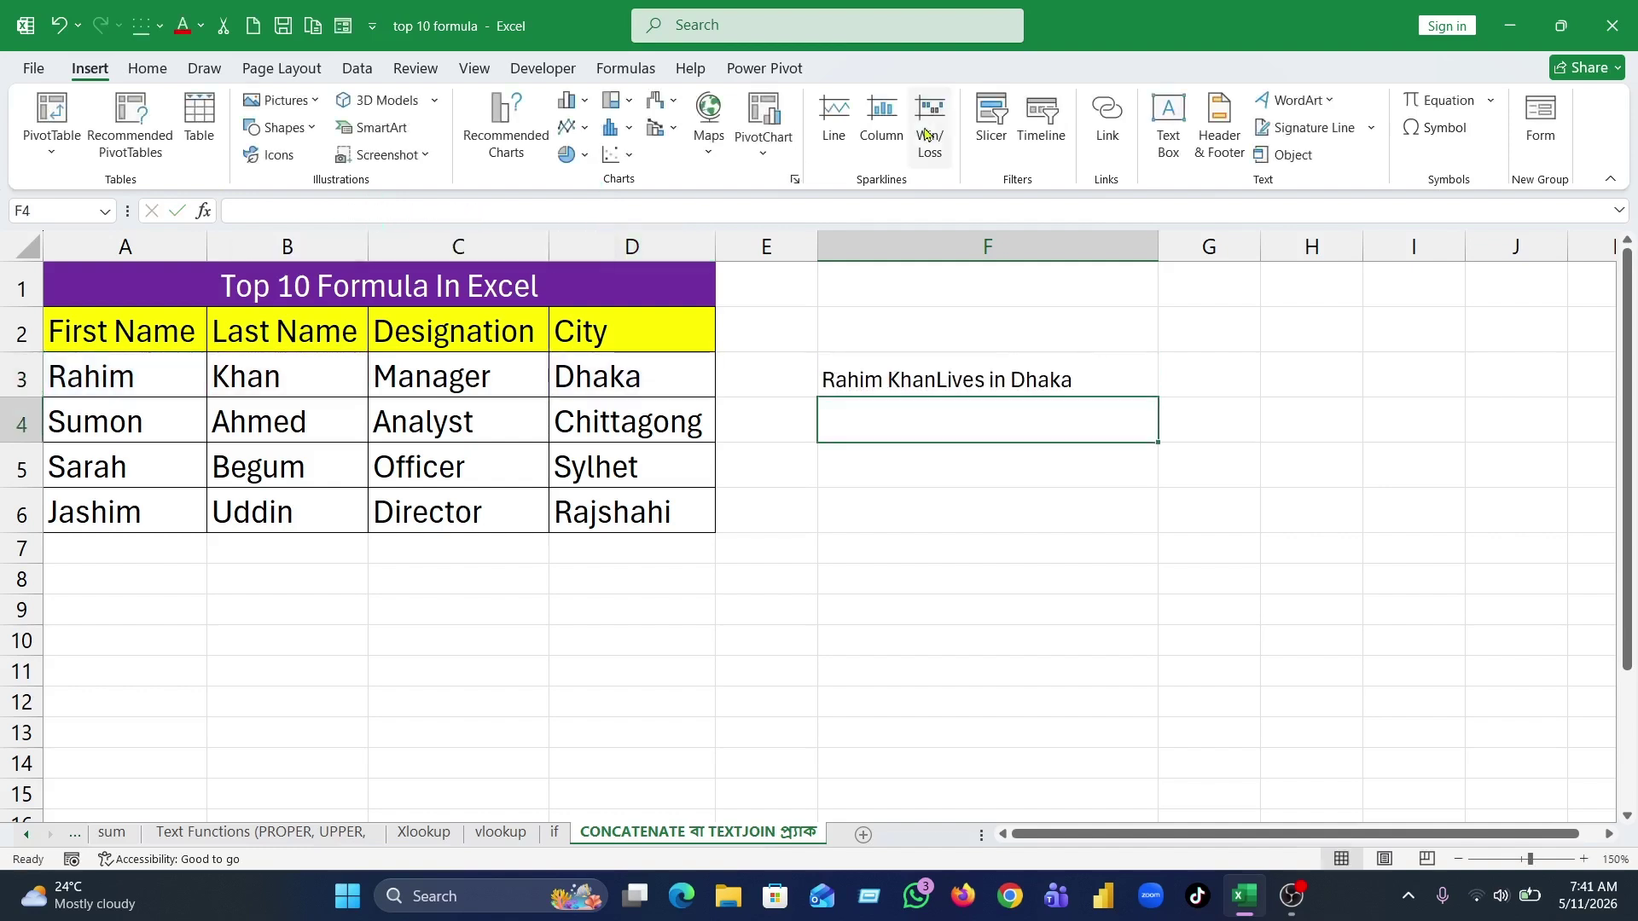
- Insert another " " argument between B3 and "Lives in " in F3's CONCATENATE formula
{"action": "left_click", "coordinate": [927, 379]}
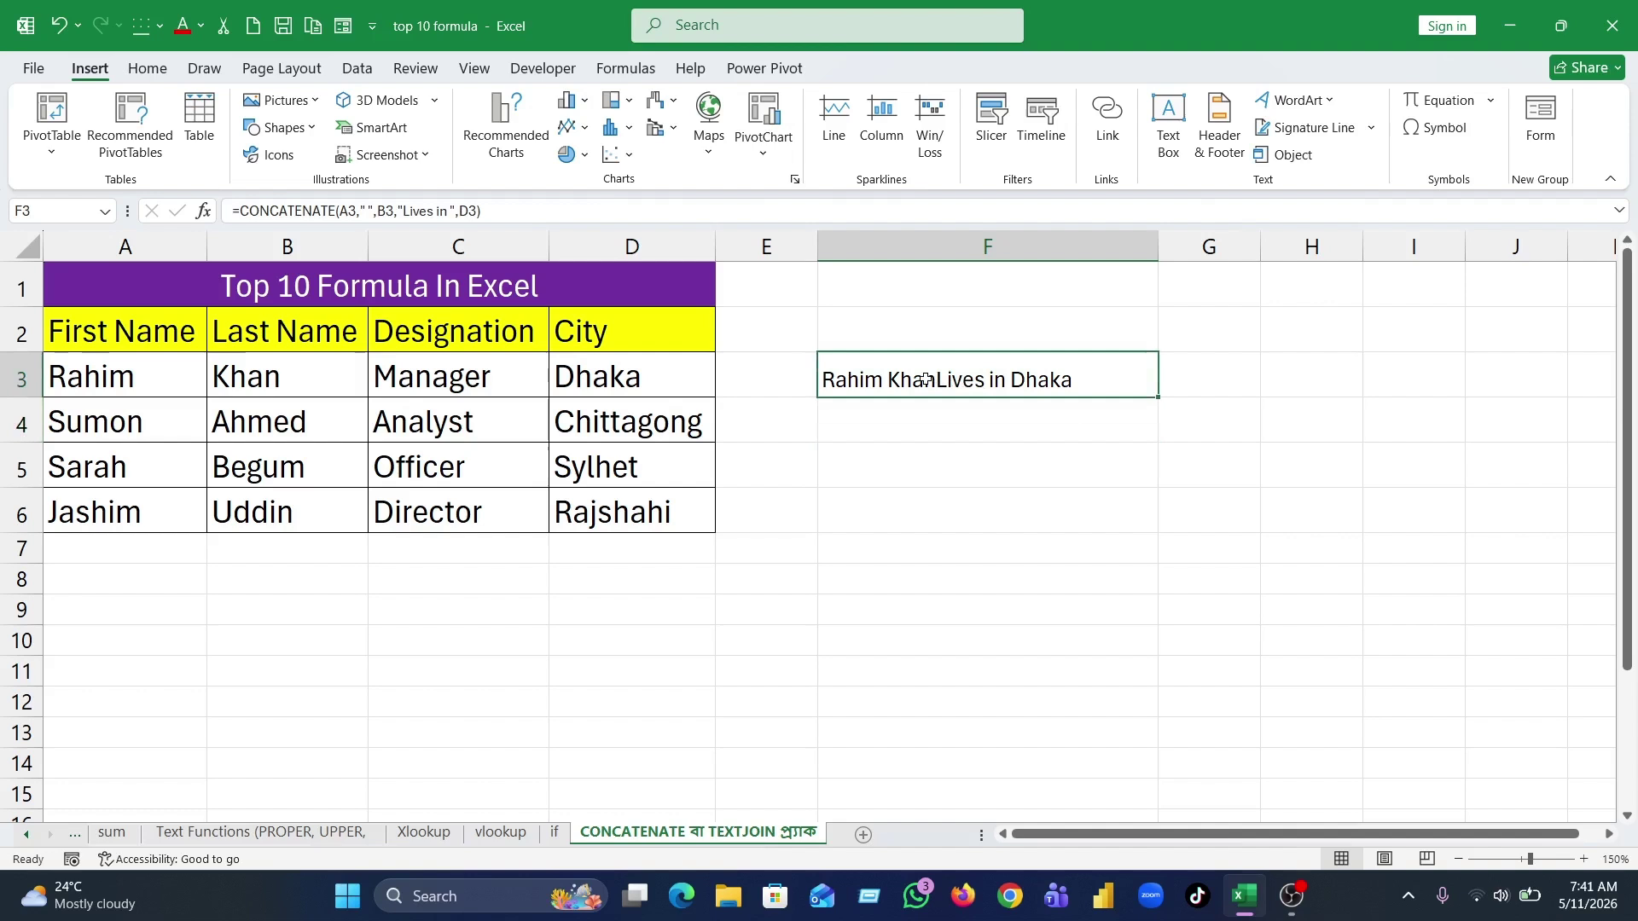
{"action": "left_click", "coordinate": [398, 214]}
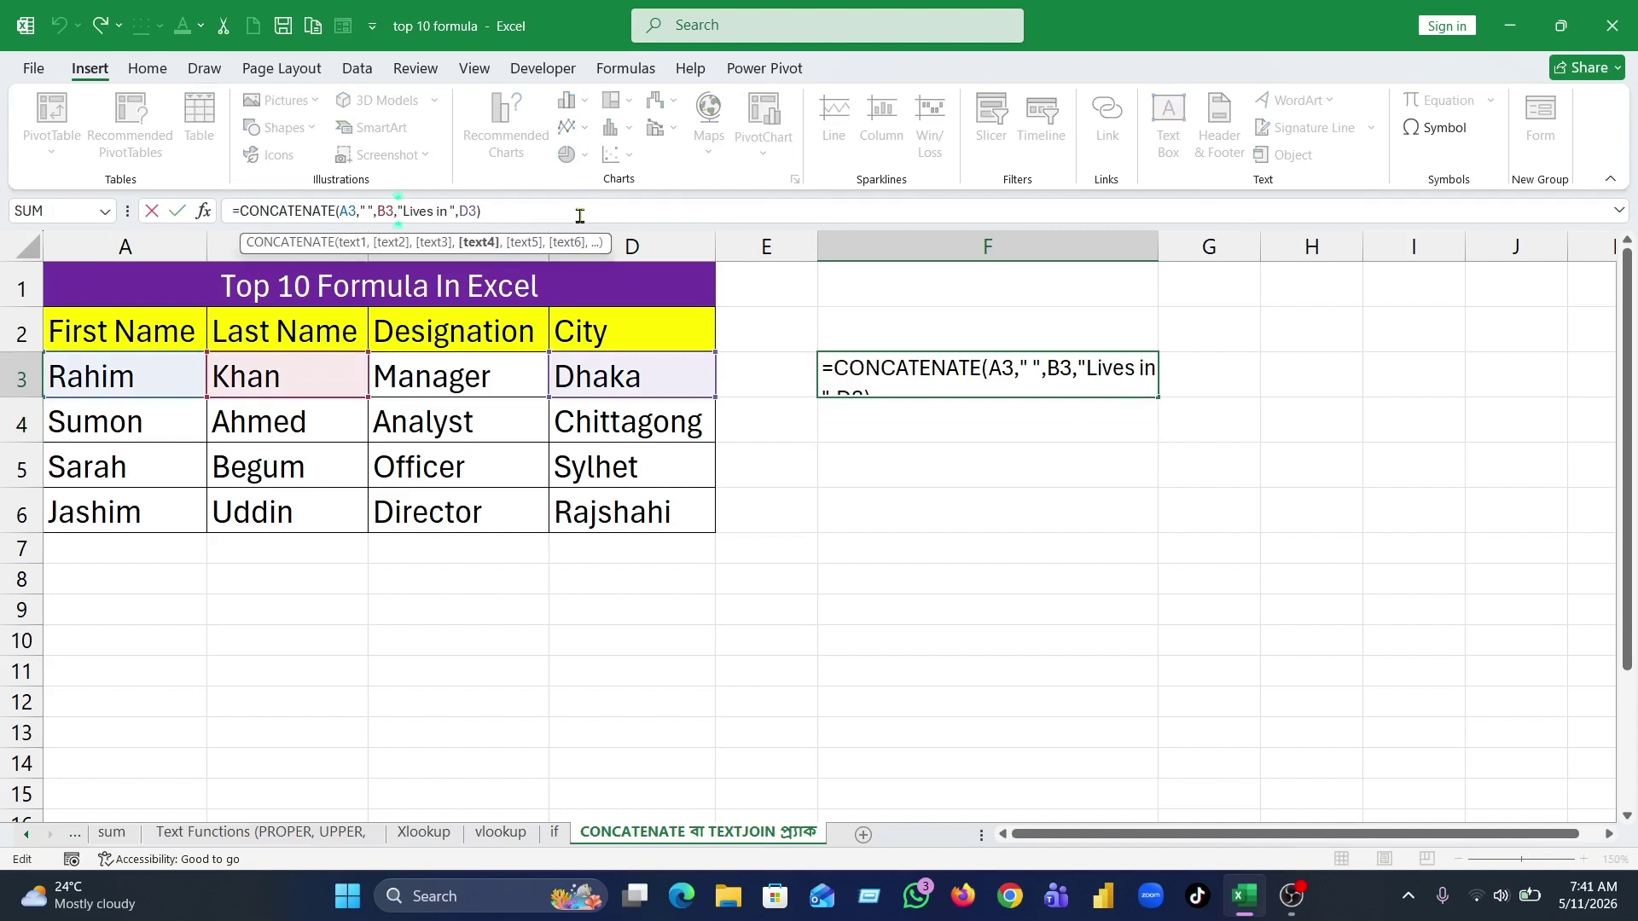
{"action": "type", "text": "\""}
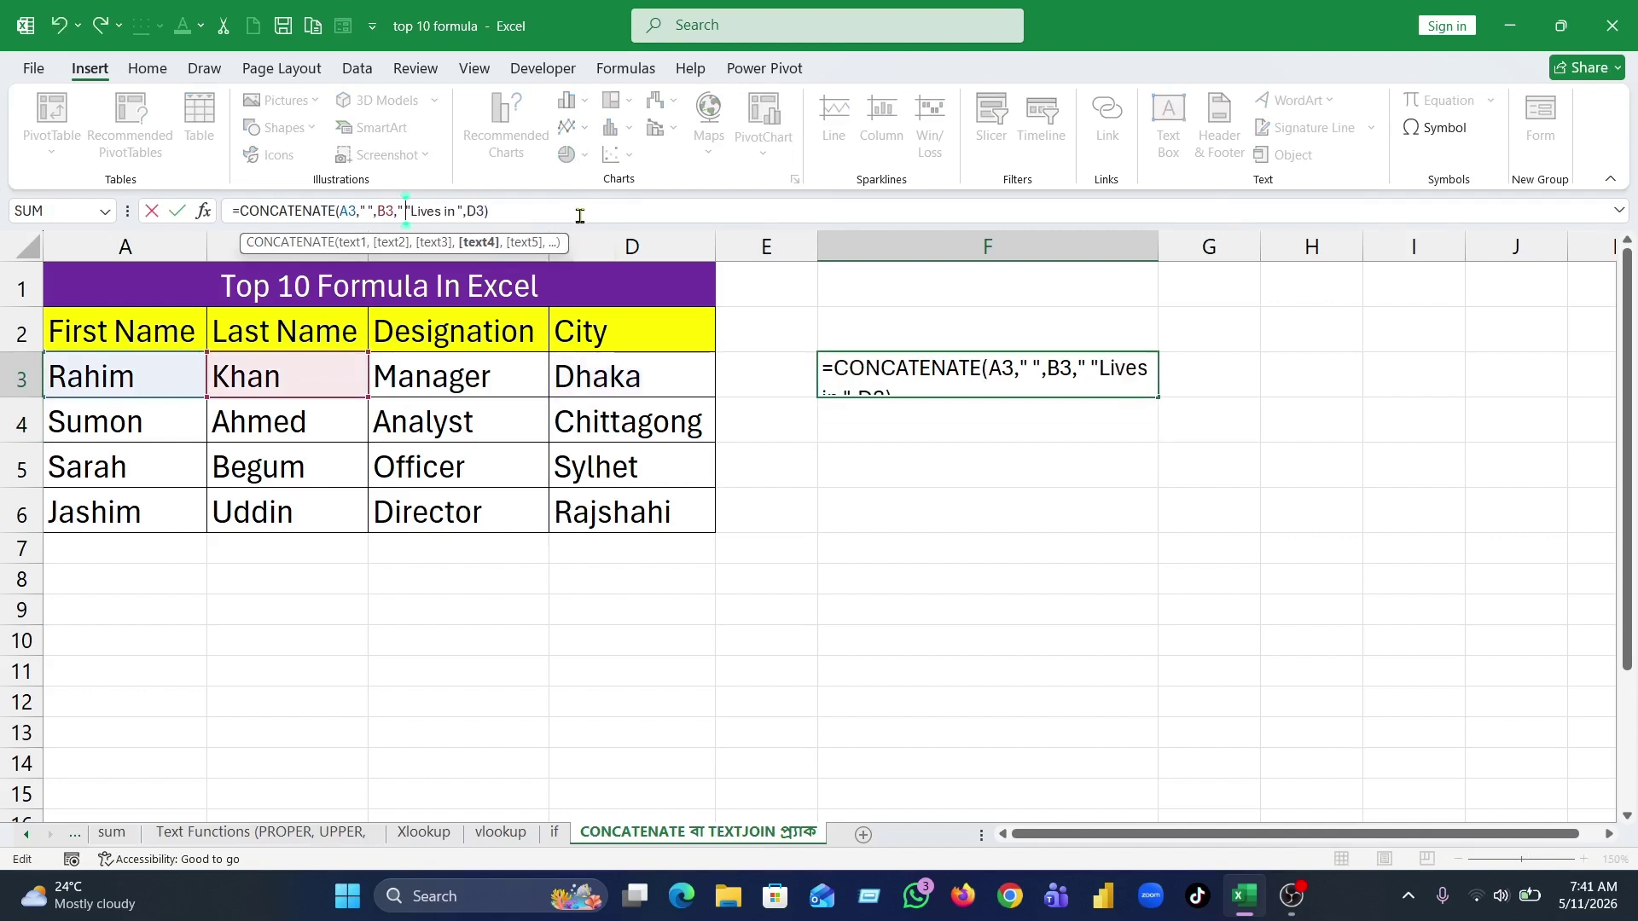
{"action": "type", "text": " \","}
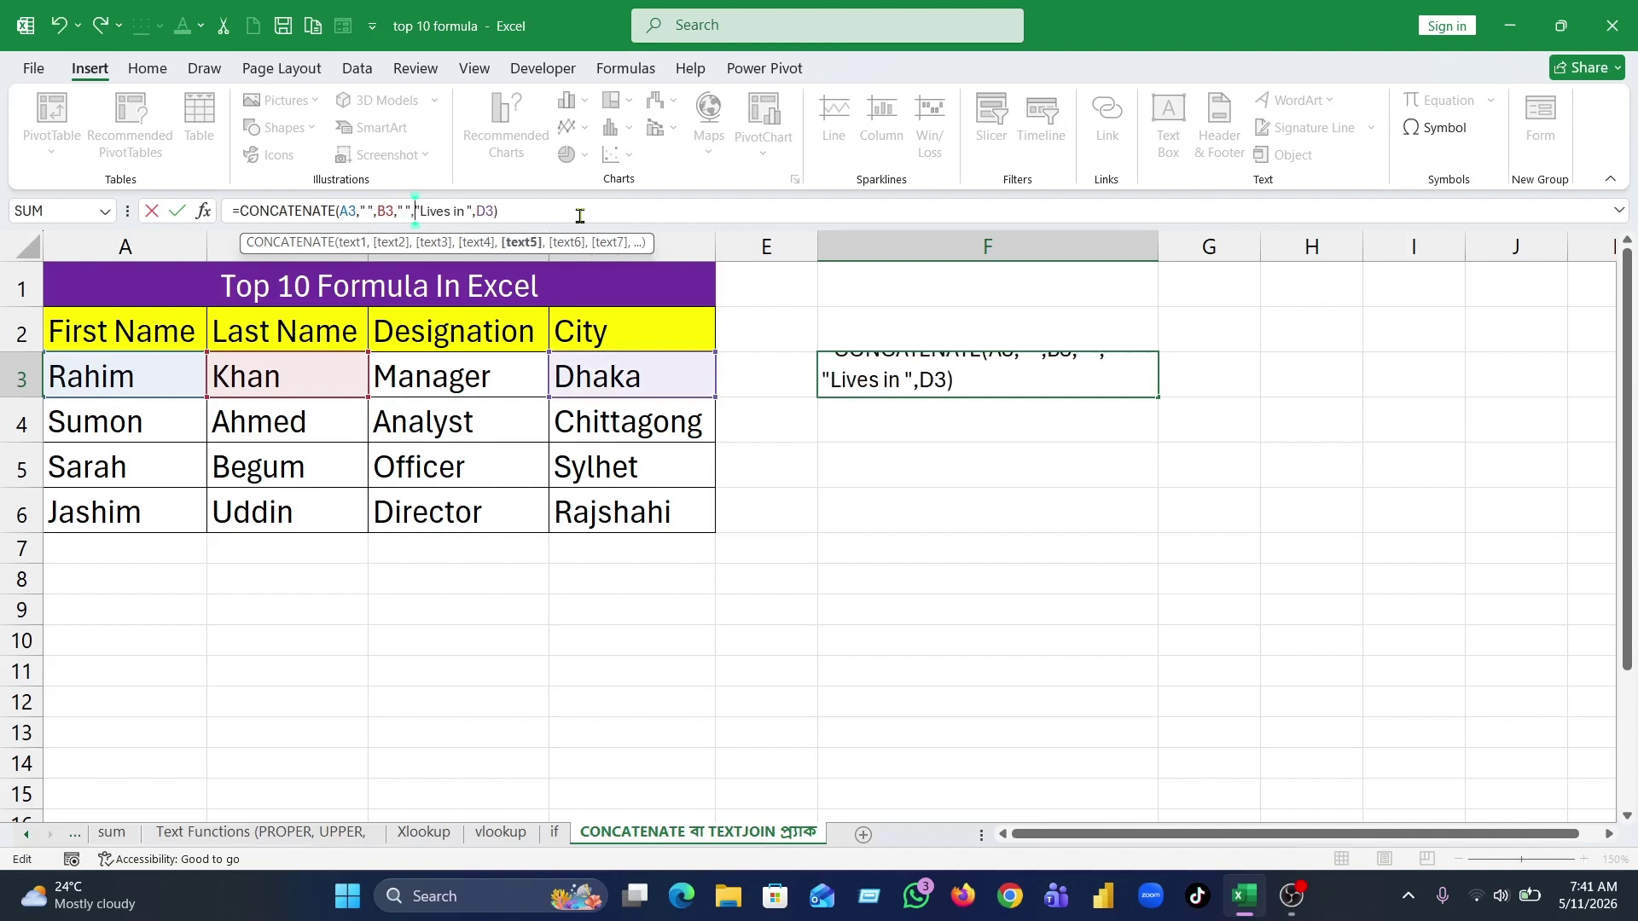
{"action": "key", "text": "Return"}
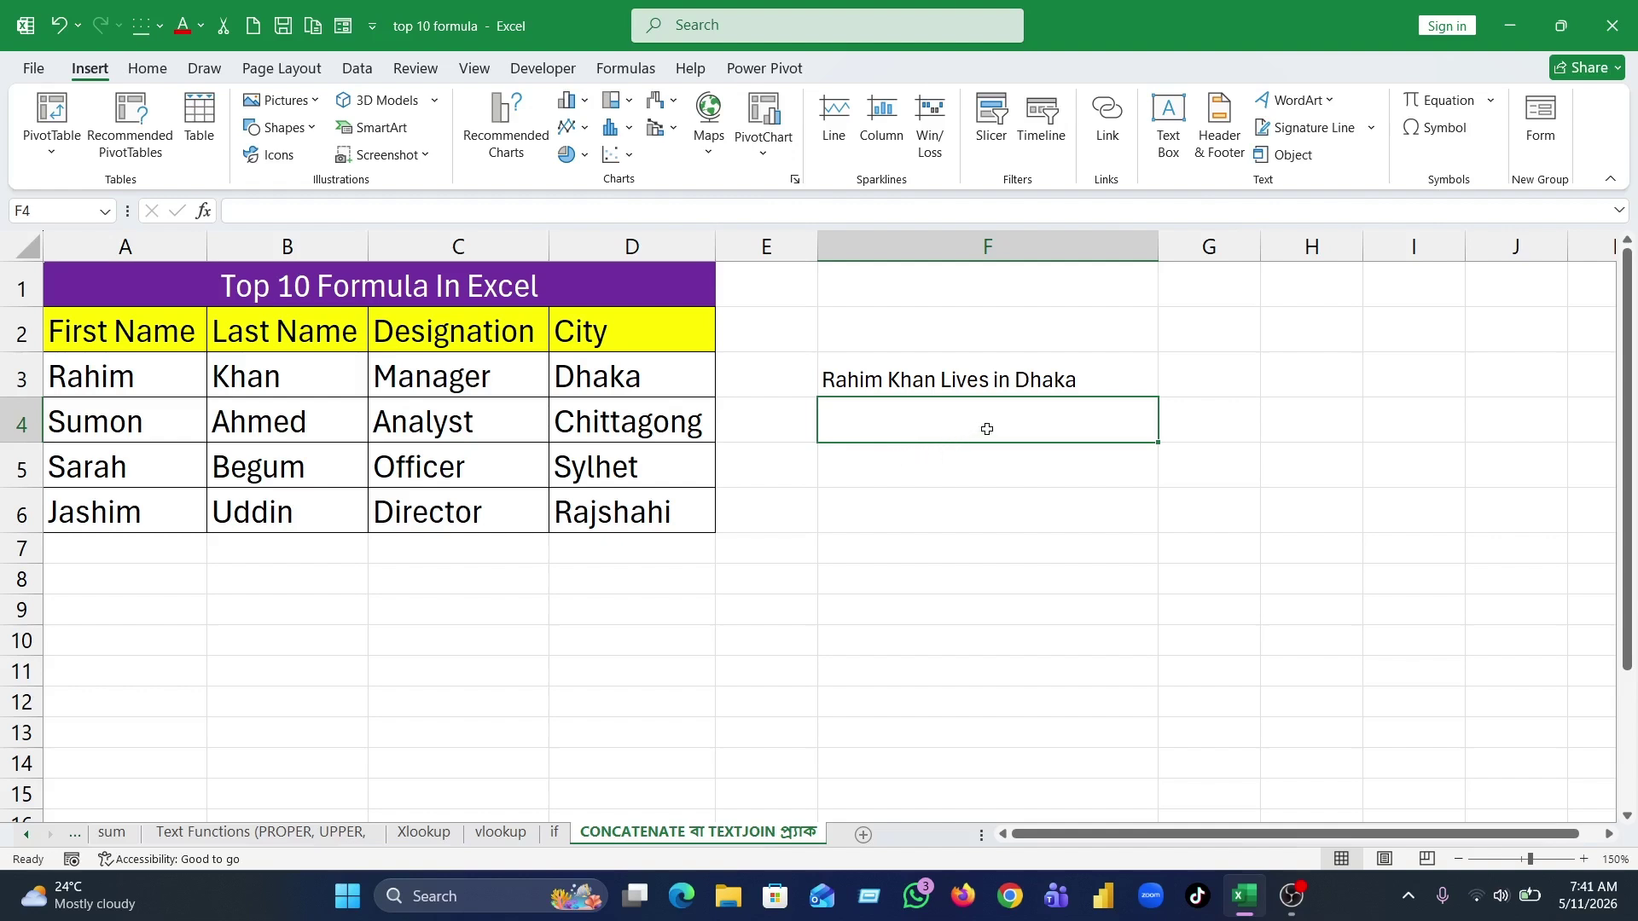
- Review the CONCATENATE formula in F3 and check the spacing of its joined sentence
{"action": "left_click", "coordinate": [908, 365]}
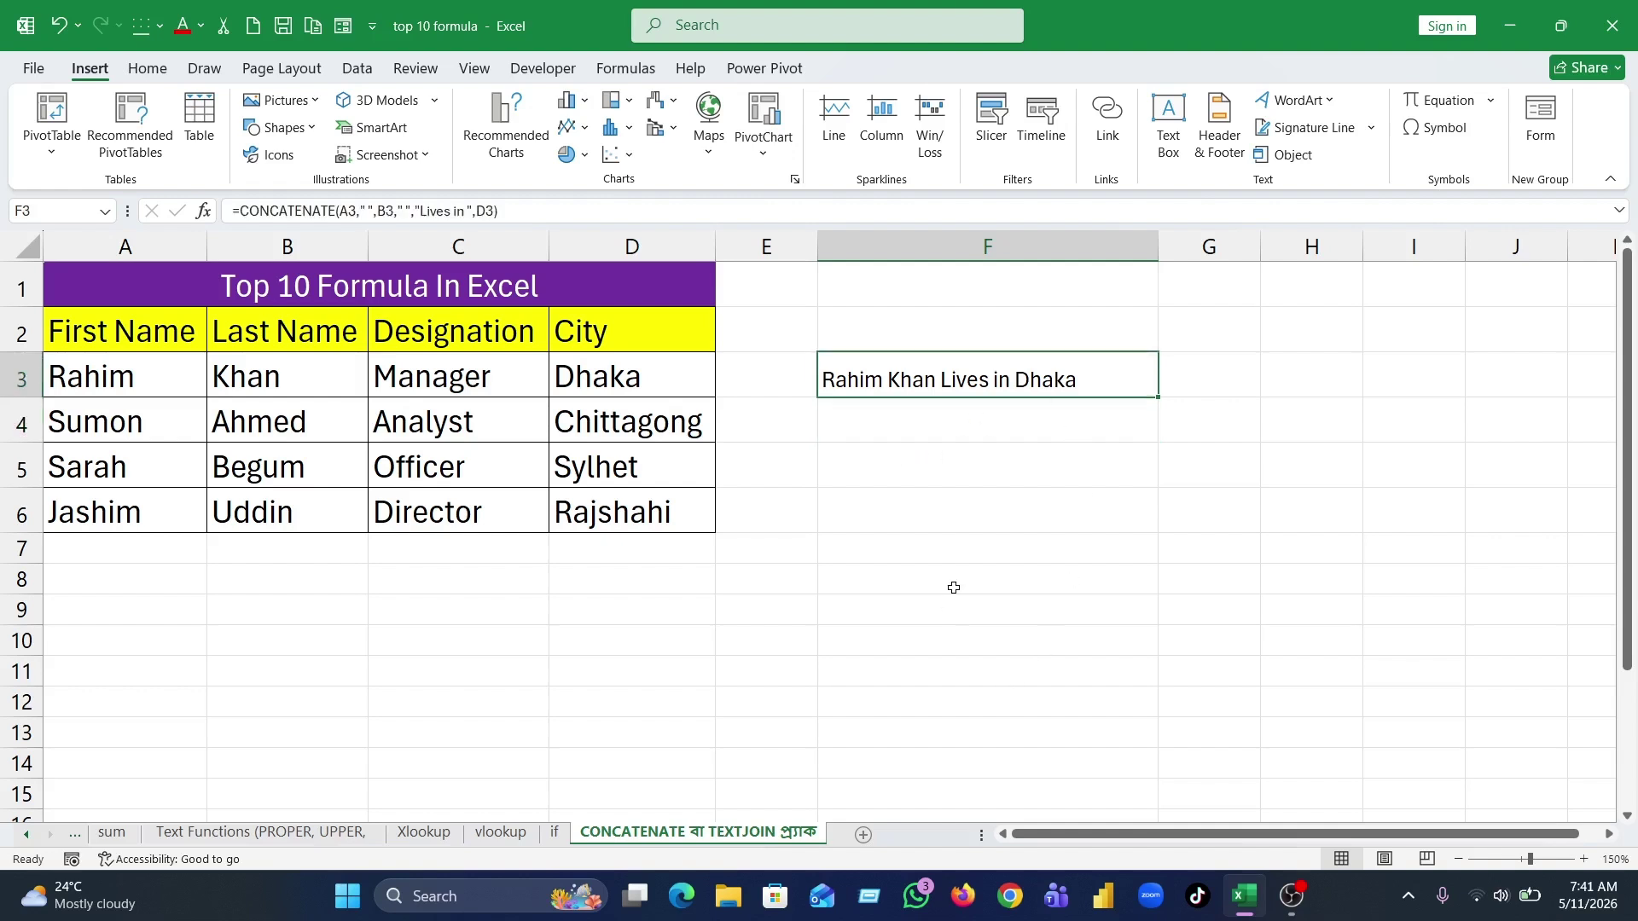
{"action": "left_click", "coordinate": [537, 208]}
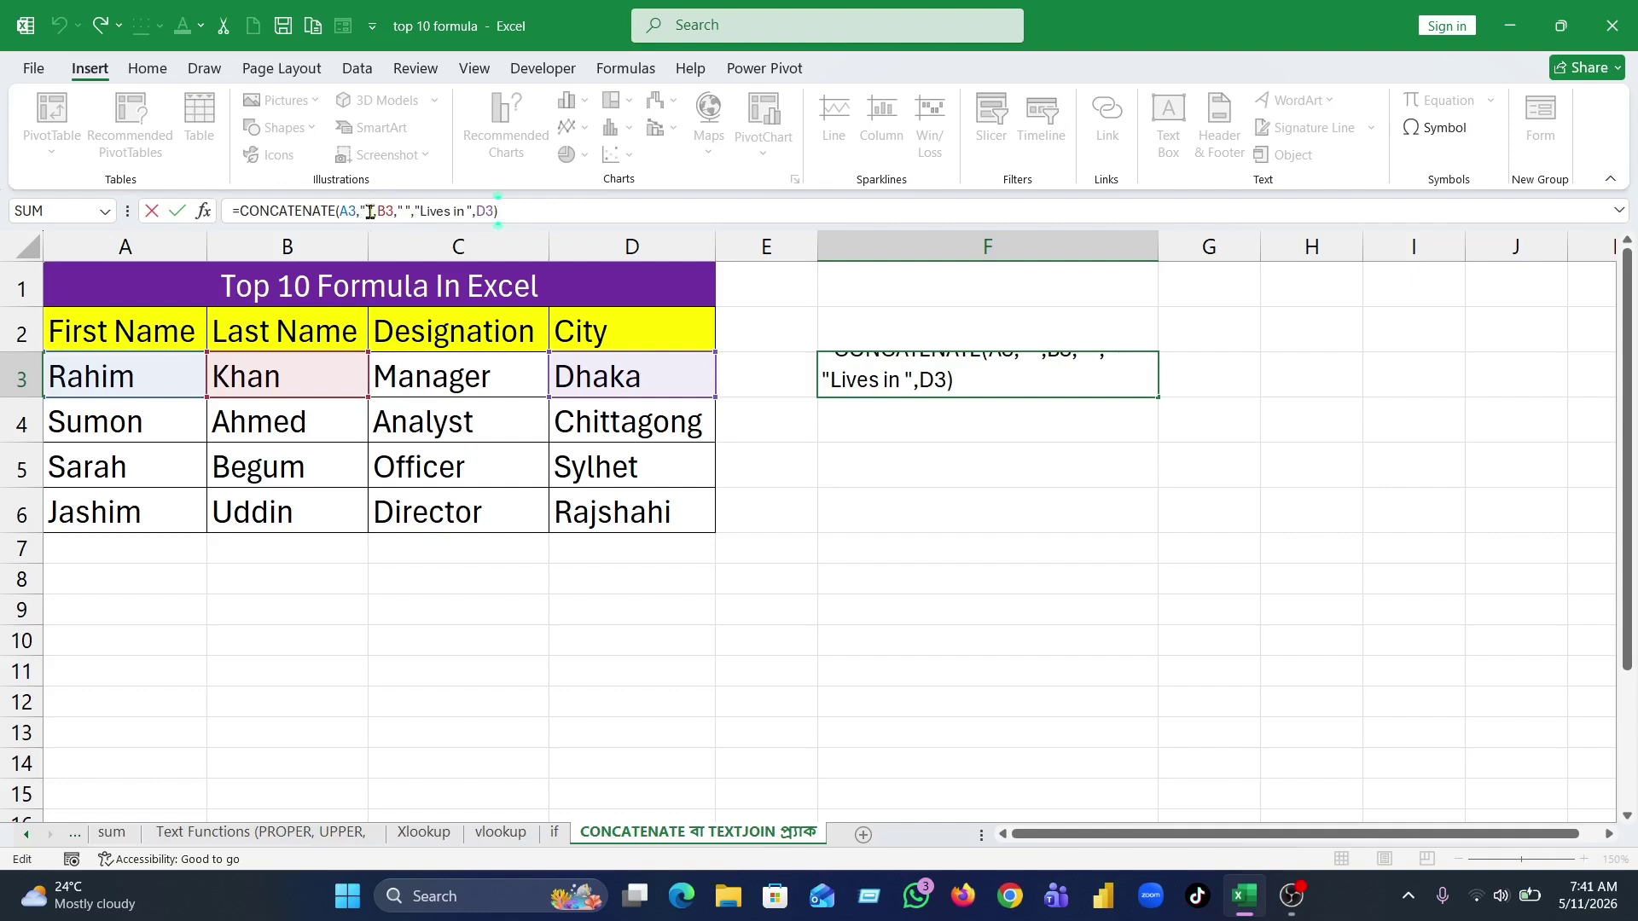
{"action": "left_click", "coordinate": [995, 488]}
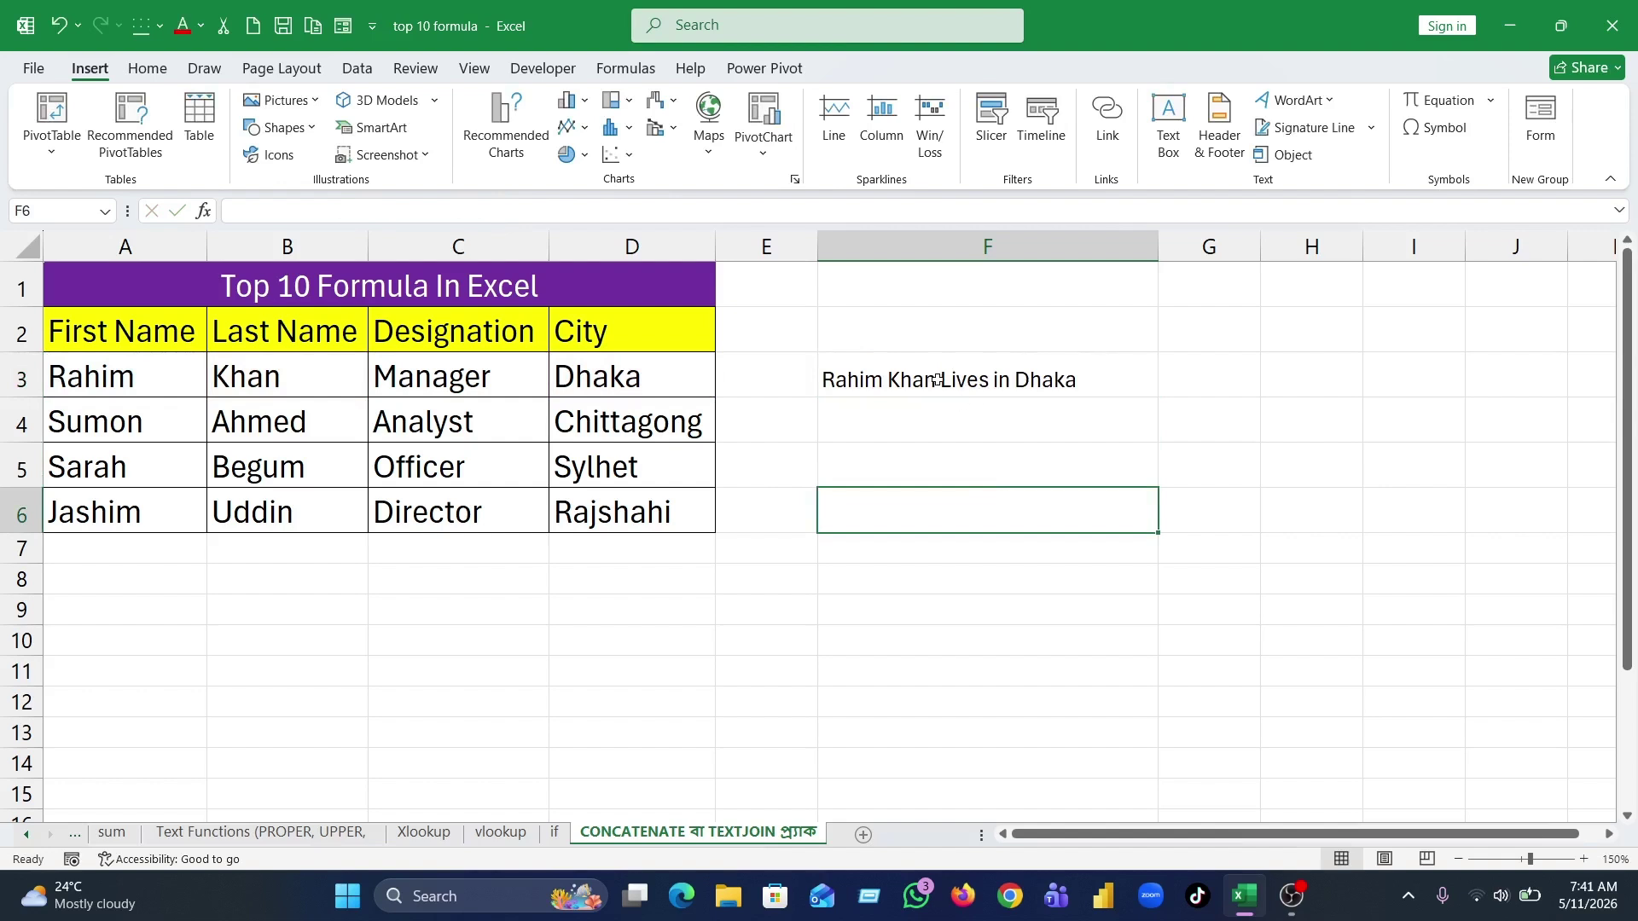
{"action": "left_click", "coordinate": [963, 383]}
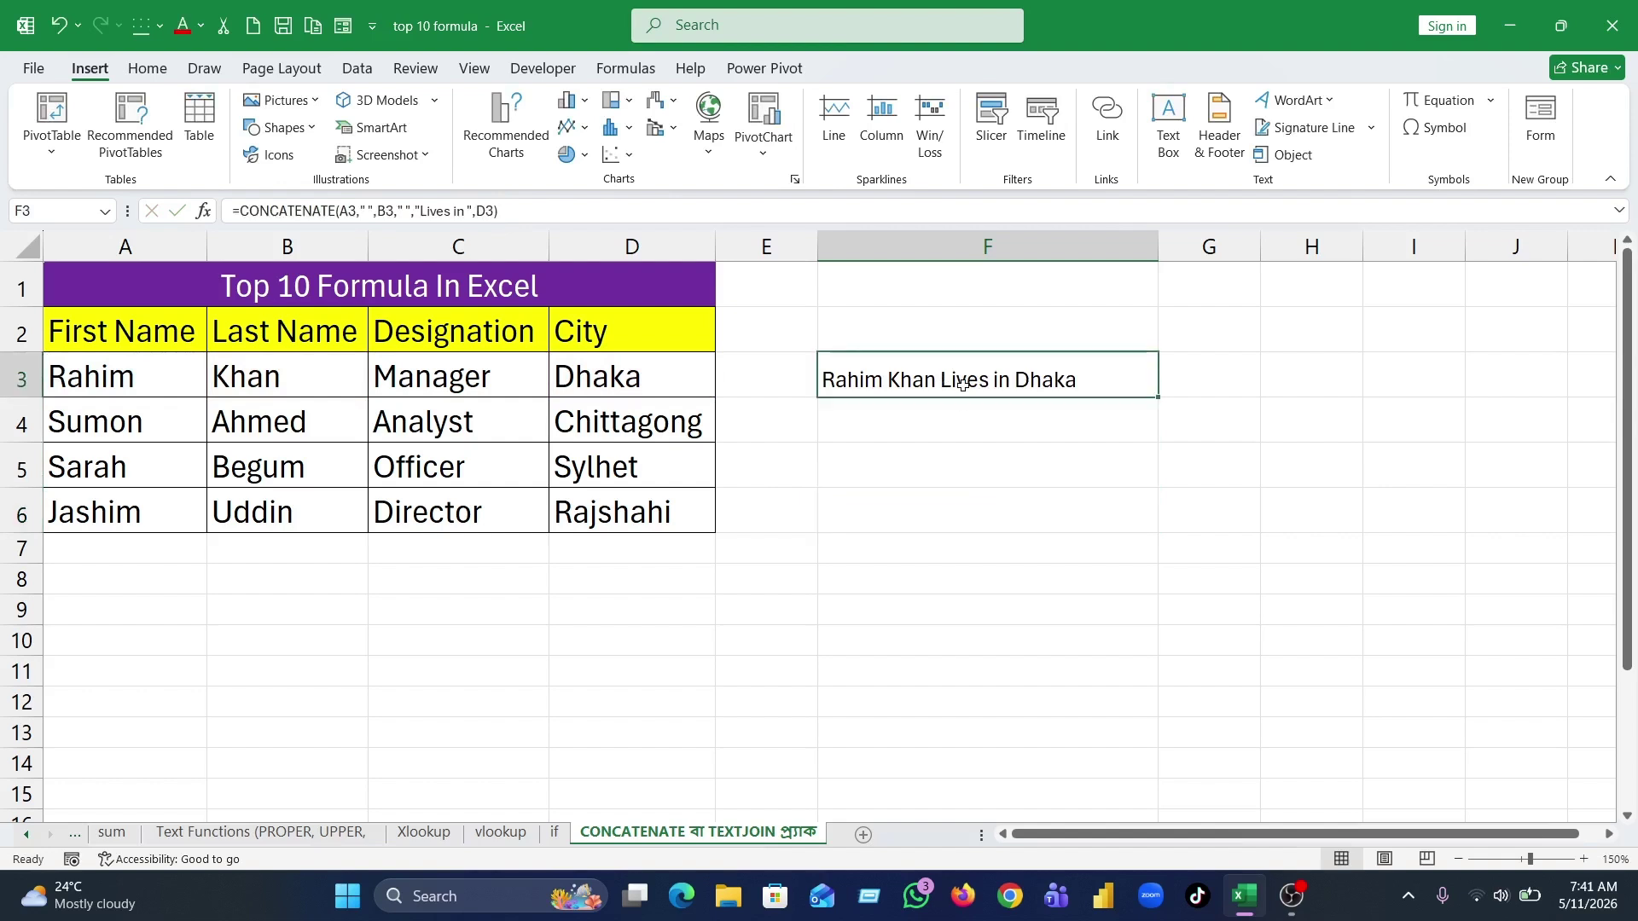
{"action": "left_click", "coordinate": [969, 481]}
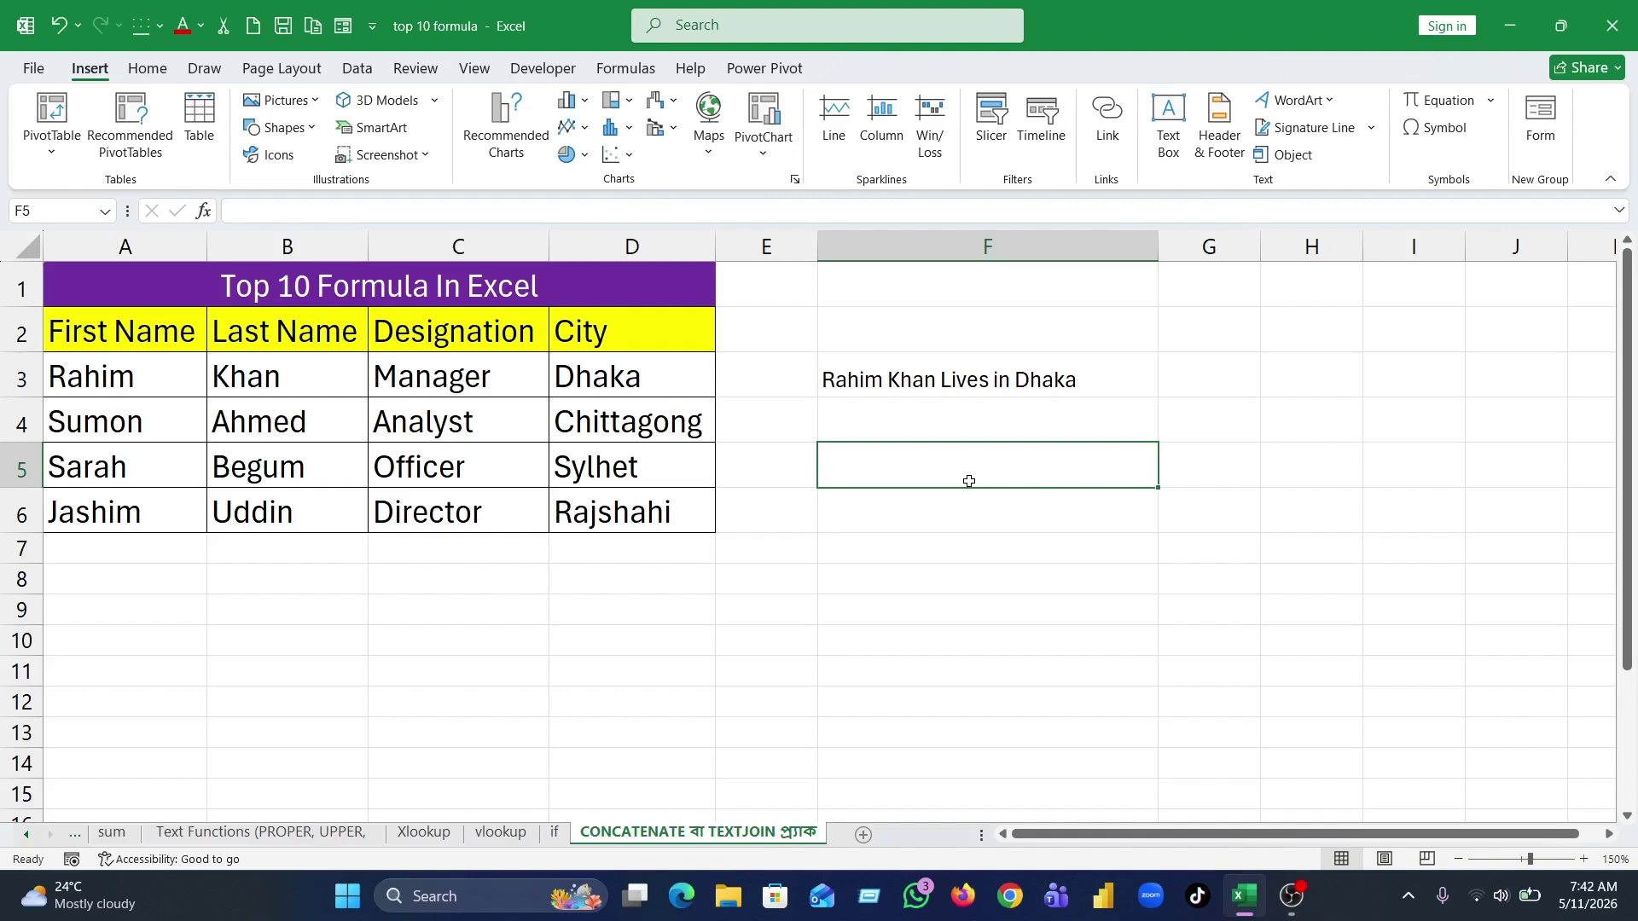
{"action": "left_click", "coordinate": [972, 385]}
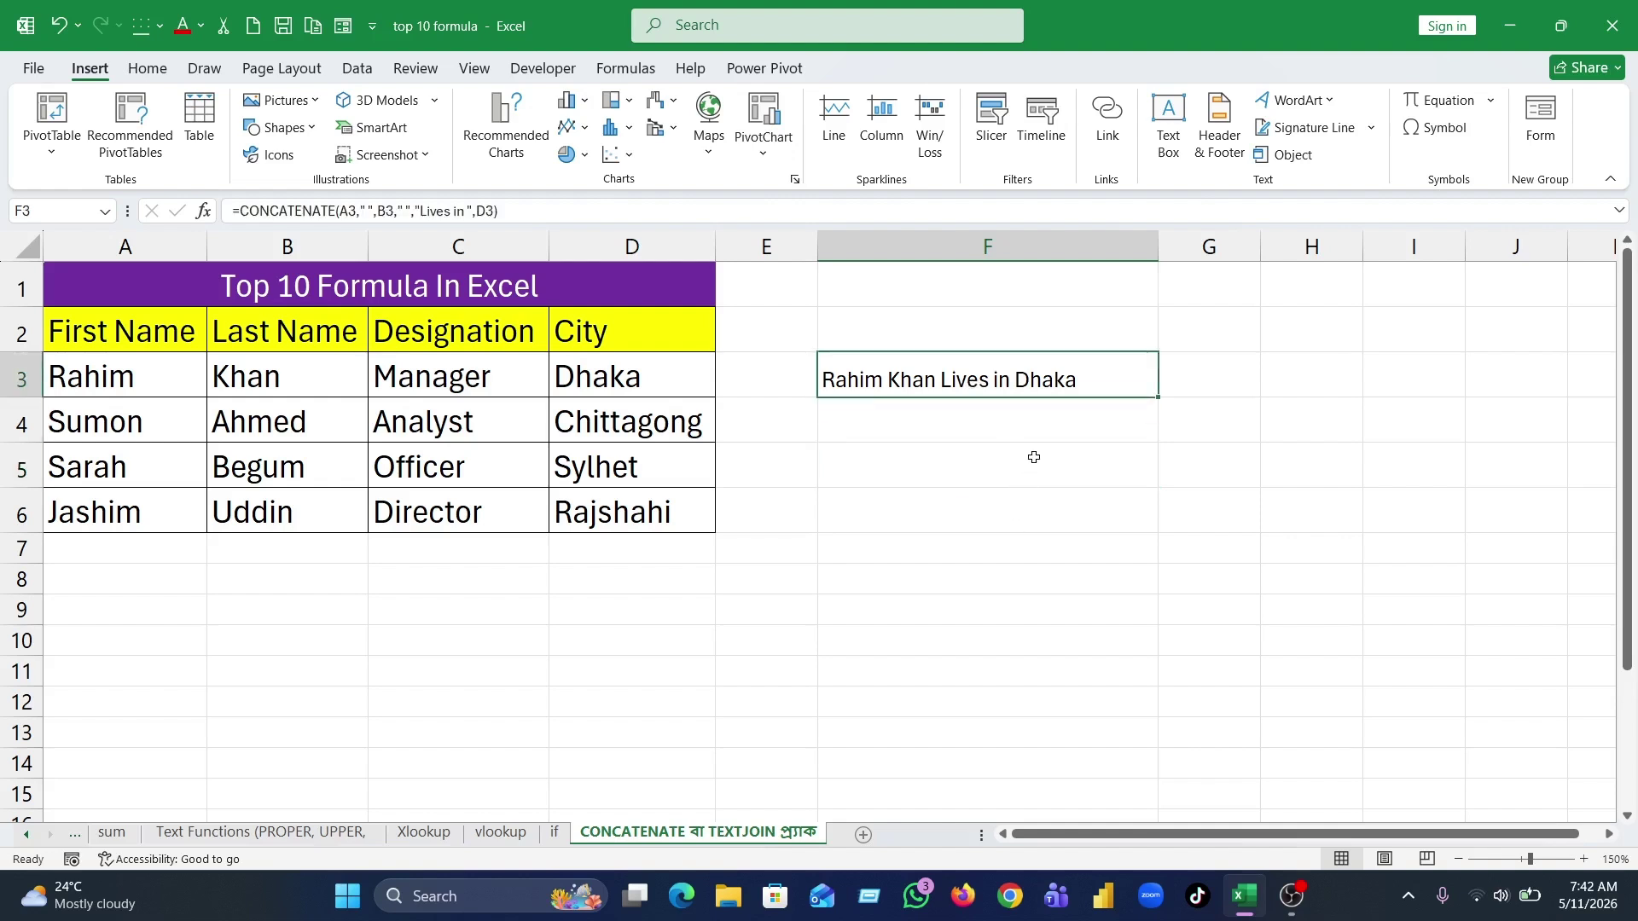
{"action": "left_click", "coordinate": [1026, 431]}
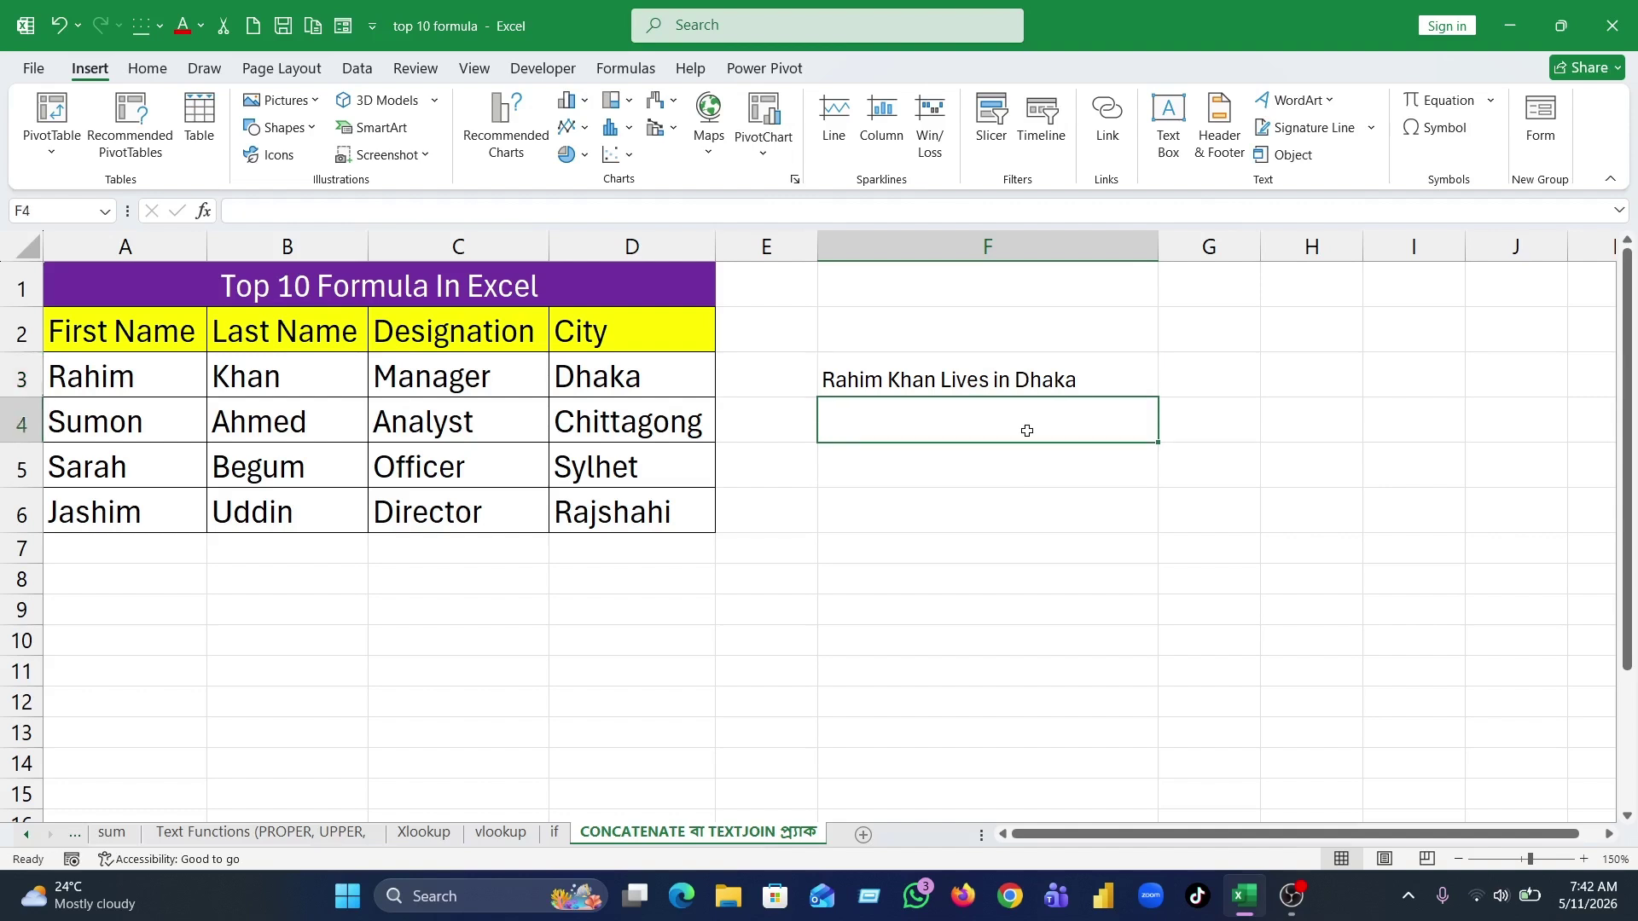
{"action": "left_click", "coordinate": [1032, 481]}
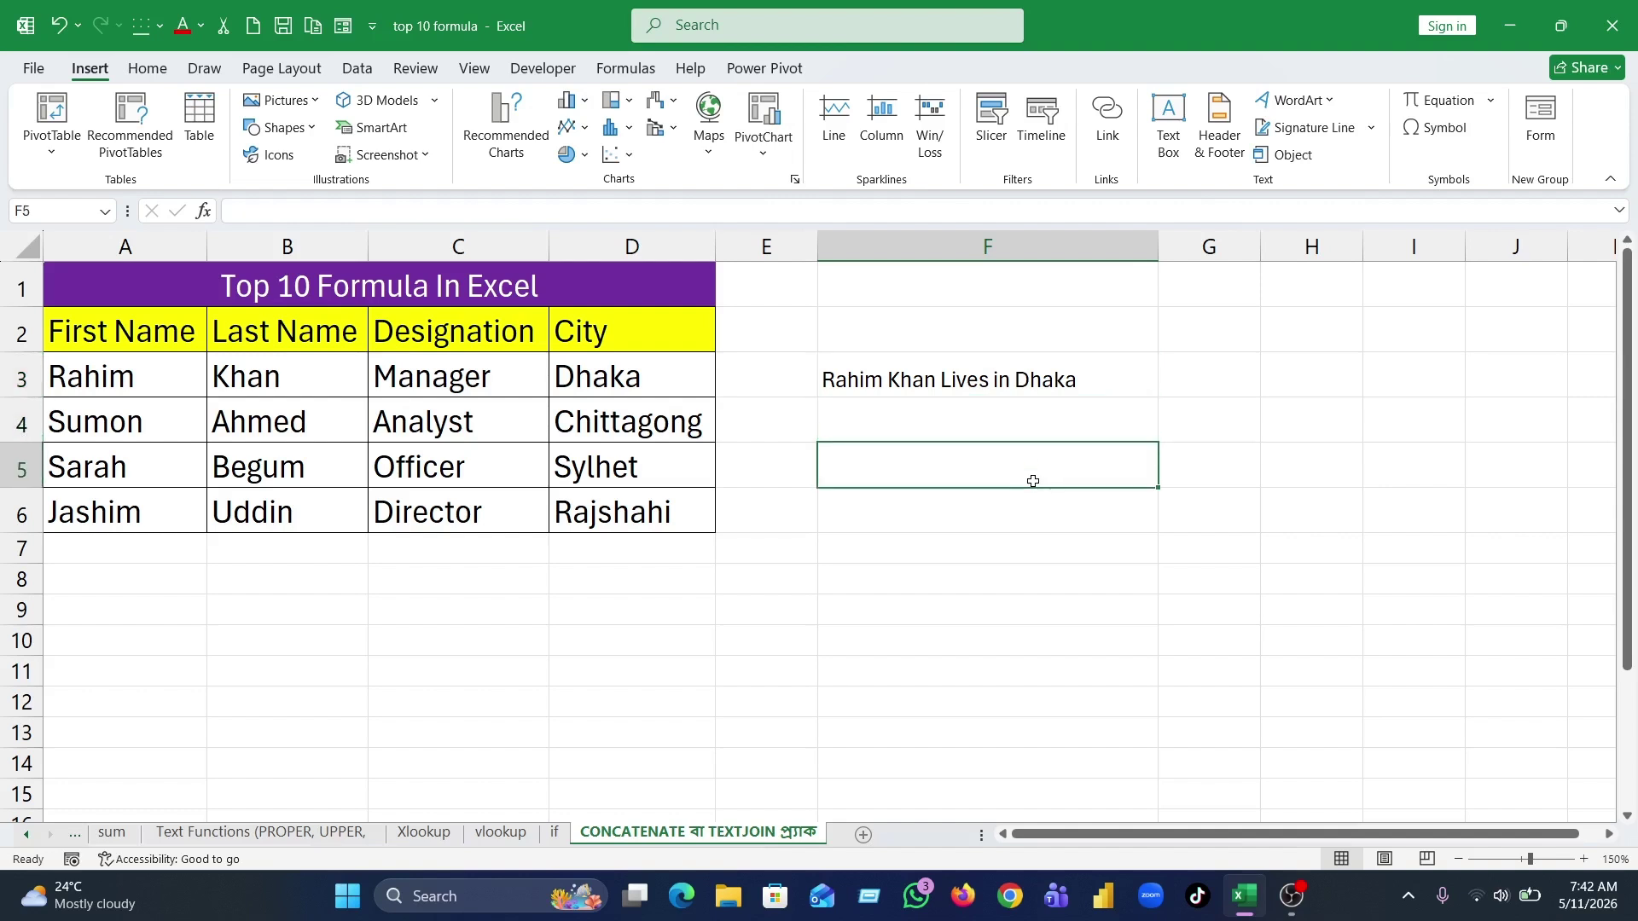
{"action": "left_click", "coordinate": [989, 341]}
{"action": "left_click", "coordinate": [1027, 455]}
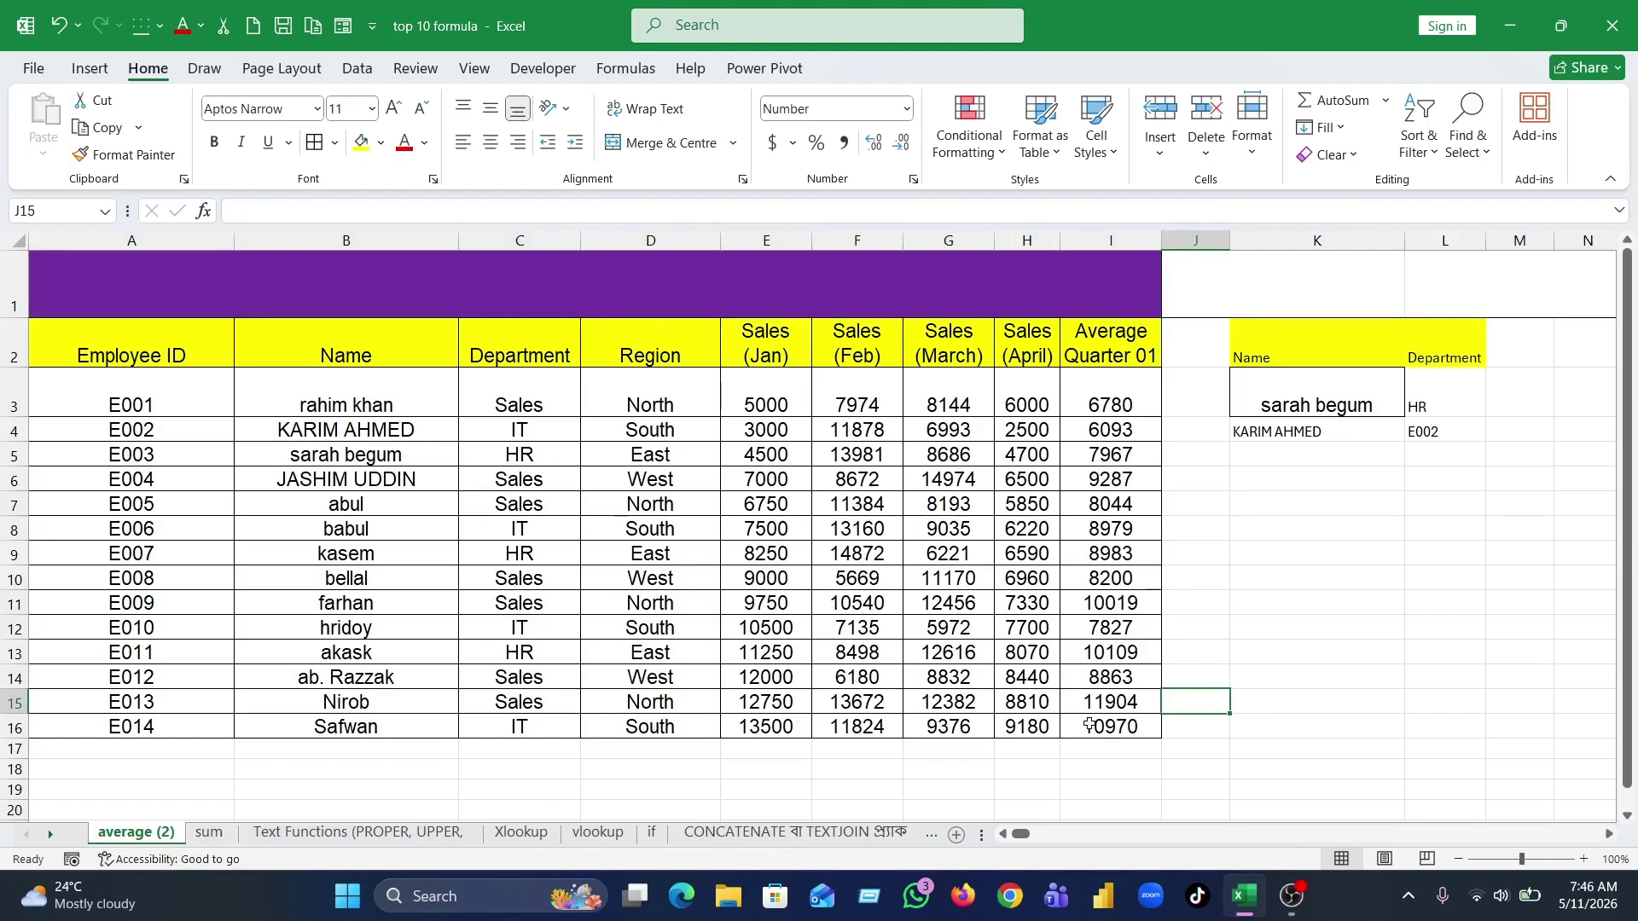
- Average the January sales in E17 with the formula =AVERAGE(E3:E16)
{"action": "left_click", "coordinate": [1409, 554]}
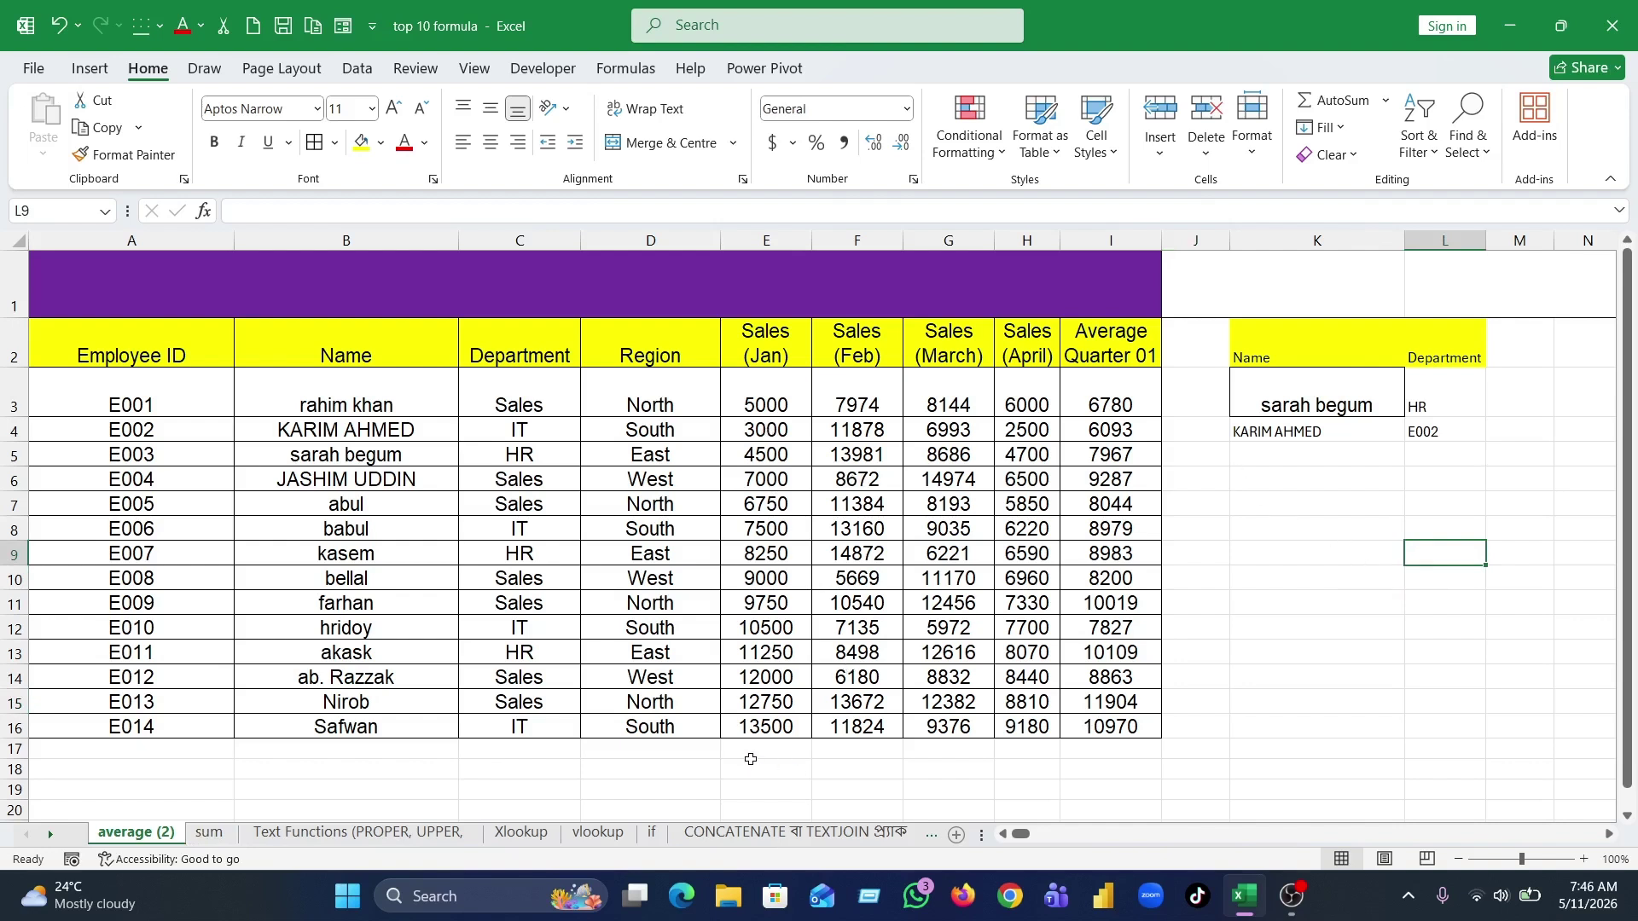
{"action": "left_click", "coordinate": [752, 749]}
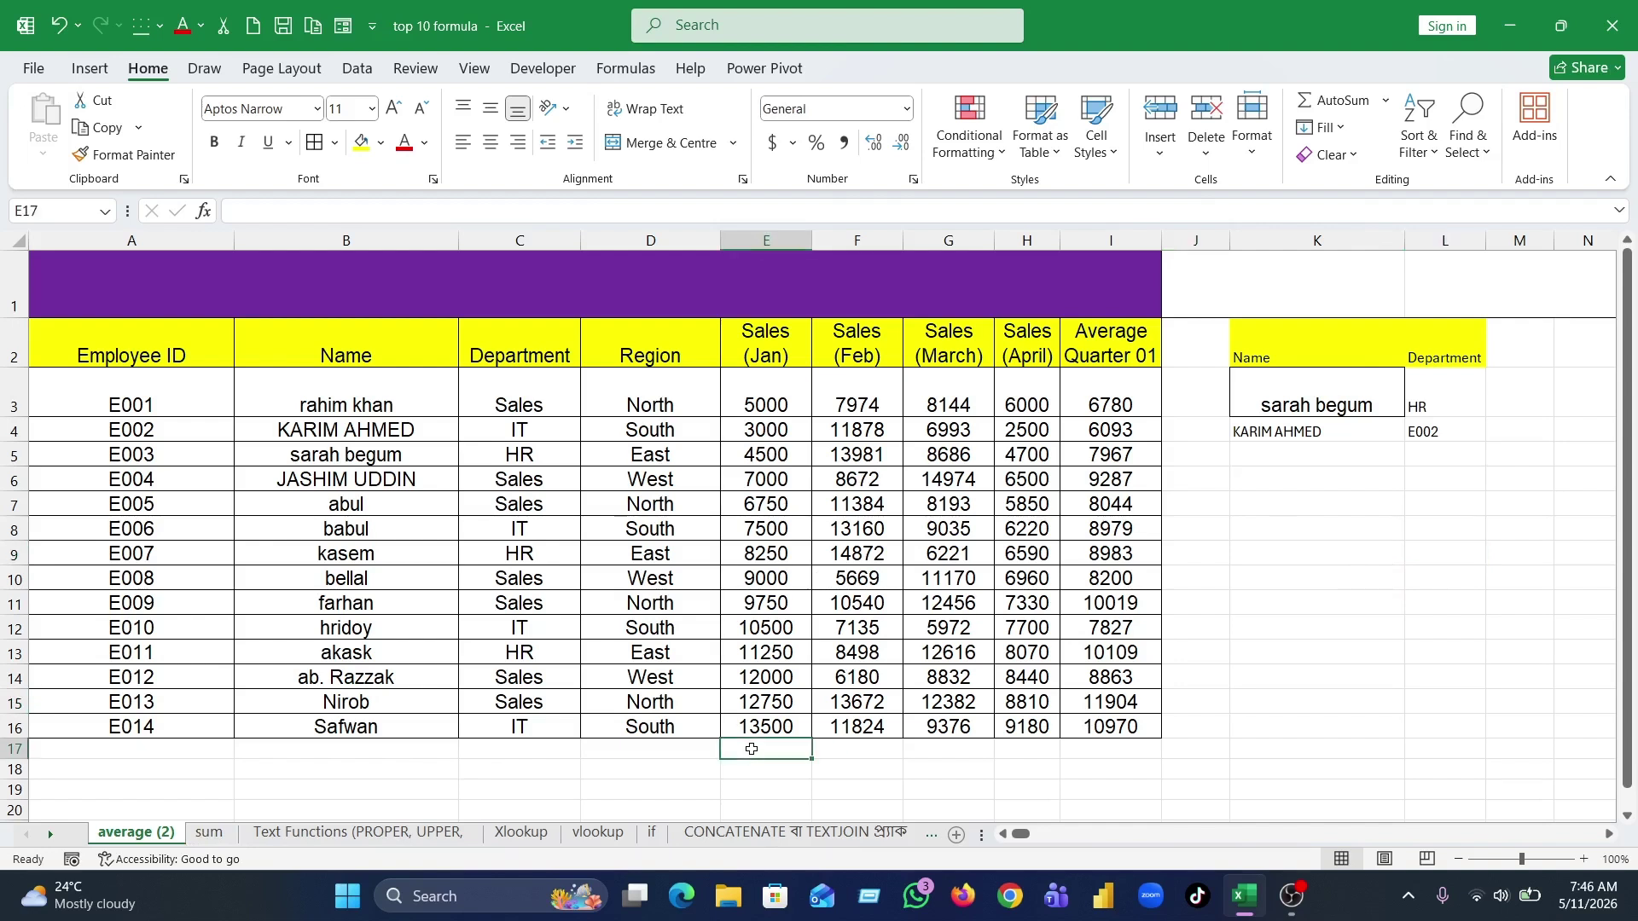
{"action": "type", "text": "="}
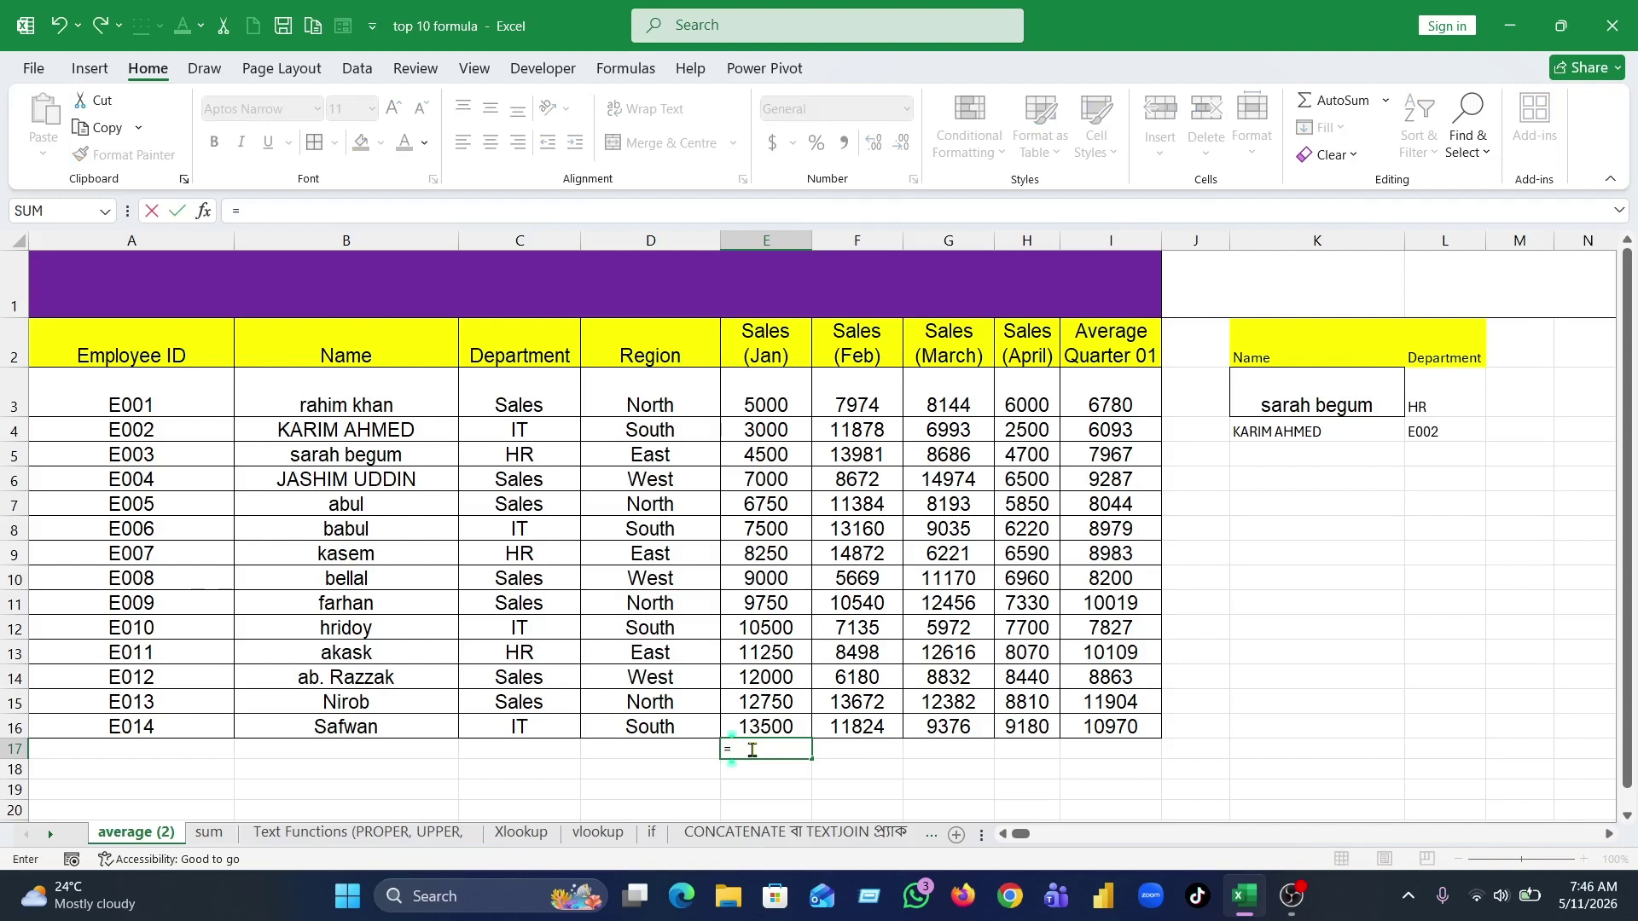
{"action": "type", "text": "avera"}
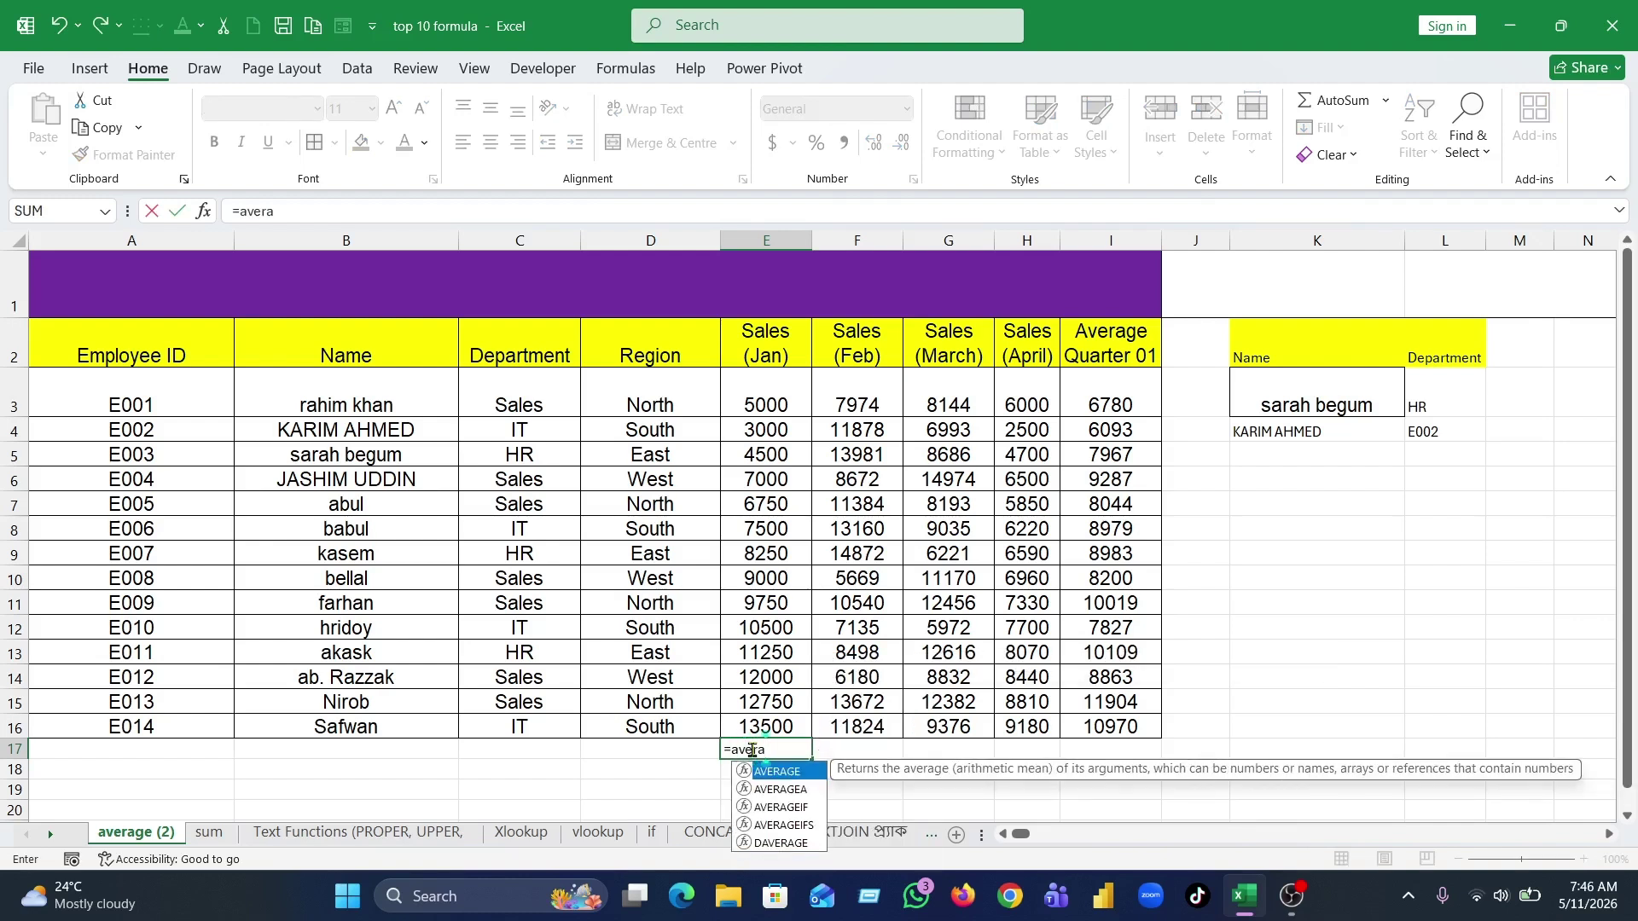
{"action": "key", "text": "Tab"}
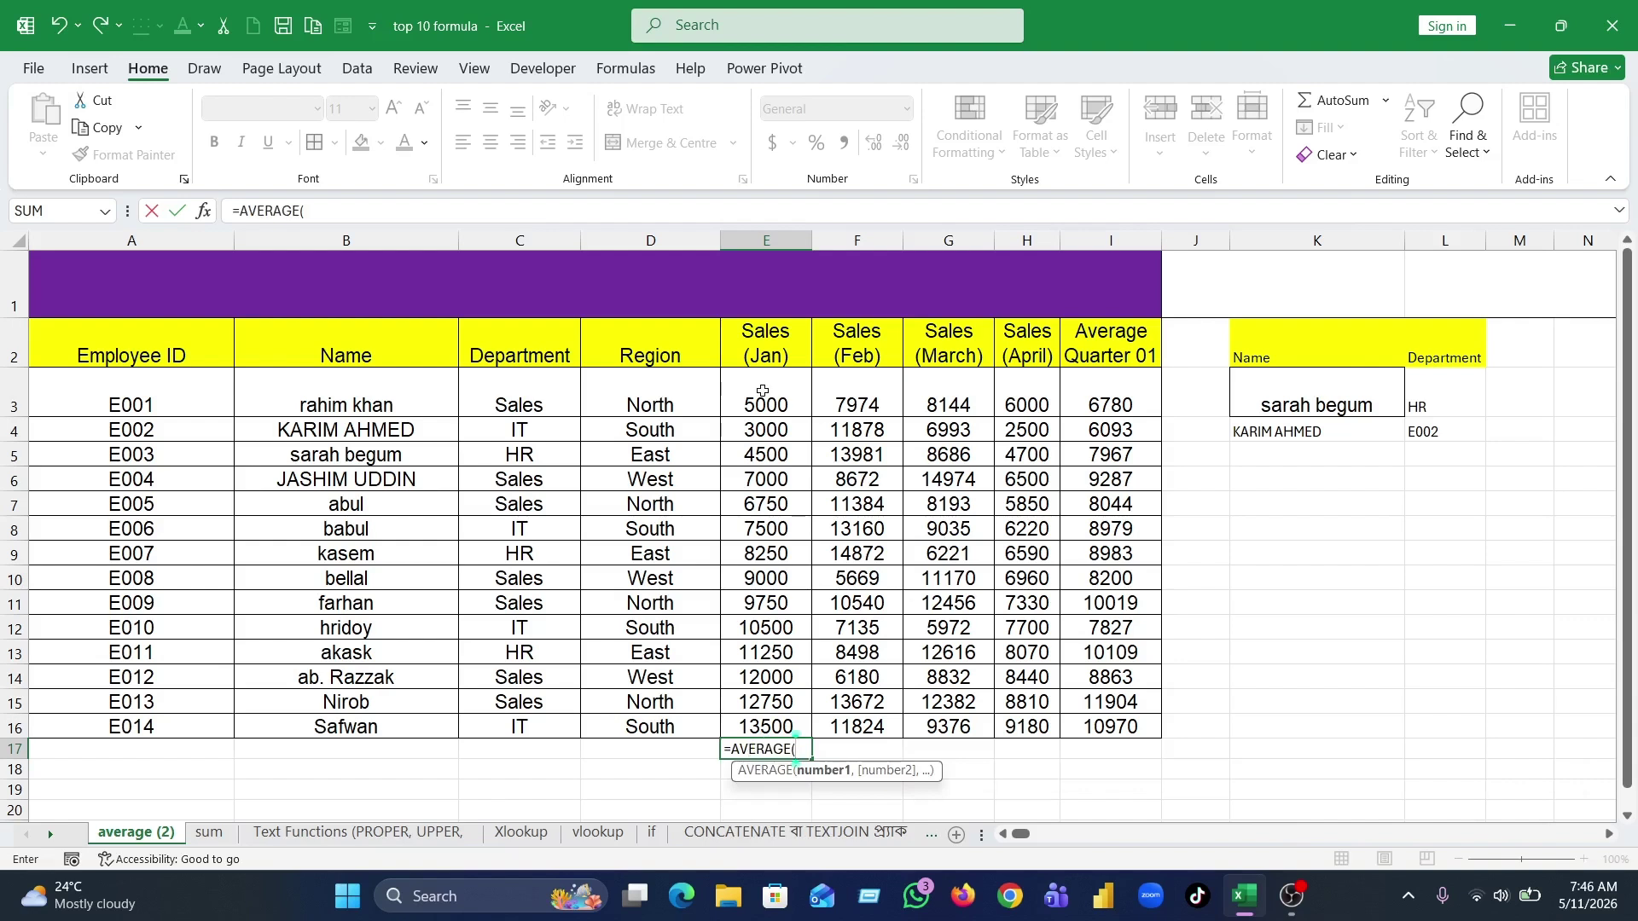
{"action": "left_click_drag", "start_coordinate": [762, 391], "coordinate": [762, 721]}
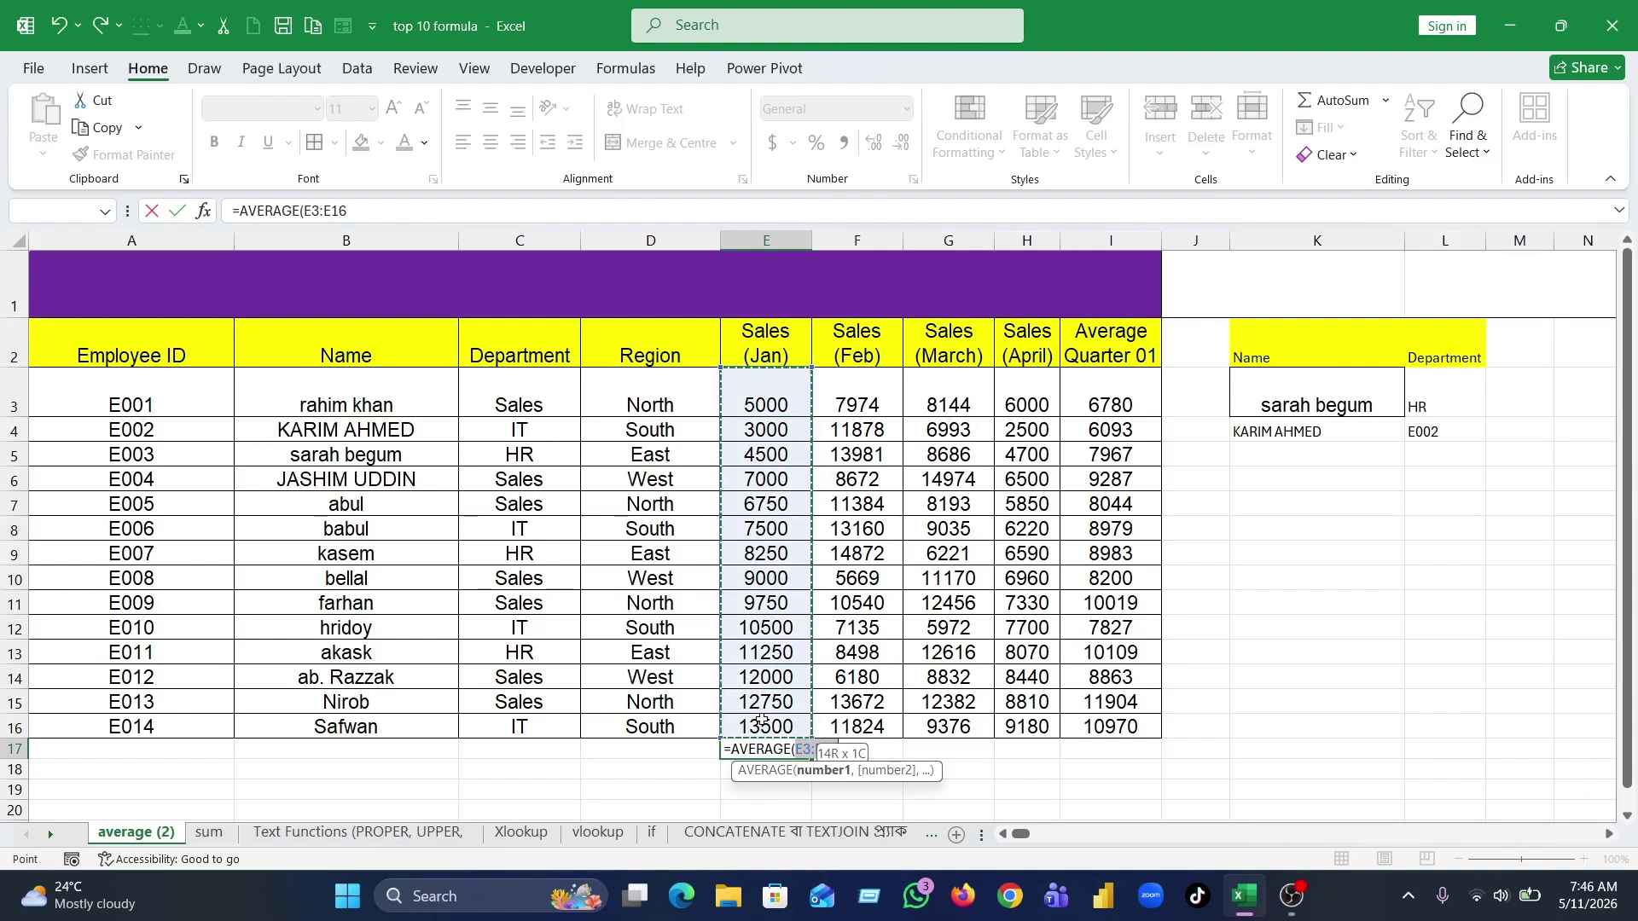
{"action": "left_click_drag", "start_coordinate": [762, 721], "coordinate": [765, 726]}
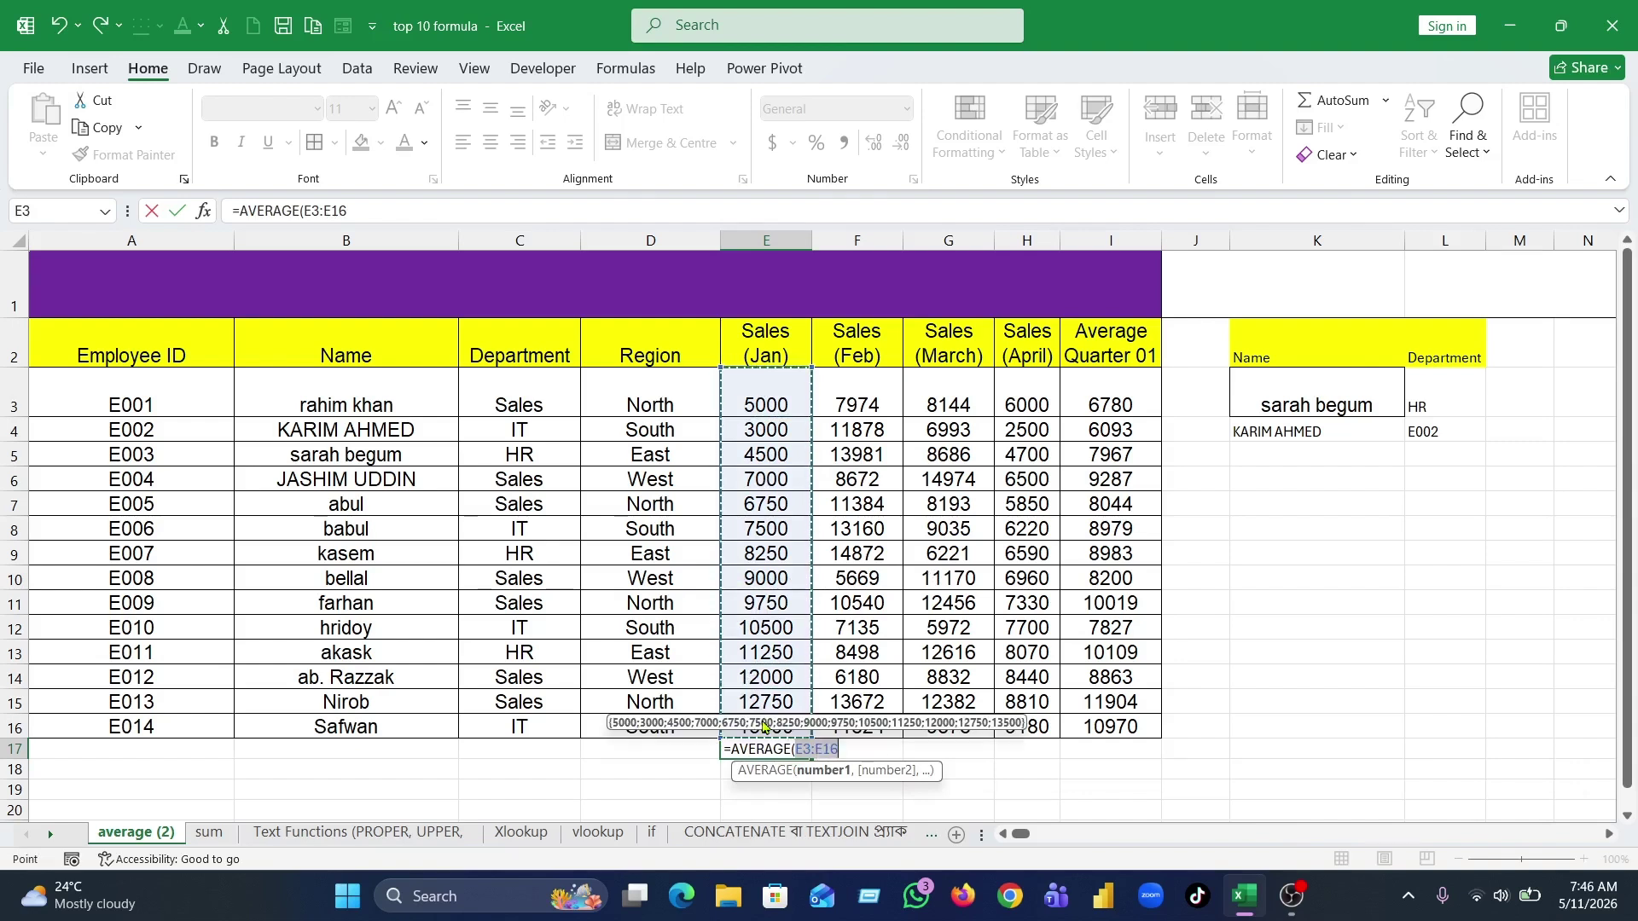
{"action": "key", "text": "Return"}
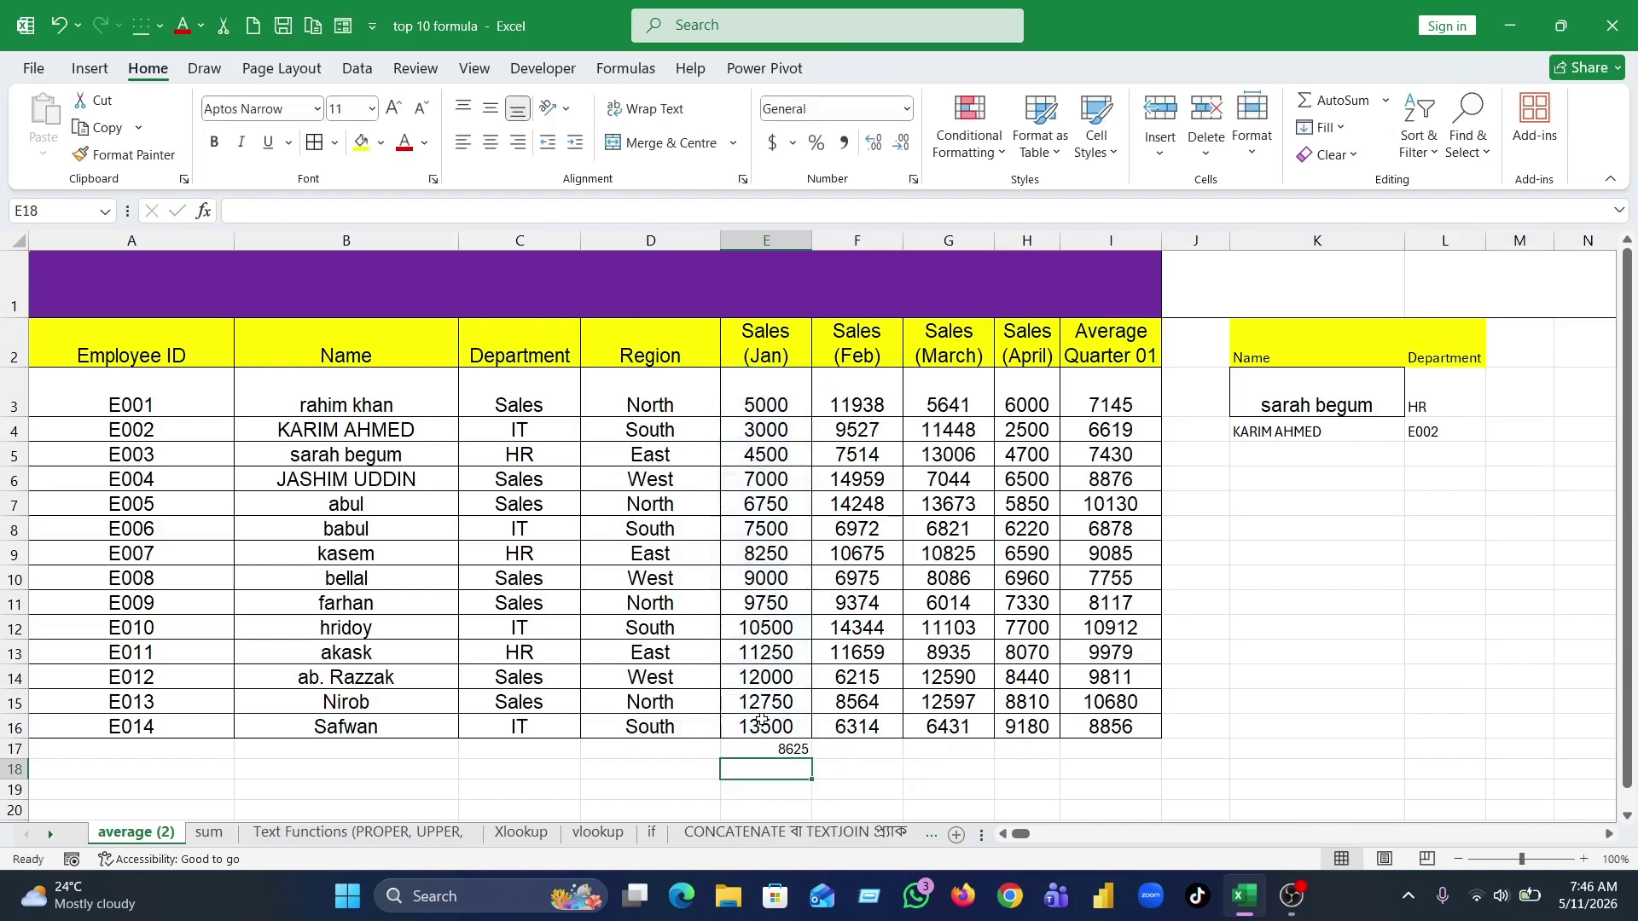
- Review E17's AVERAGE formula and compare its result with the average of the selected range E3:E16
{"action": "left_click", "coordinate": [767, 750]}
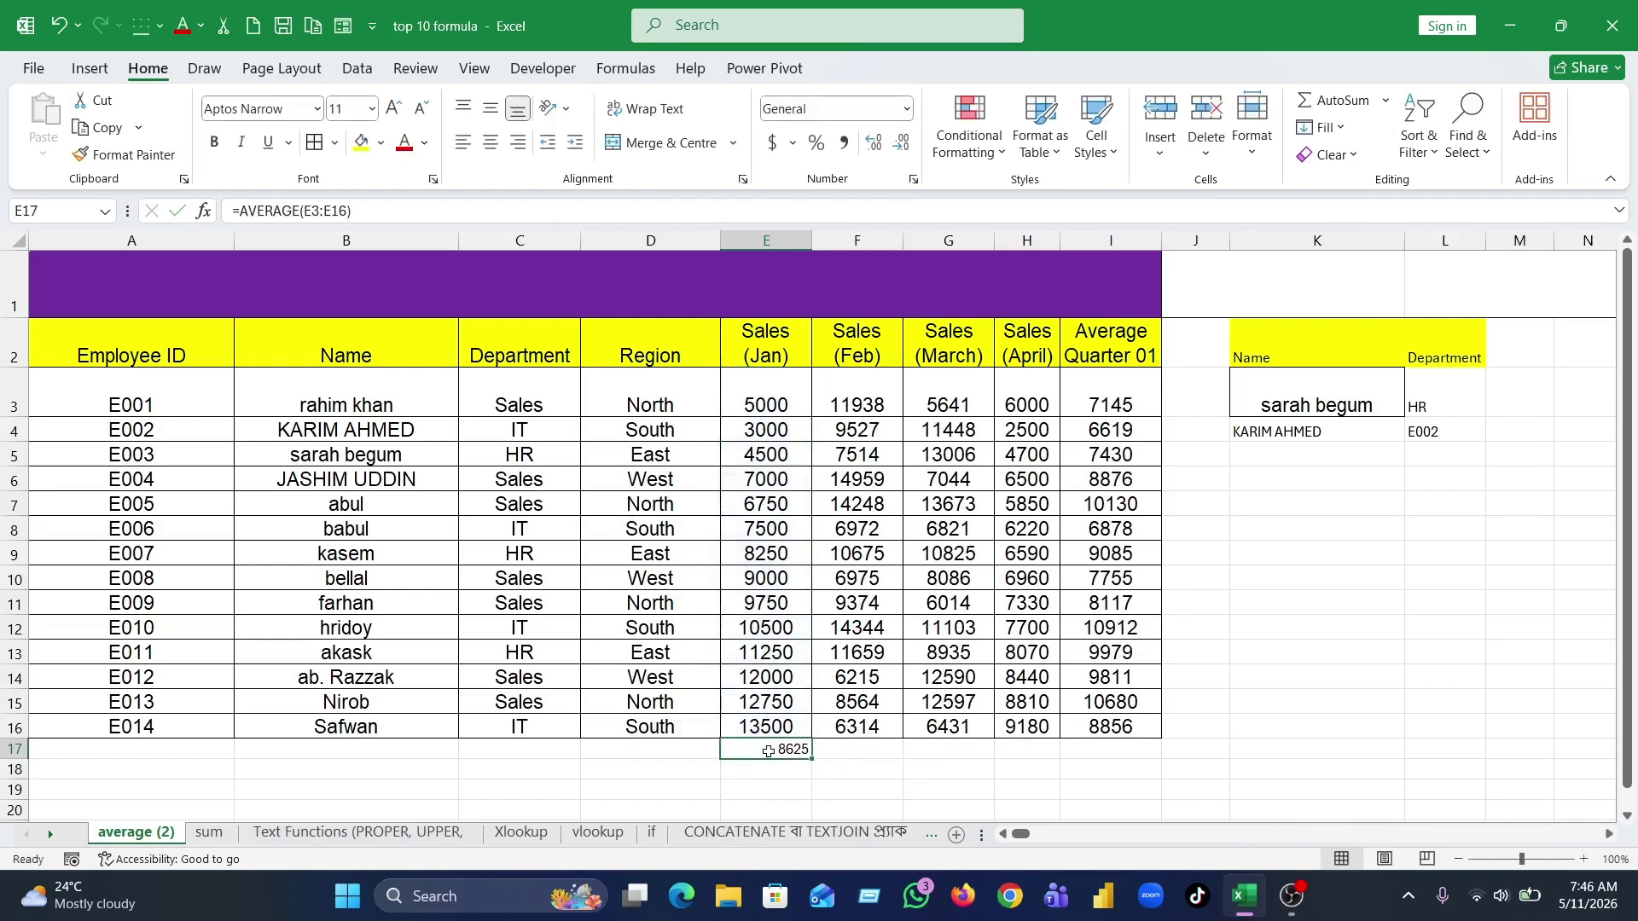
{"action": "left_click_drag", "start_coordinate": [765, 402], "coordinate": [786, 719]}
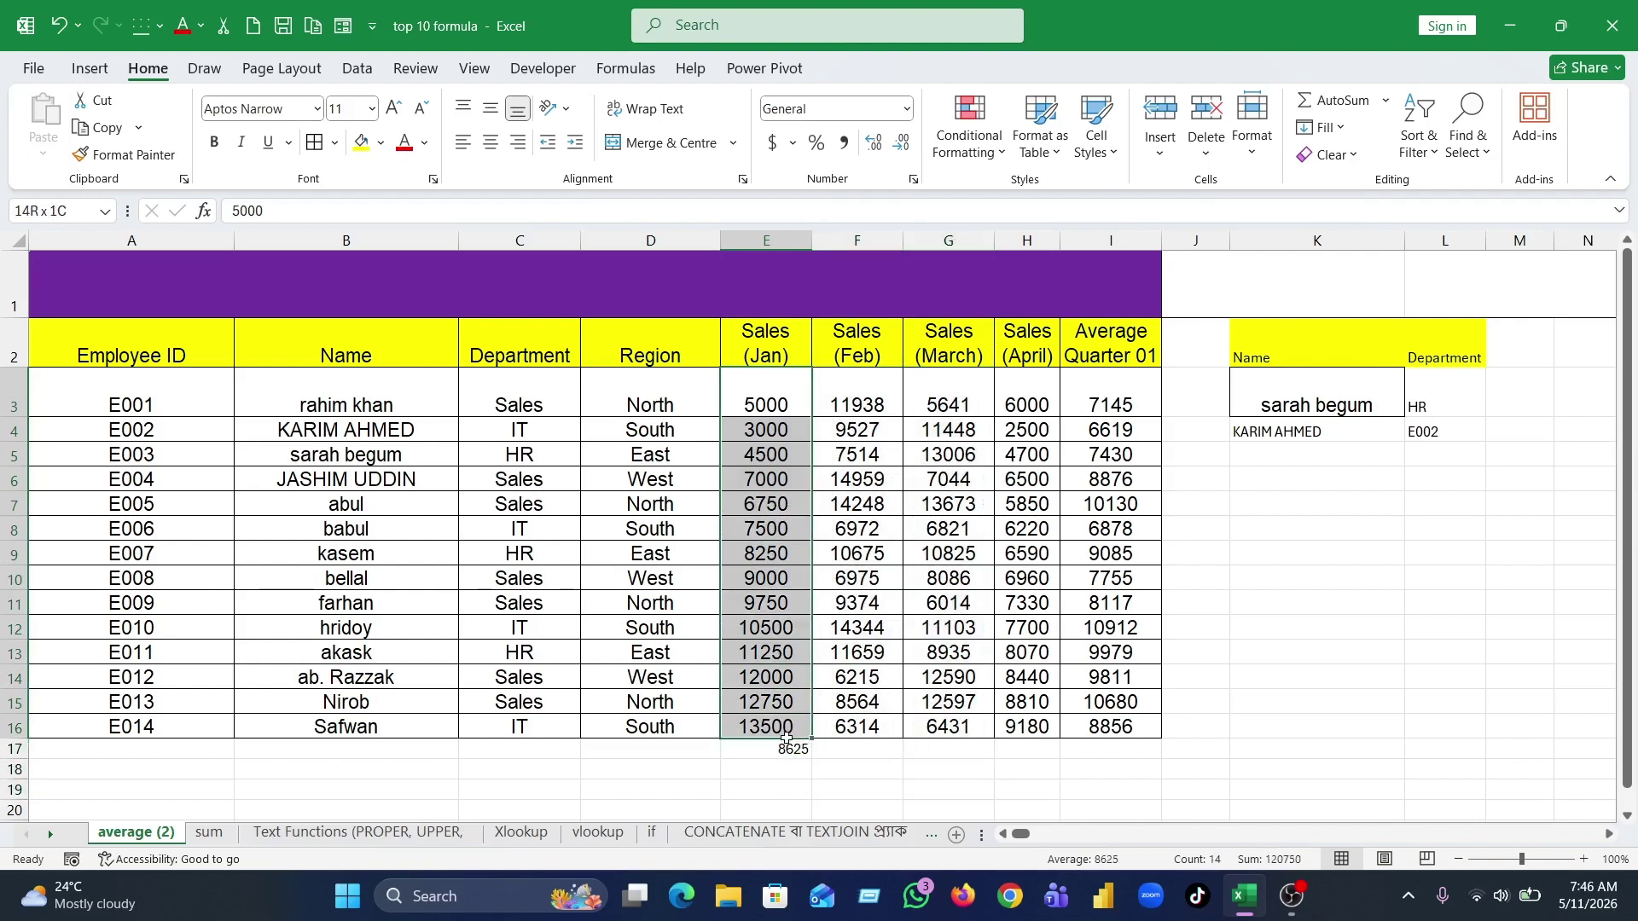
{"action": "left_click_drag", "start_coordinate": [786, 739], "coordinate": [786, 739]}
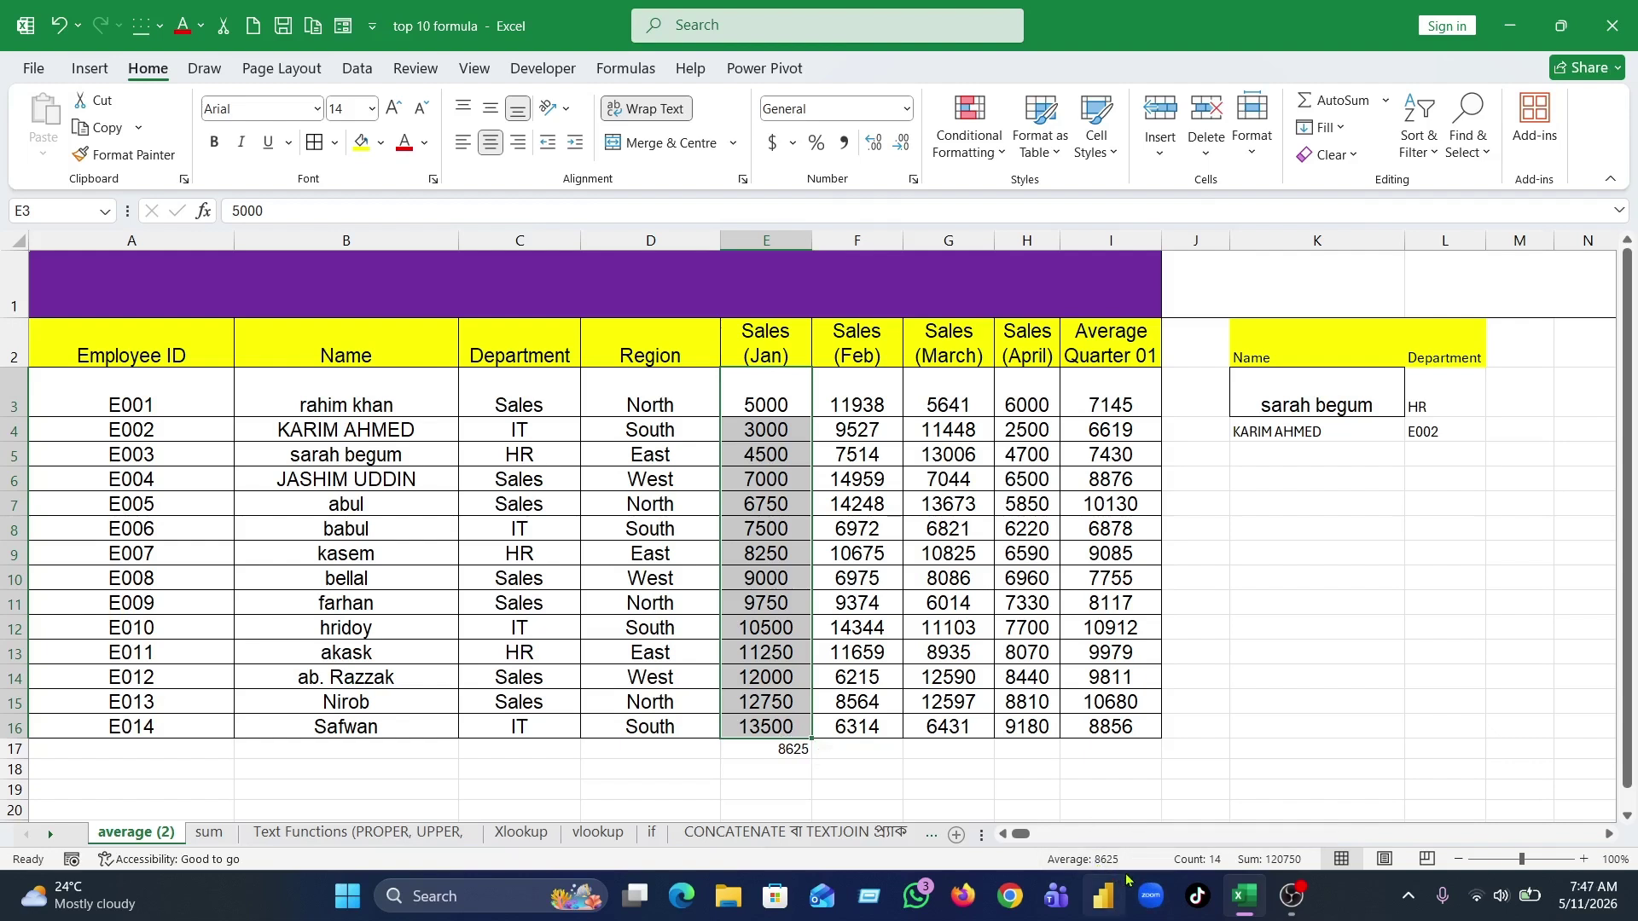
- Clear the contents of column J on the sum sheet
{"action": "key", "text": "ctrl+Page_Down"}
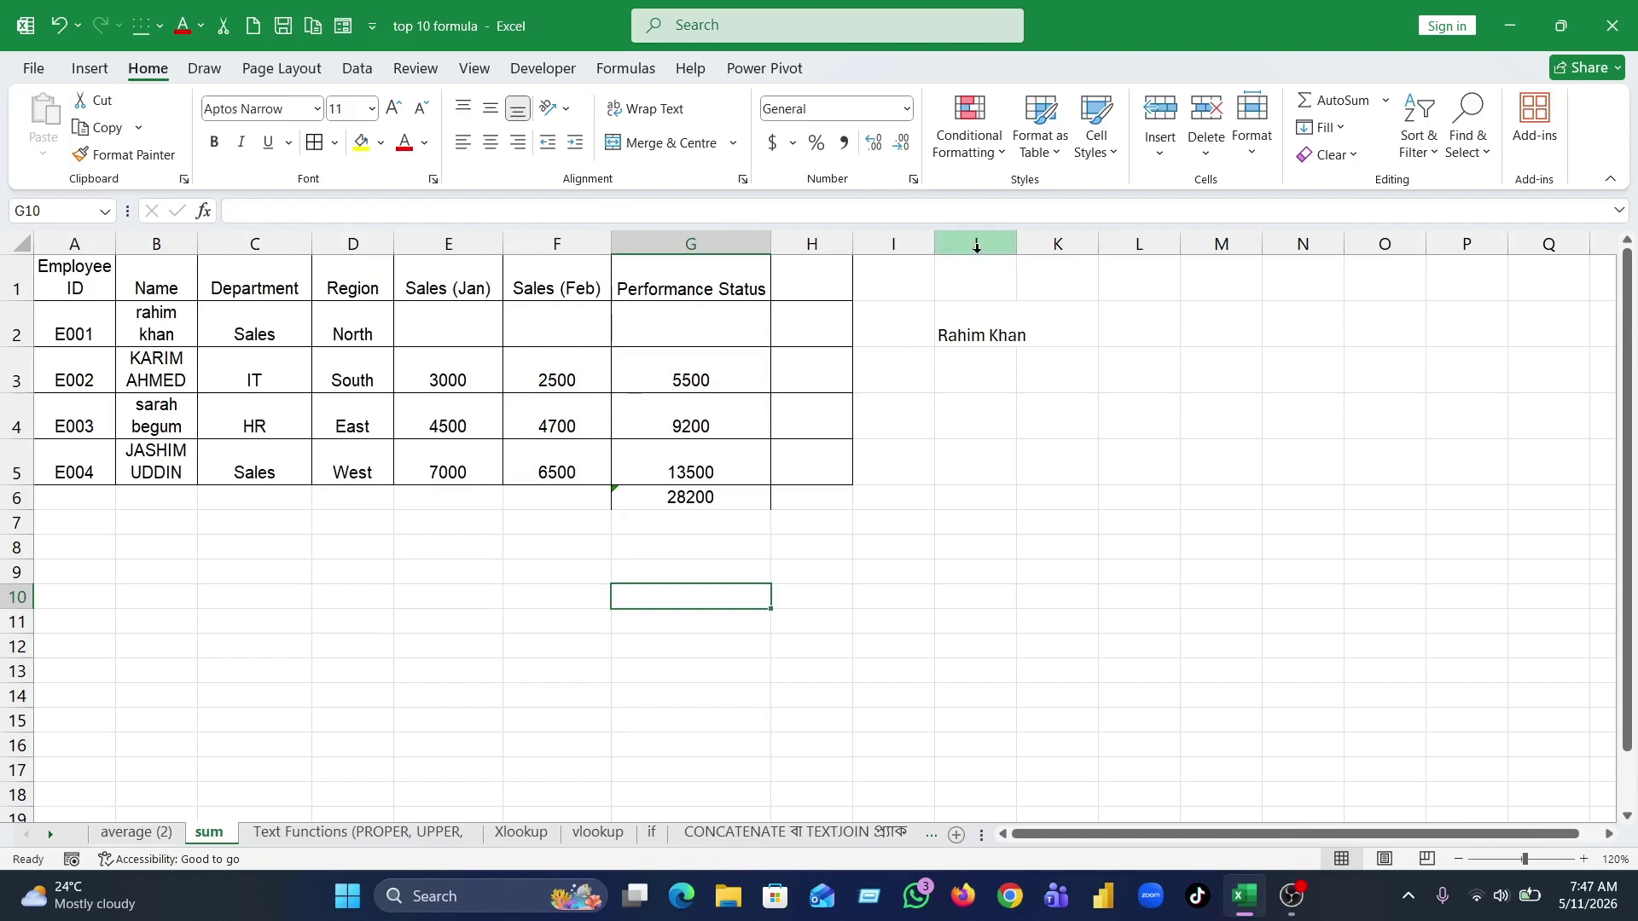
{"action": "left_click", "coordinate": [977, 246]}
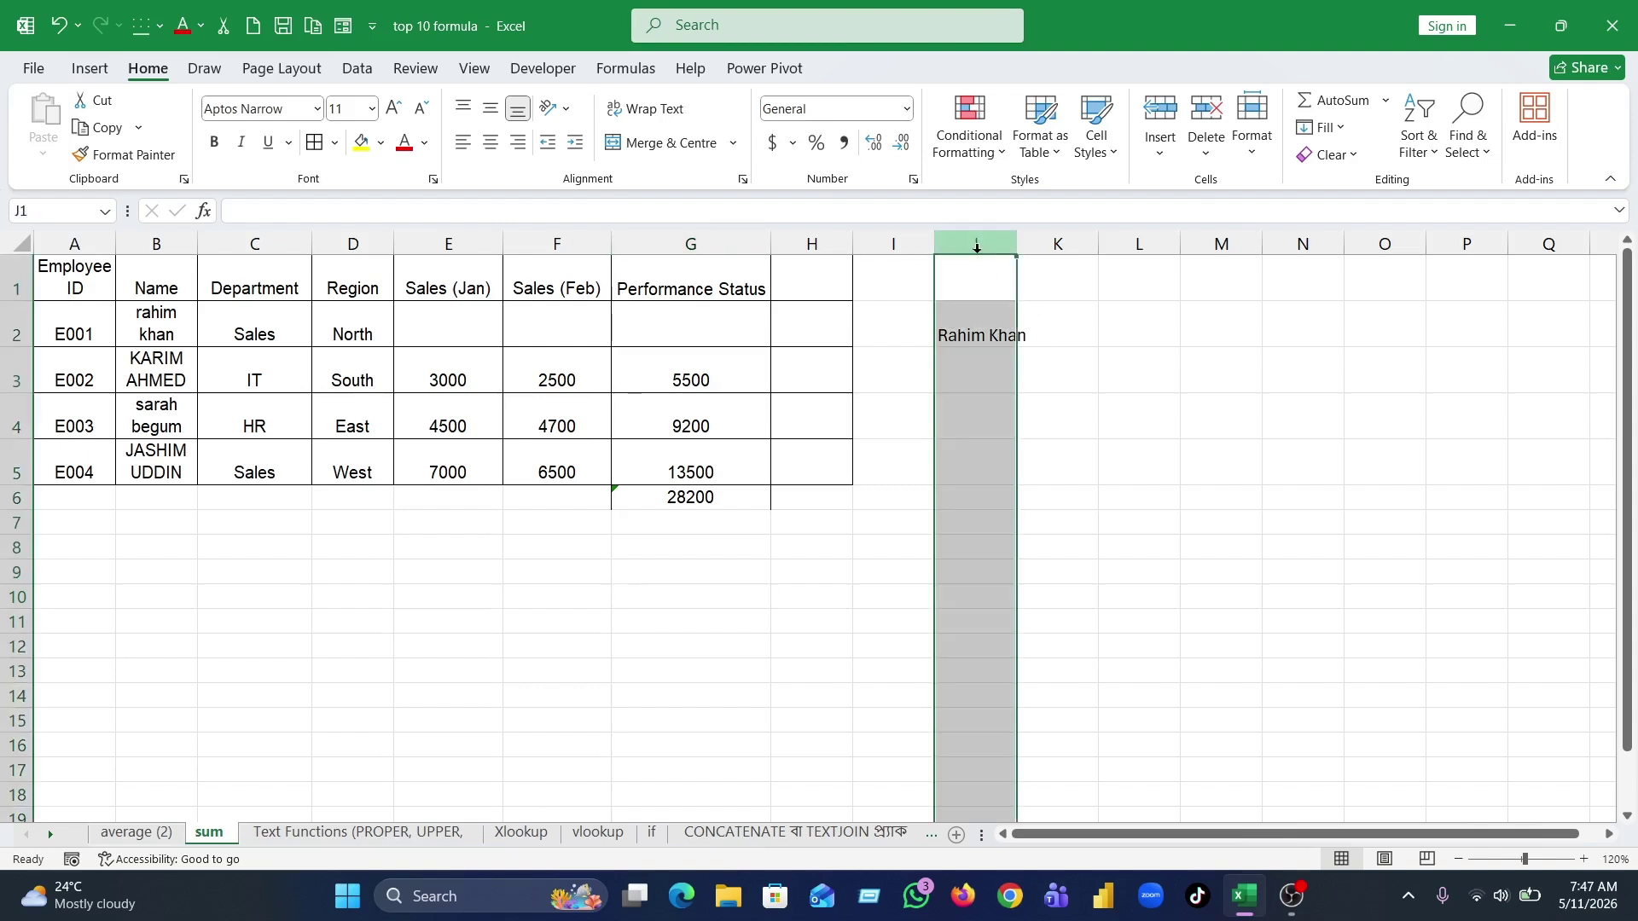
{"action": "key", "text": "Delete"}
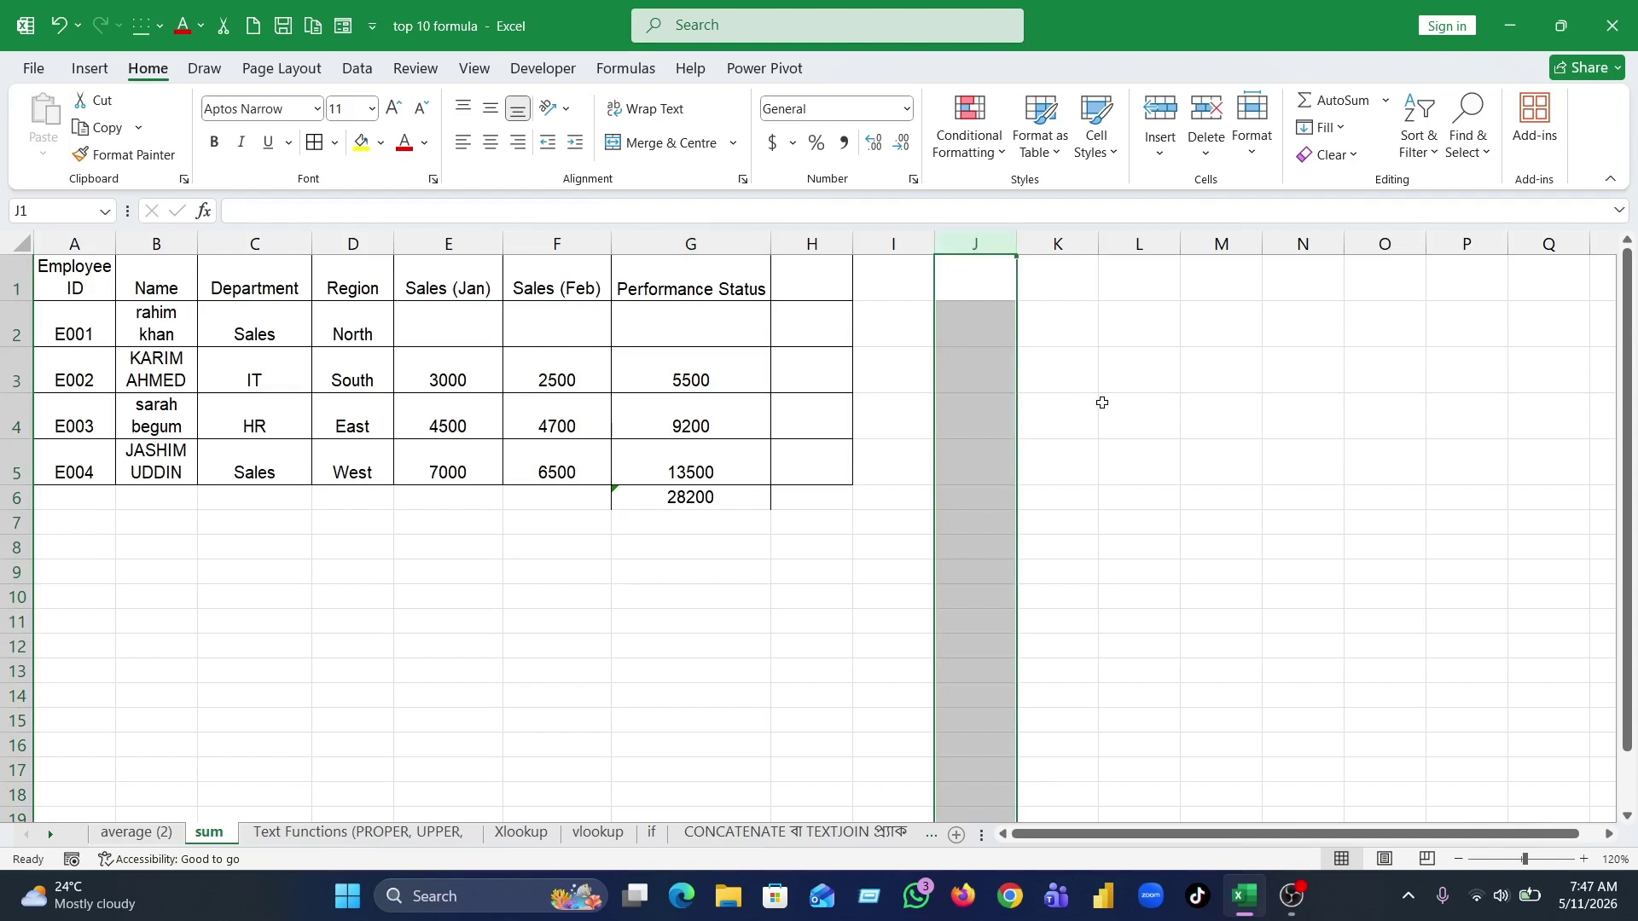
{"action": "left_click", "coordinate": [1102, 401]}
- Enter the headings "Sales Qty" in J2 and "Price" in K2
{"action": "left_click", "coordinate": [995, 345]}
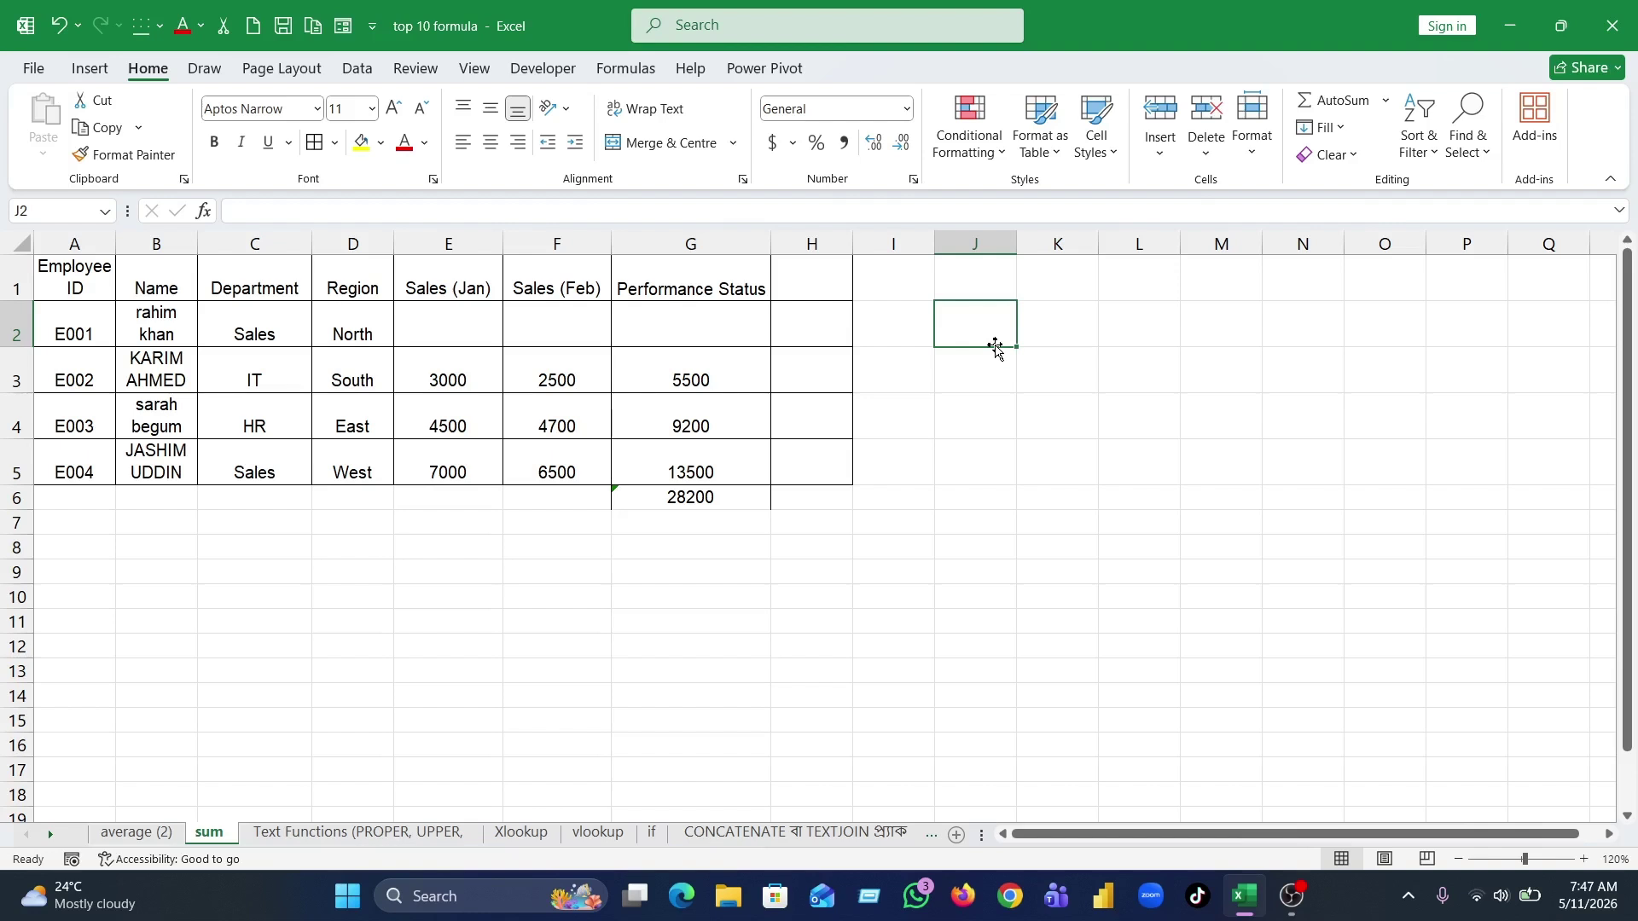
{"action": "type", "text": "Sales"}
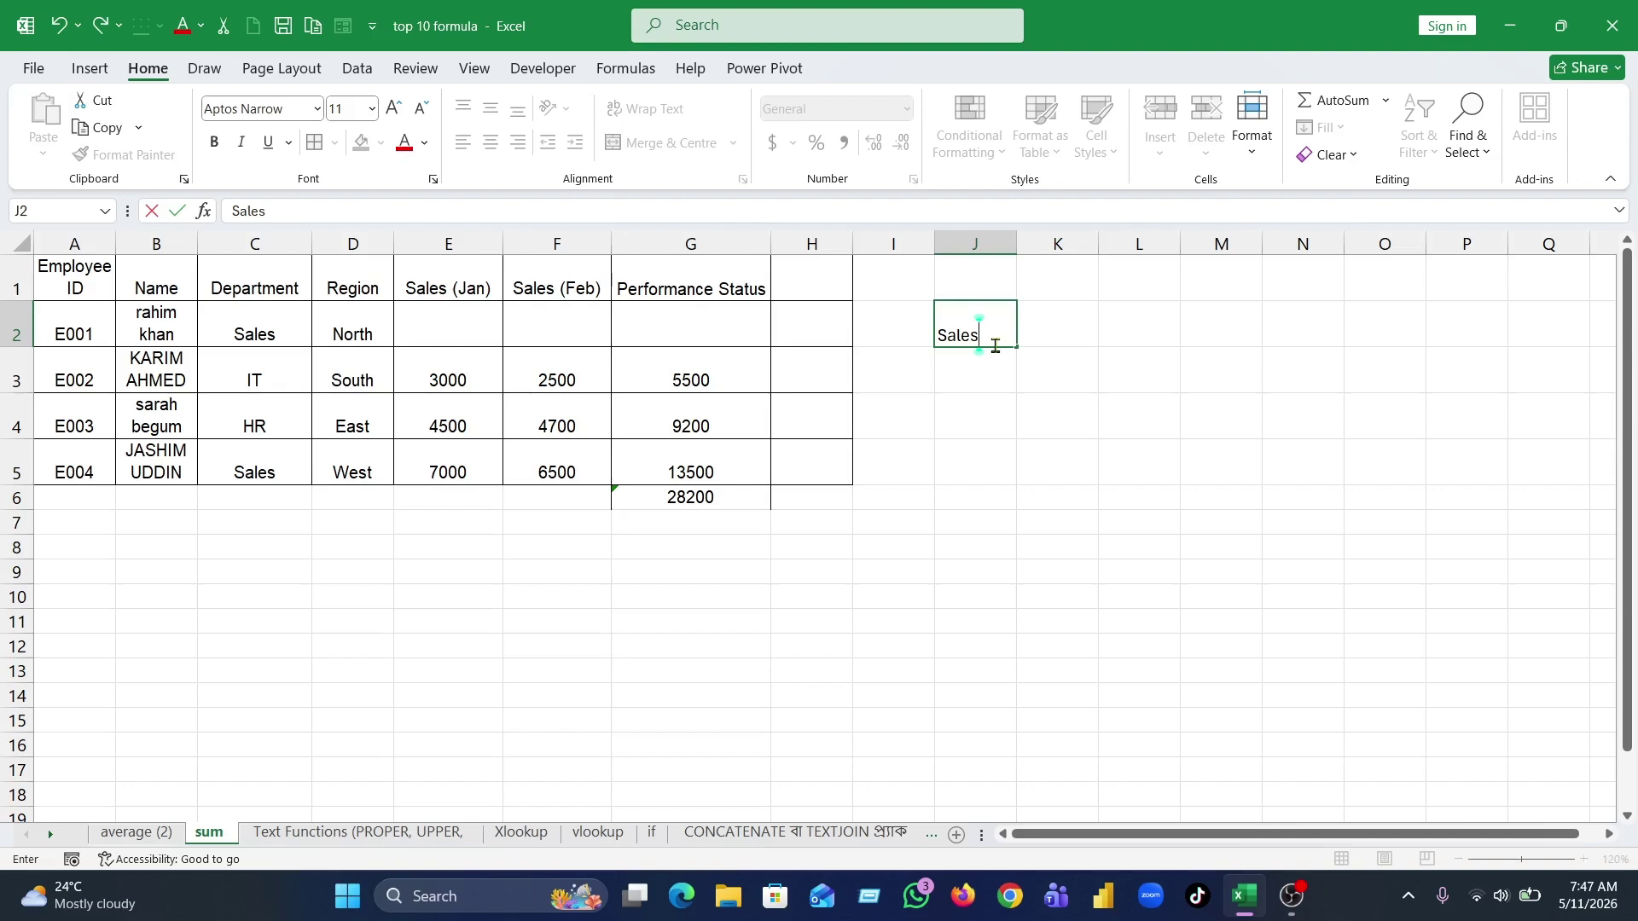
{"action": "key", "text": "Tab"}
{"action": "type", "text": "Pr"}
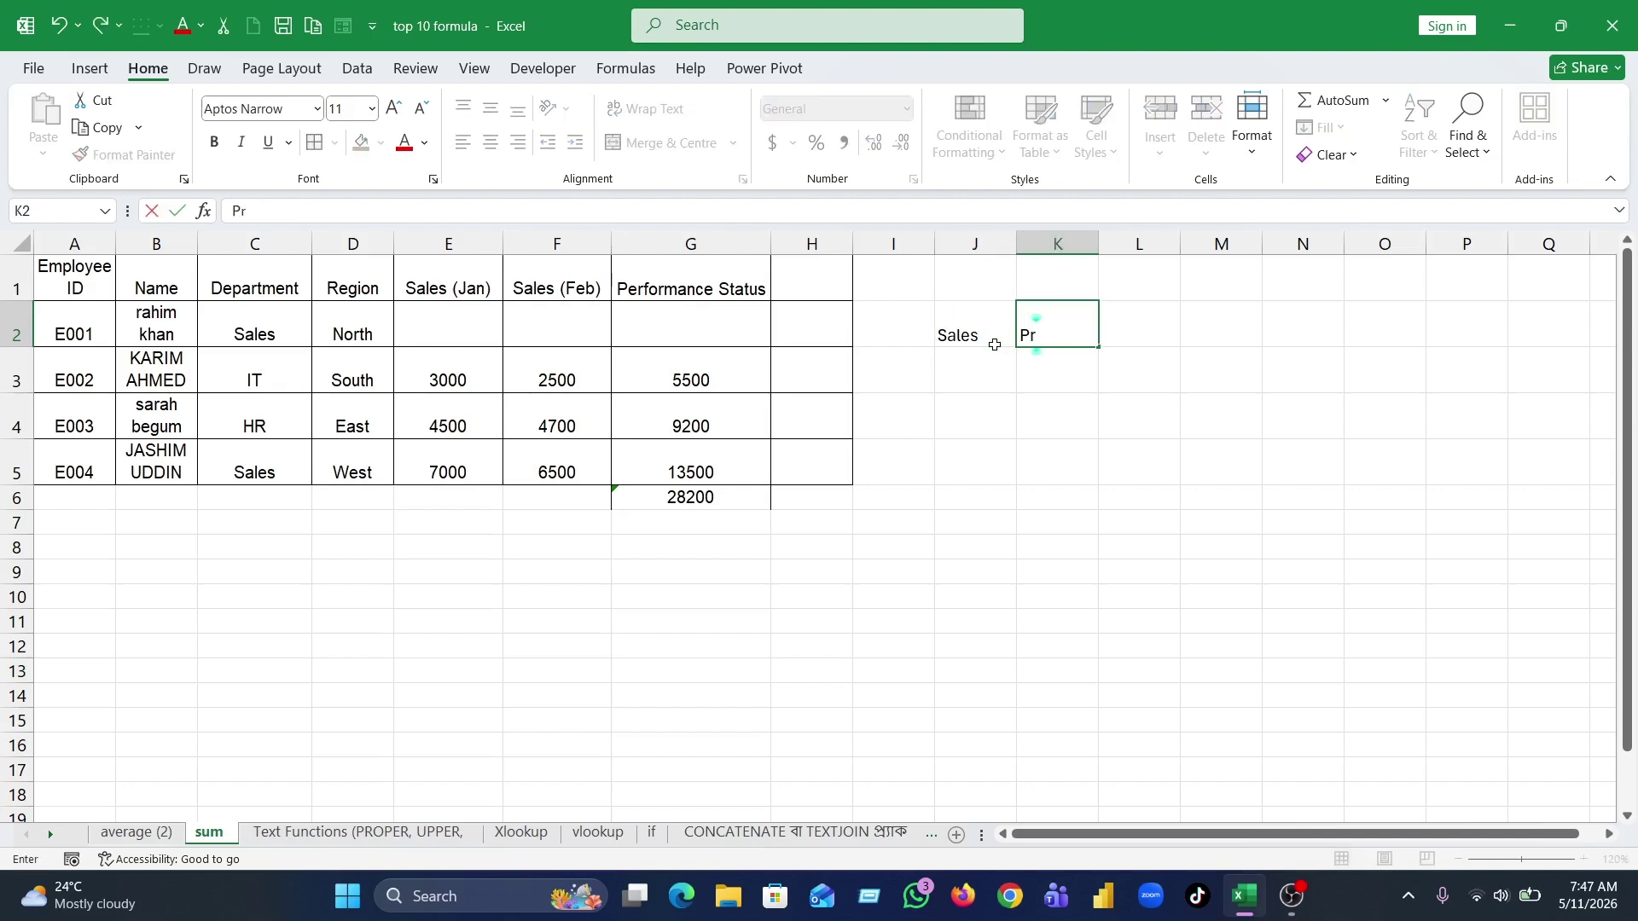
{"action": "type", "text": "ice"}
{"action": "key", "text": "Return"}
{"action": "double_click", "coordinate": [991, 324]}
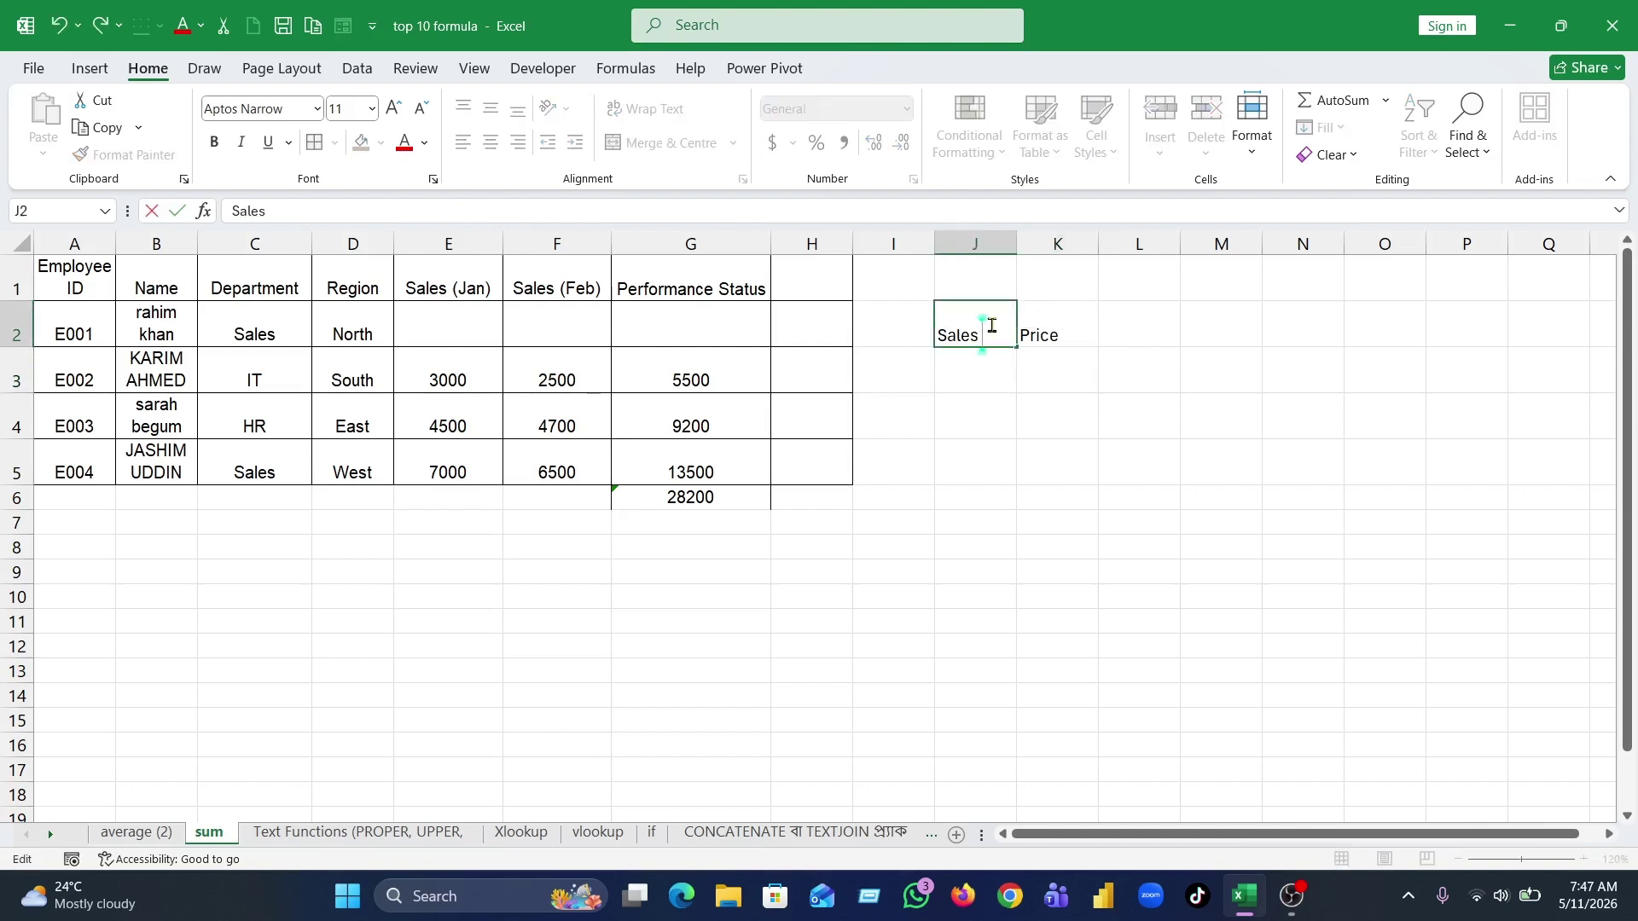
{"action": "type", "text": "Qty"}
{"action": "key", "text": "Return"}
- Enter the quantity 4 in J3 and the price 100 in K3
{"action": "left_click", "coordinate": [1077, 383]}
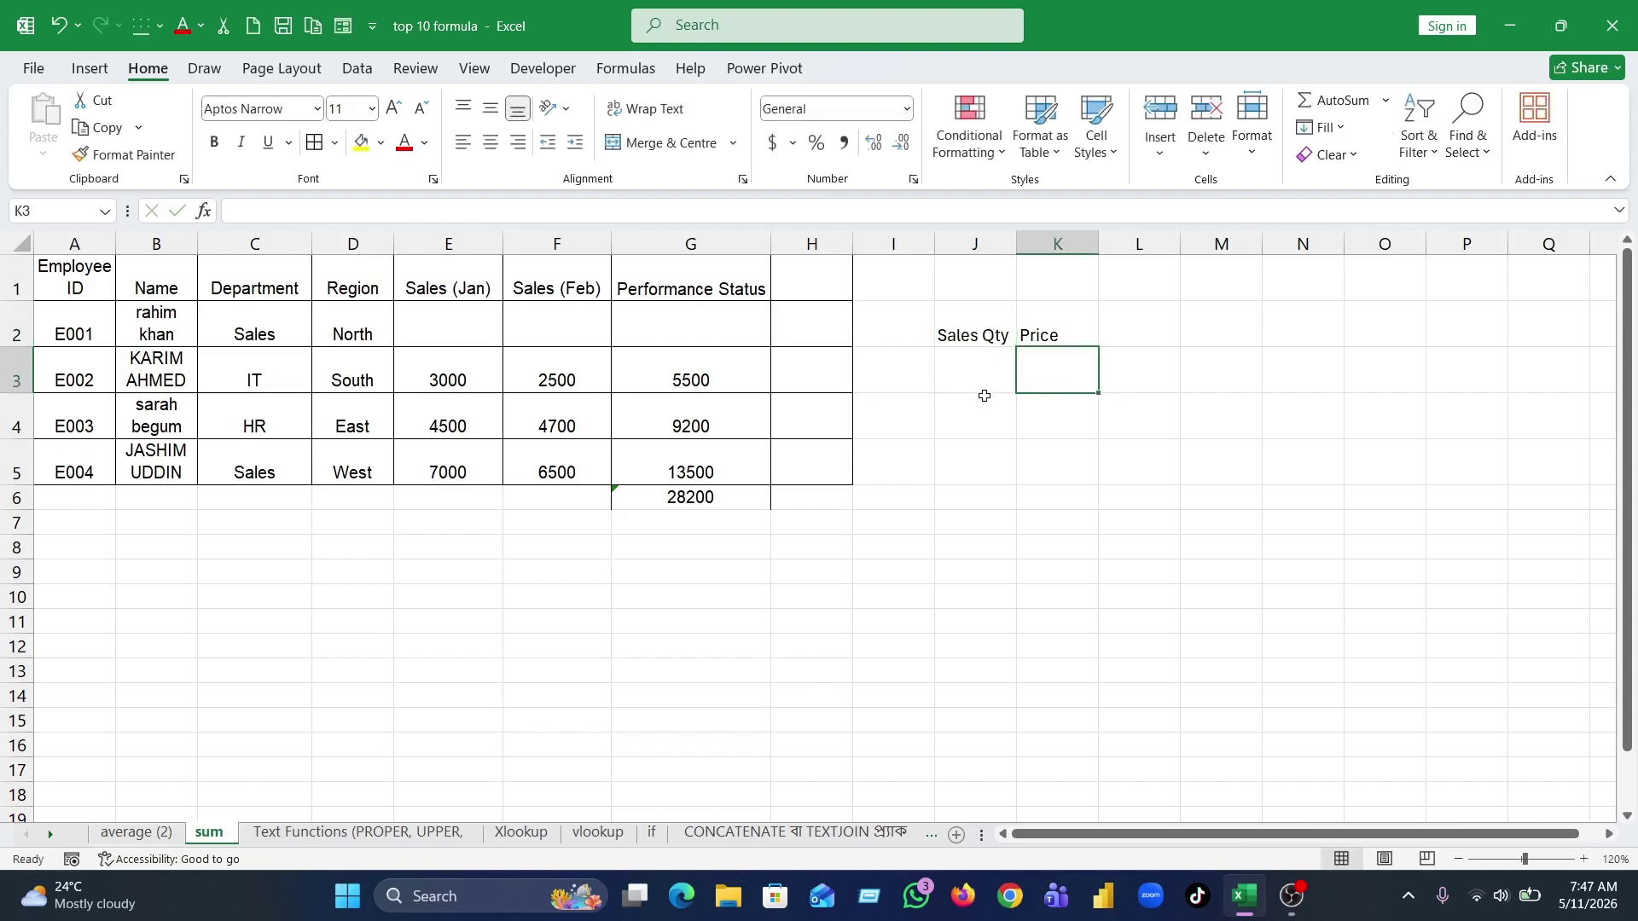
{"action": "left_click", "coordinate": [955, 379]}
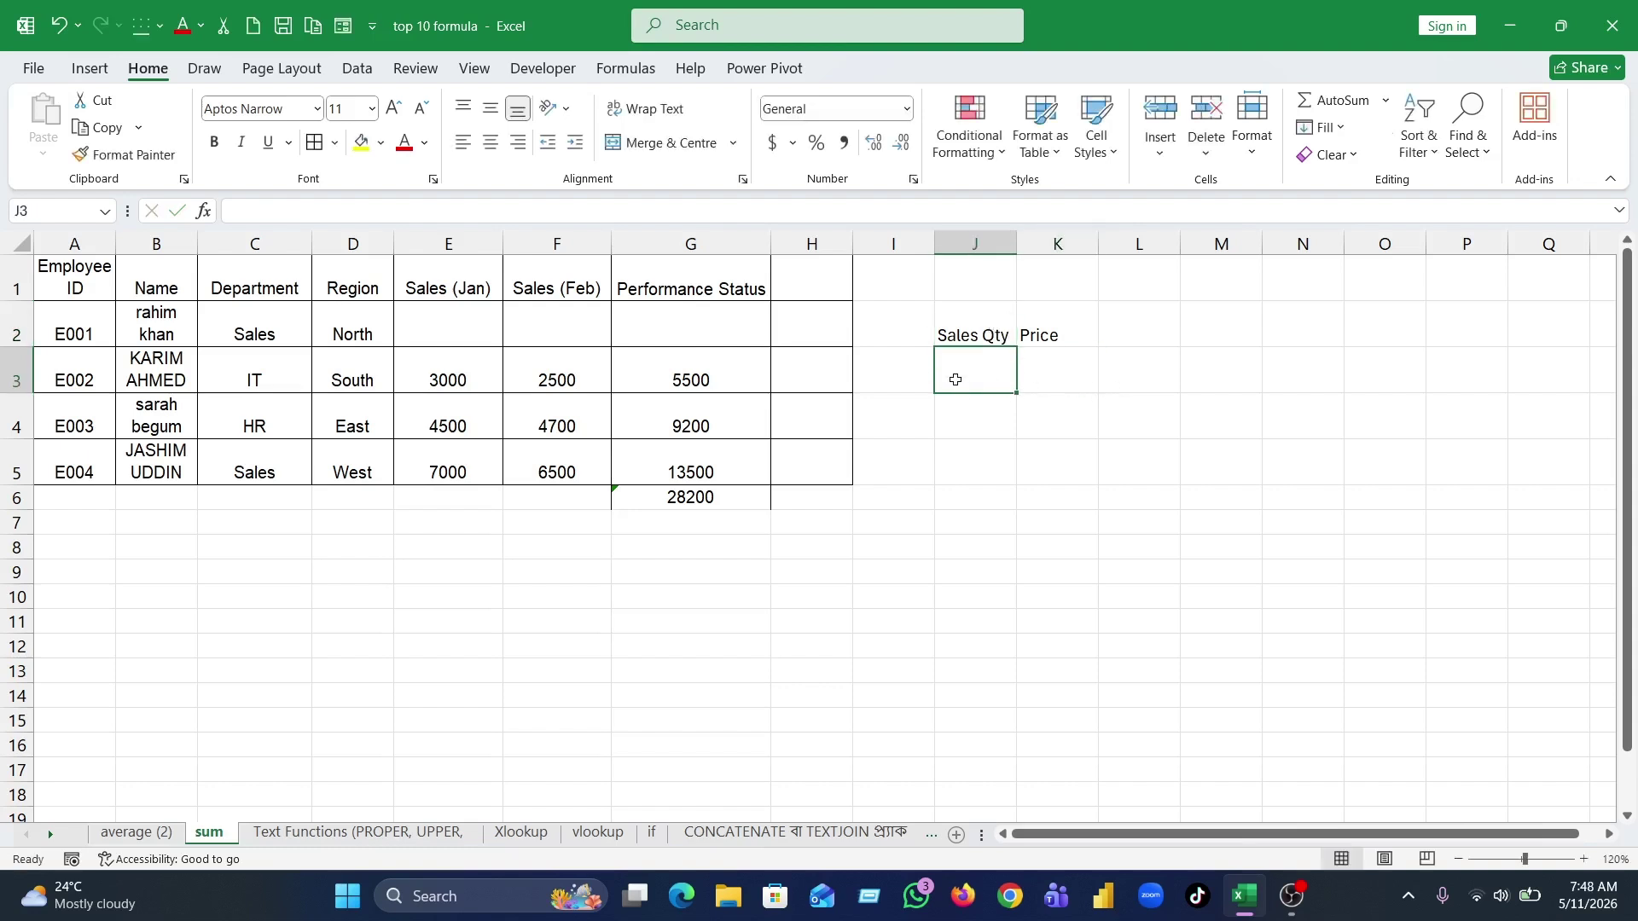
{"action": "type", "text": "4"}
{"action": "key", "text": "Tab"}
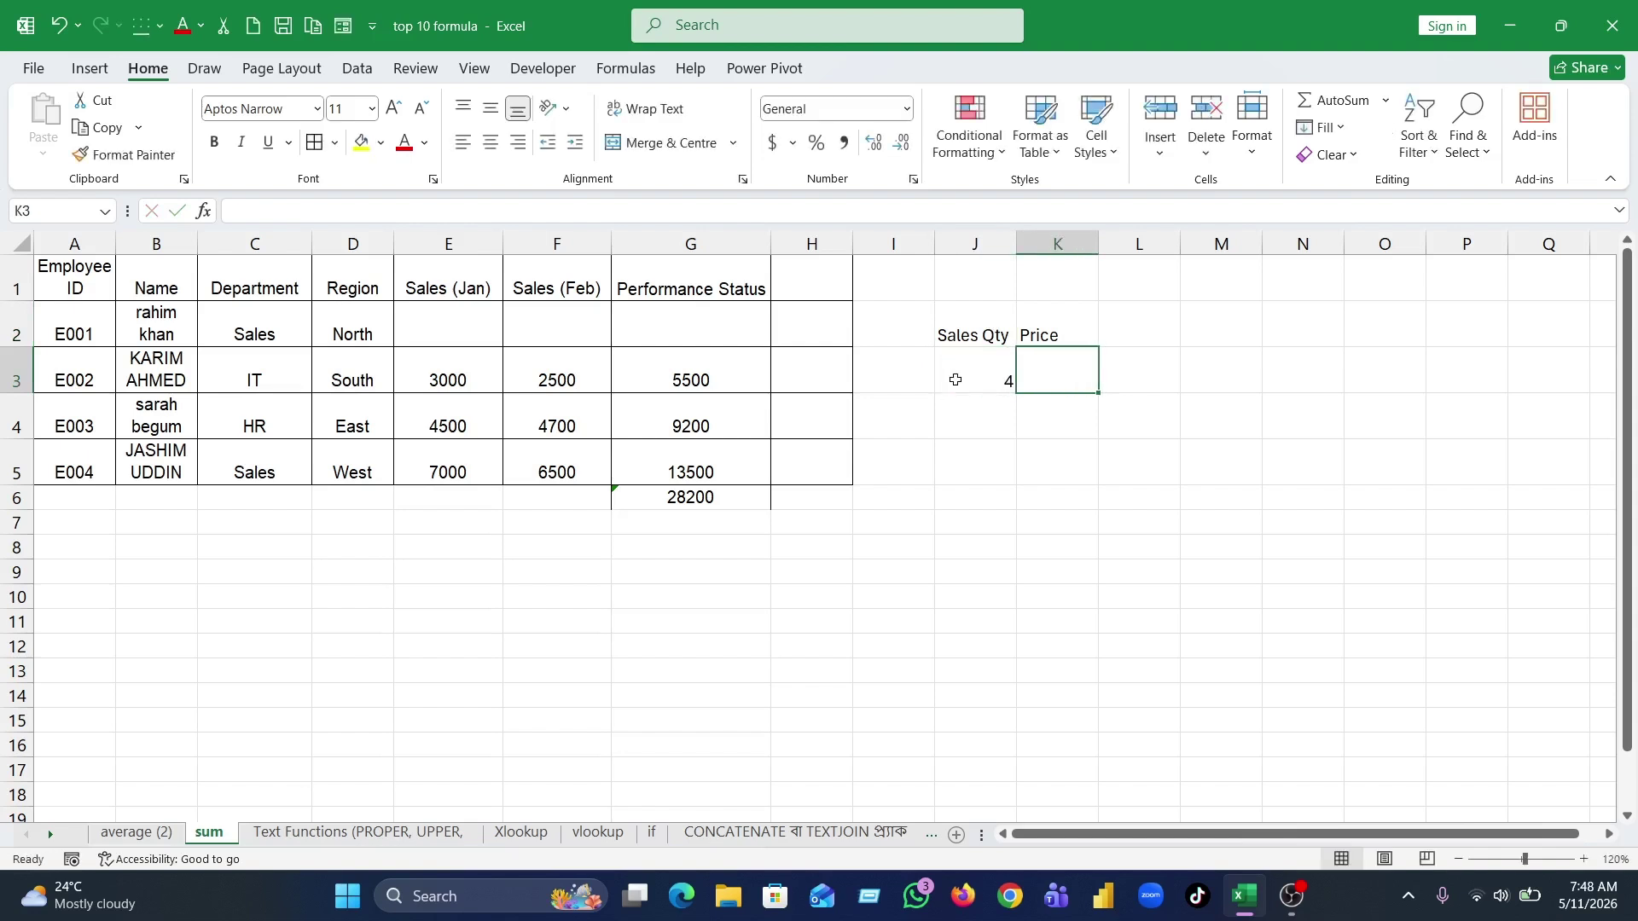
{"action": "type", "text": "100"}
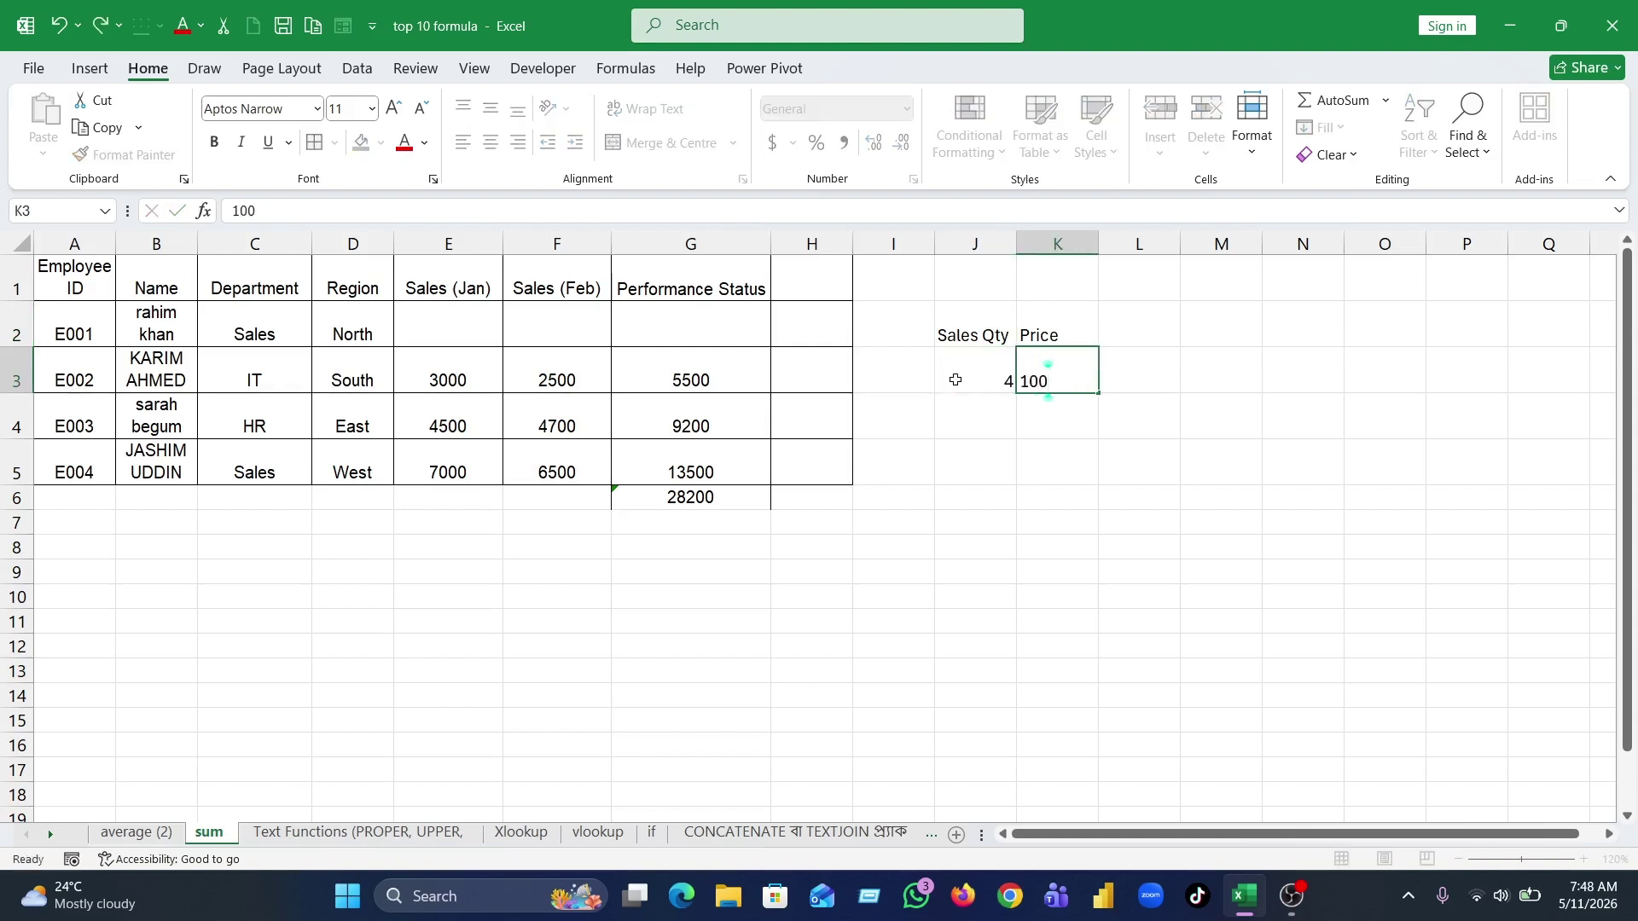
{"action": "key", "text": "Tab"}
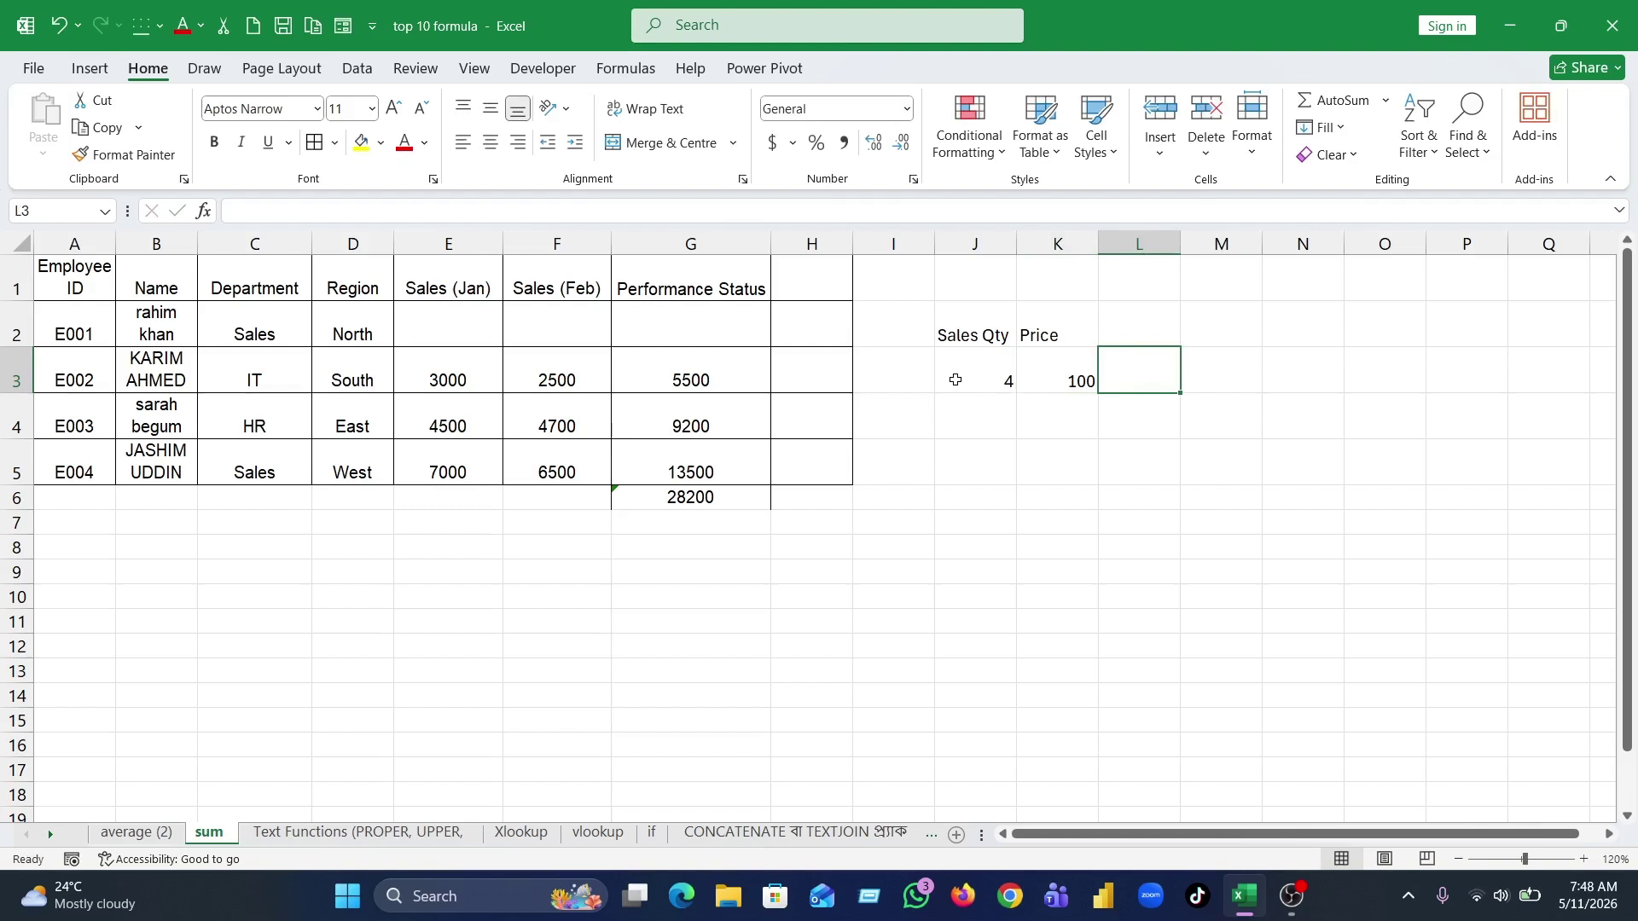
- Multiply the quantity by the price in L3 with the formula =J3*K3
{"action": "type", "text": "="}
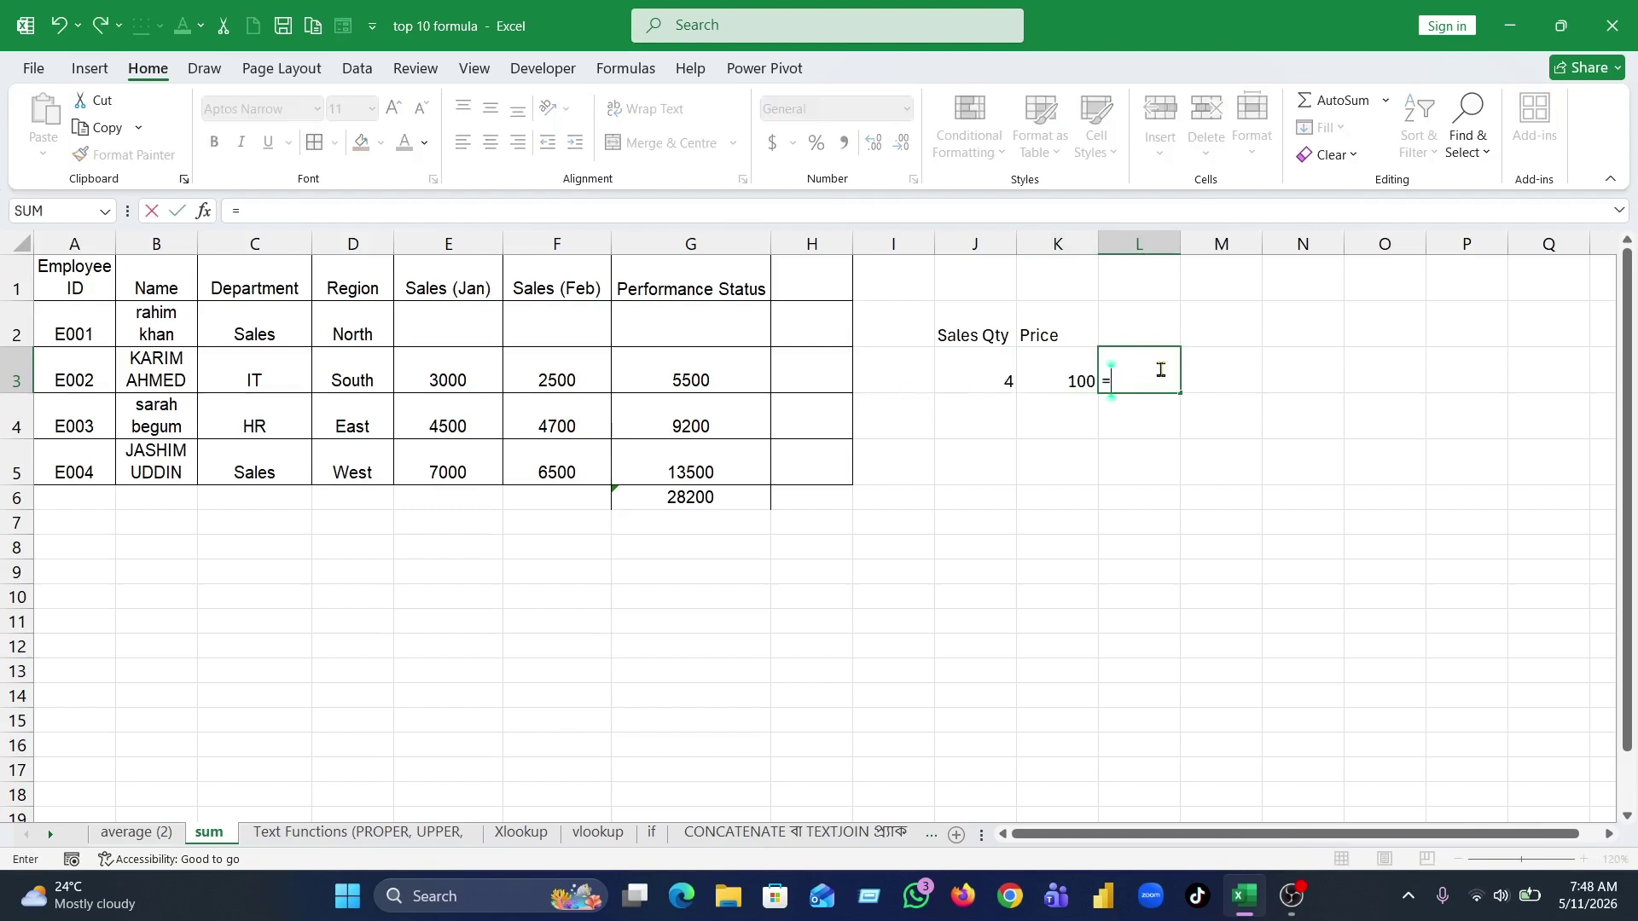
{"action": "left_click", "coordinate": [959, 369]}
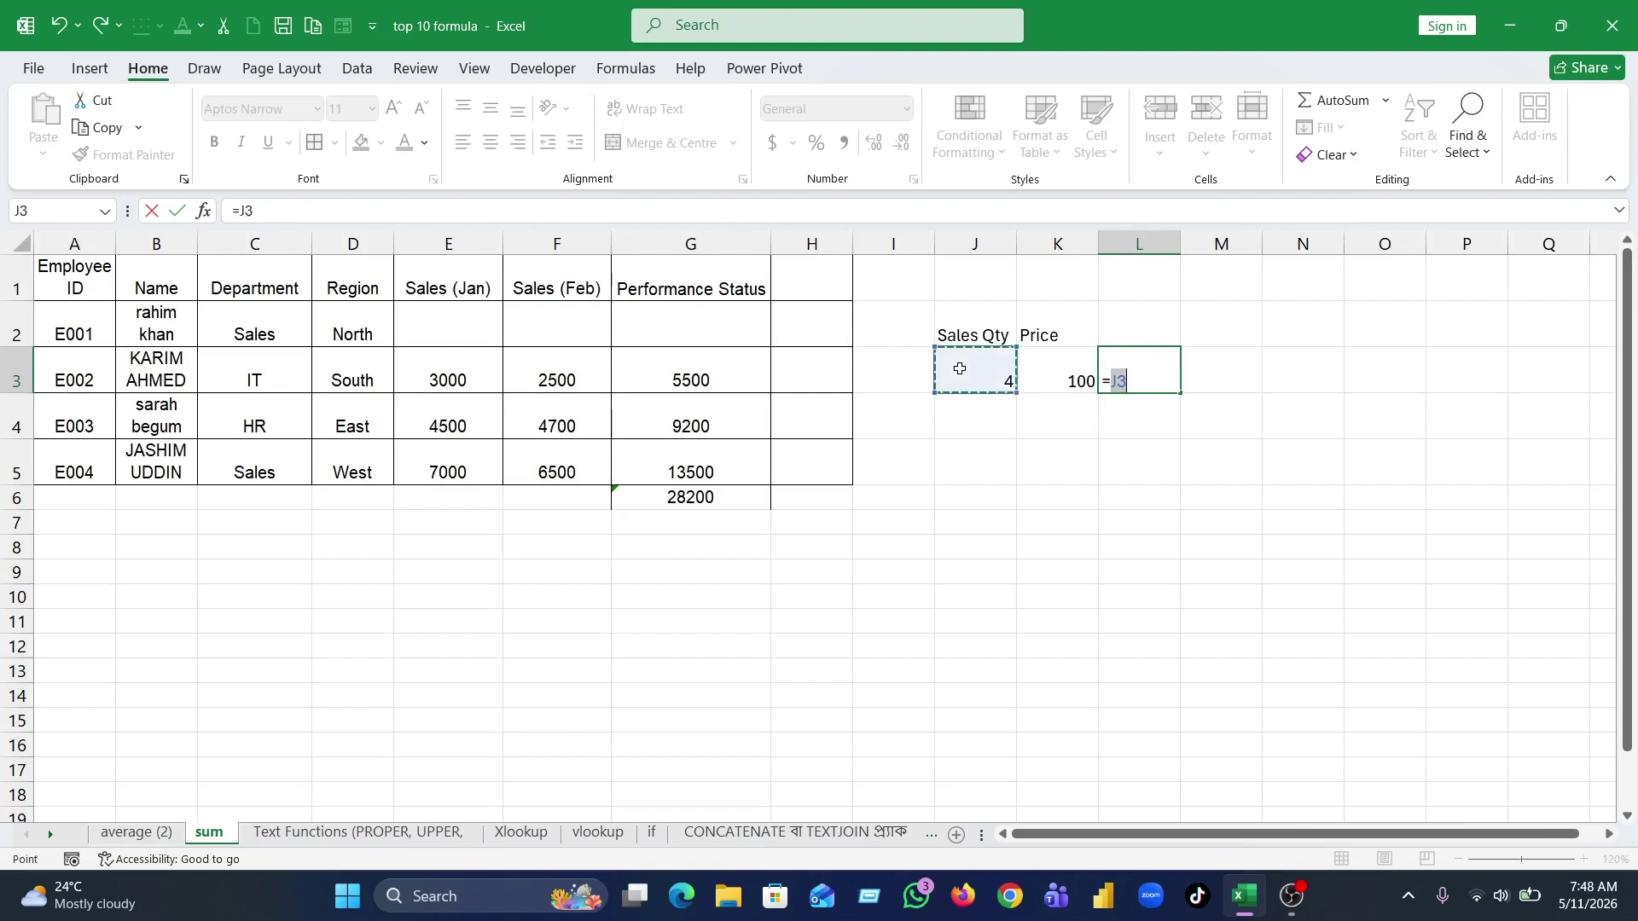
{"action": "type", "text": "*"}
{"action": "left_click", "coordinate": [1064, 380]}
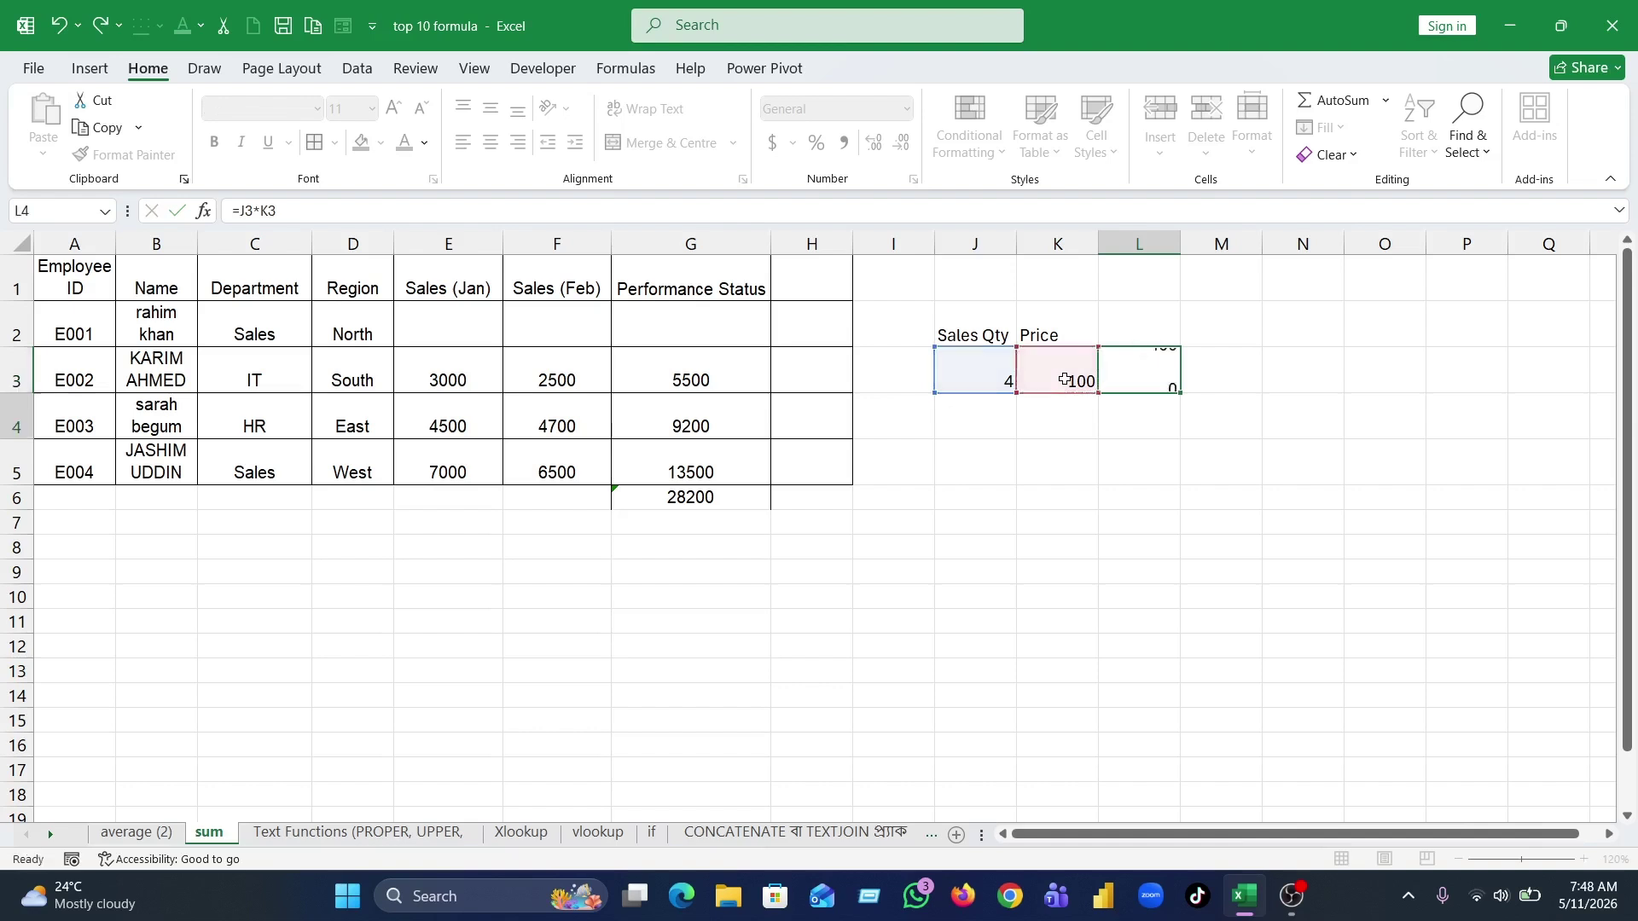
{"action": "key", "text": "Return"}
{"action": "left_click", "coordinate": [1139, 367]}
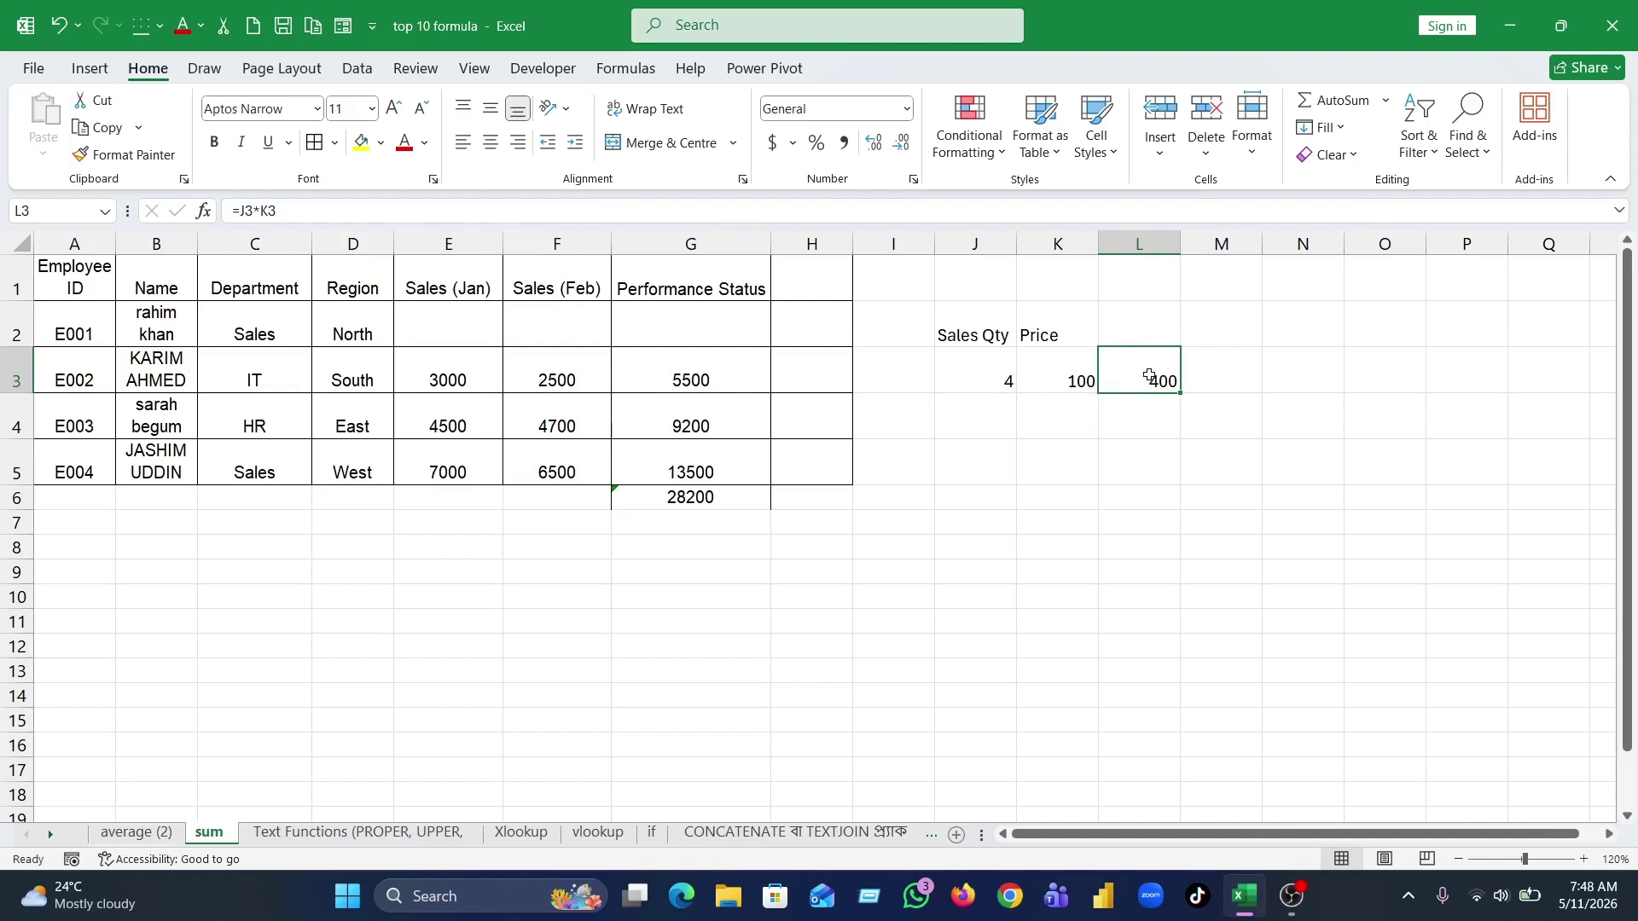
- Replace the multiplication formula in L3 with =PRODUCT(J3,K3) to multiply the sales quantity by the price
{"action": "double_click", "coordinate": [1149, 375]}
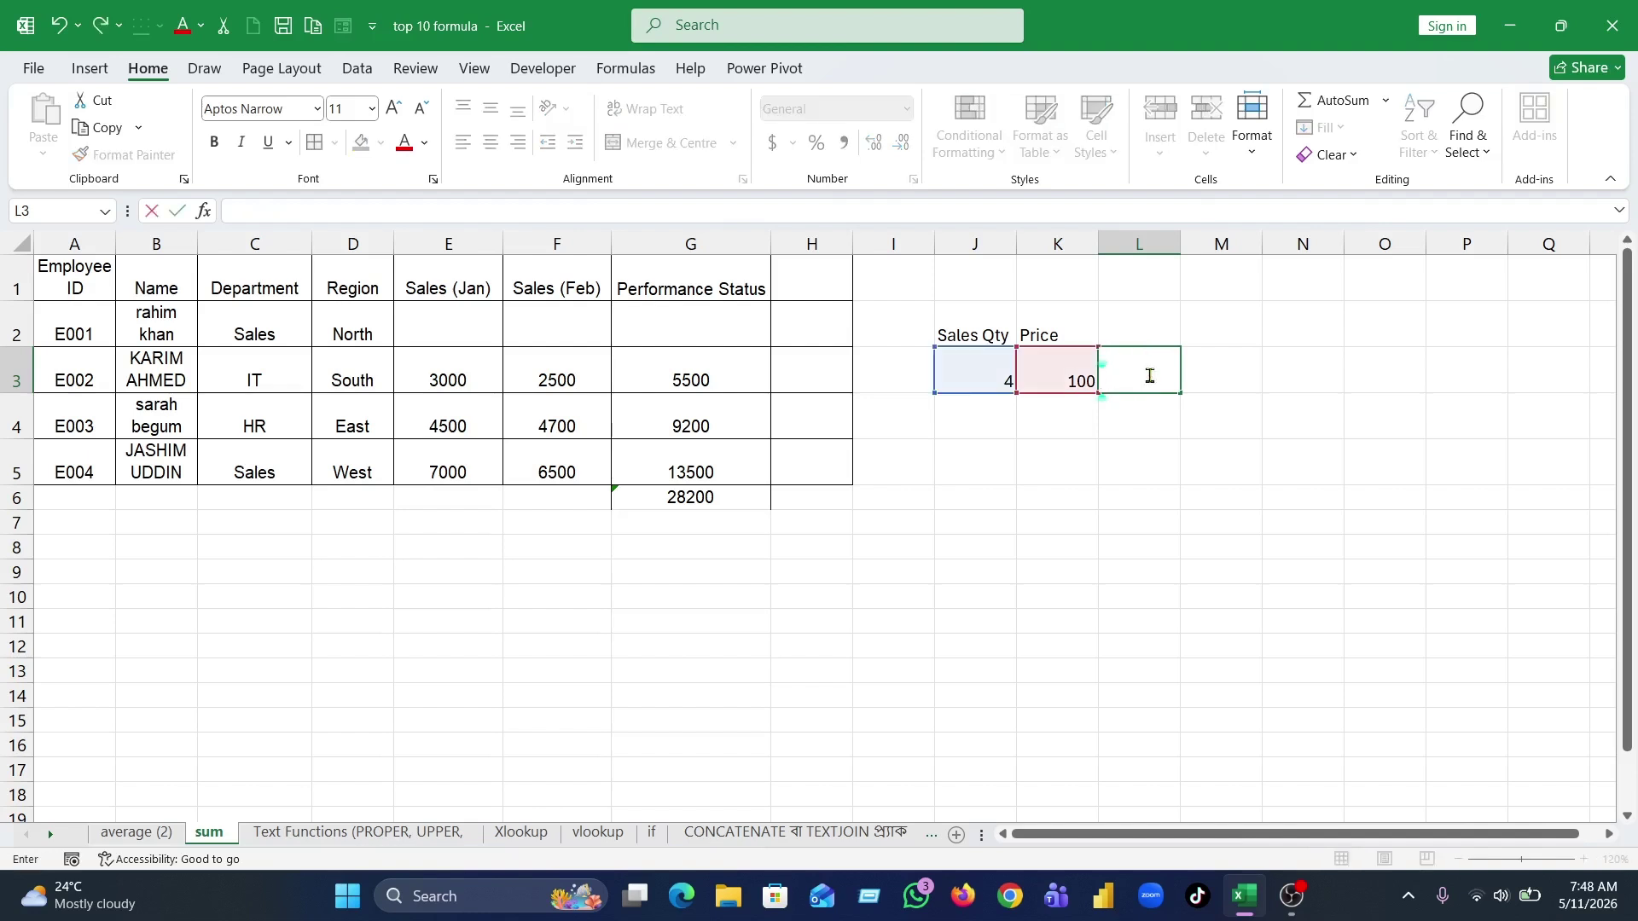
{"action": "key", "text": "Escape"}
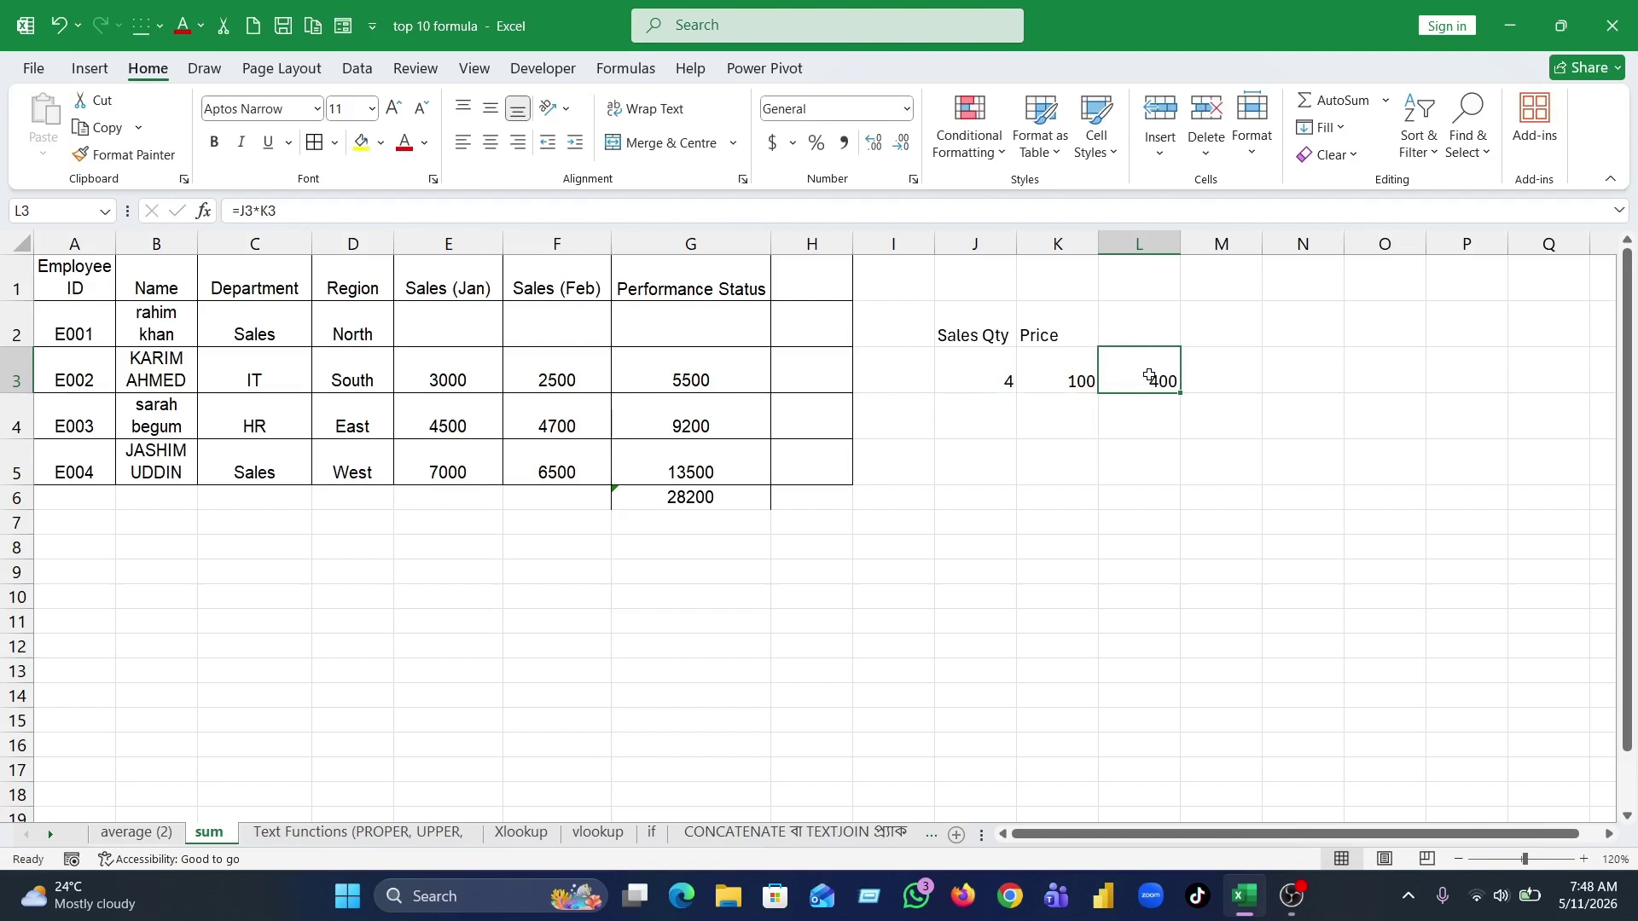
{"action": "key", "text": "BackSpace"}
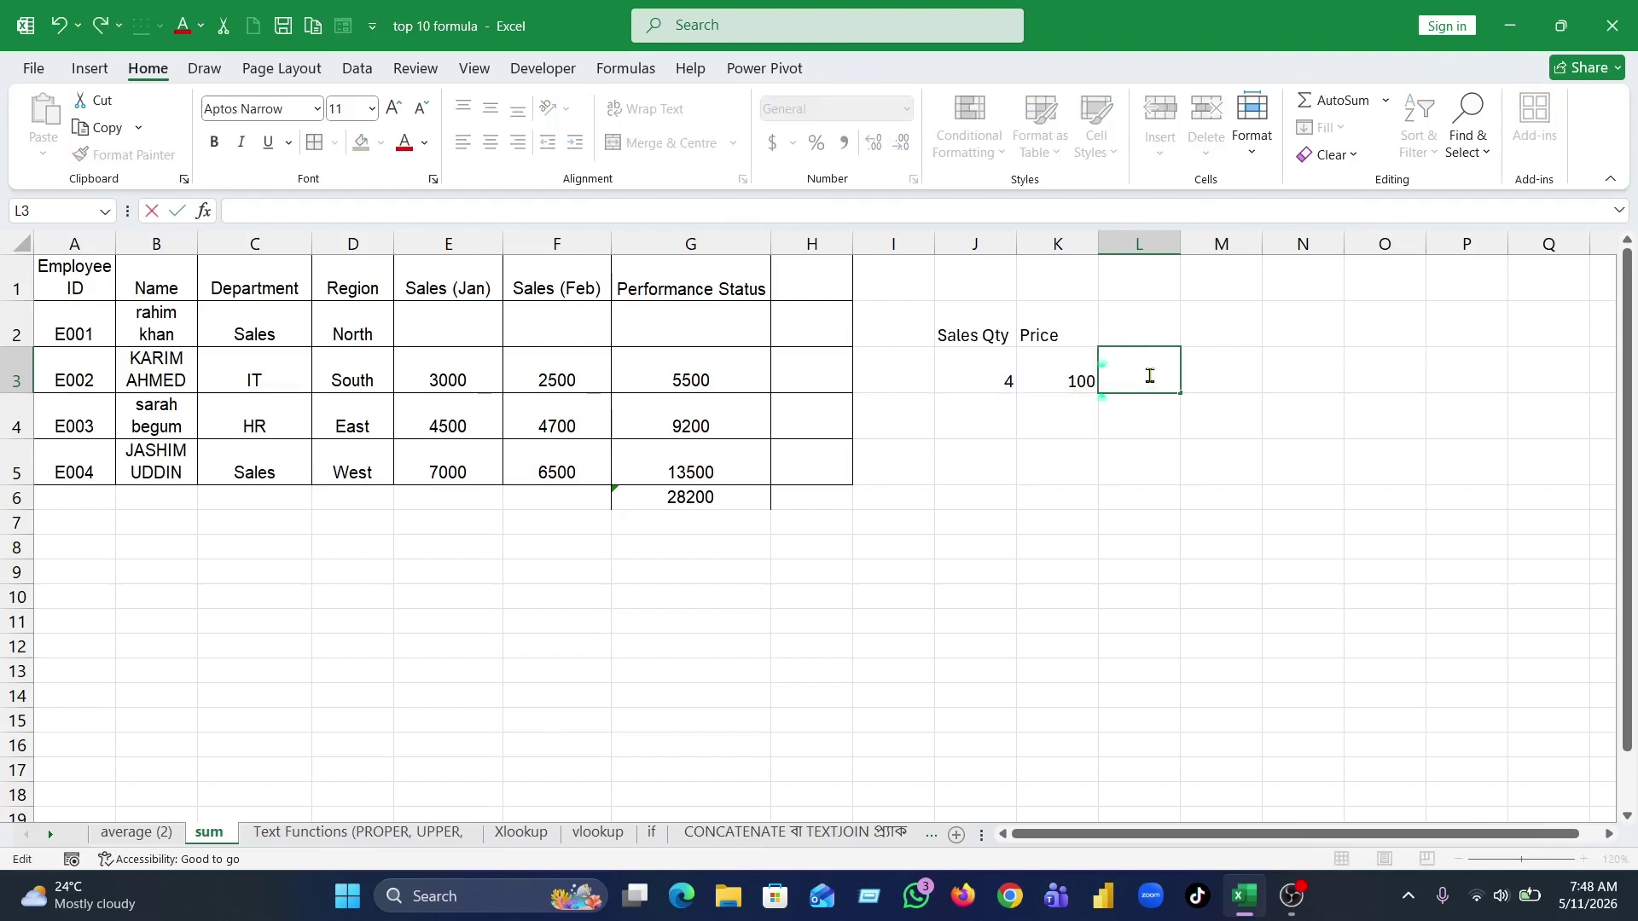
{"action": "type", "text": "="}
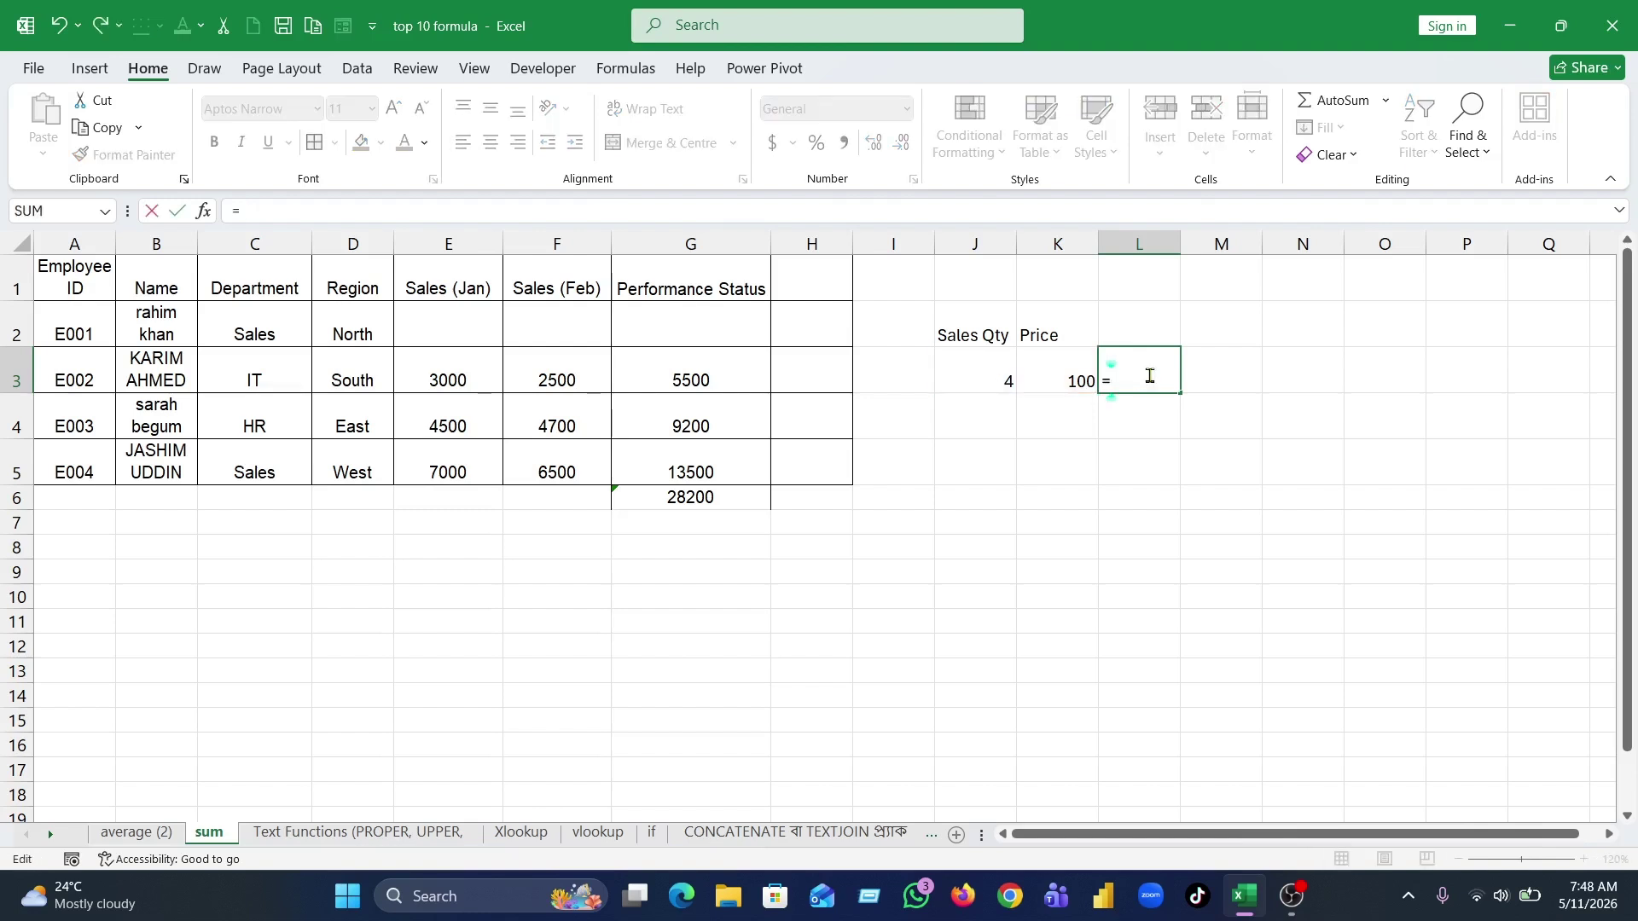
{"action": "type", "text": "pr"}
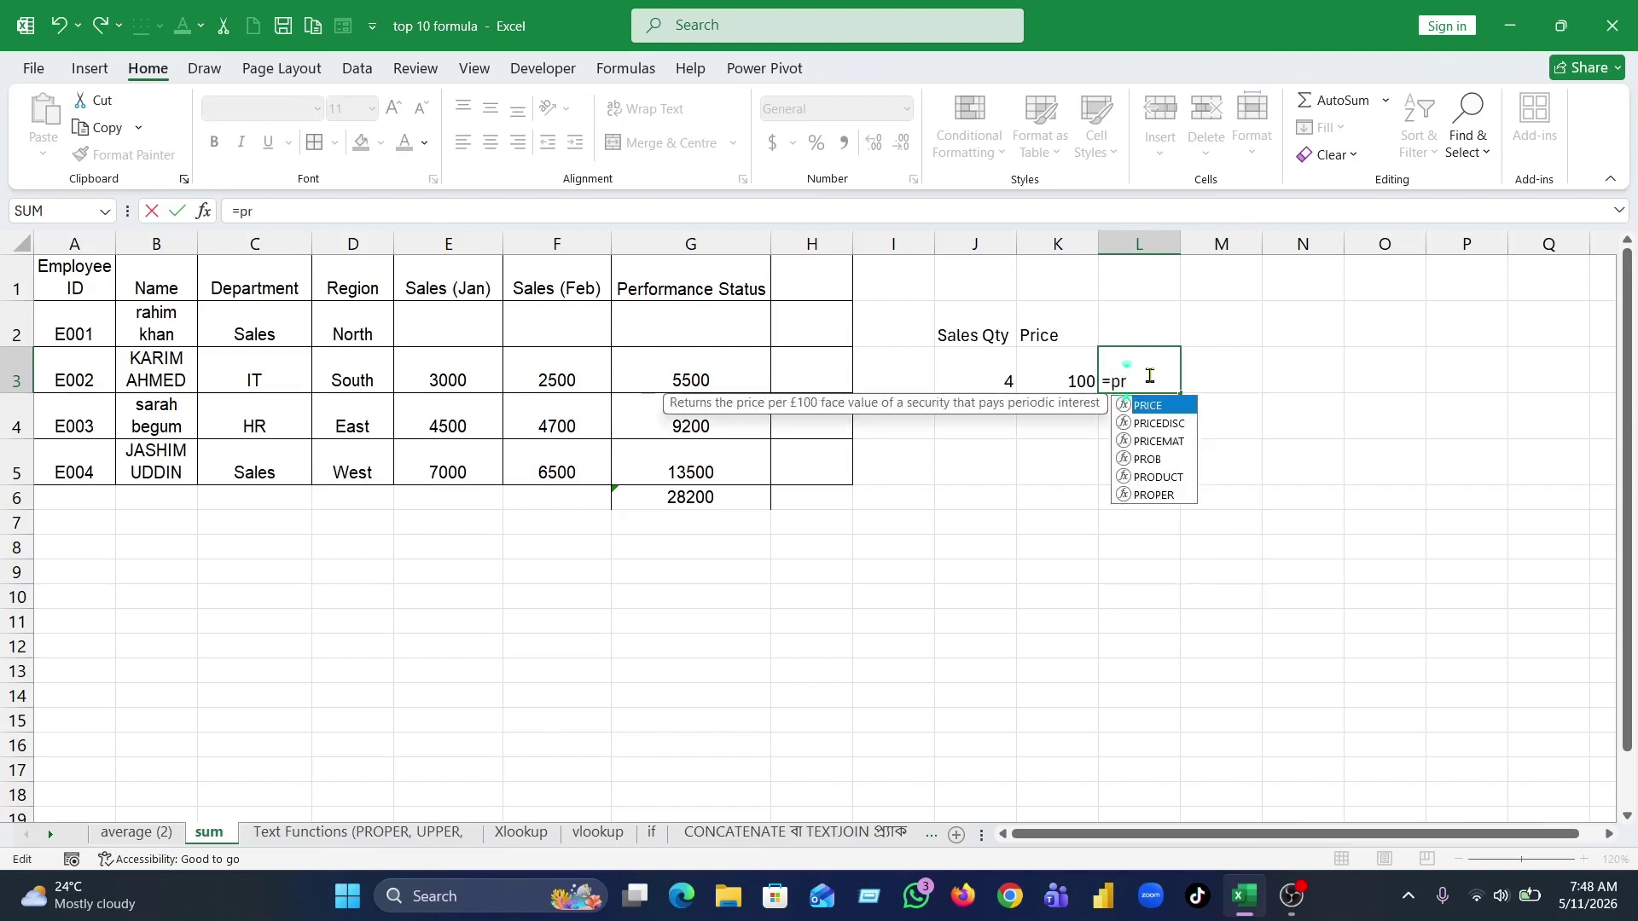
{"action": "type", "text": "o"}
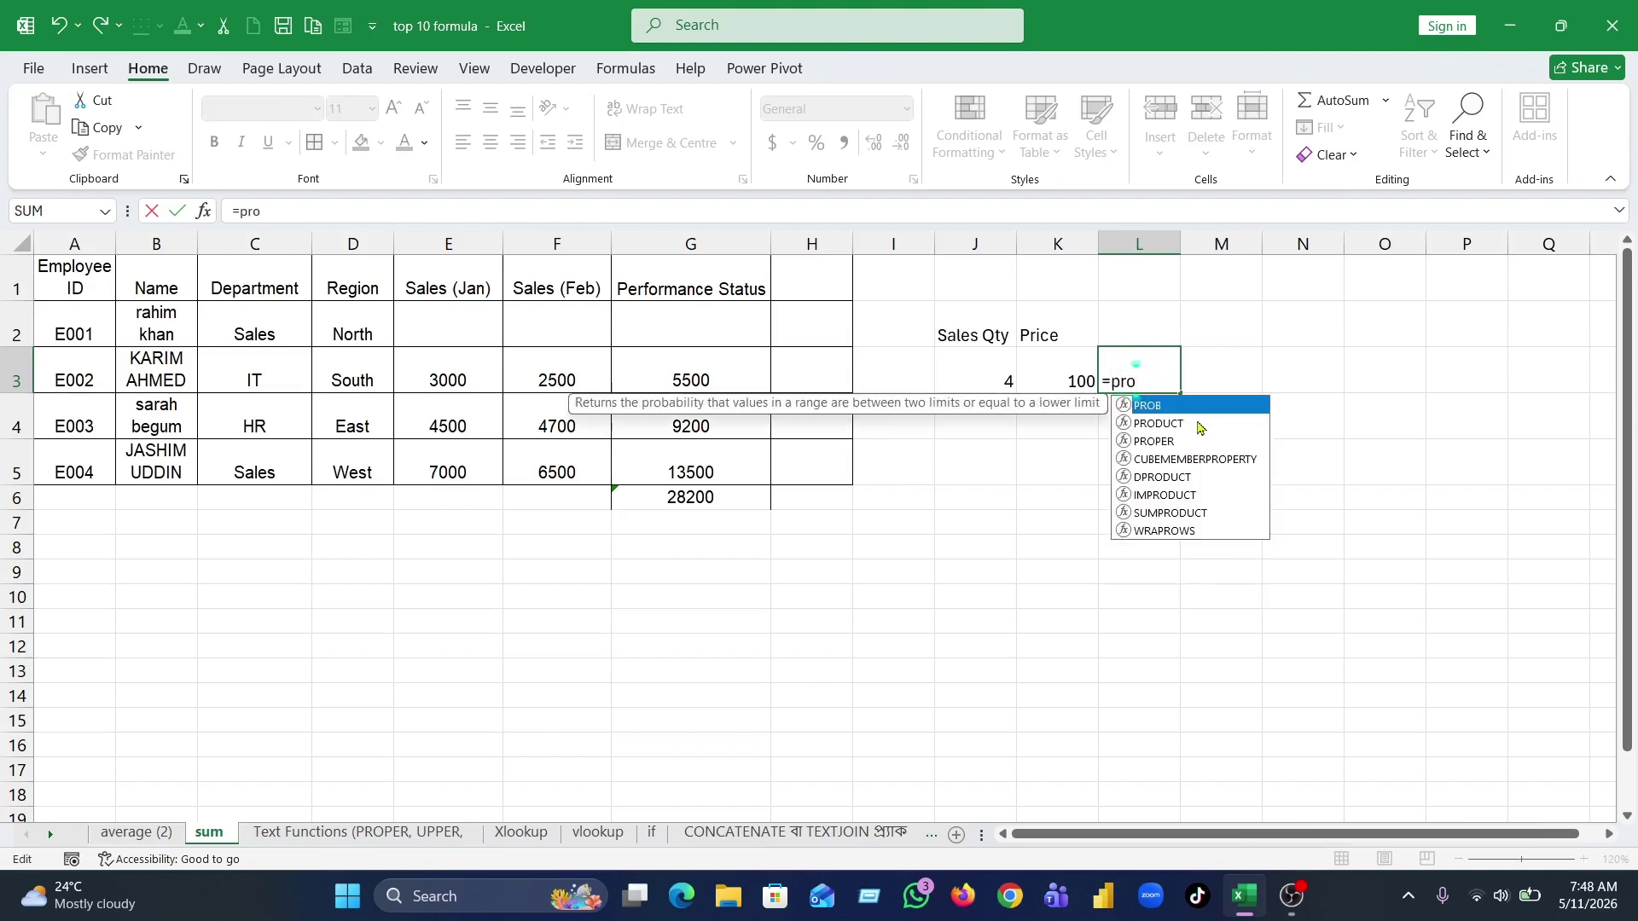
{"action": "left_click", "coordinate": [1197, 425]}
{"action": "double_click", "coordinate": [1197, 425]}
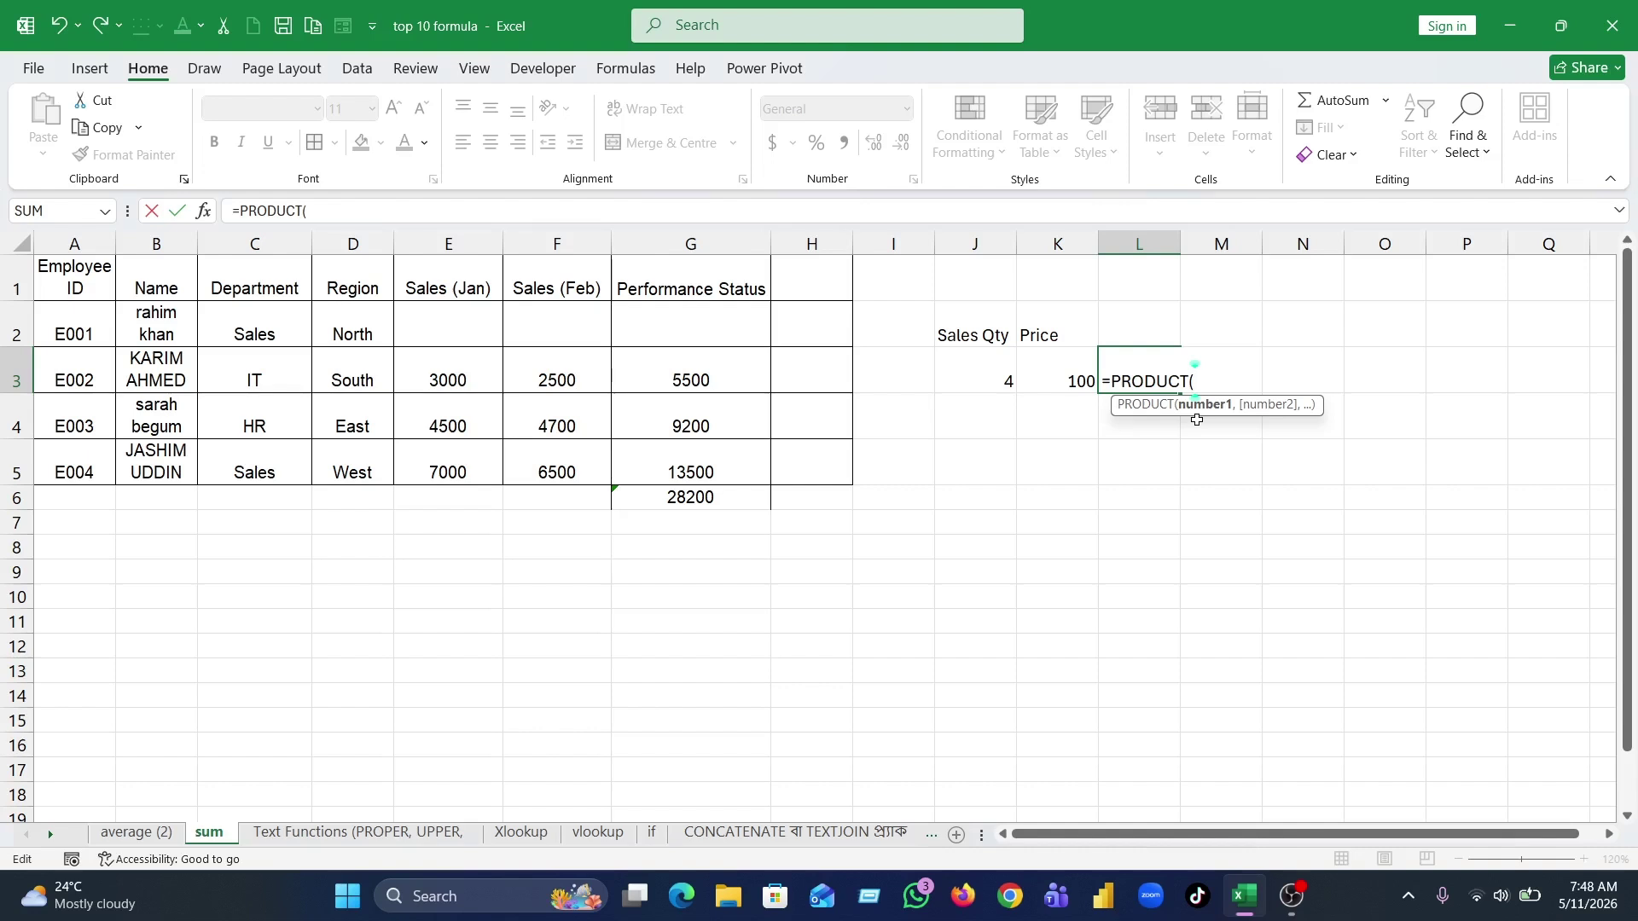
{"action": "left_click", "coordinate": [978, 371]}
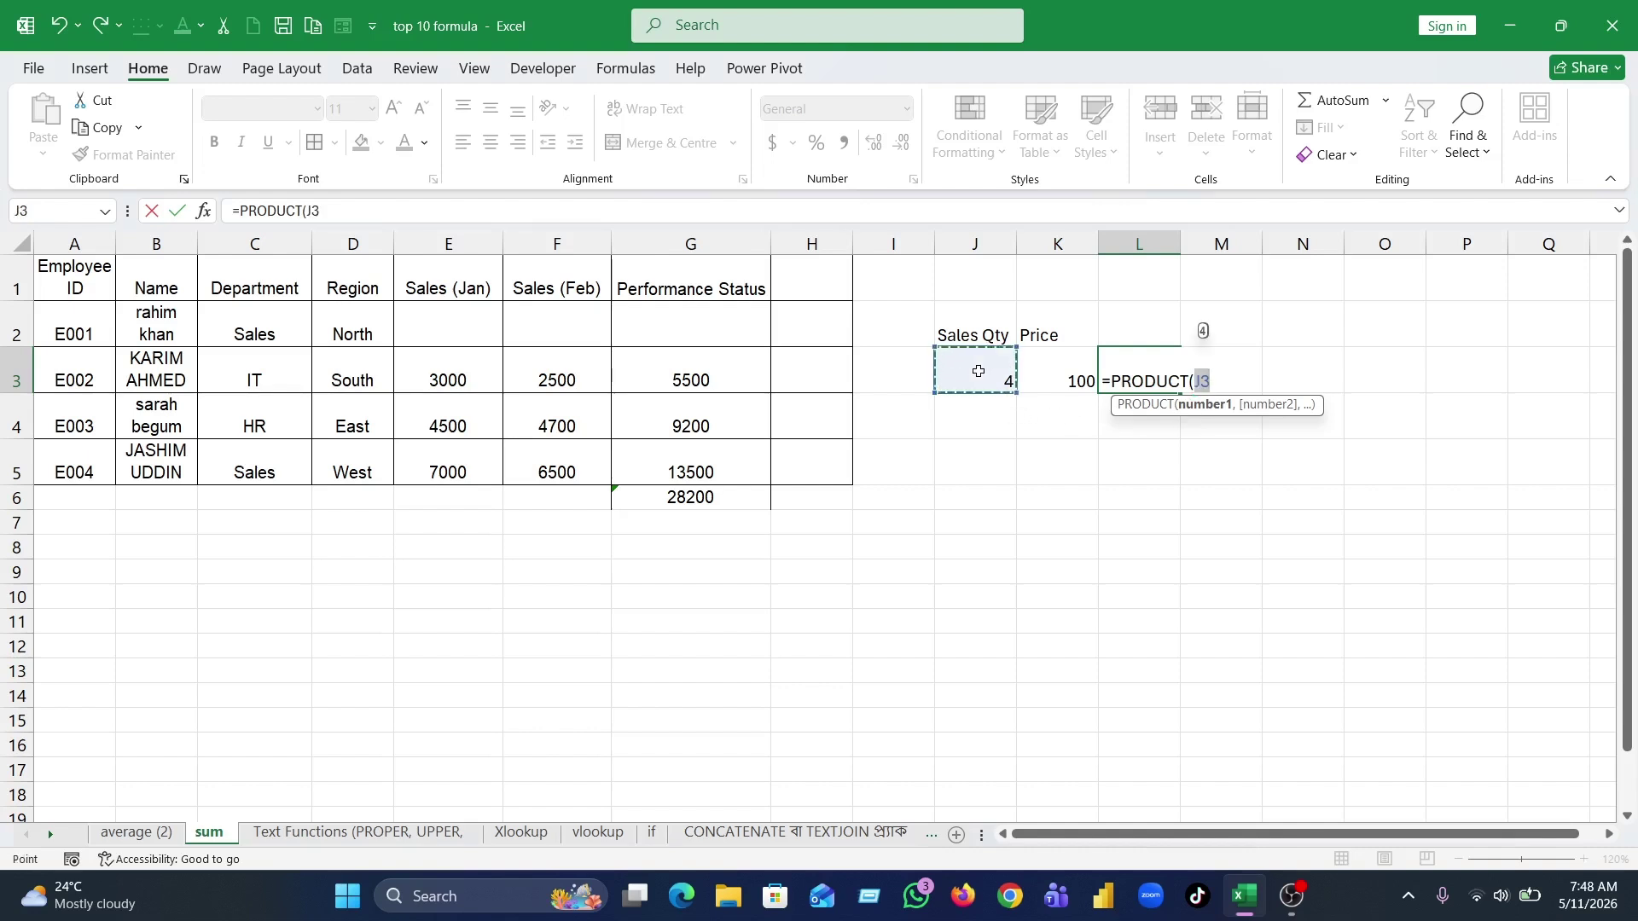
{"action": "type", "text": ","}
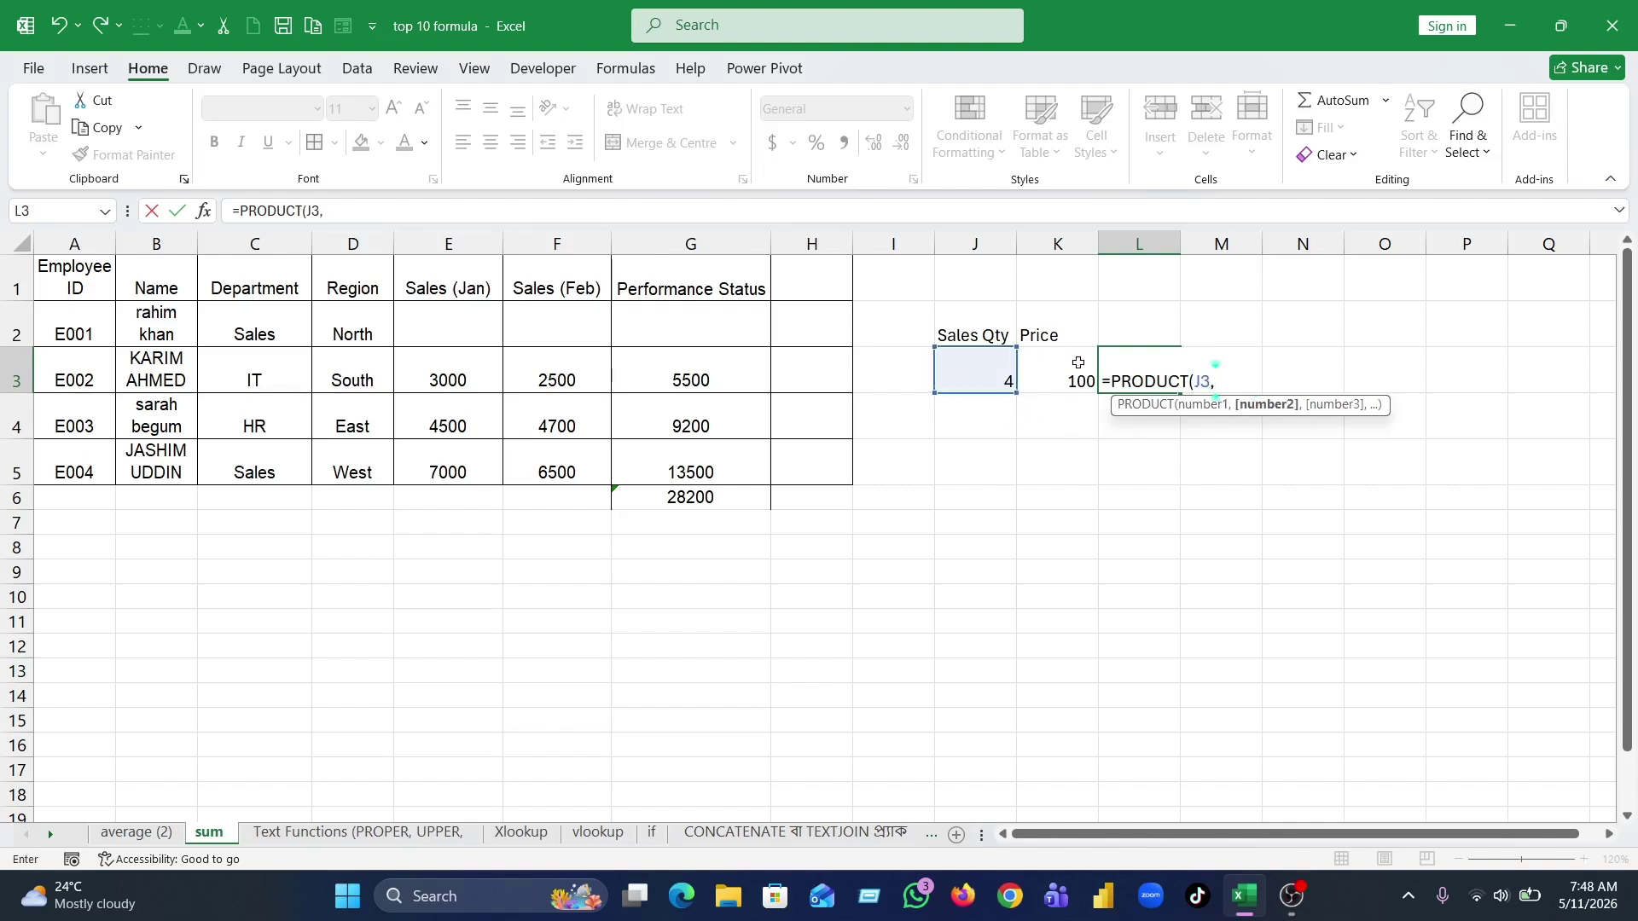
{"action": "left_click", "coordinate": [1055, 371]}
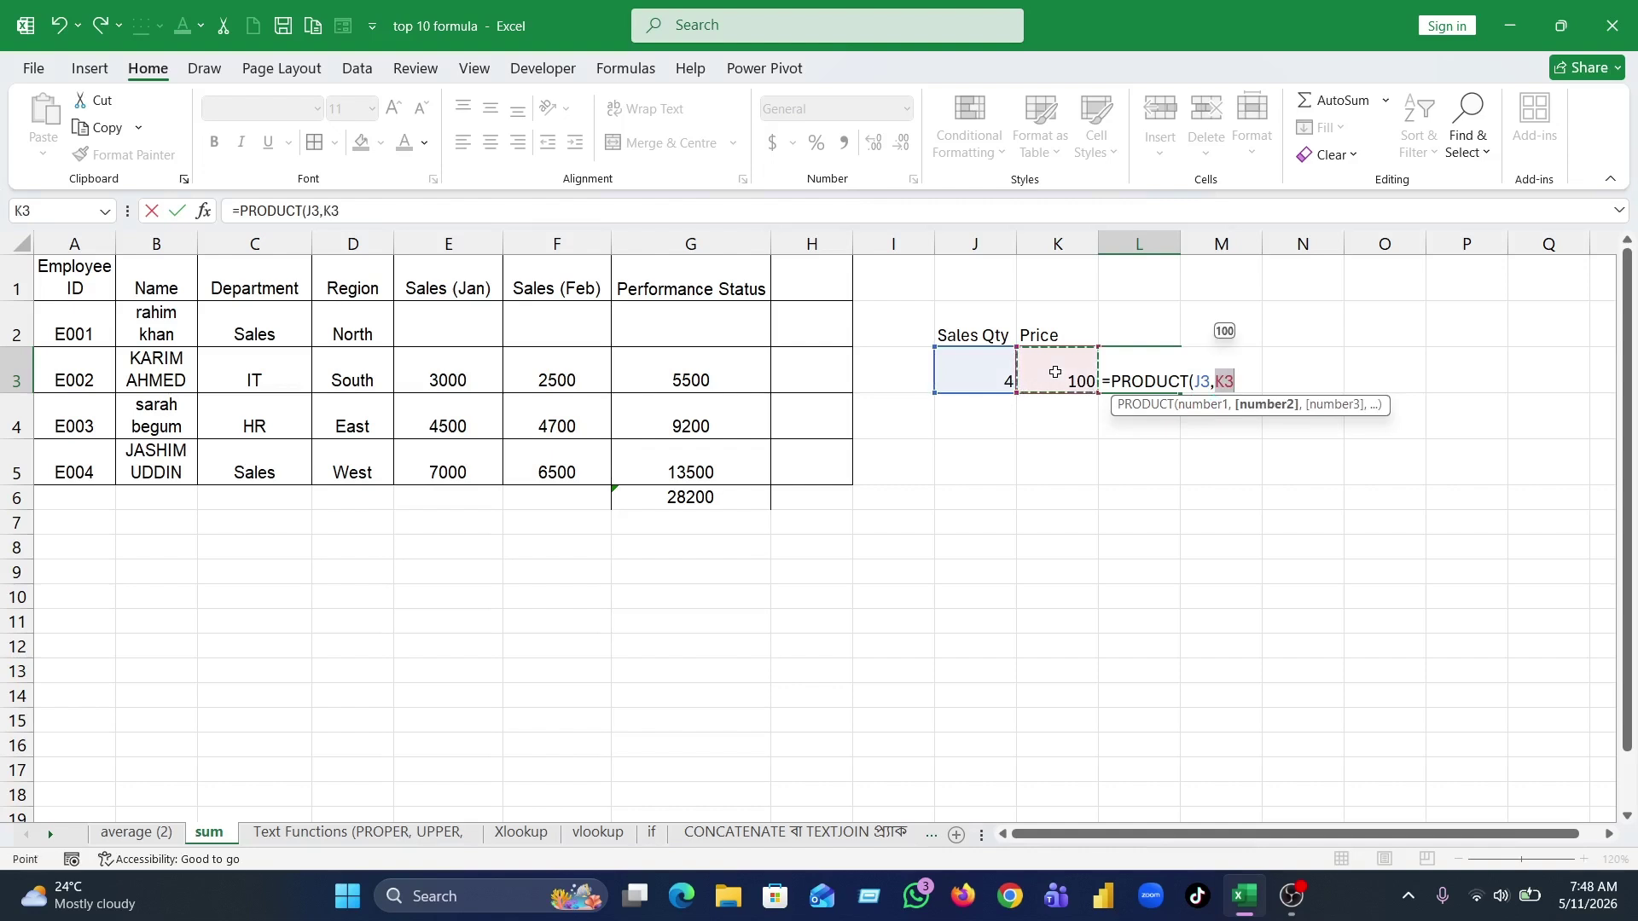
{"action": "type", "text": ")"}
{"action": "key", "text": "Return"}
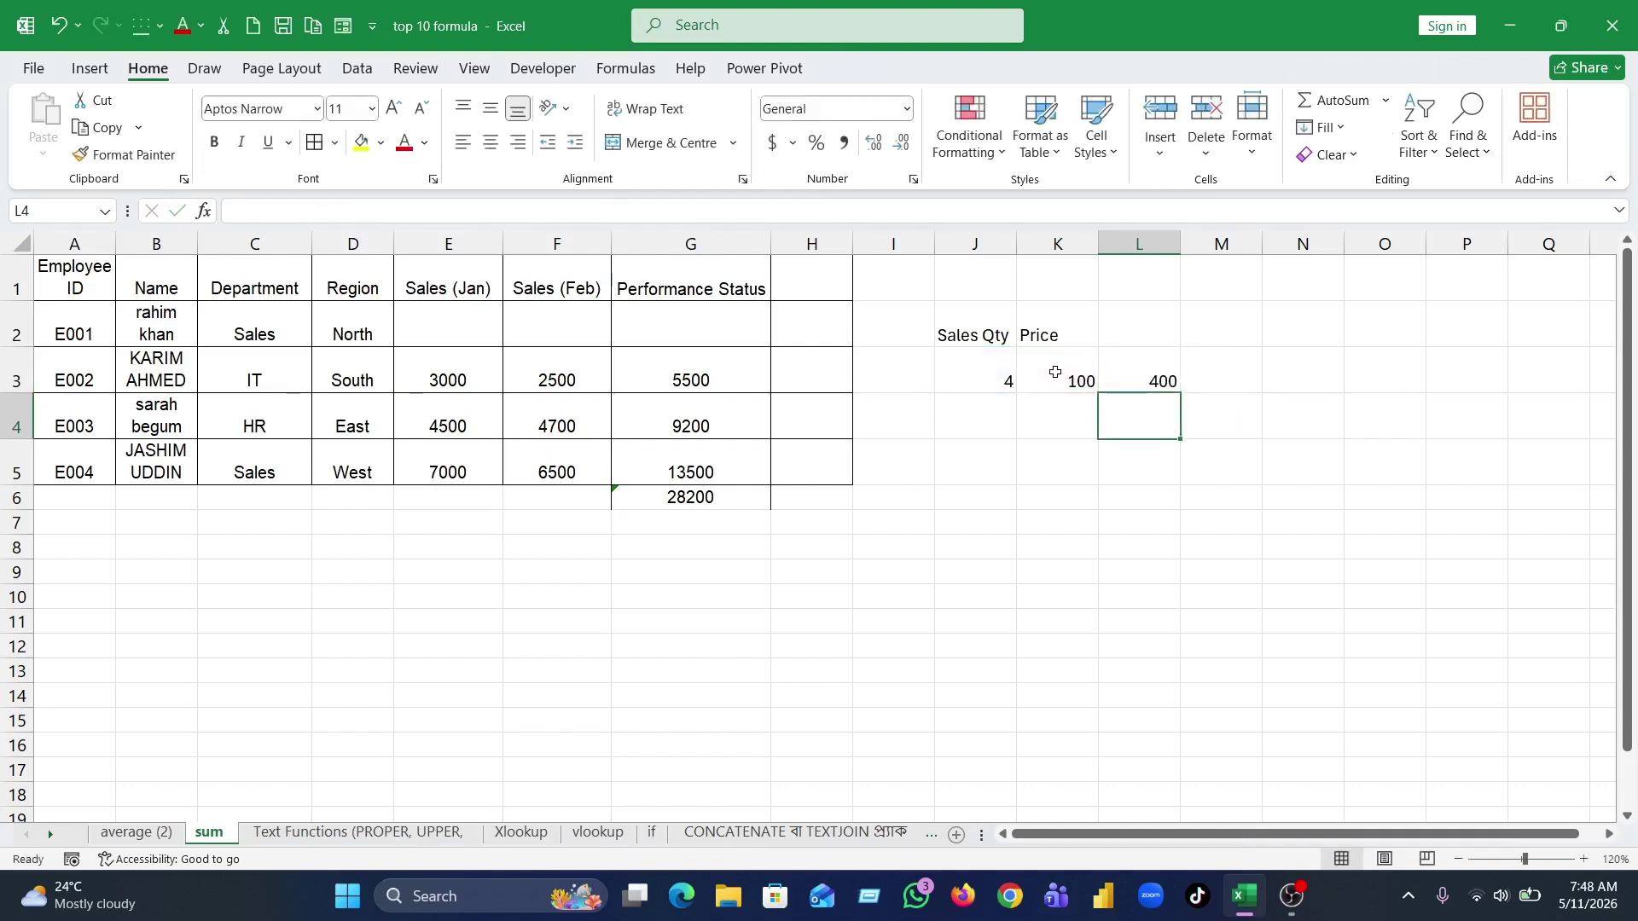
- Fill the PRODUCT formula from L3 down through L11
{"action": "left_click", "coordinate": [1132, 376]}
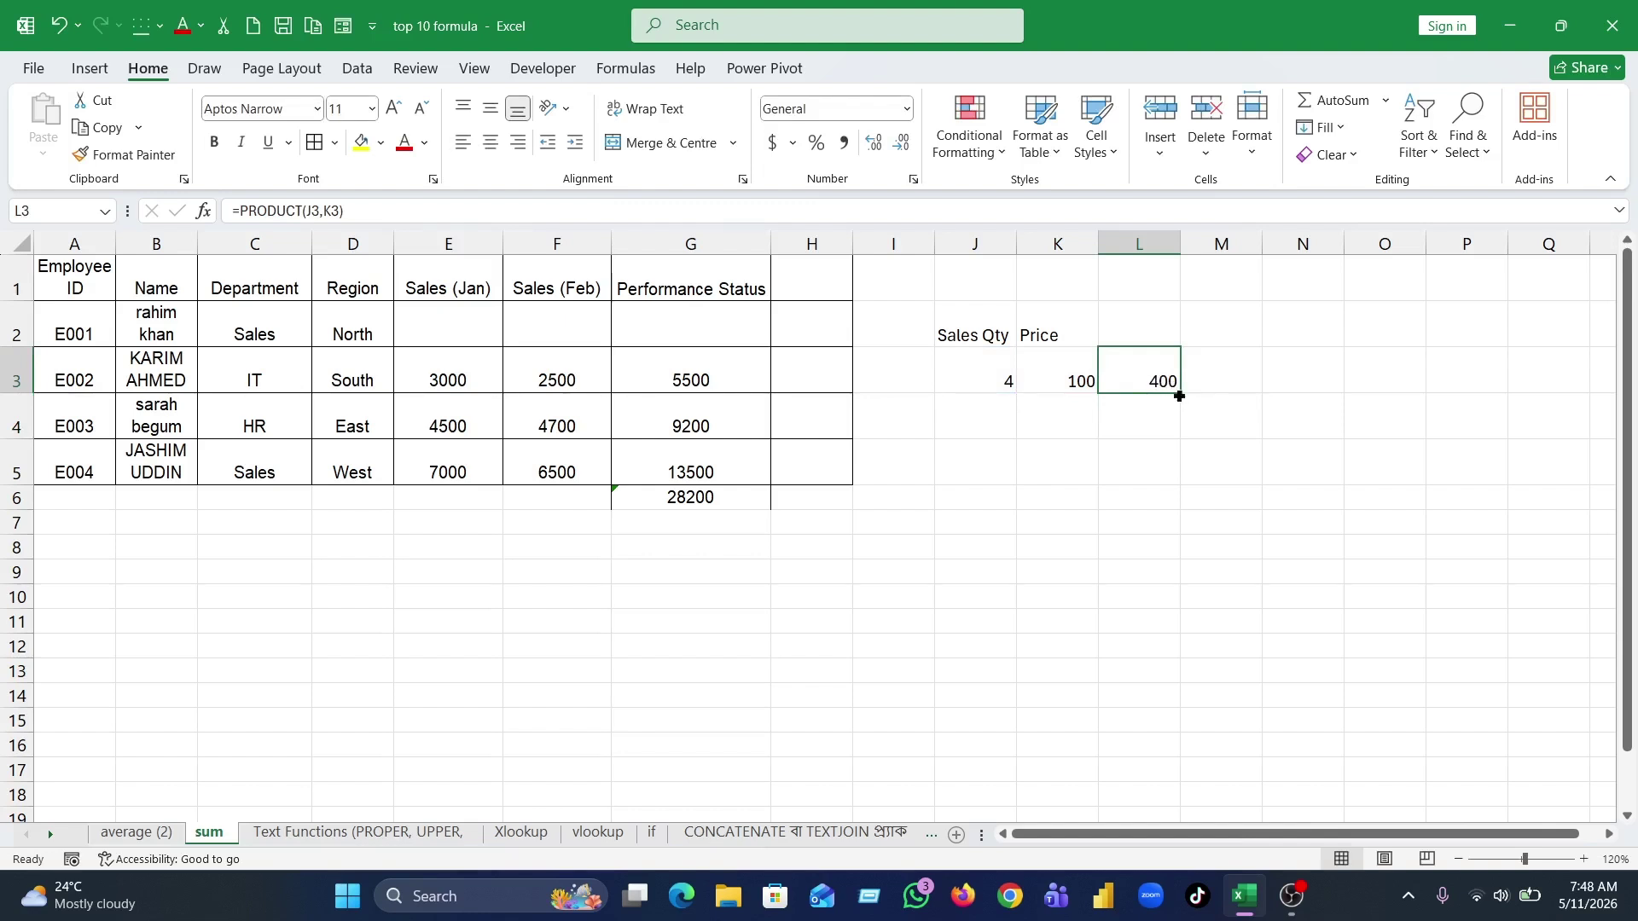
{"action": "left_click_drag", "start_coordinate": [1179, 395], "coordinate": [1173, 638]}
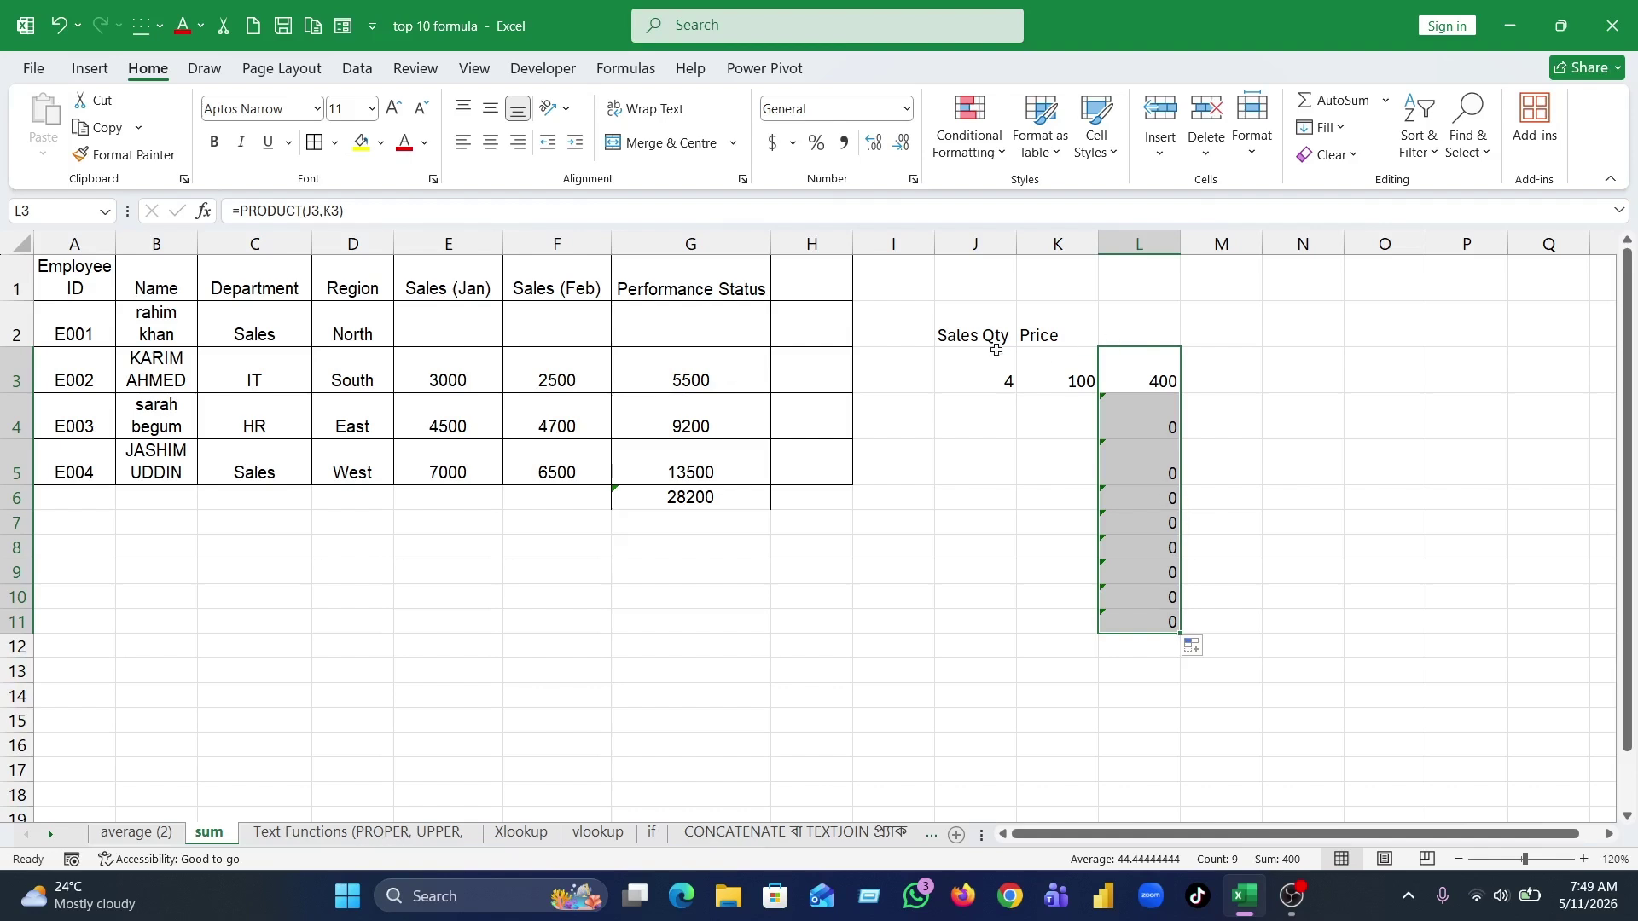
- Select the range J1:N28 covering the sales quantity and price example
{"action": "left_click_drag", "start_coordinate": [966, 299], "coordinate": [1121, 282]}
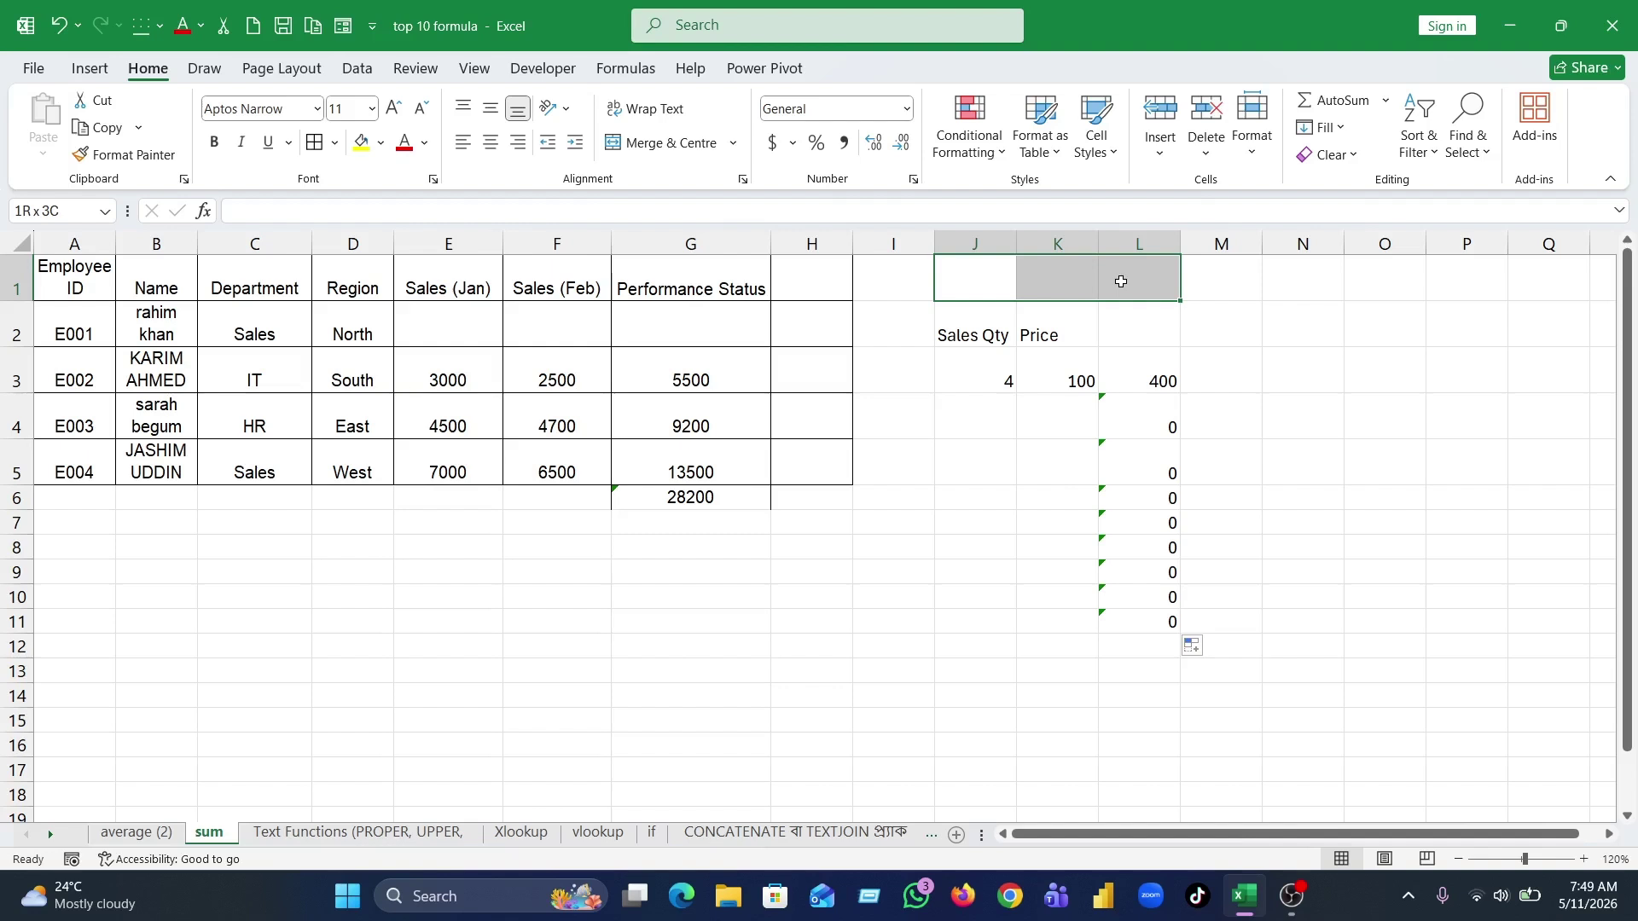
{"action": "left_click_drag", "start_coordinate": [1121, 282], "coordinate": [1271, 705]}
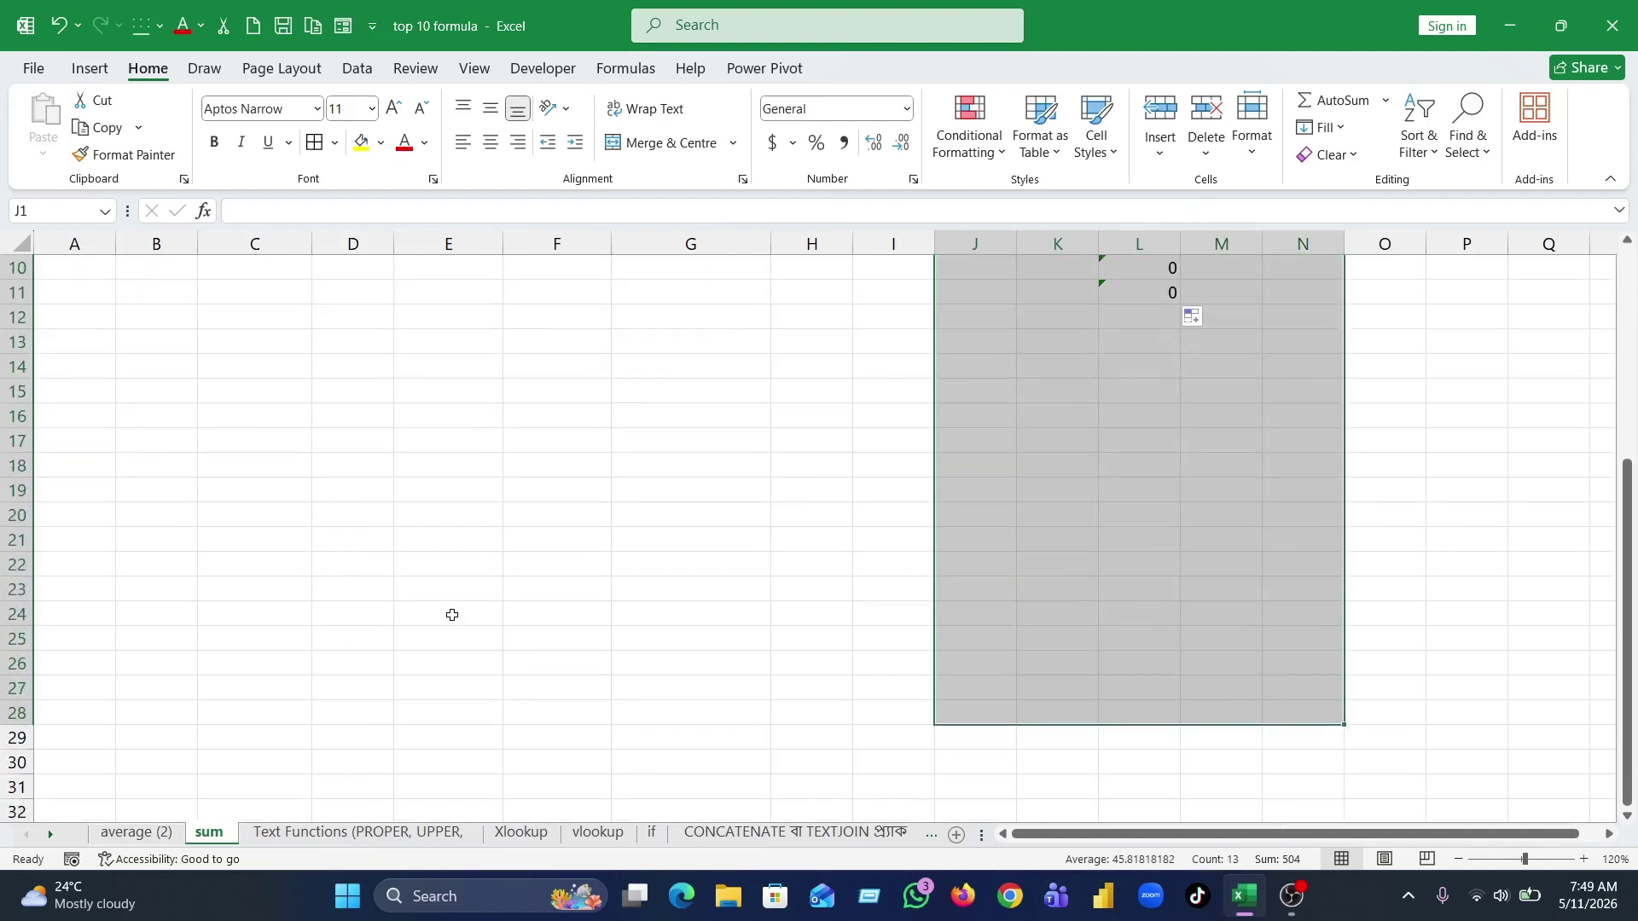